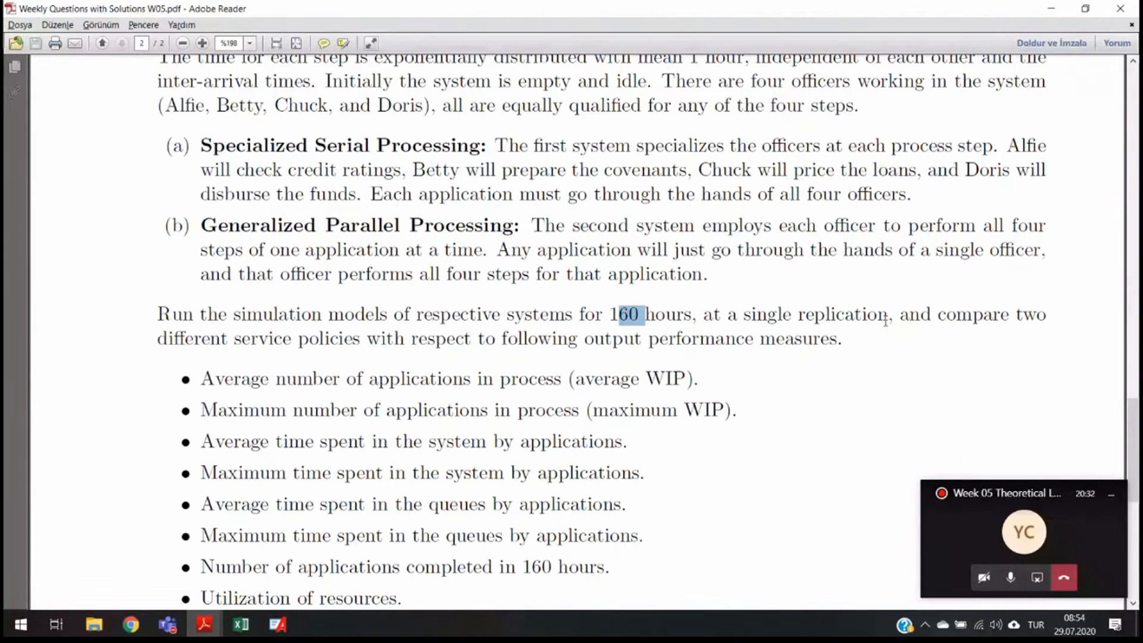
- Read through the assignment's list of output performance measures, highlighting the bullet items
{"action": "scroll", "coordinate": [271, 381], "scroll_direction": "down", "scroll_amount": 3}
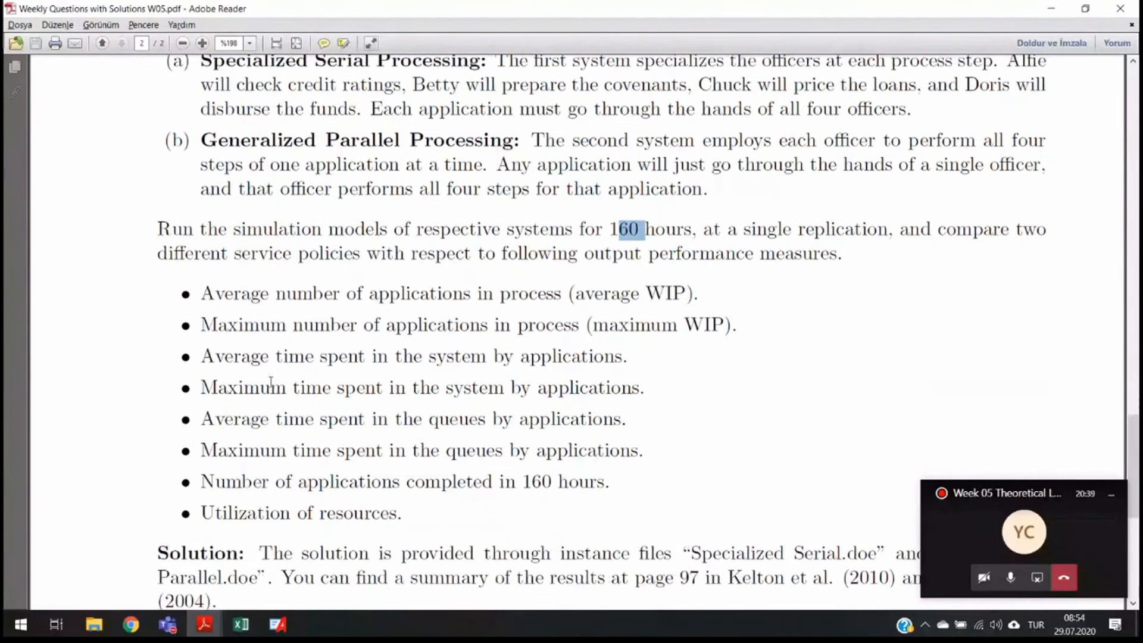
{"action": "left_click_drag", "start_coordinate": [201, 294], "coordinate": [398, 510]}
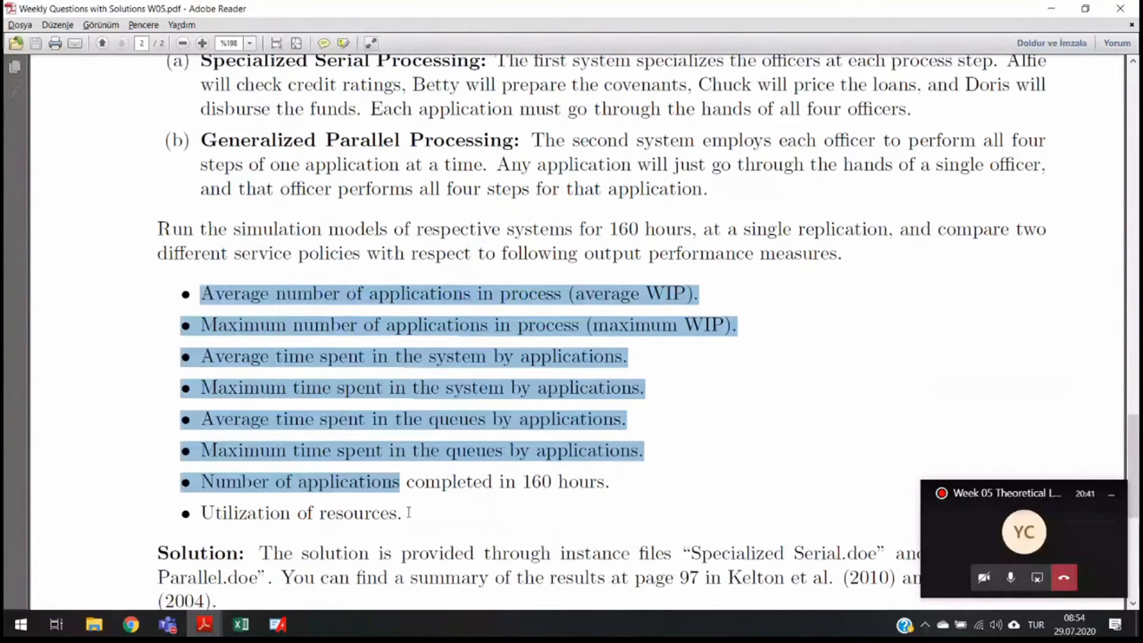
{"action": "left_click", "coordinate": [166, 326]}
{"action": "left_click_drag", "start_coordinate": [198, 293], "coordinate": [450, 524]}
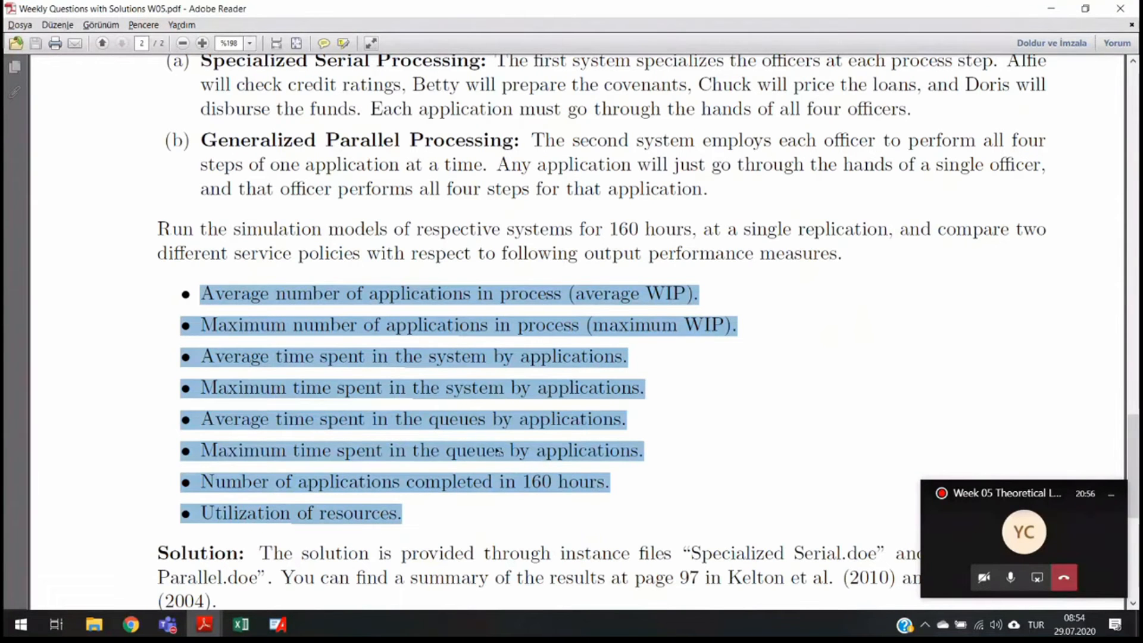
{"action": "scroll", "coordinate": [362, 451], "scroll_direction": "down", "scroll_amount": 3}
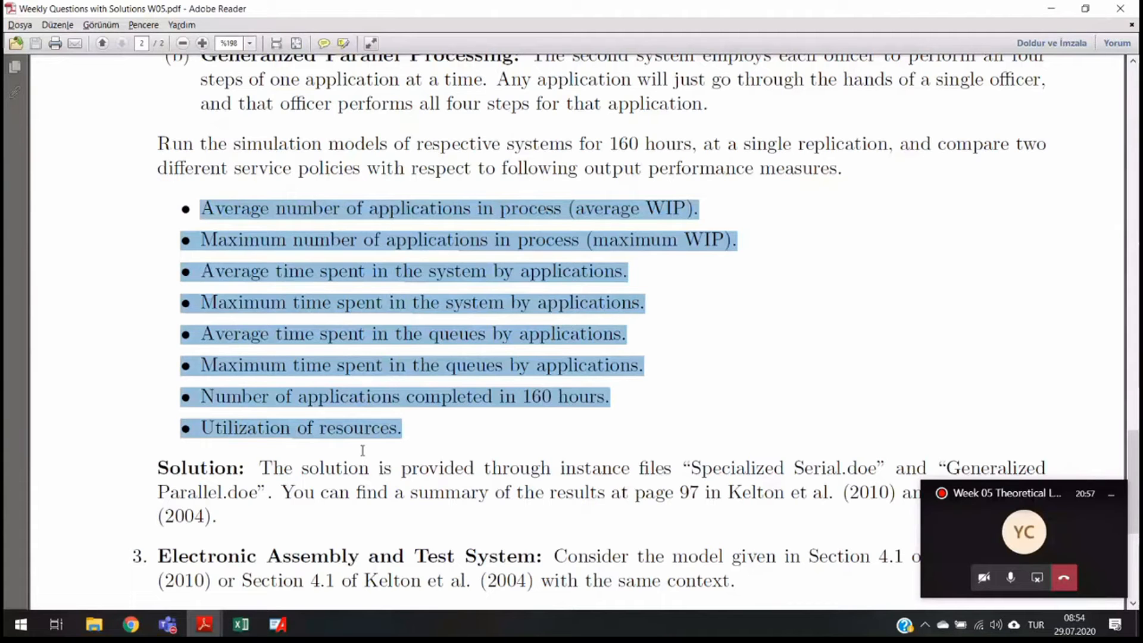
{"action": "scroll", "coordinate": [362, 451], "scroll_direction": "up", "scroll_amount": 6}
- Switch to Arena and set the project title to Specialized Serial in the run setup's project parameters
{"action": "key", "text": "alt+Tab"}
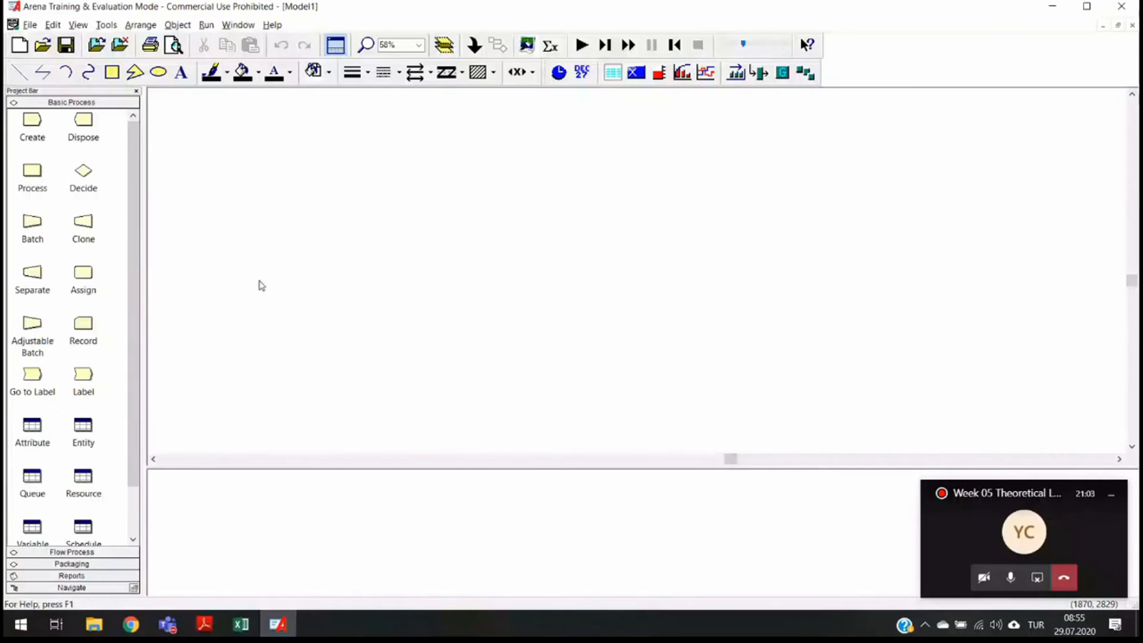
{"action": "left_click", "coordinate": [205, 26]}
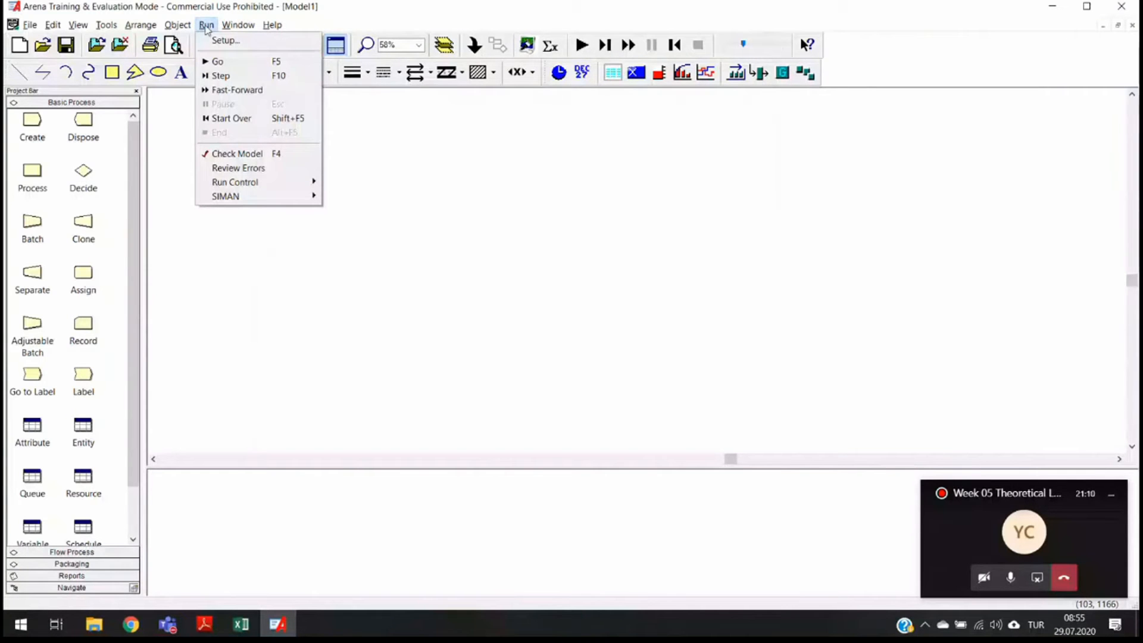
{"action": "mouse_move", "coordinate": [238, 25]}
{"action": "key", "text": "Escape"}
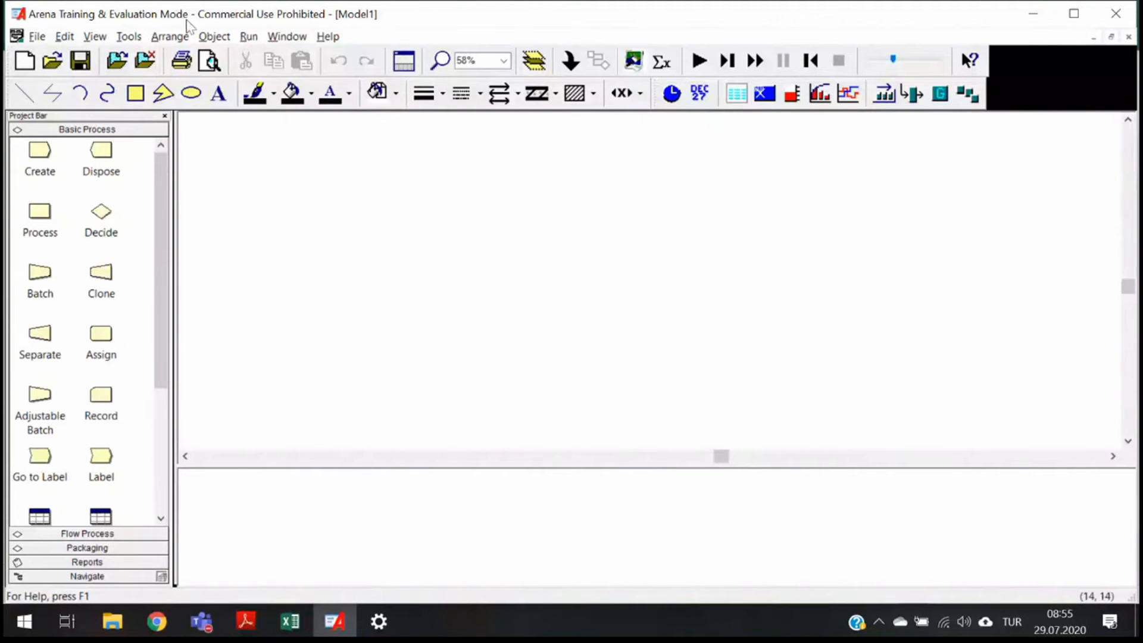
{"action": "left_click", "coordinate": [248, 36]}
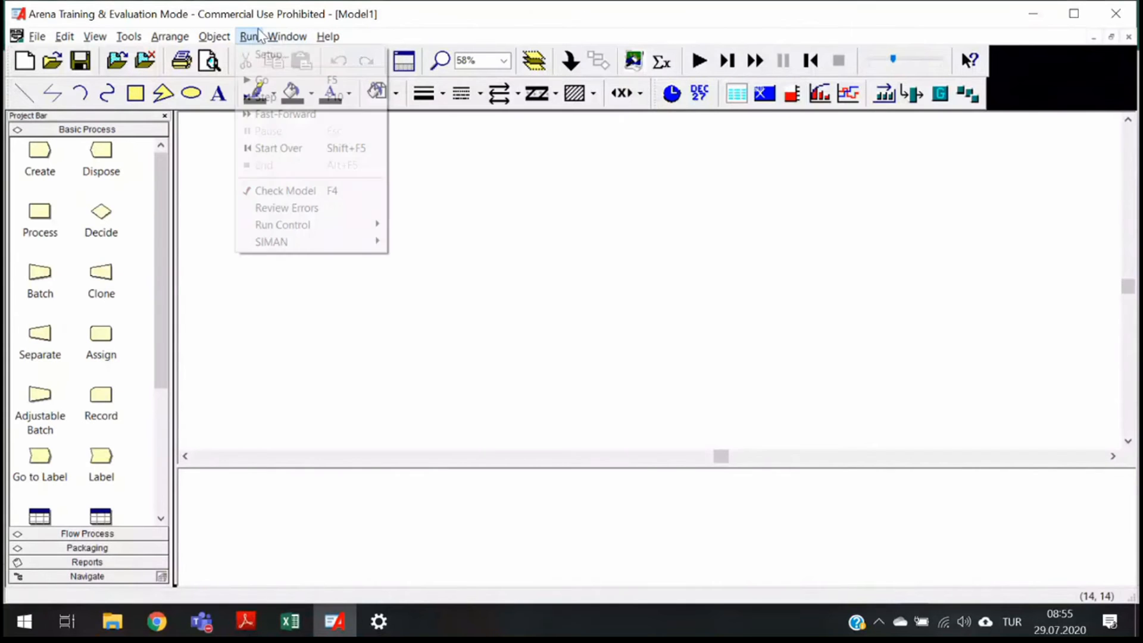
{"action": "left_click", "coordinate": [265, 52]}
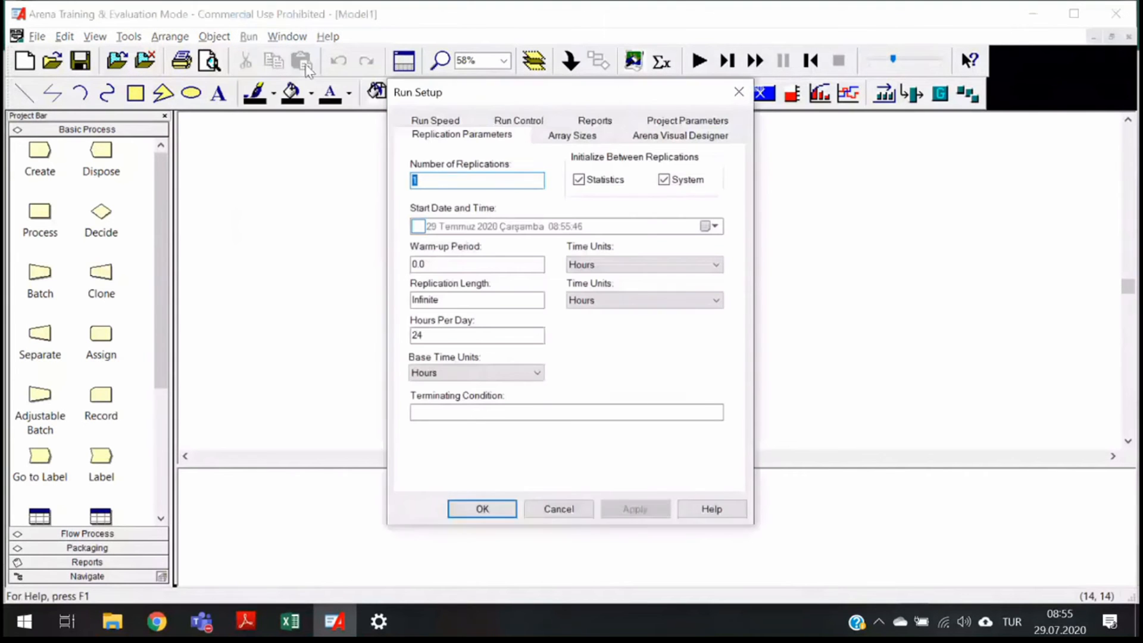
{"action": "left_click", "coordinate": [697, 121]}
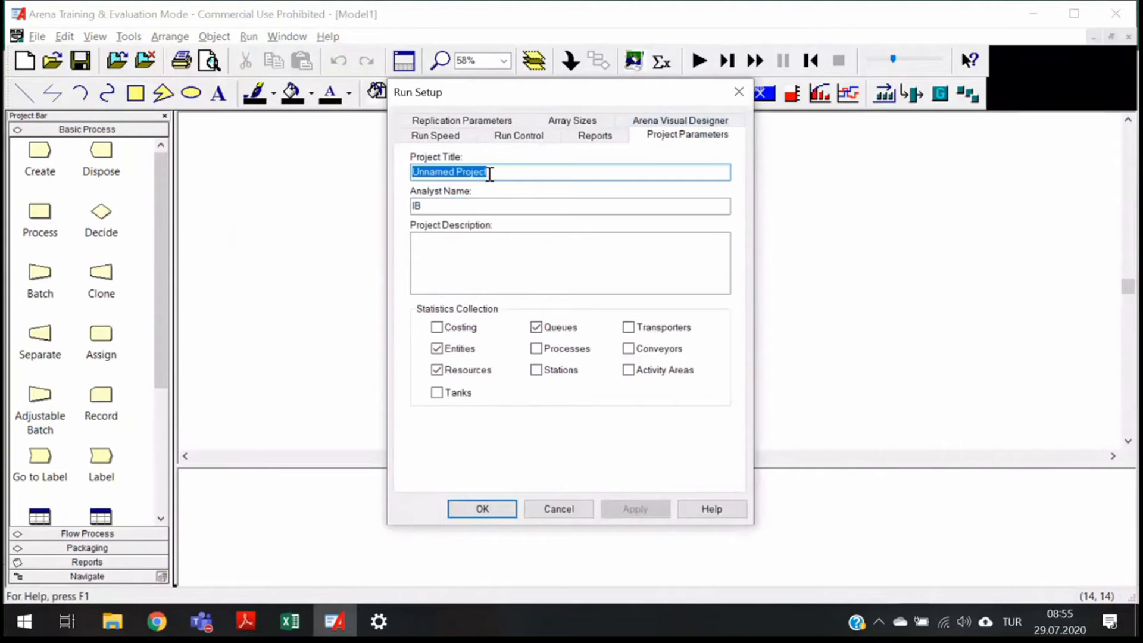
{"action": "left_click", "coordinate": [486, 173]}
{"action": "left_click_drag", "start_coordinate": [486, 174], "coordinate": [352, 184]}
{"action": "key", "text": "Delete"}
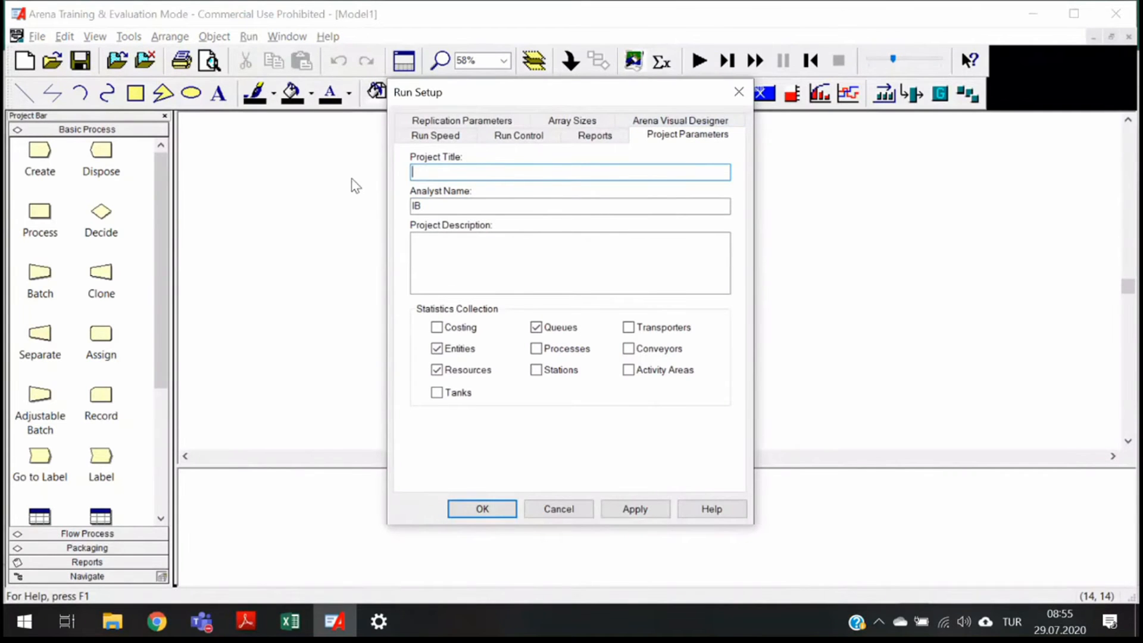
{"action": "type", "text": "Specialized Seriak"}
{"action": "key", "text": "BackSpace"}
{"action": "type", "text": "l"}
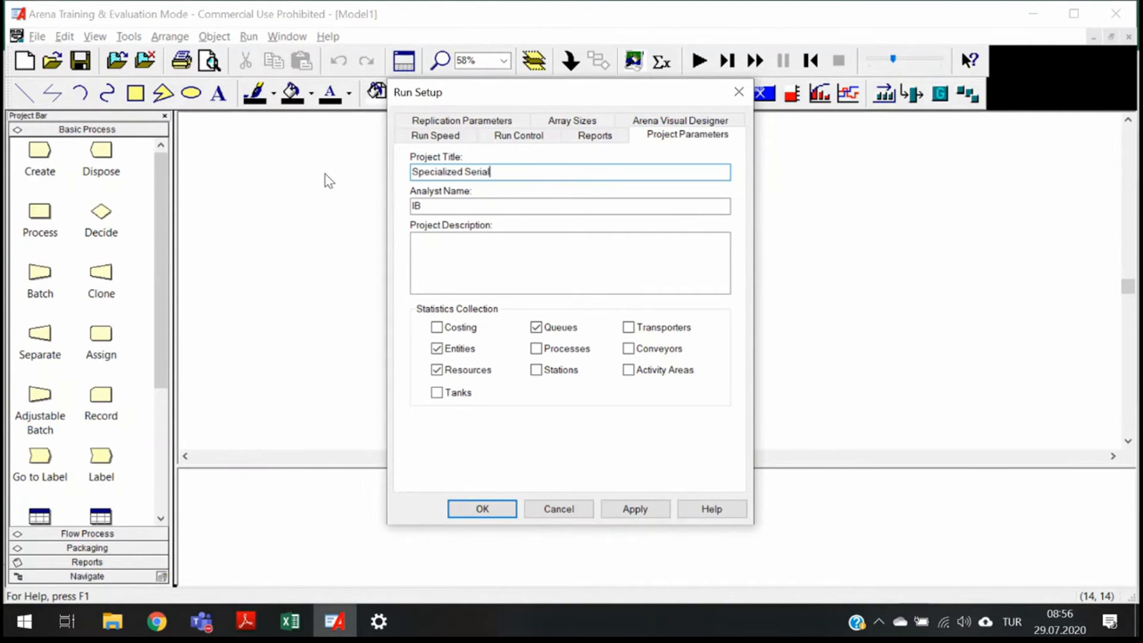
- Enter the project description djsldjsh sdasdkad sdald, enable Processes statistics collection, and apply the run setup
{"action": "left_click", "coordinate": [502, 263]}
{"action": "type", "text": "djsldjsh sdasdkad sdald"}
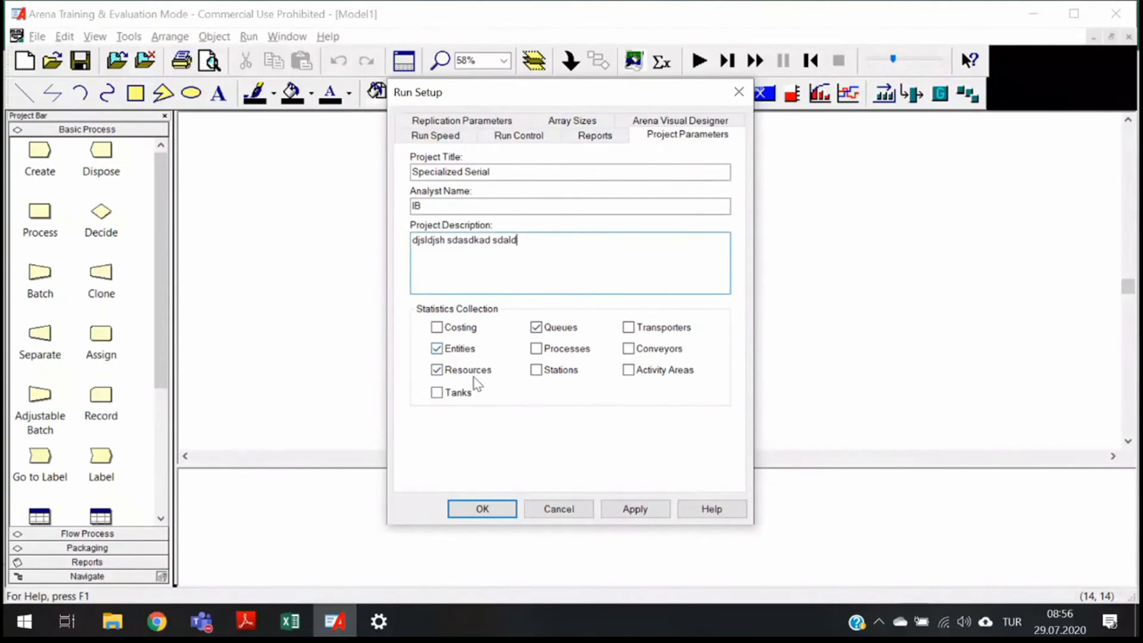
{"action": "left_click", "coordinate": [539, 350]}
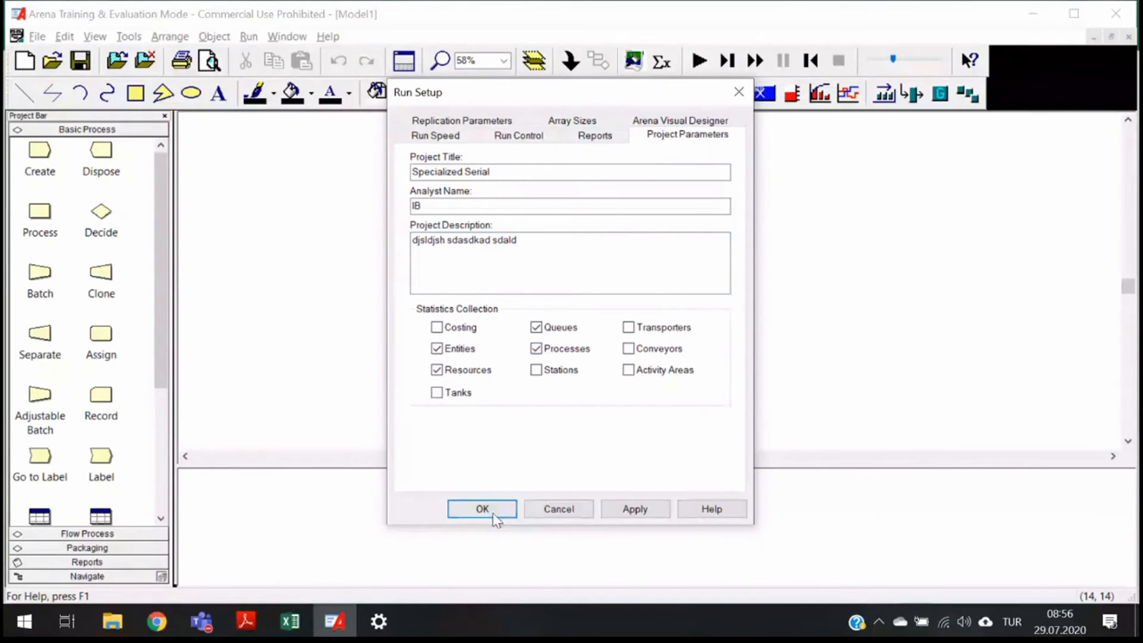
{"action": "left_click", "coordinate": [633, 510]}
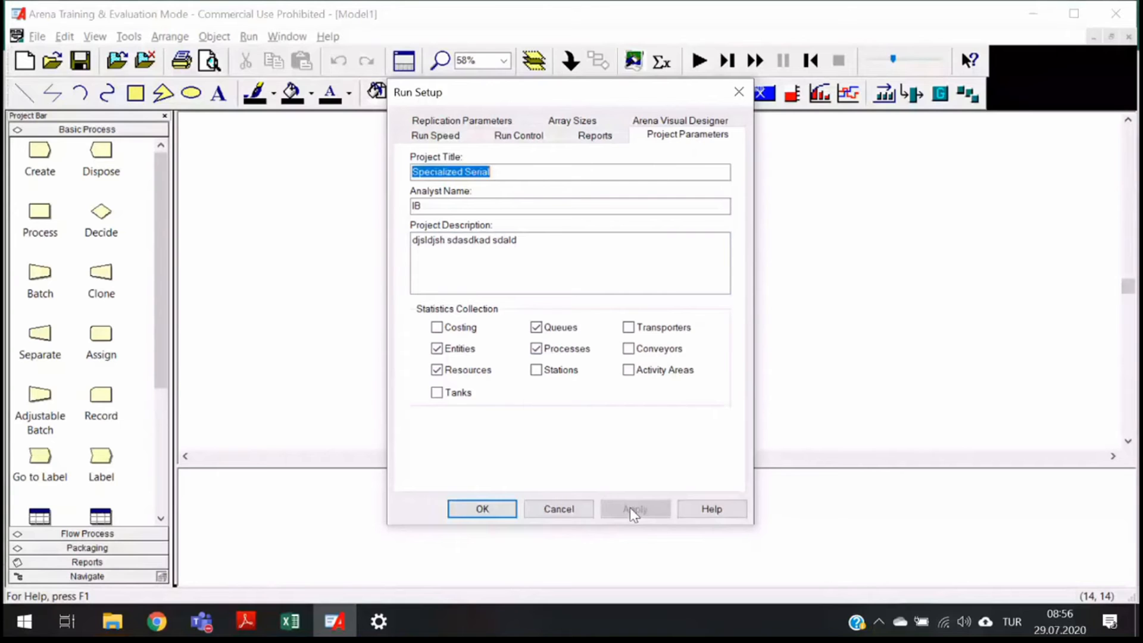
{"action": "left_click", "coordinate": [510, 173]}
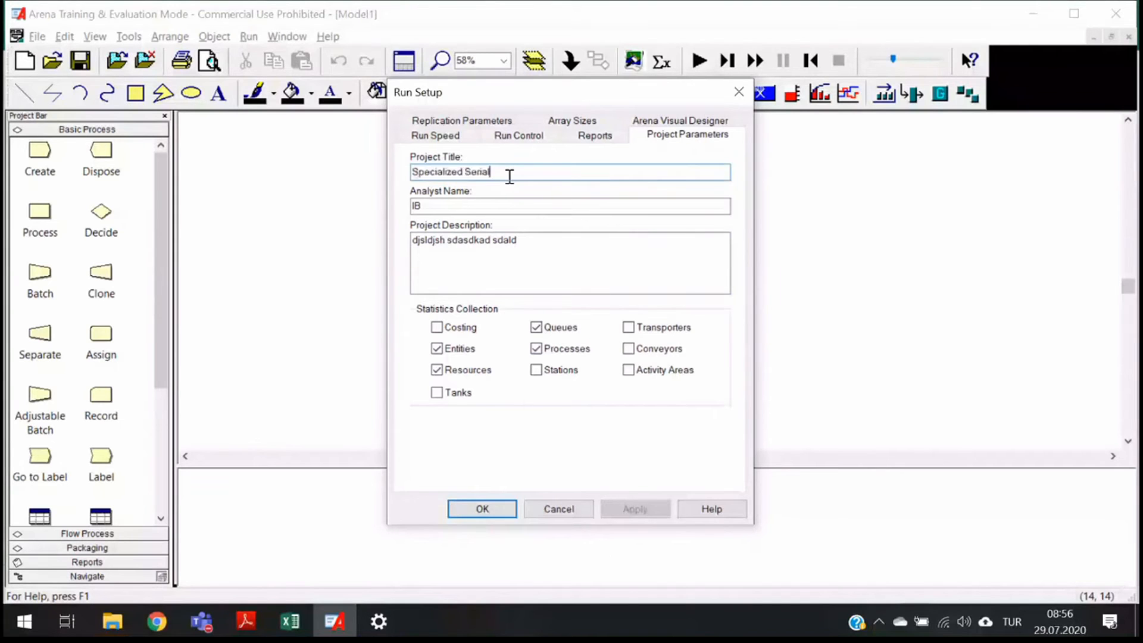
{"action": "left_click", "coordinate": [492, 510]}
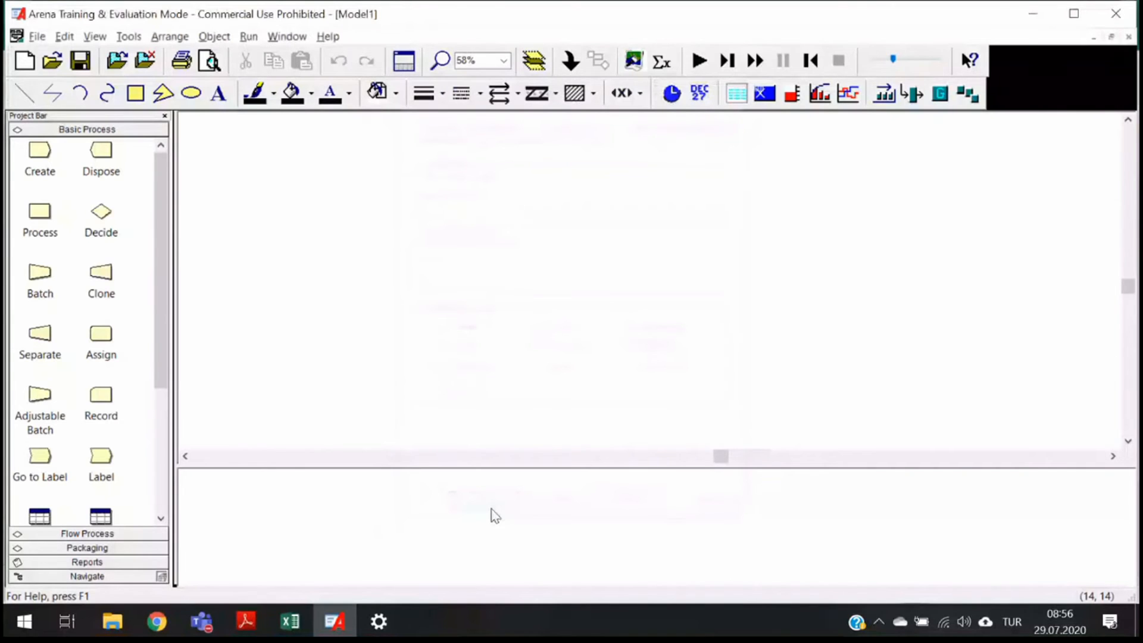
- Save the model on the Desktop as Specialized Serial
{"action": "left_click", "coordinate": [37, 36]}
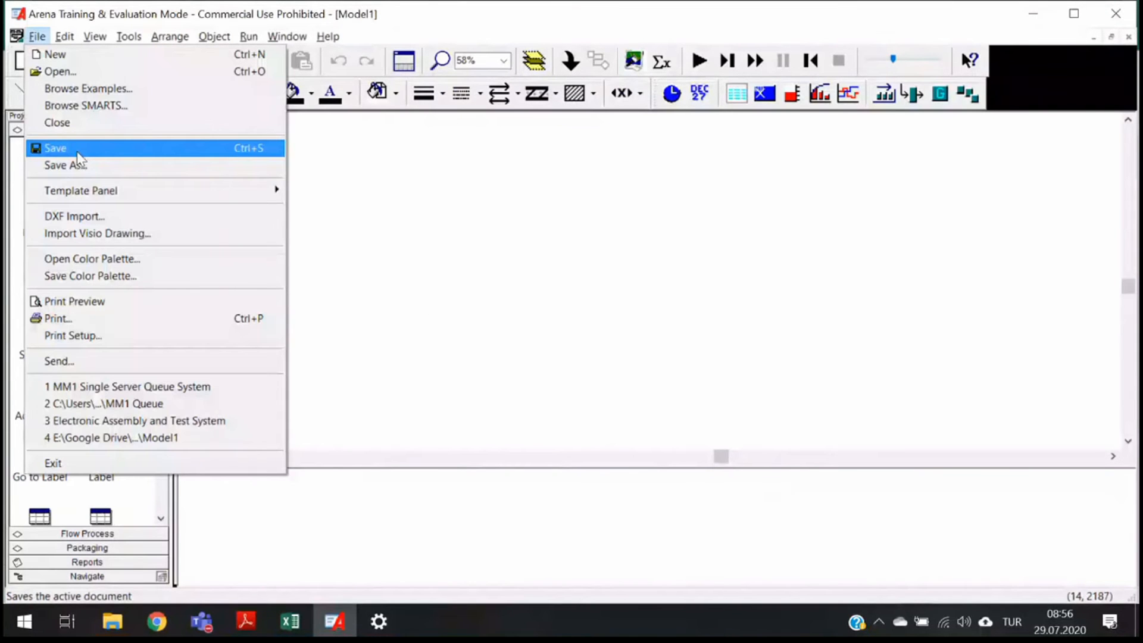
{"action": "left_click", "coordinate": [78, 154]}
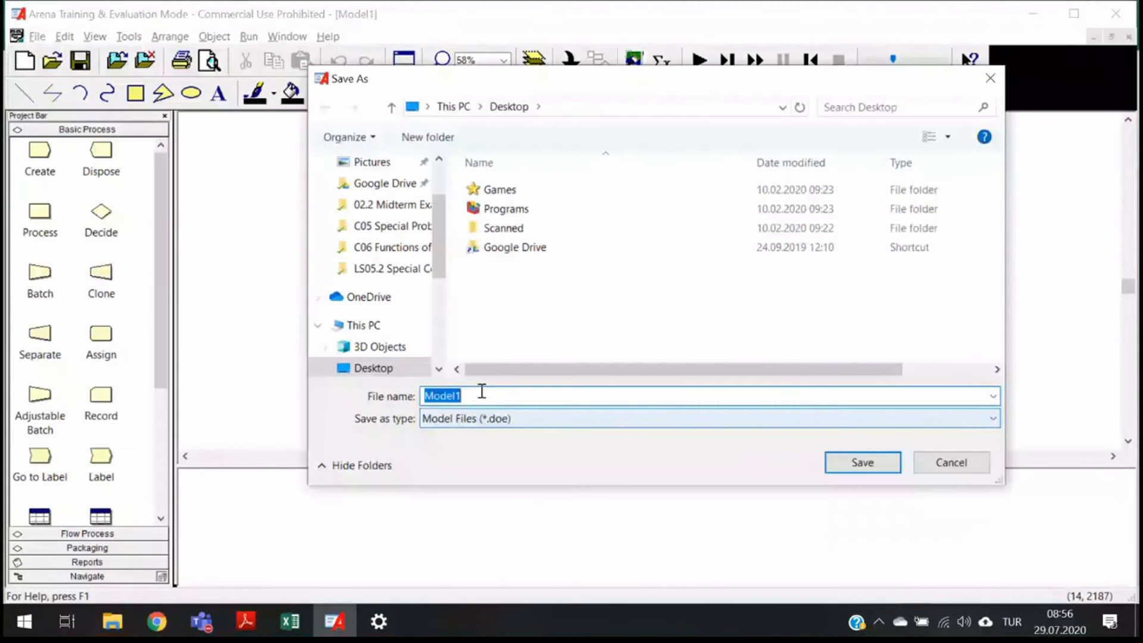
{"action": "type", "text": "Specialized Seri"}
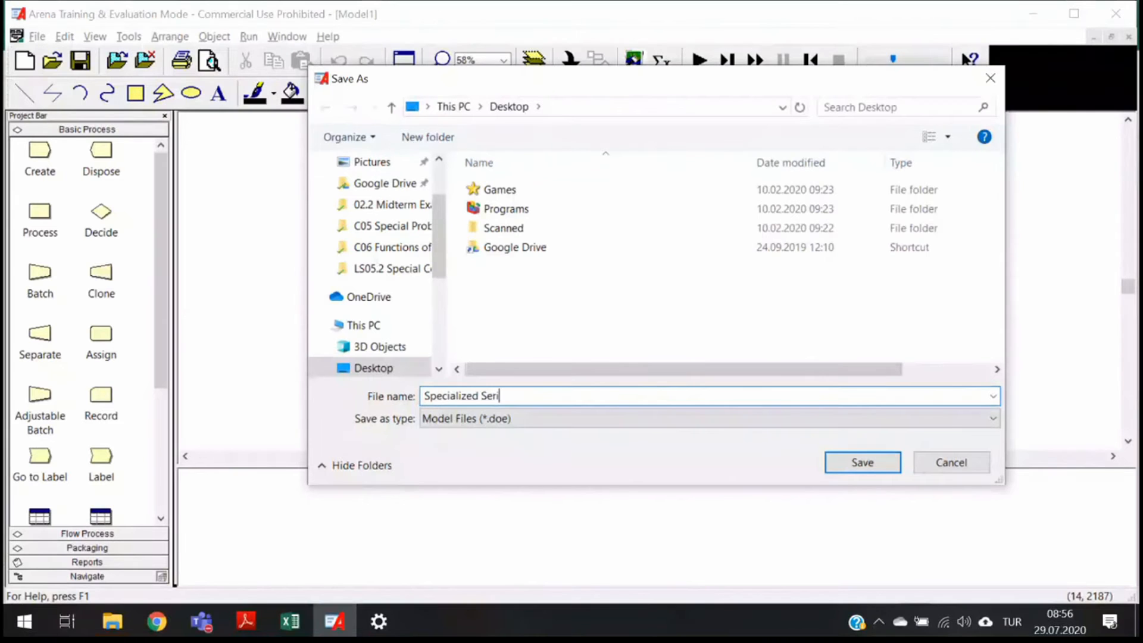
{"action": "type", "text": "al"}
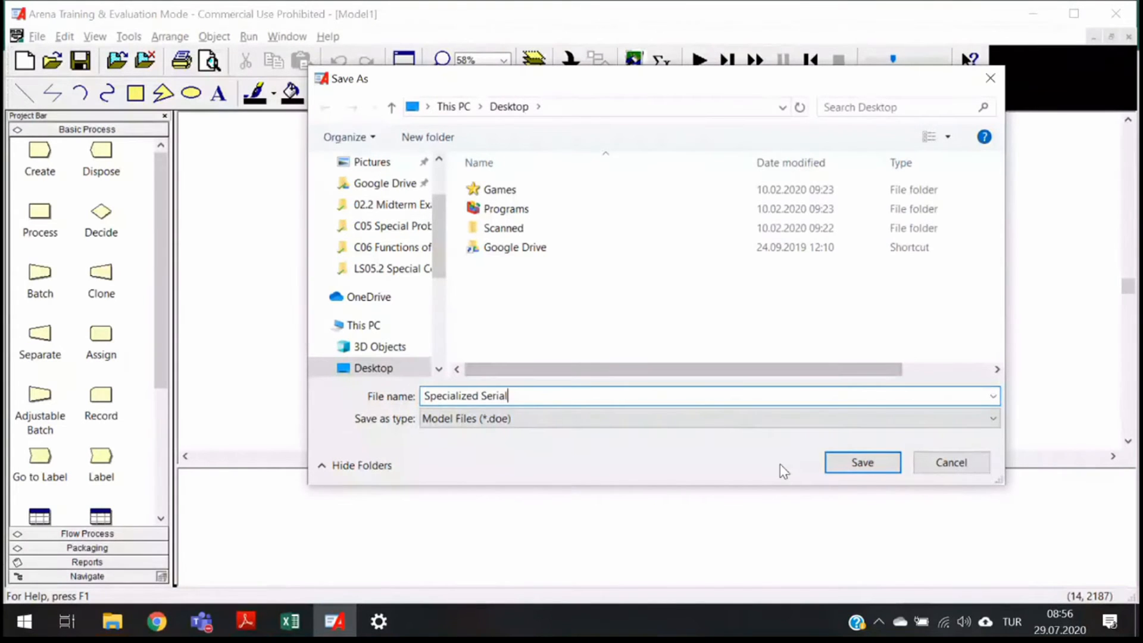
{"action": "key", "text": "Return"}
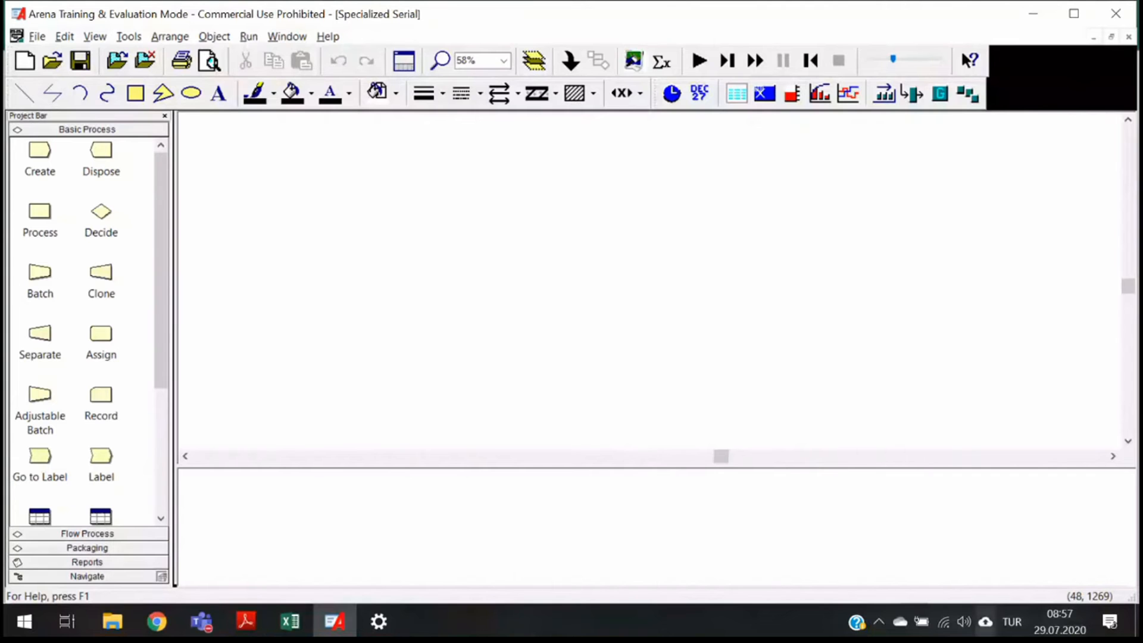
- Place a Create module in the model and name it Application Arrives
{"action": "left_click", "coordinate": [40, 150]}
{"action": "left_click", "coordinate": [313, 222]}
{"action": "double_click", "coordinate": [326, 228]}
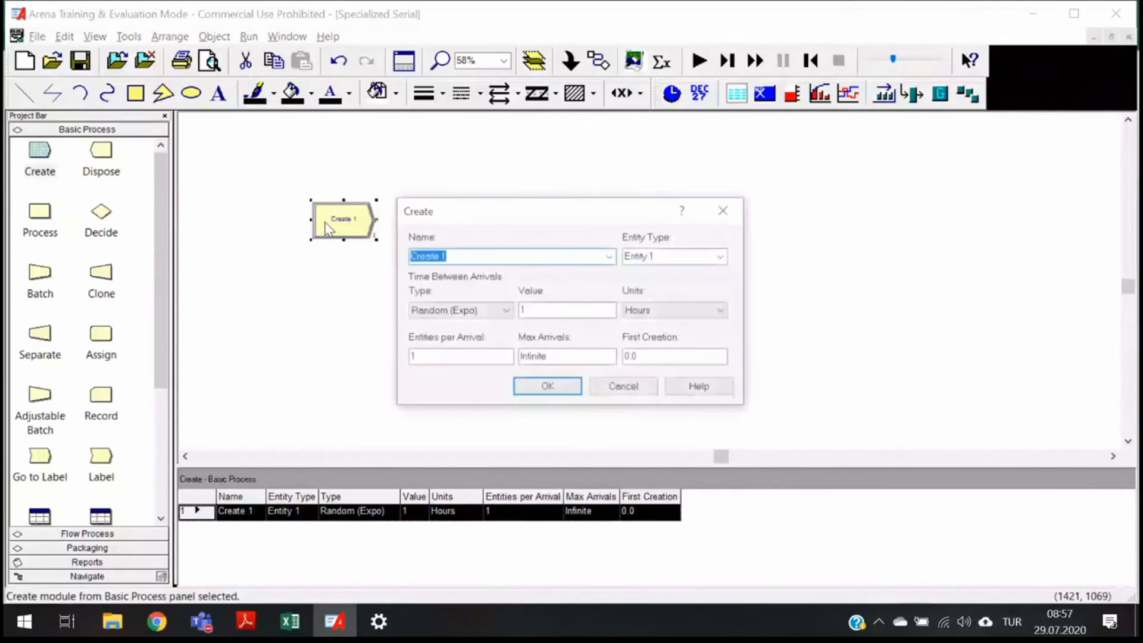
{"action": "type", "text": "Application A"}
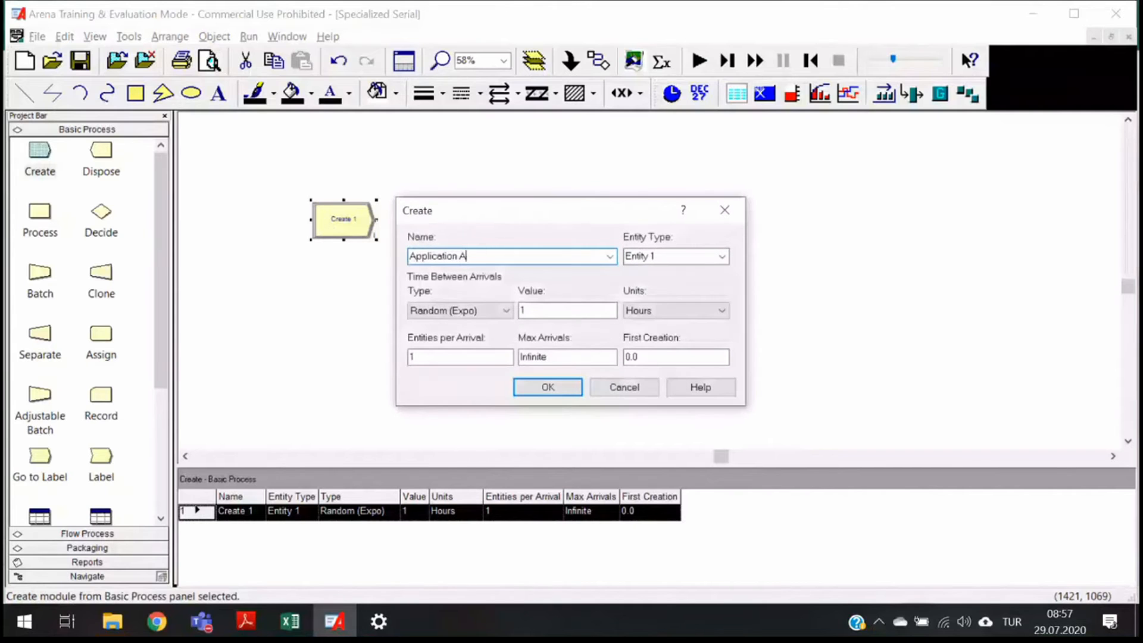
{"action": "type", "text": "rrives"}
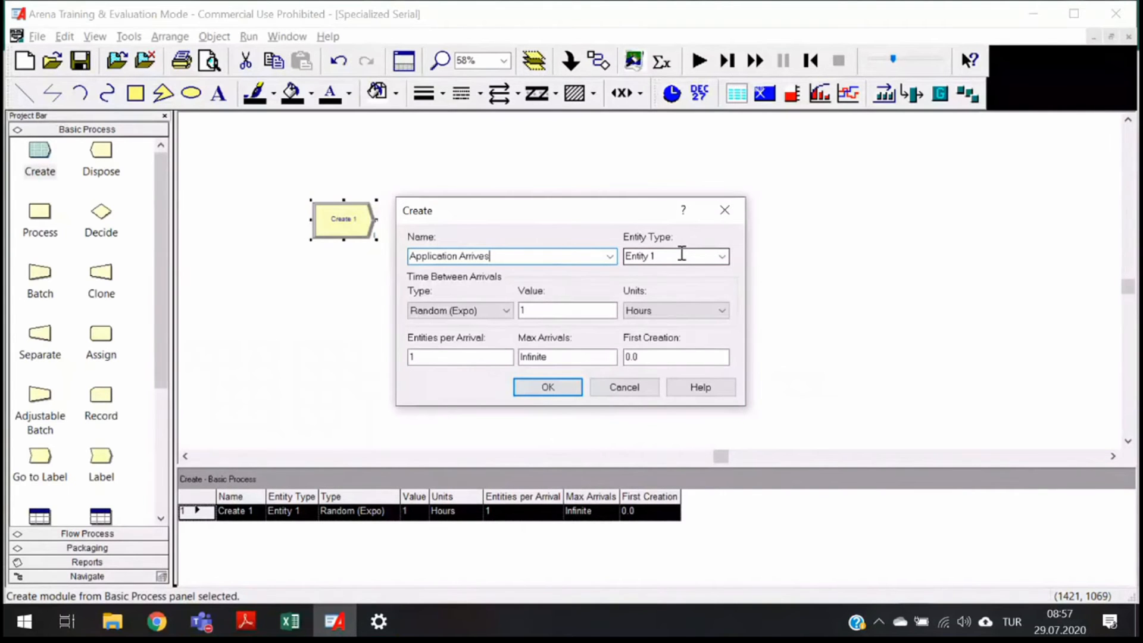
- Set the Create module's entity type to Application, mean time between arrivals to 1.25 hours, and first creation to 0
{"action": "double_click", "coordinate": [682, 254]}
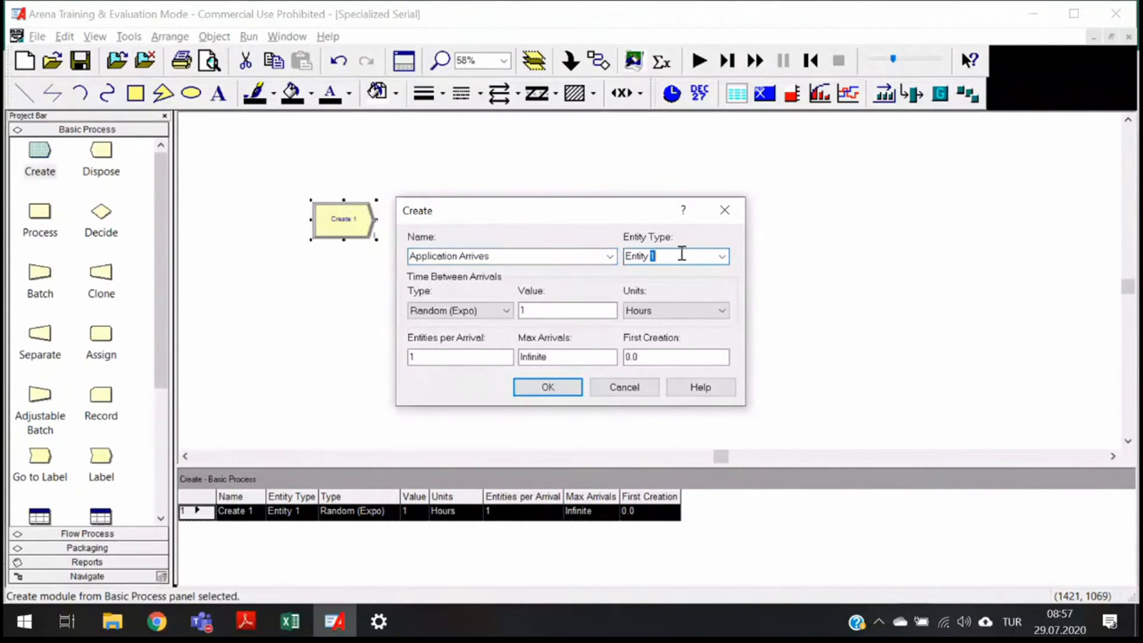
{"action": "left_click", "coordinate": [679, 254]}
{"action": "key", "text": "BackSpace"}
{"action": "key", "text": "BackSpace"}
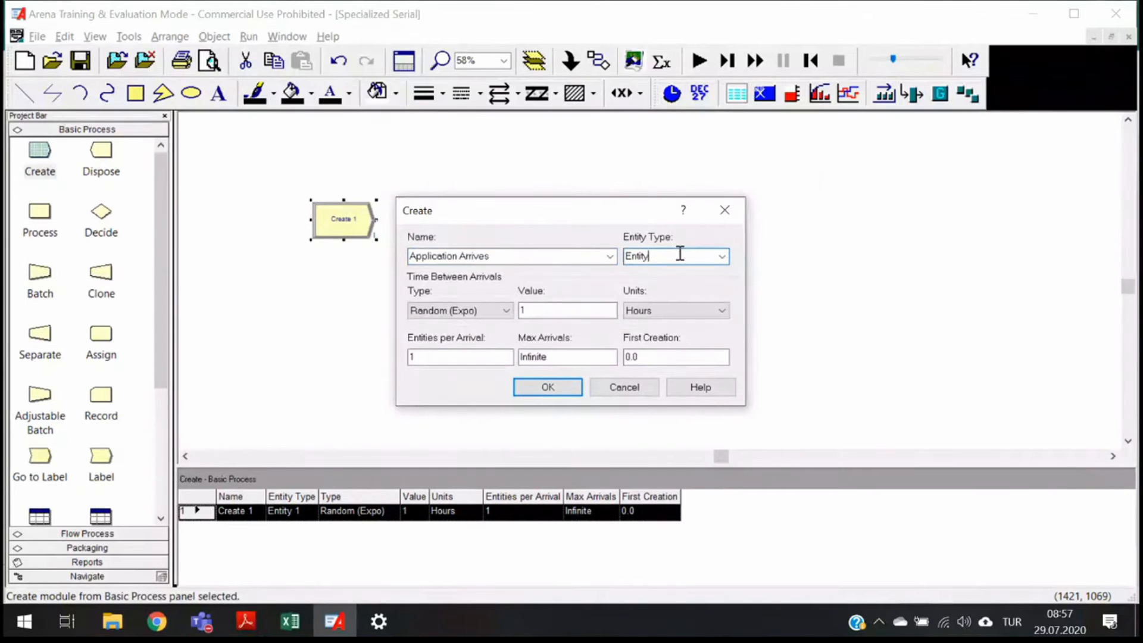
{"action": "key", "text": "BackSpace"}
{"action": "key", "text": "BackSpace"}
{"action": "key", "text": "BackSpace"}
{"action": "key", "text": "BackSpace"}
{"action": "key", "text": "BackSpace"}
{"action": "key", "text": "BackSpace"}
{"action": "type", "text": "Application"}
{"action": "left_click", "coordinate": [539, 311]}
{"action": "type", "text": ".25"}
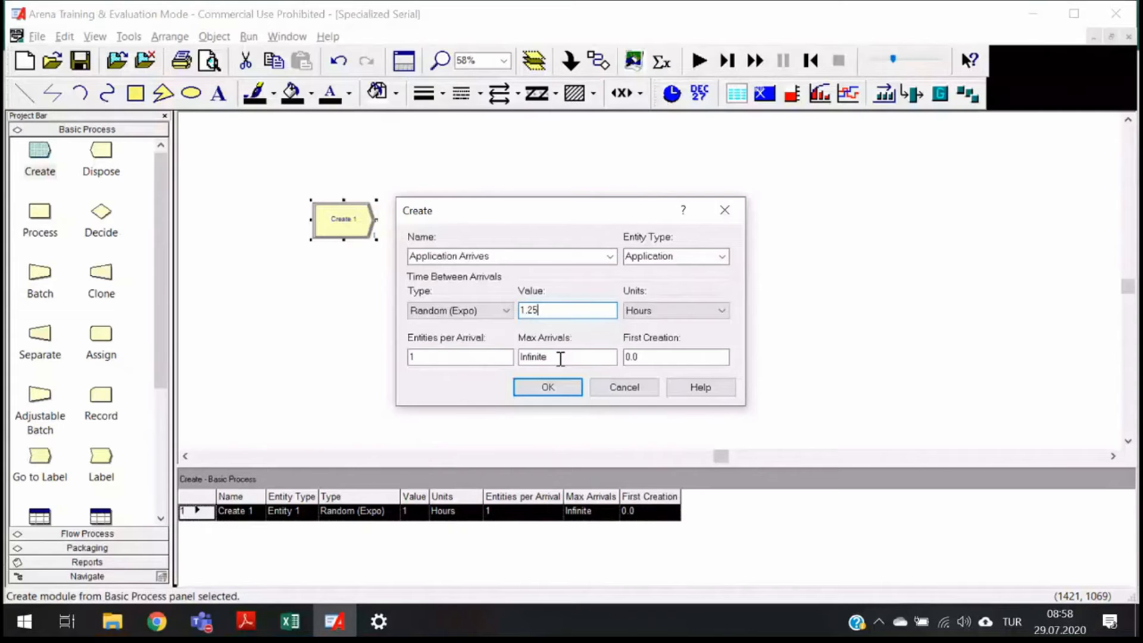
{"action": "double_click", "coordinate": [658, 363]}
{"action": "type", "text": "0"}
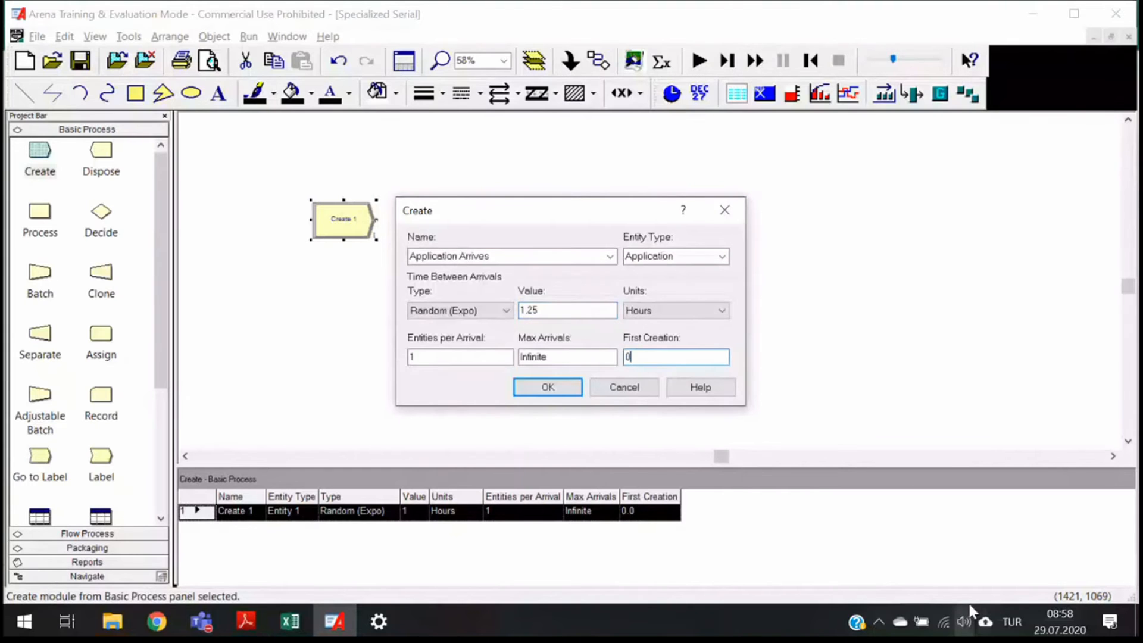
{"action": "left_click", "coordinate": [548, 387]}
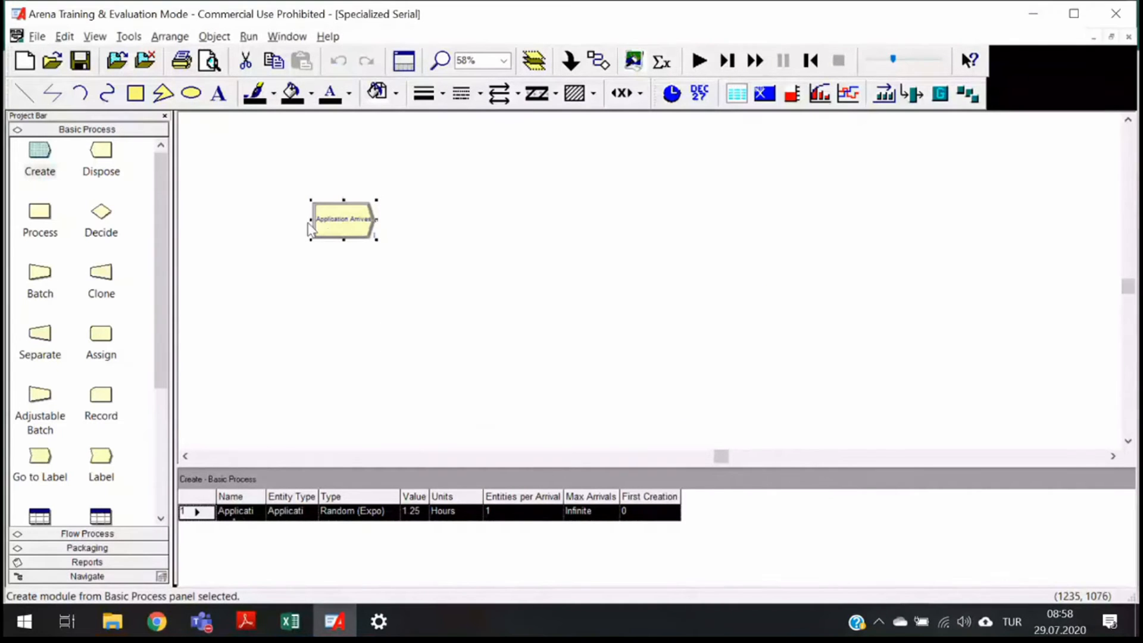
- Set the replication length to 160 hours in the run setup
{"action": "scroll", "coordinate": [330, 236], "scroll_direction": "up", "scroll_amount": 1}
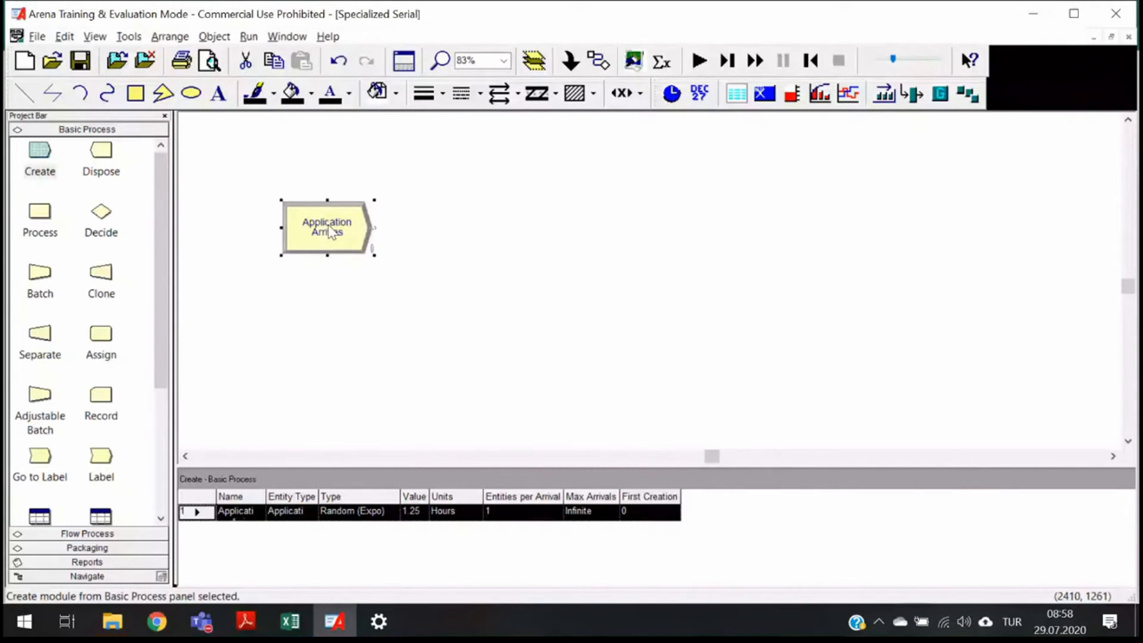
{"action": "scroll", "coordinate": [327, 223], "scroll_direction": "up", "scroll_amount": 2}
{"action": "left_click", "coordinate": [257, 38]}
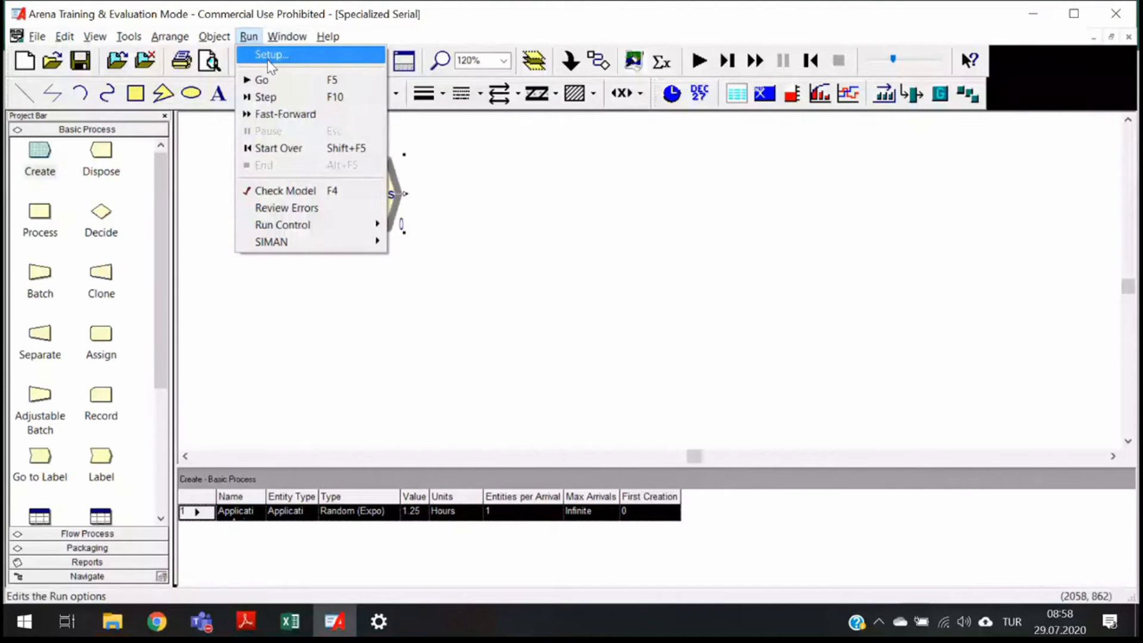
{"action": "left_click", "coordinate": [265, 57]}
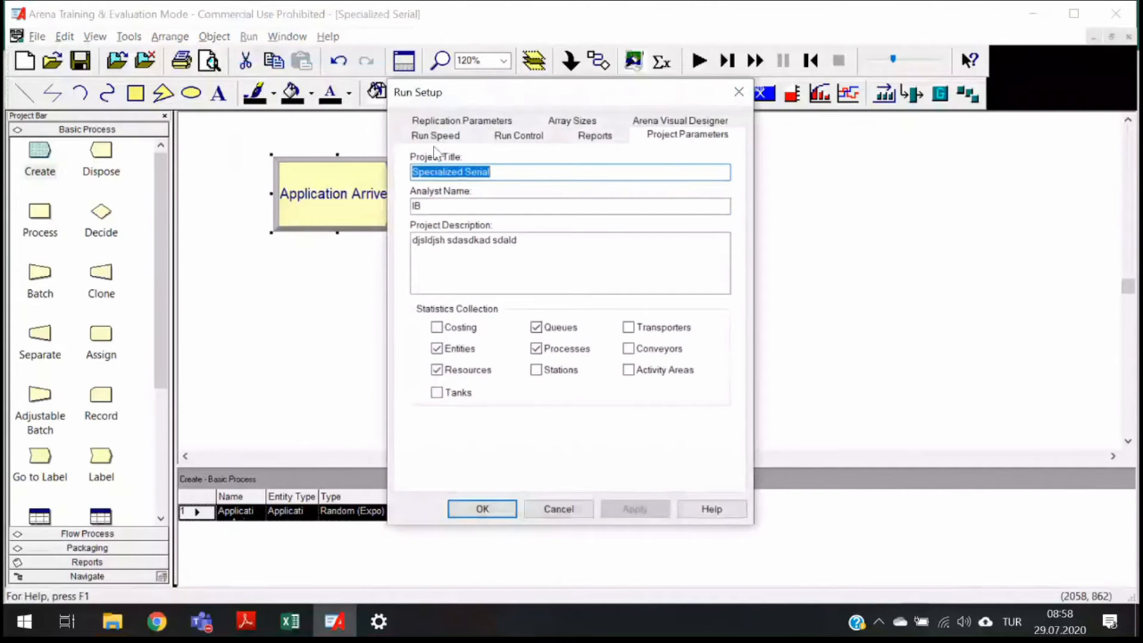
{"action": "left_click", "coordinate": [453, 122]}
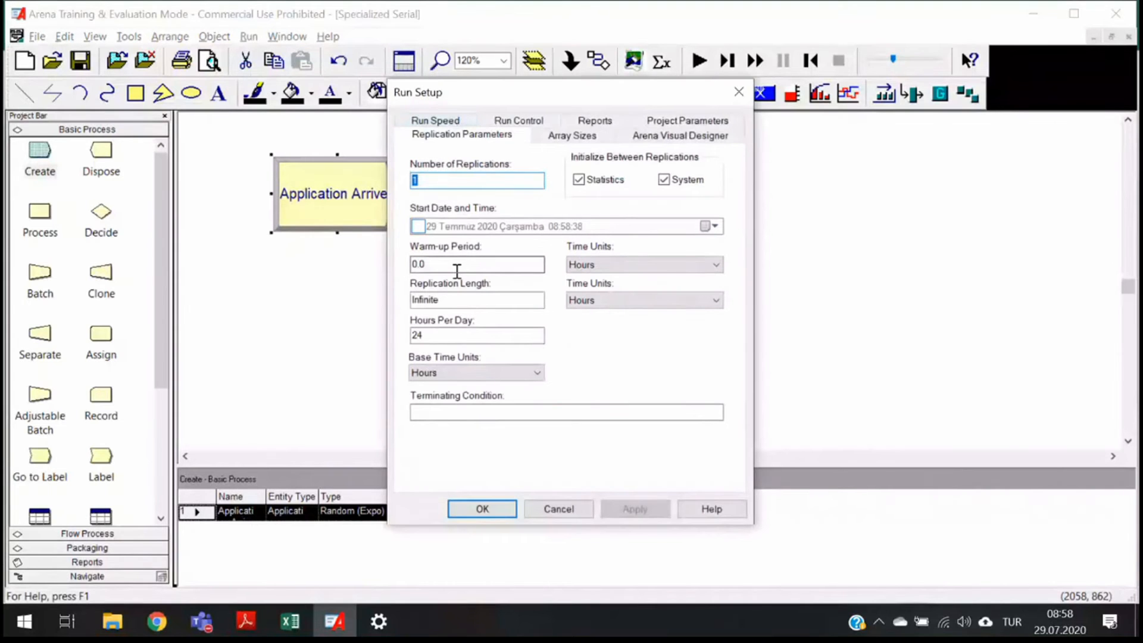
{"action": "left_click_drag", "start_coordinate": [447, 304], "coordinate": [400, 305]}
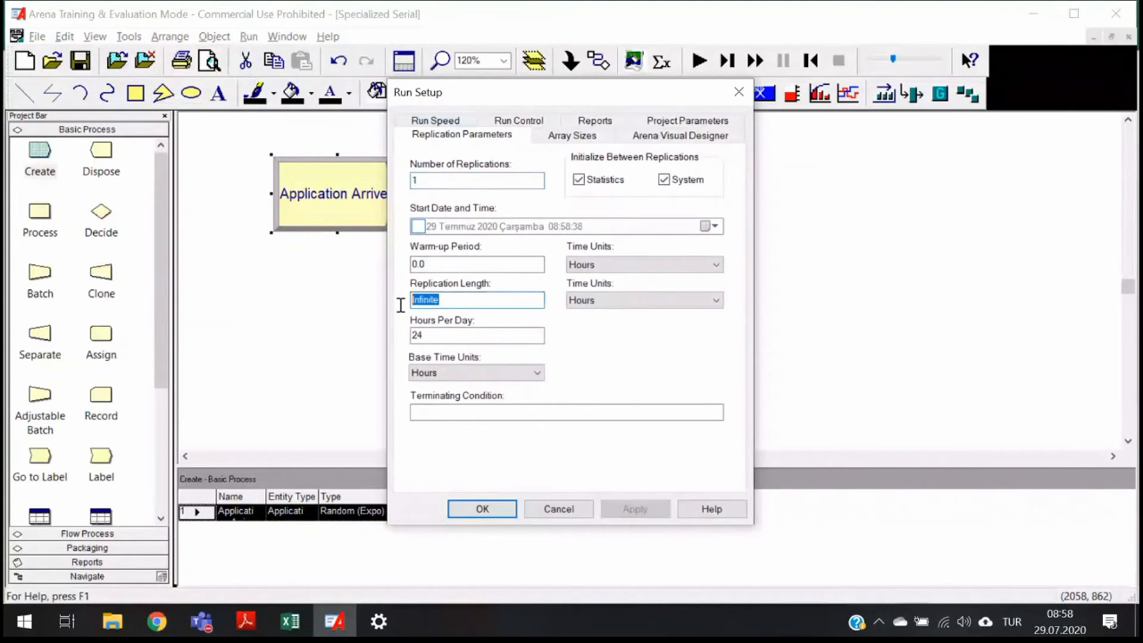
{"action": "type", "text": "160"}
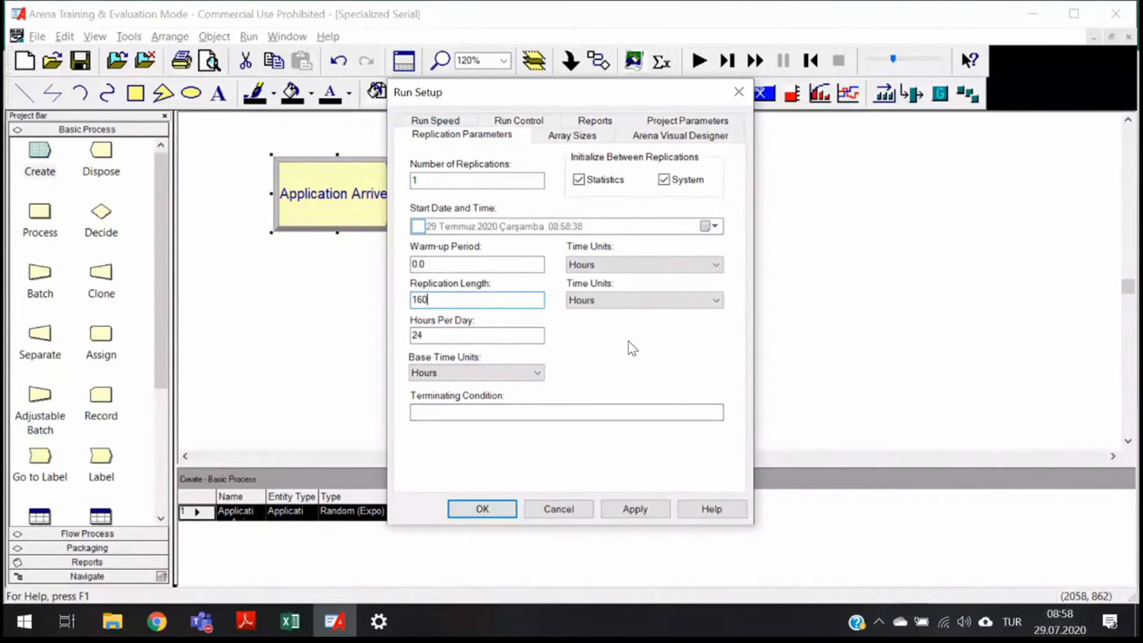
{"action": "left_click_drag", "start_coordinate": [470, 180], "coordinate": [400, 182]}
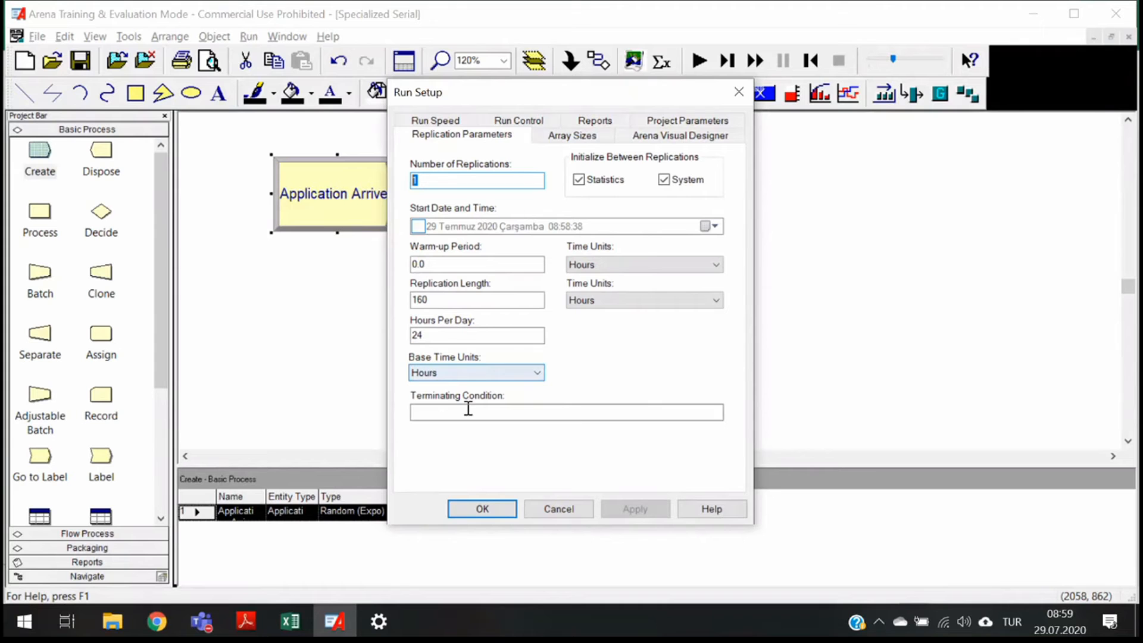
{"action": "left_click", "coordinate": [482, 509]}
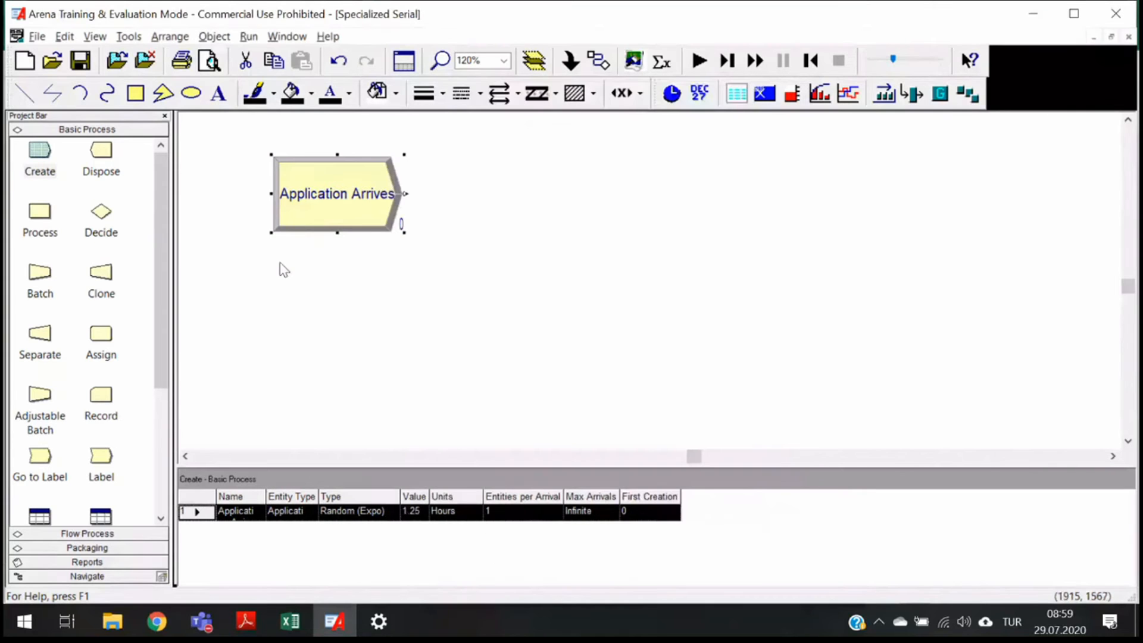
- Add a Process module connected after the Application Arrives module
{"action": "left_click_drag", "start_coordinate": [340, 189], "coordinate": [308, 221]}
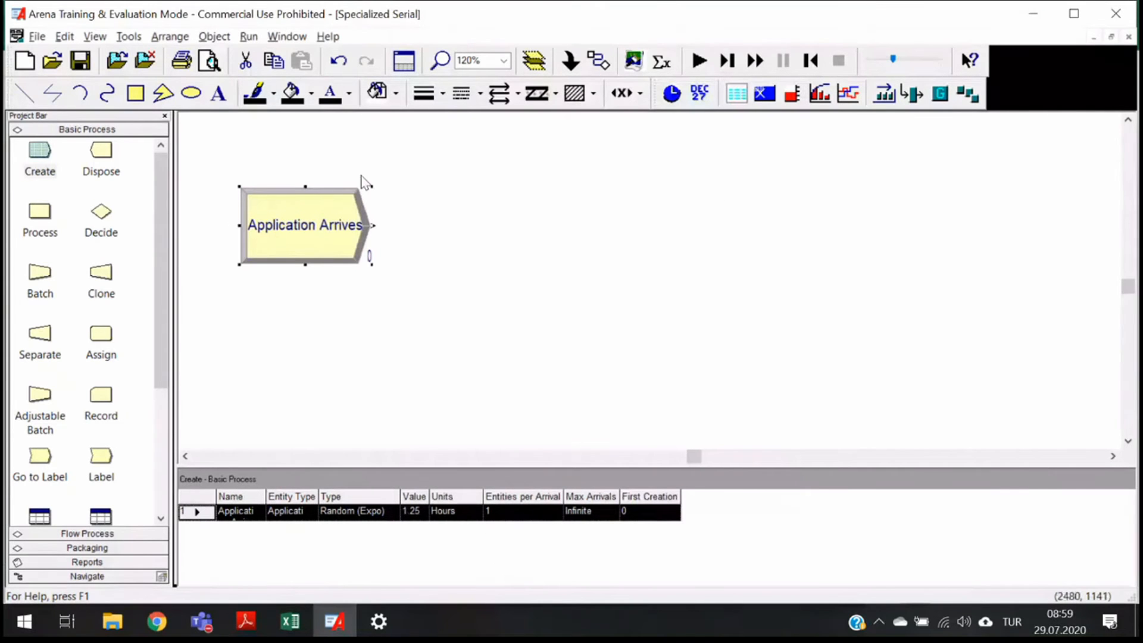
{"action": "left_click_drag", "start_coordinate": [40, 215], "coordinate": [433, 227]}
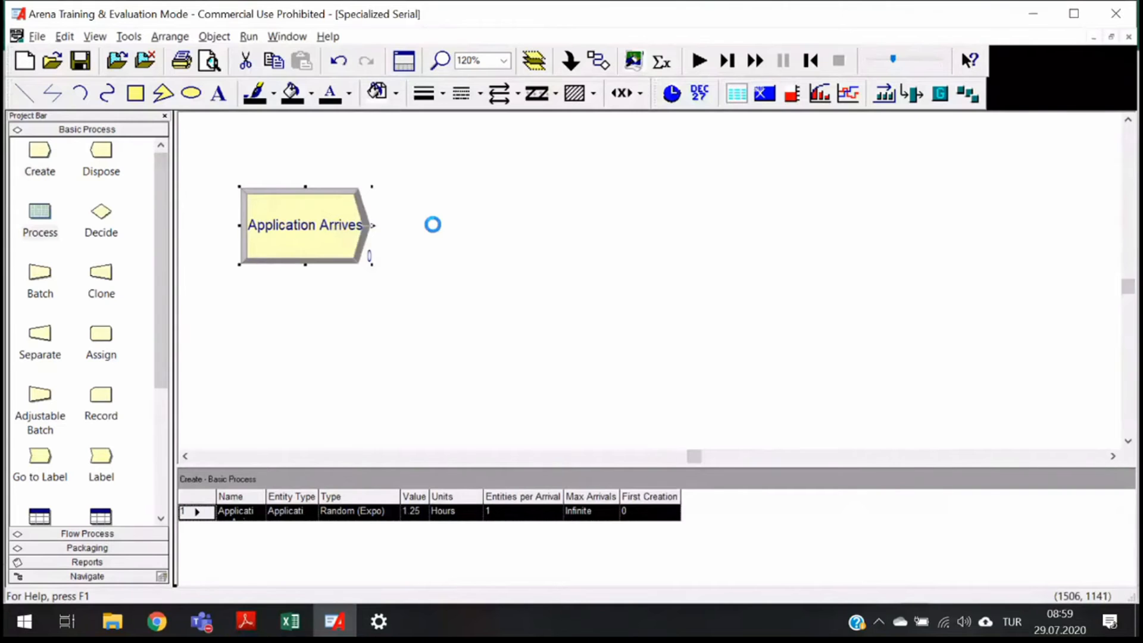
{"action": "left_click", "coordinate": [299, 228]}
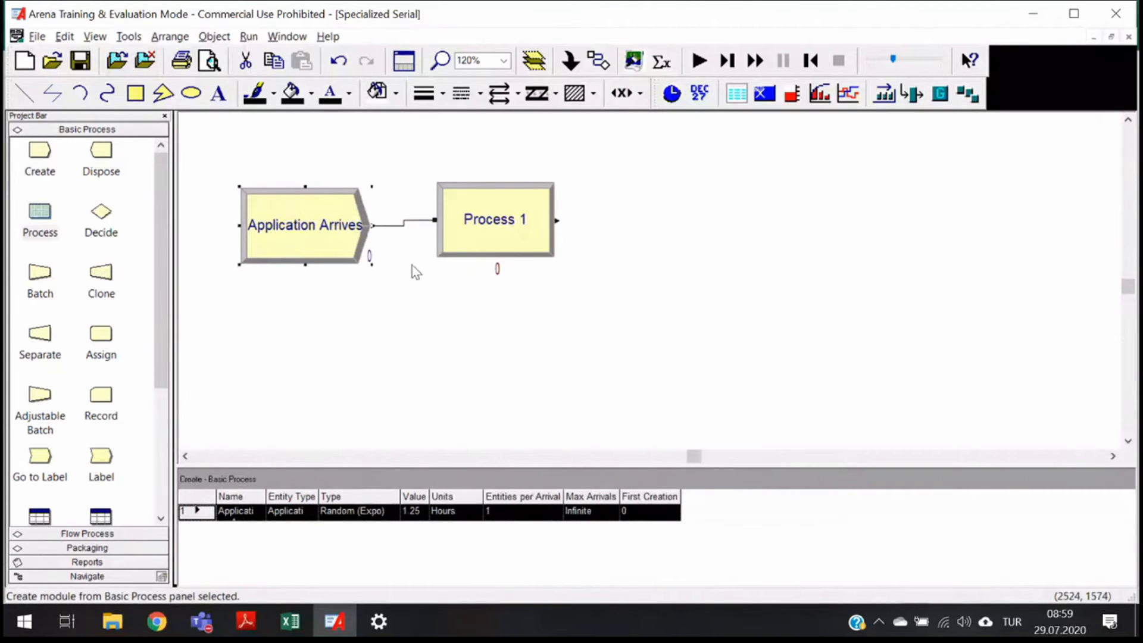
{"action": "mouse_move", "coordinate": [517, 225]}
{"action": "left_mouse_down"}
{"action": "mouse_move", "coordinate": [525, 241]}
{"action": "mouse_move", "coordinate": [509, 227]}
{"action": "left_mouse_up"}
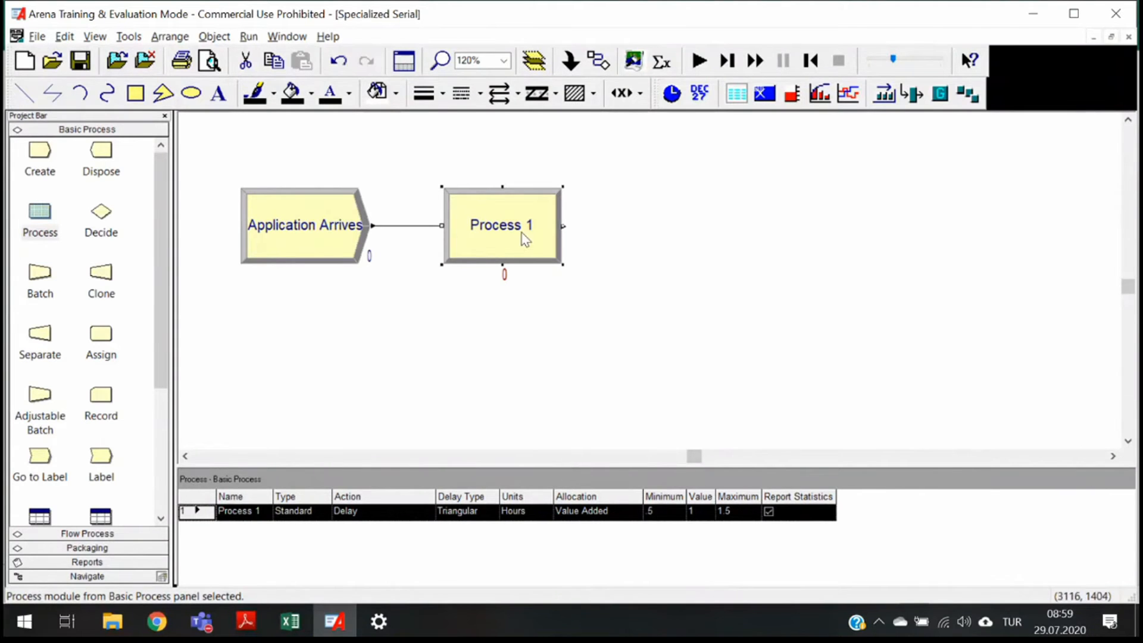
- Name the new Process module Alfie Checks Credit
{"action": "double_click", "coordinate": [492, 240]}
{"action": "type", "text": "Alfie"}
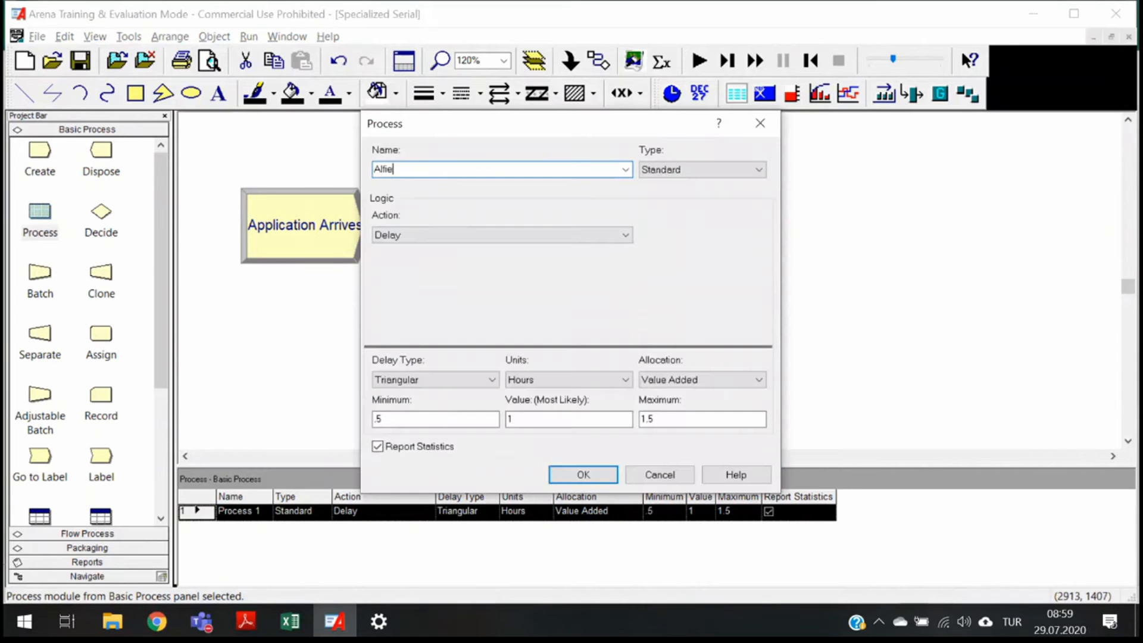
{"action": "type", "text": " Checks Credit"}
- Set the process action to Seize Delay Release
{"action": "left_click", "coordinate": [468, 239]}
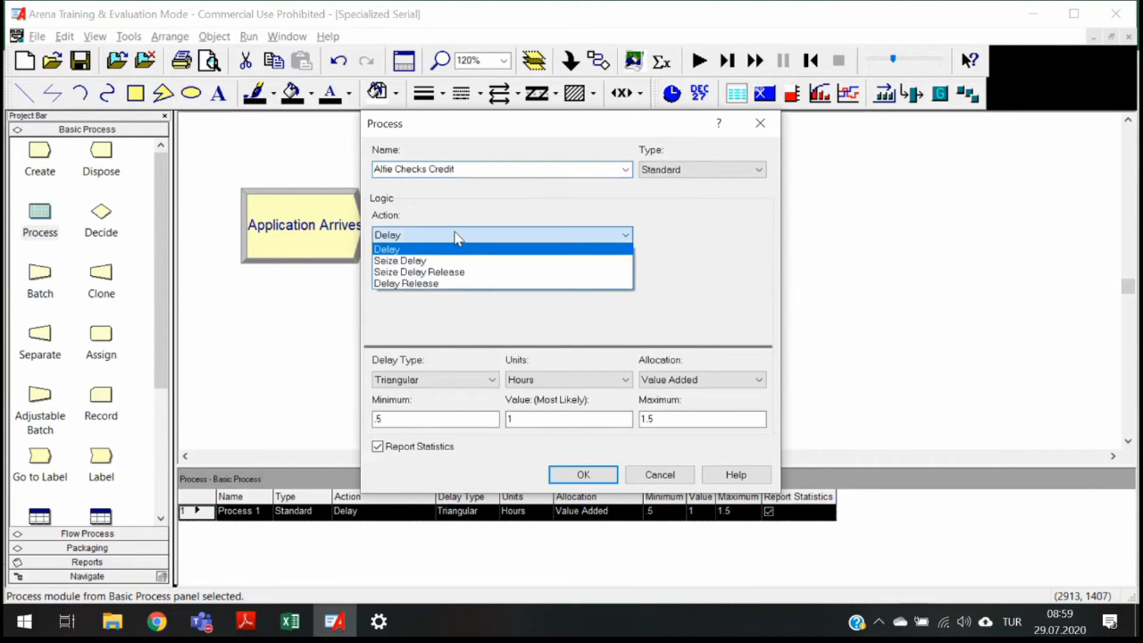
{"action": "left_click", "coordinate": [453, 273]}
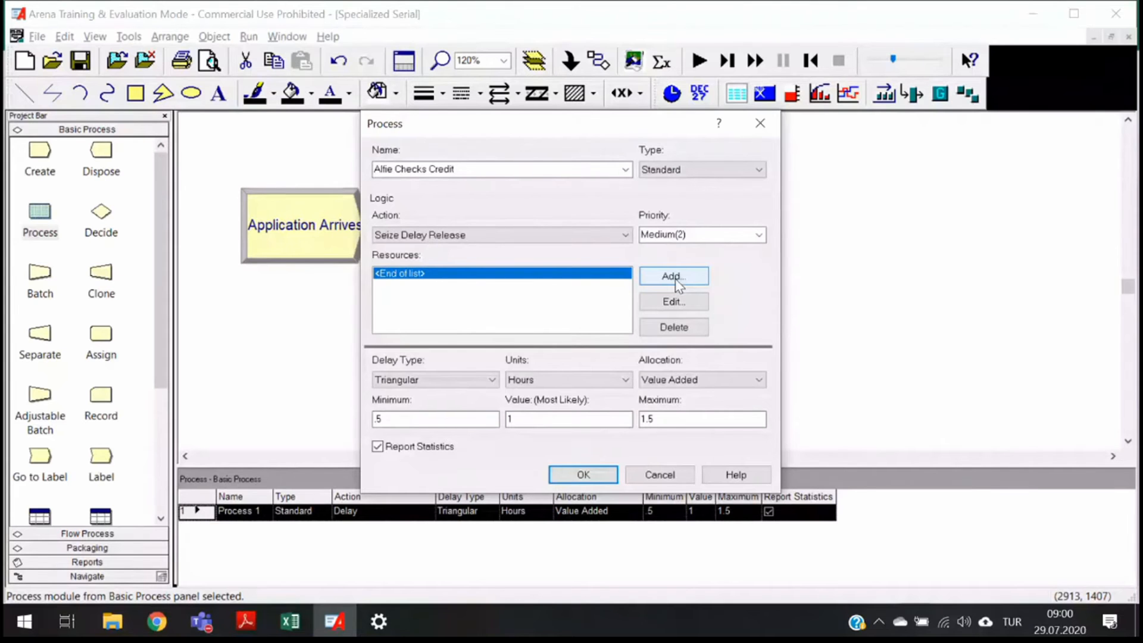
{"action": "left_click", "coordinate": [574, 236]}
{"action": "left_click", "coordinate": [569, 250]}
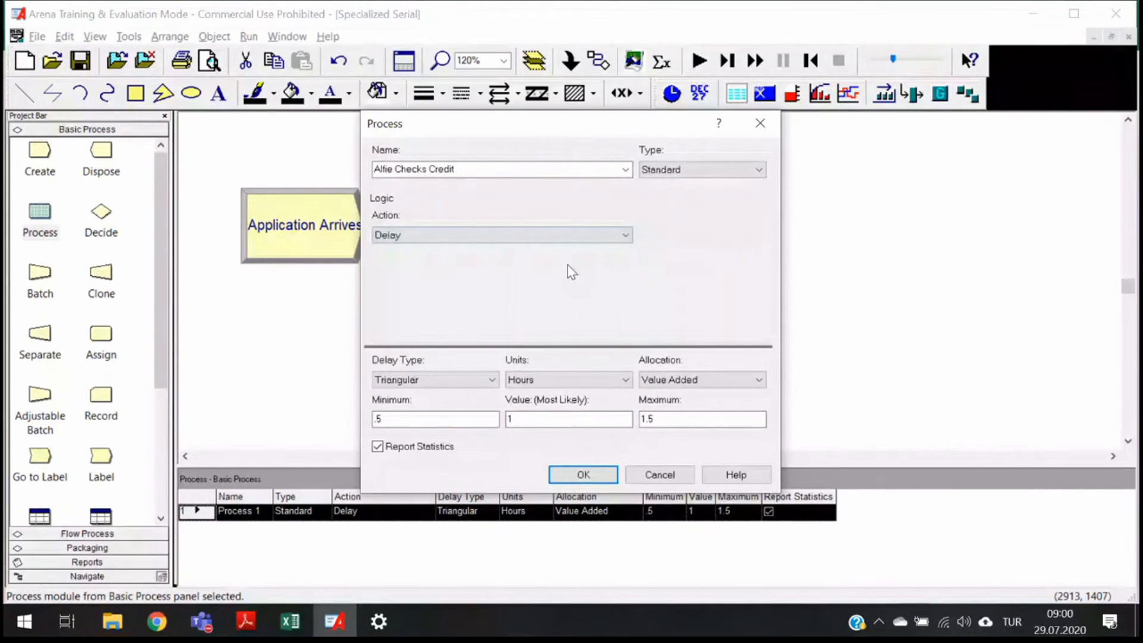
{"action": "left_click", "coordinate": [615, 241]}
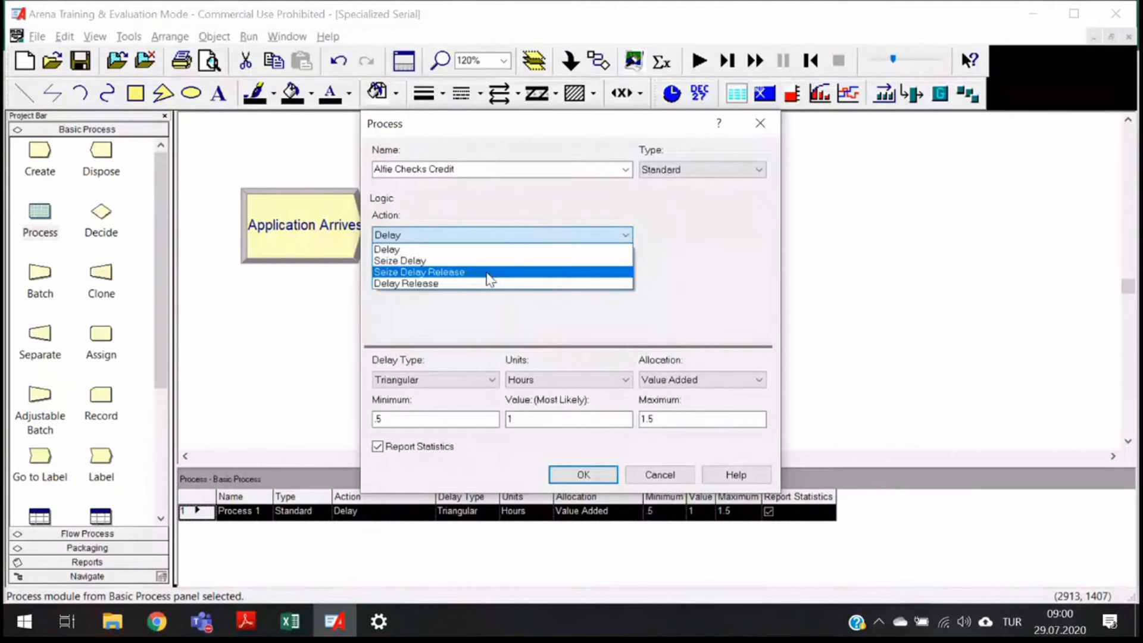
{"action": "left_click", "coordinate": [485, 269]}
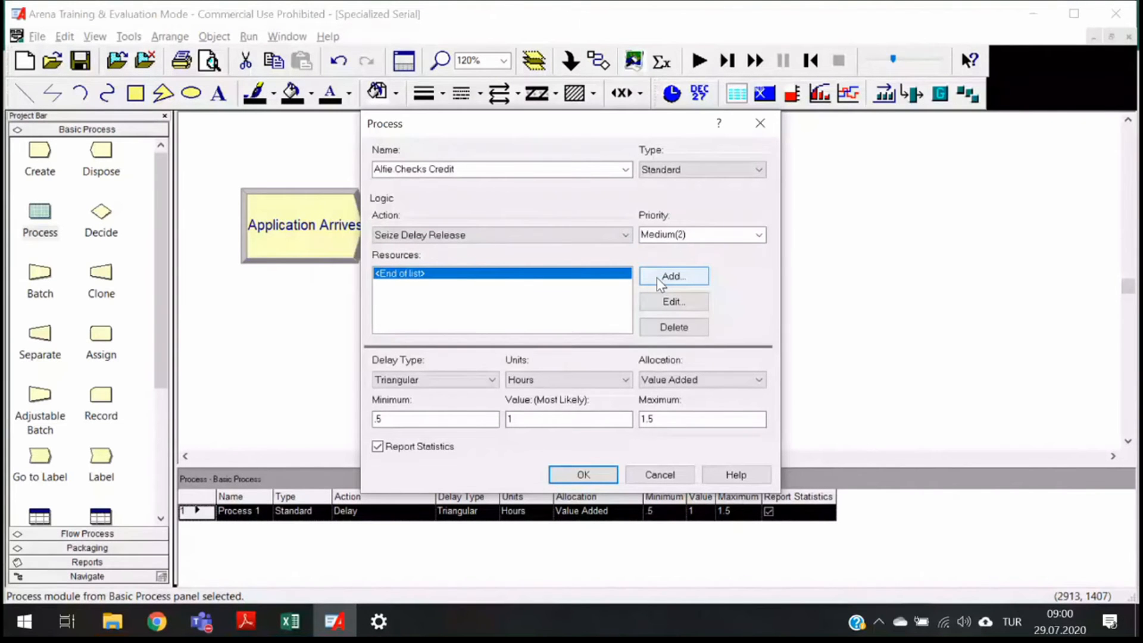
- Add the resource Alfie with 1 unit to seize and release
{"action": "left_click", "coordinate": [658, 280]}
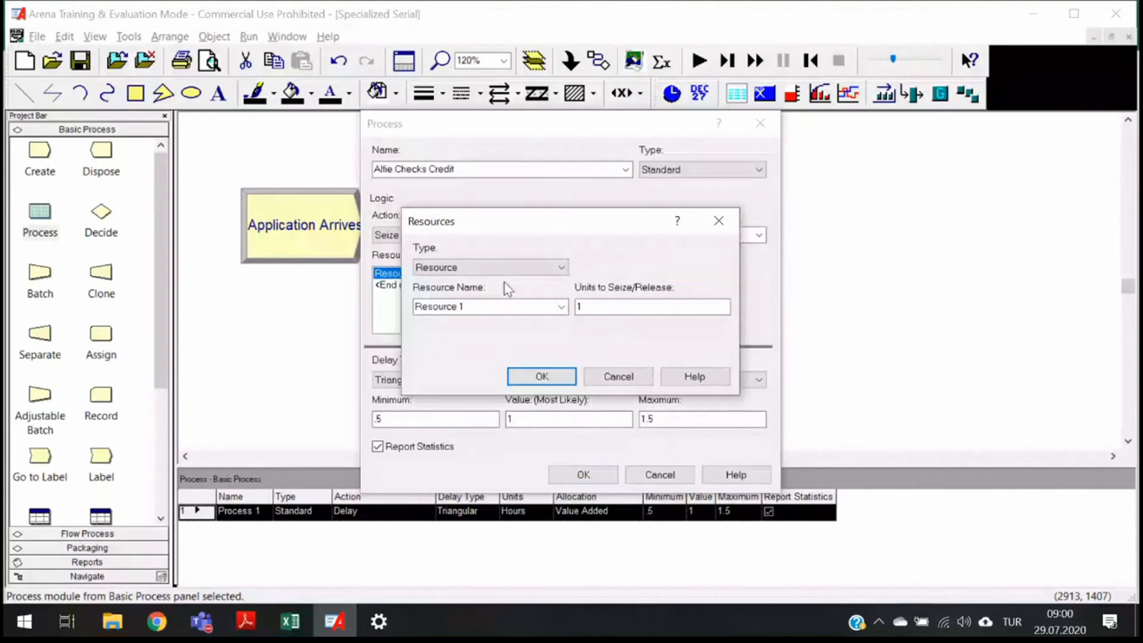
{"action": "key", "text": "Tab"}
{"action": "type", "text": "Alfi"}
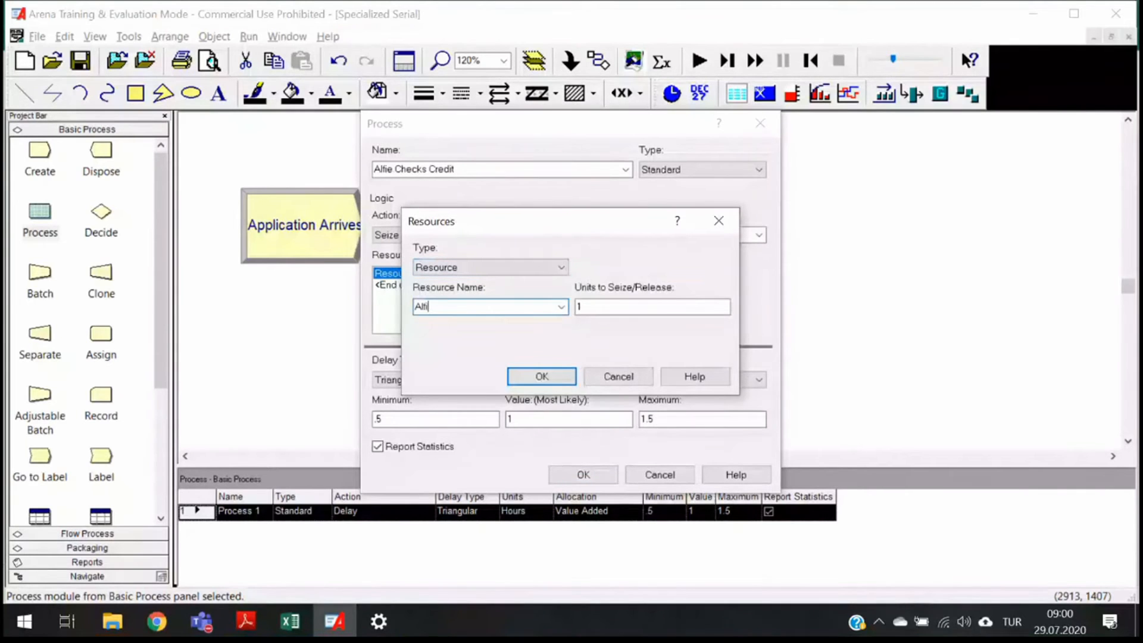
{"action": "type", "text": "e"}
{"action": "left_click", "coordinate": [602, 308]}
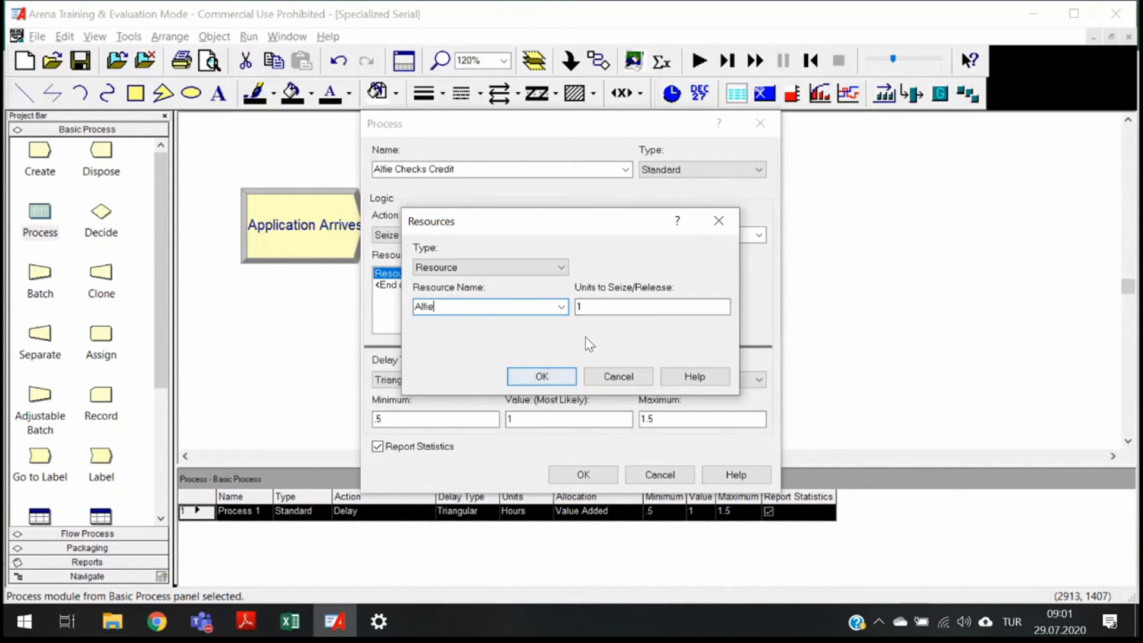
{"action": "left_click", "coordinate": [541, 377]}
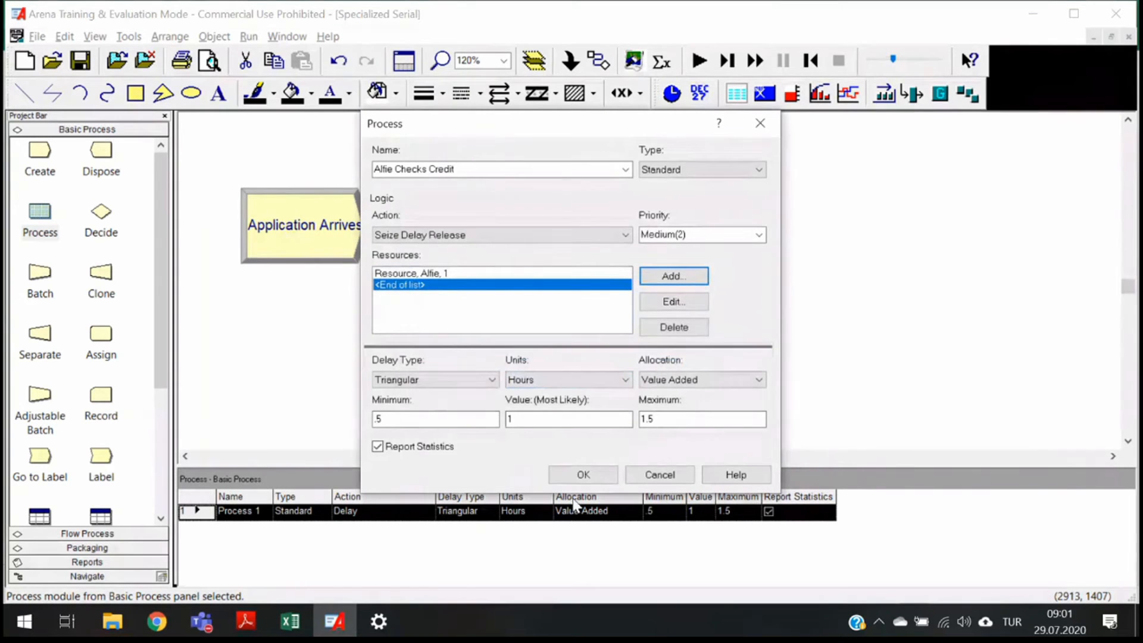
- Set the delay type to Expression with EXPO(1) hours and confirm the process
{"action": "left_click", "coordinate": [455, 380]}
{"action": "left_click", "coordinate": [424, 442]}
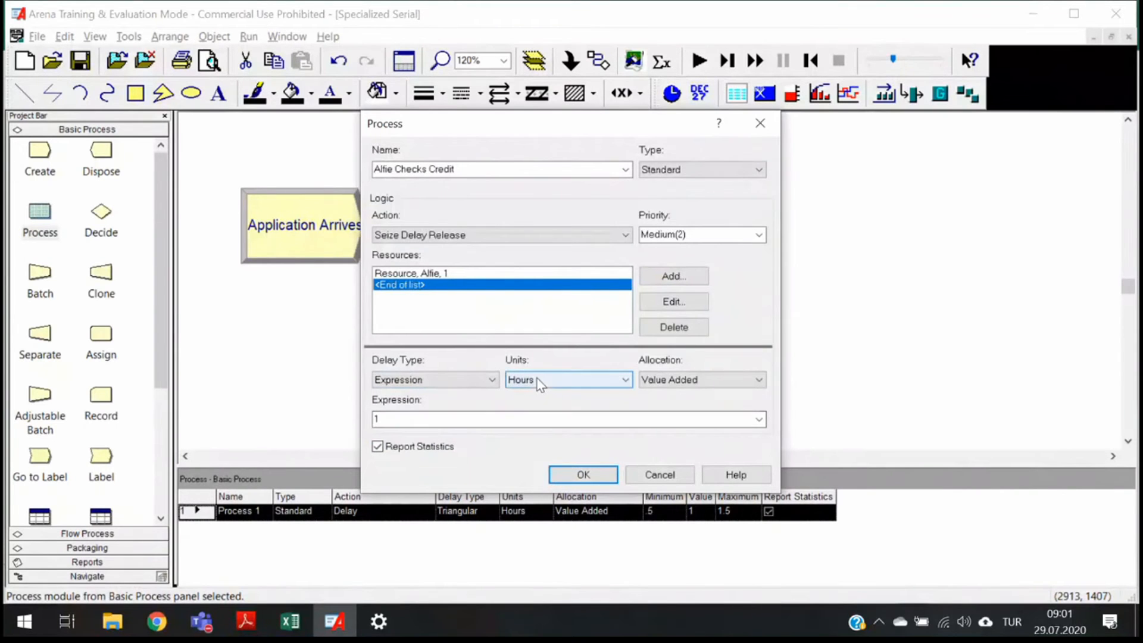
{"action": "left_click", "coordinate": [492, 417]}
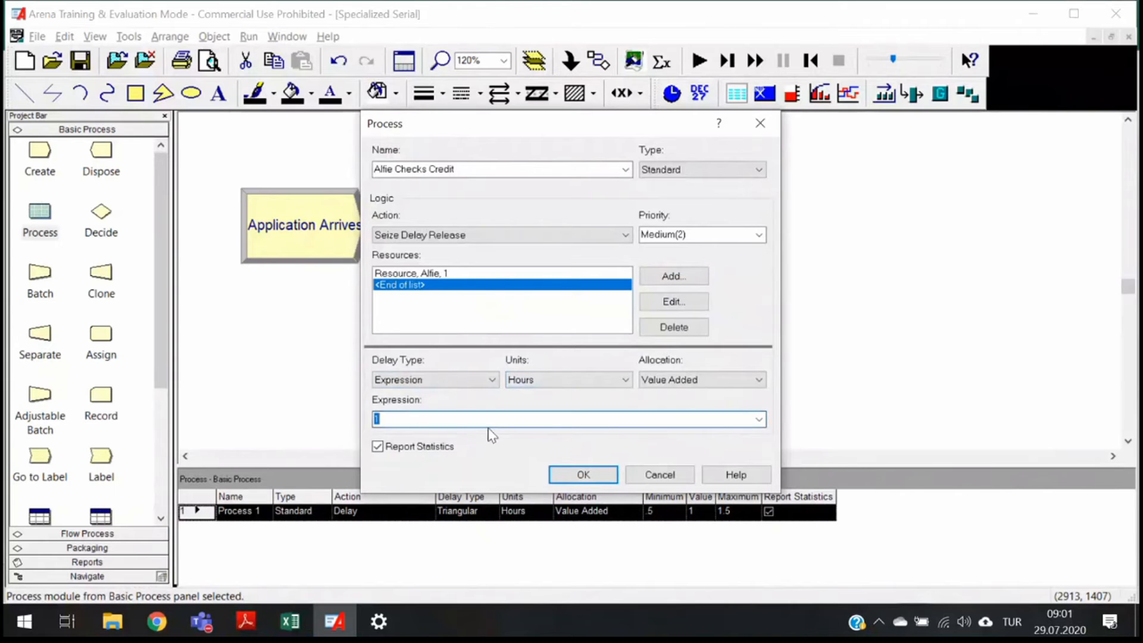
{"action": "type", "text": "EXPO()"}
{"action": "key", "text": "BackSpace"}
{"action": "type", "text": "1)"}
{"action": "left_click", "coordinate": [574, 476]}
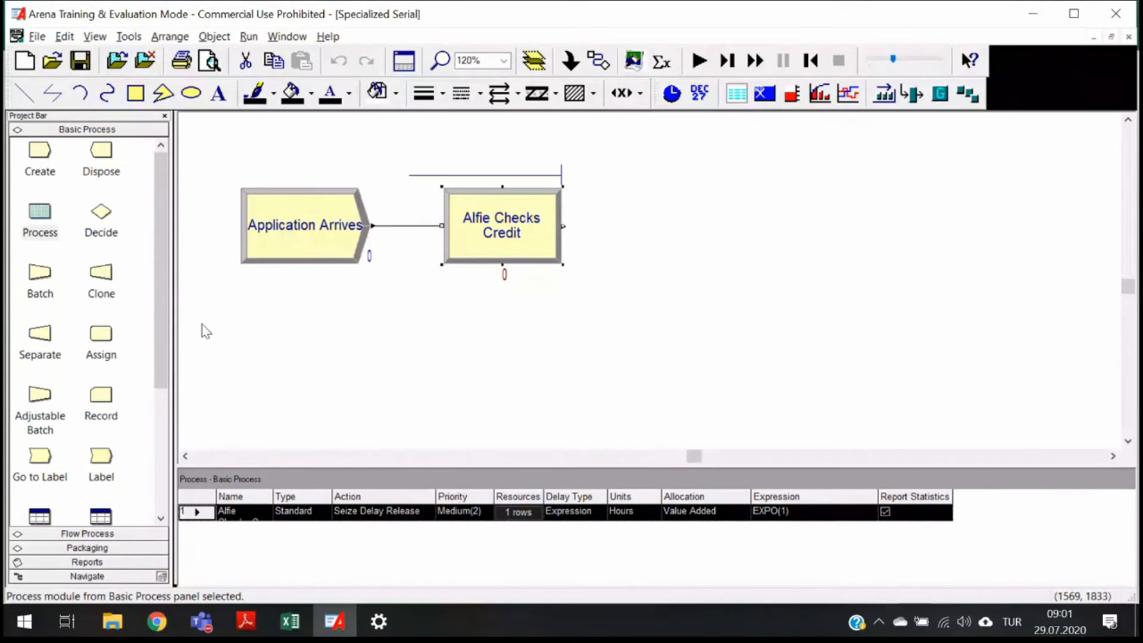
- Add a second Process module after Alfie Checks Credit and name it Betty Prepares Covenant
{"action": "left_click_drag", "start_coordinate": [55, 249], "coordinate": [607, 245]}
{"action": "double_click", "coordinate": [673, 250]}
{"action": "type", "text": "Betty Prepares"}
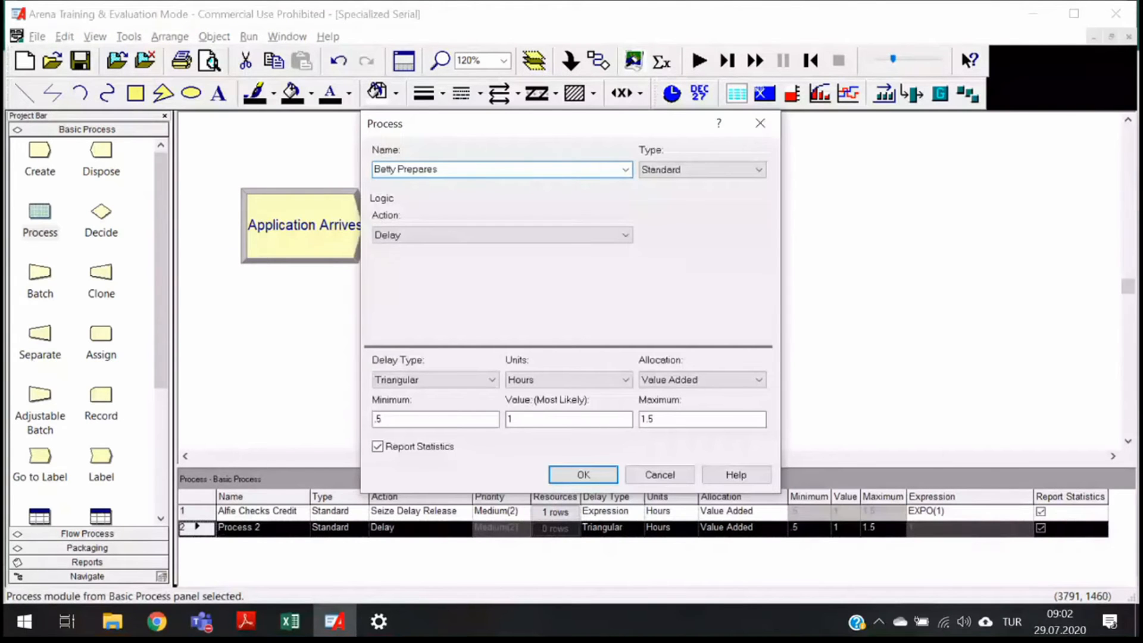
{"action": "type", "text": " Covenant"}
- Set its action to Seize Delay Release and add the resource Betty
{"action": "left_click", "coordinate": [625, 234]}
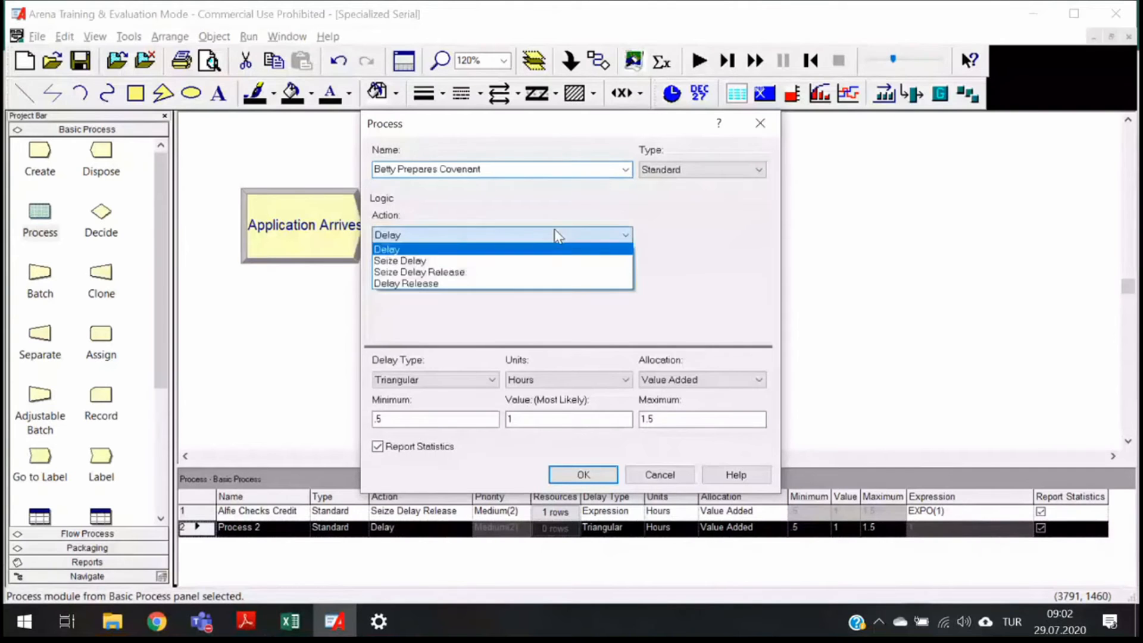
{"action": "left_click", "coordinate": [476, 268]}
{"action": "left_click", "coordinate": [651, 278]}
{"action": "double_click", "coordinate": [486, 304]}
{"action": "type", "text": "Betty"}
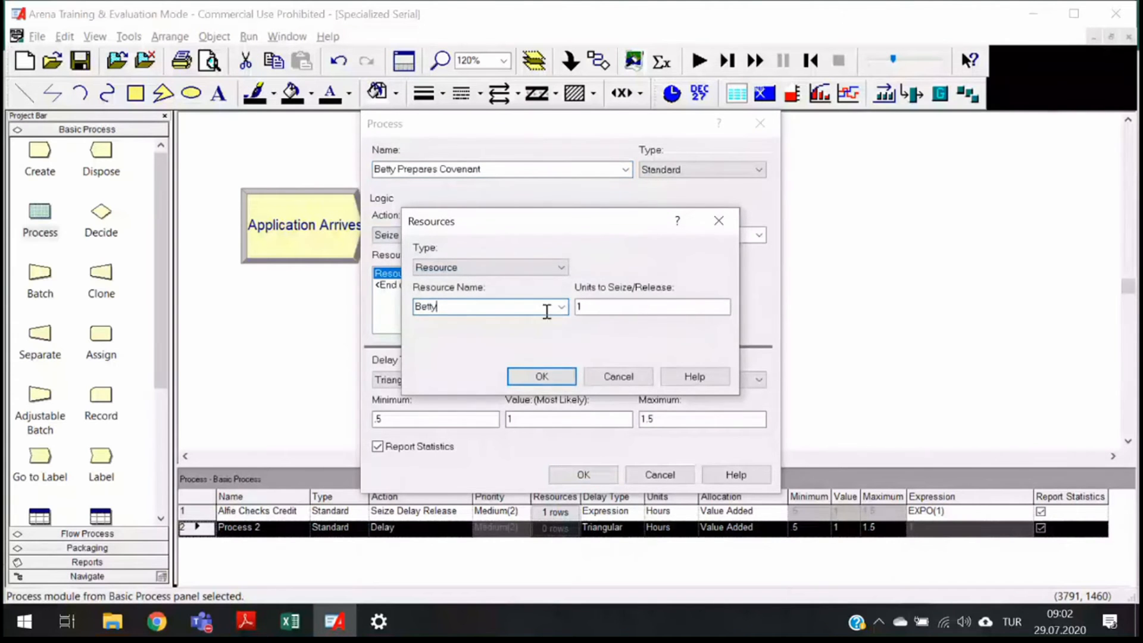
{"action": "left_click", "coordinate": [542, 376]}
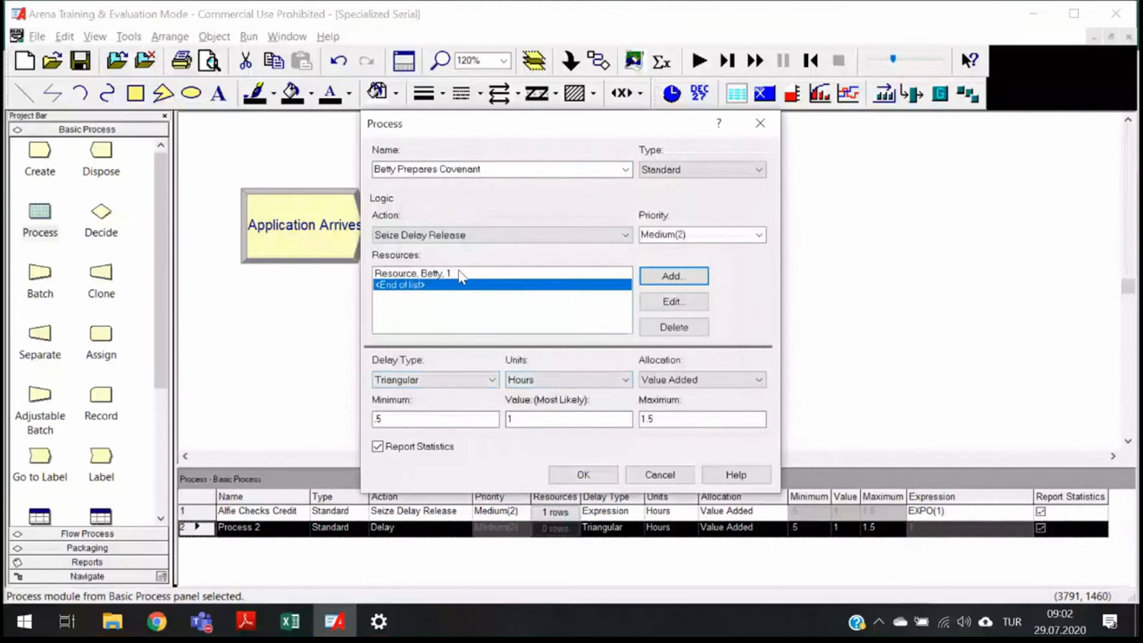
- Set its delay type to Expression with EXPO(1) hours and confirm the process
{"action": "left_click", "coordinate": [425, 384]}
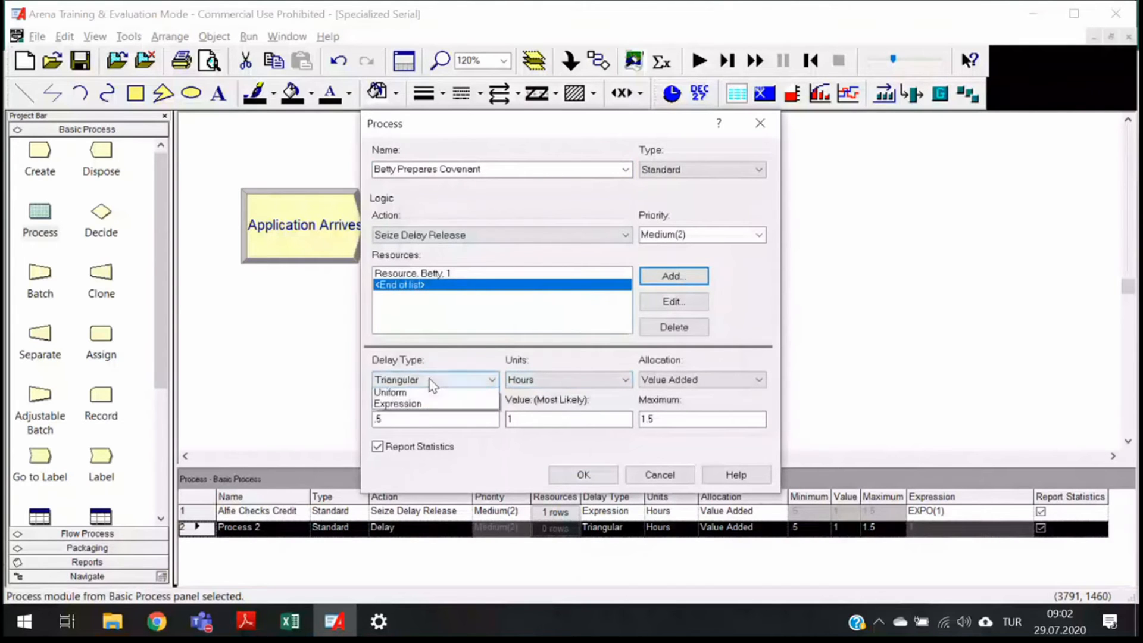
{"action": "left_click", "coordinate": [405, 441]}
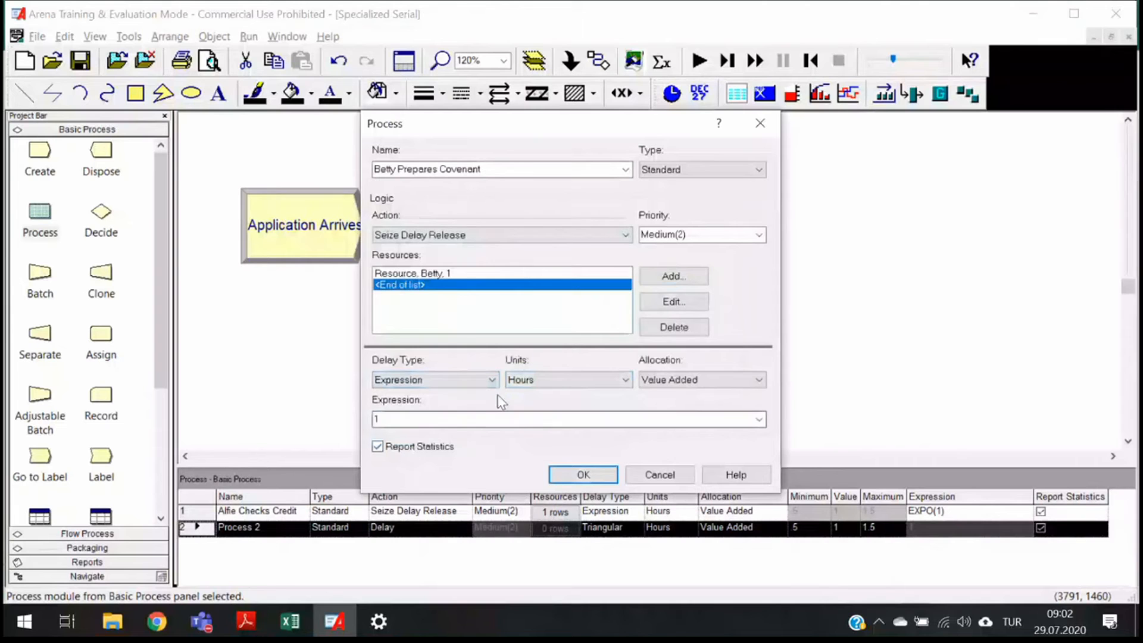
{"action": "left_click", "coordinate": [481, 420]}
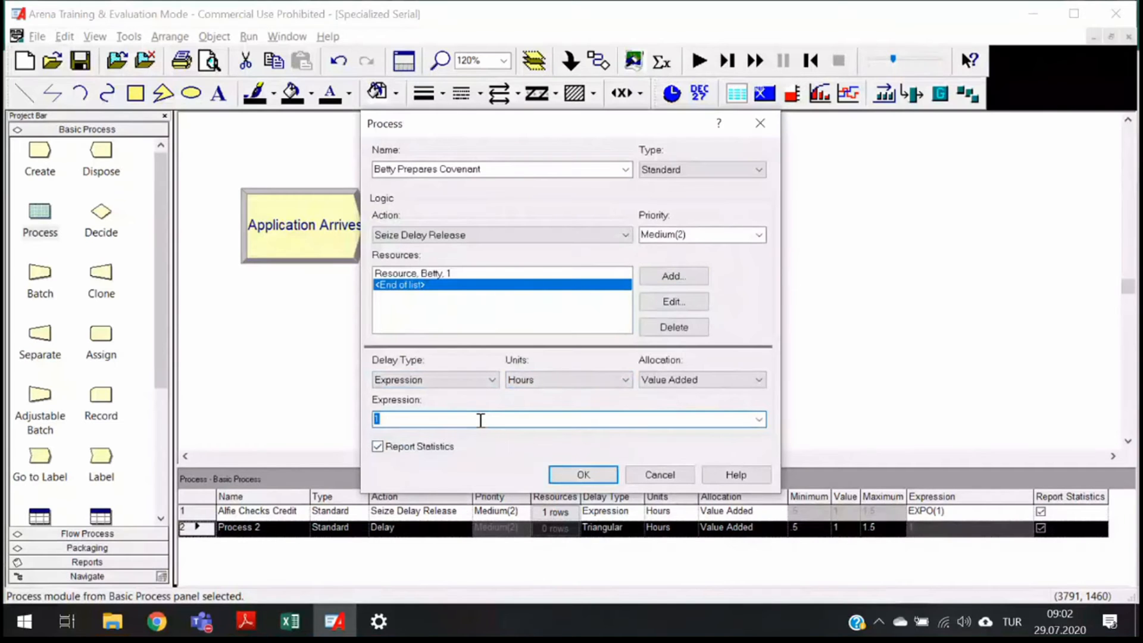
{"action": "type", "text": "EX"}
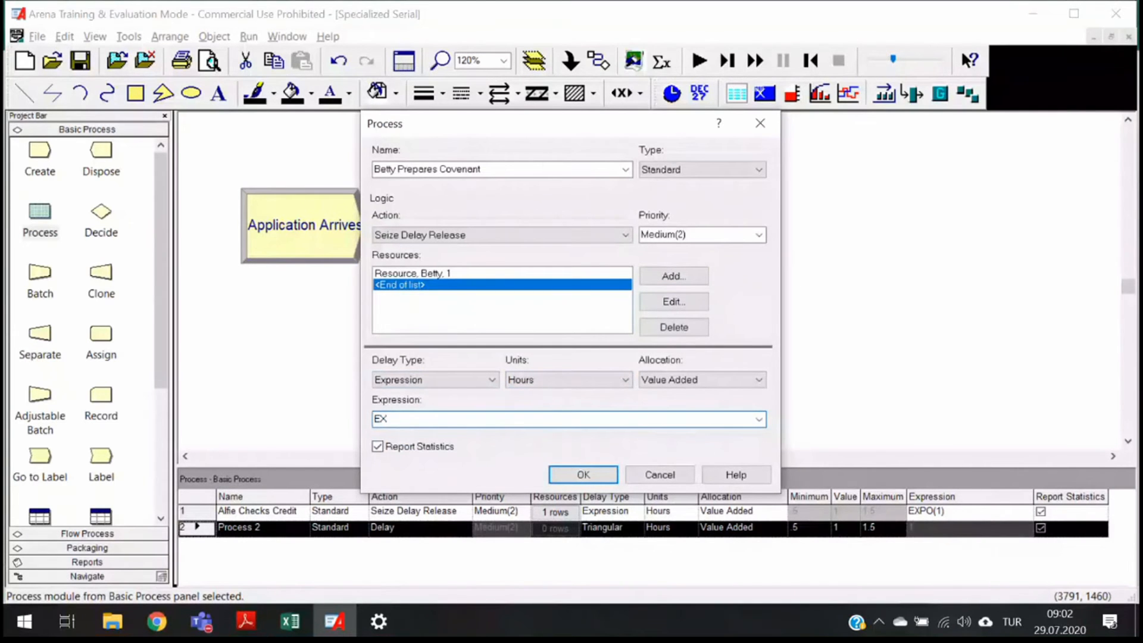
{"action": "key", "text": "BackSpace"}
{"action": "type", "text": "XPO(1)"}
{"action": "key", "text": "Return"}
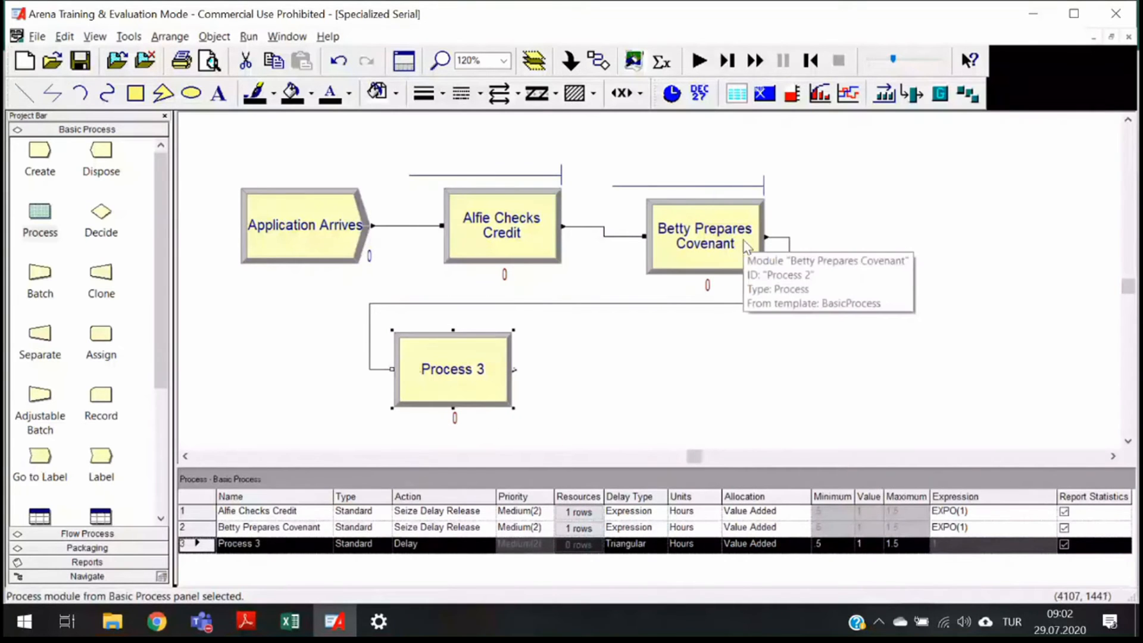
- Open the third Process module and rename it Chuck Prices Loans
{"action": "double_click", "coordinate": [461, 388]}
{"action": "key", "text": "BackSpace"}
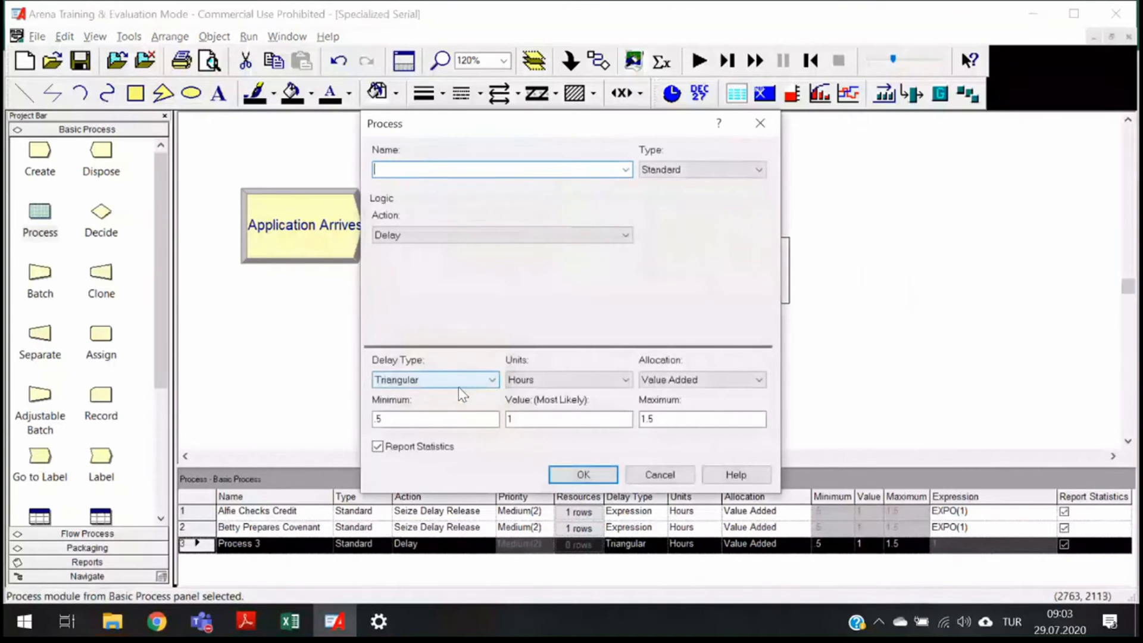
{"action": "type", "text": "Chuck Prices Loans"}
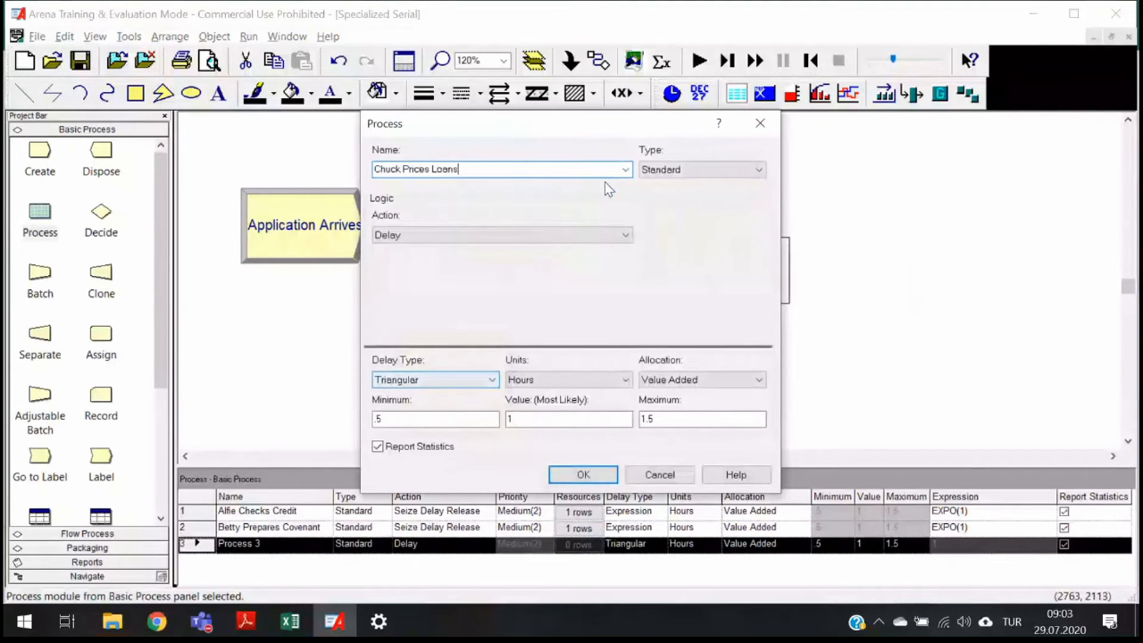
- Set its action to Seize Delay Release and add the resource Chuck
{"action": "left_click", "coordinate": [561, 237]}
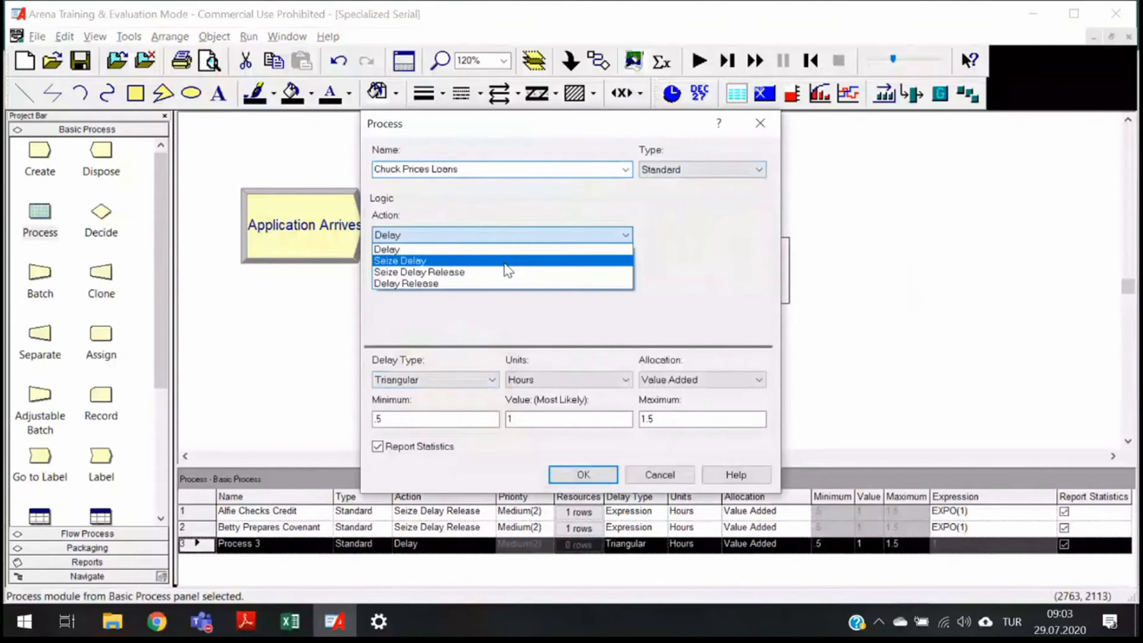
{"action": "left_click", "coordinate": [506, 271]}
{"action": "left_click", "coordinate": [684, 276]}
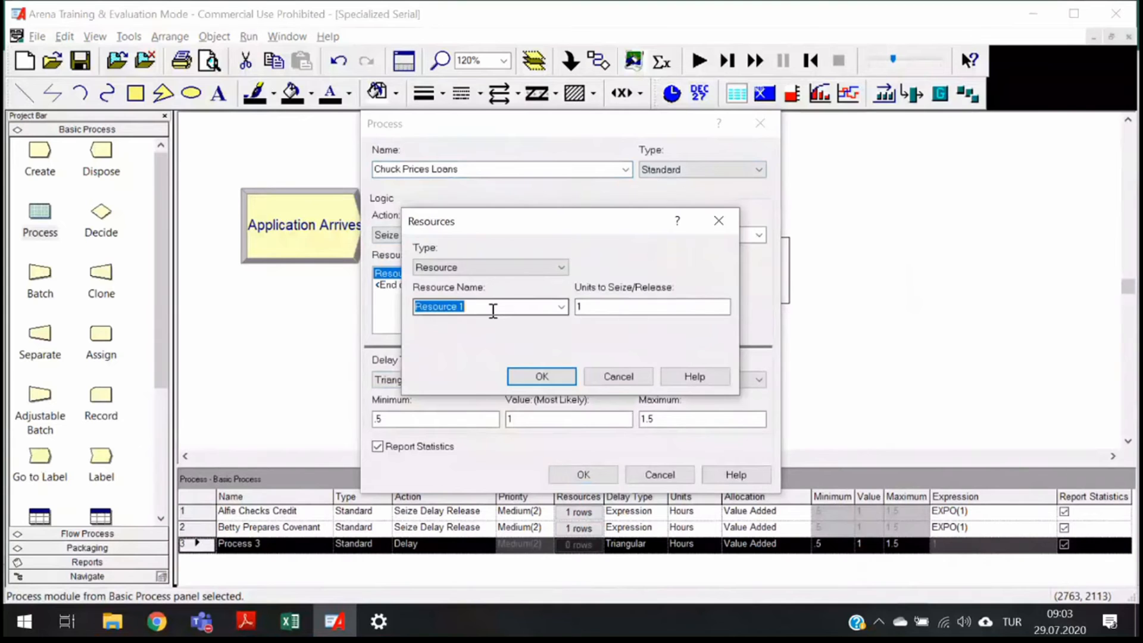
{"action": "type", "text": "Chuck"}
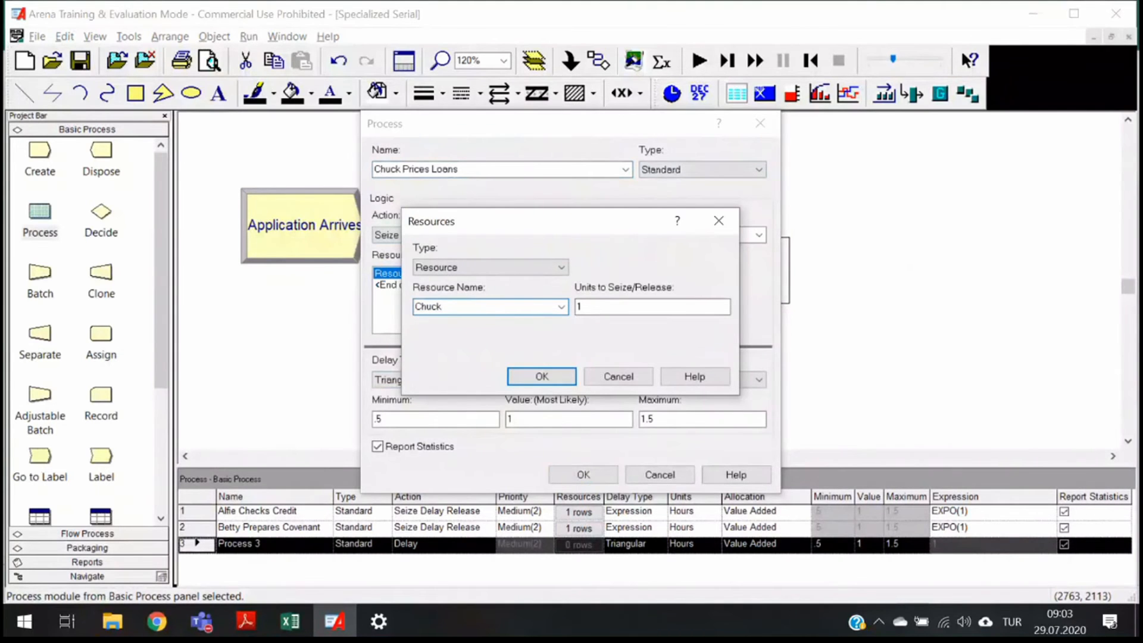
{"action": "left_click", "coordinate": [582, 308]}
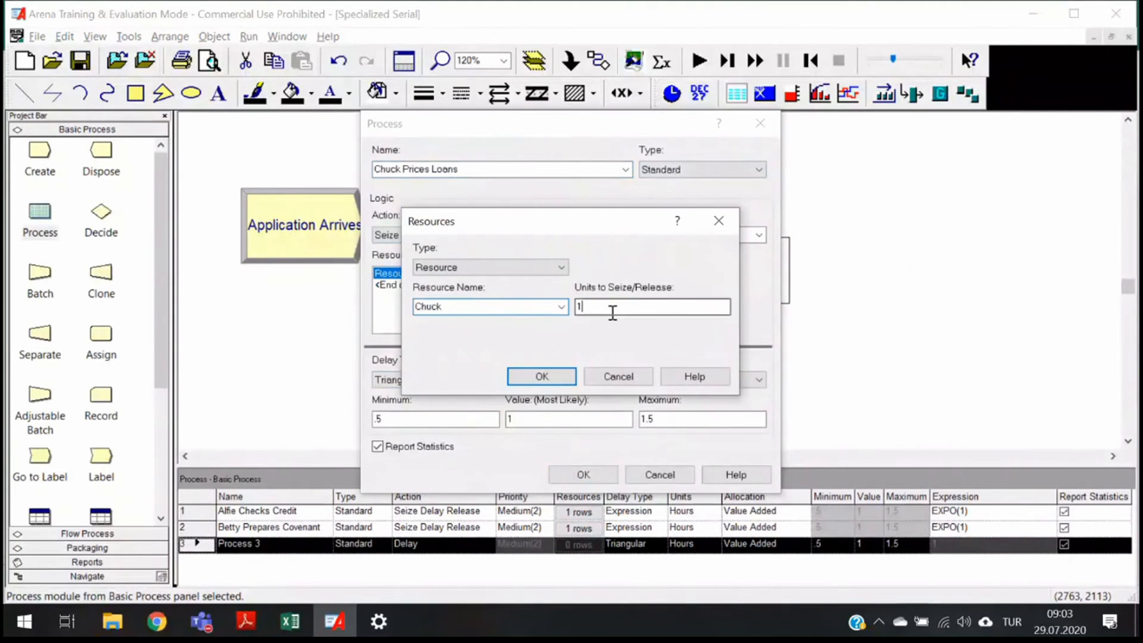
{"action": "left_click", "coordinate": [539, 379]}
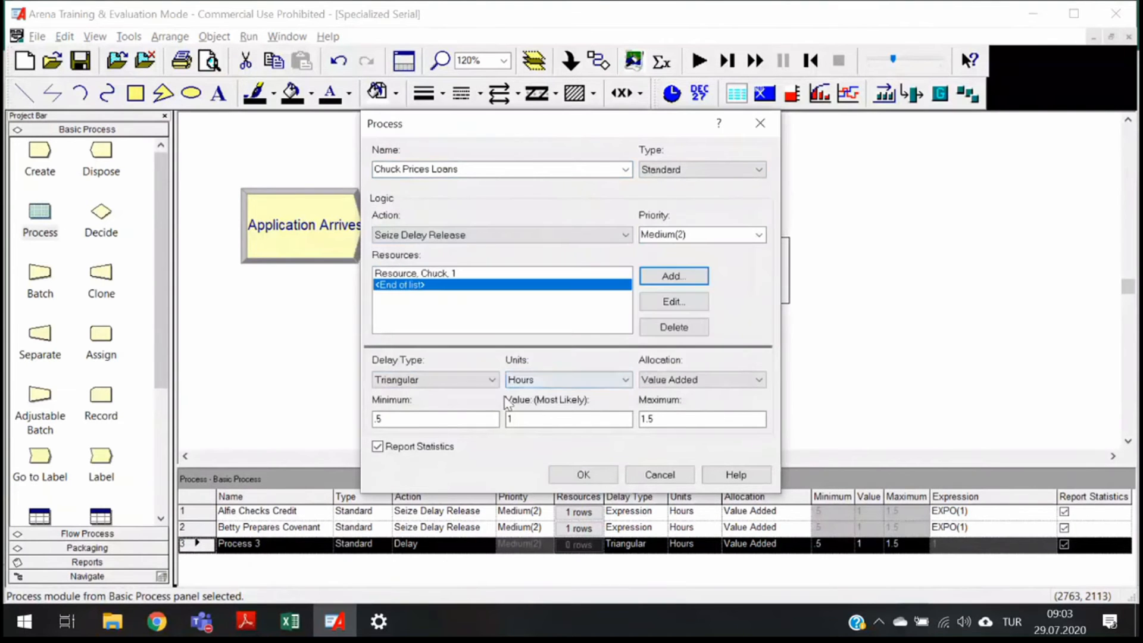
- Set its delay type to Expression with EXPO(1) hours, confirm, and reposition the Chuck Prices Loans module
{"action": "left_click", "coordinate": [473, 381]}
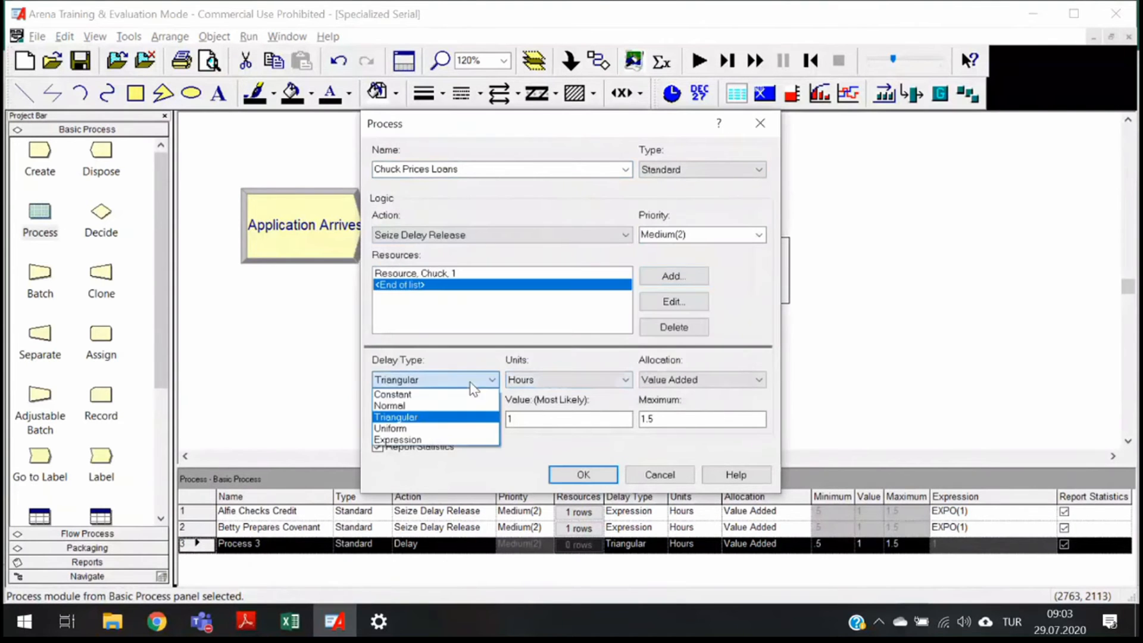
{"action": "left_click", "coordinate": [431, 441]}
{"action": "double_click", "coordinate": [439, 421]}
{"action": "type", "text": "EXPO(1)"}
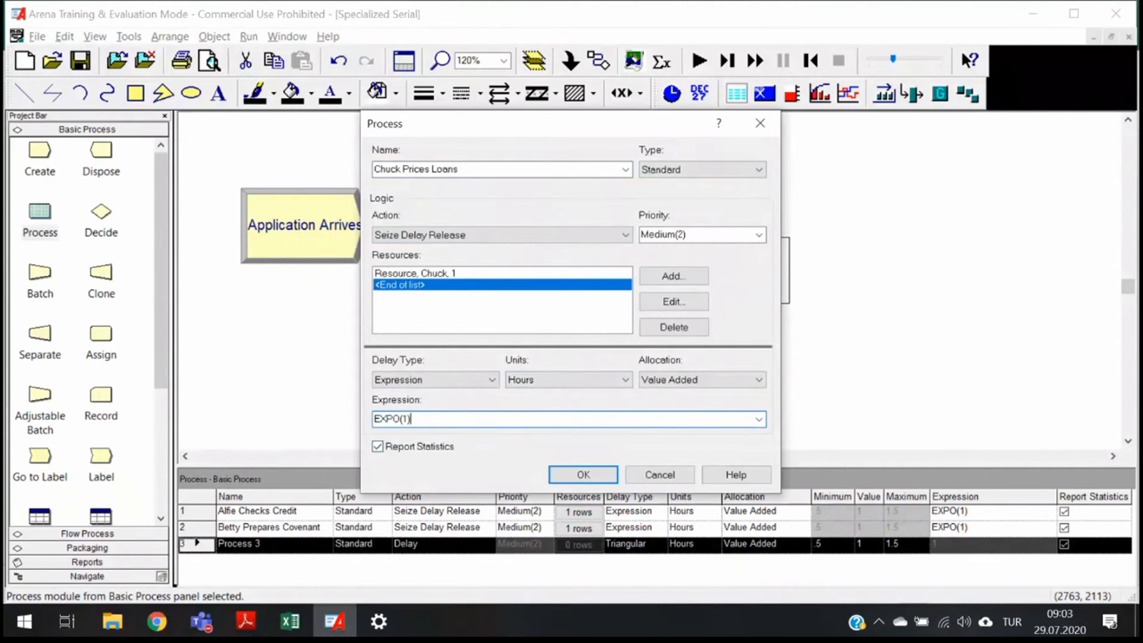
{"action": "left_click", "coordinate": [590, 473]}
{"action": "left_click_drag", "start_coordinate": [469, 372], "coordinate": [487, 409]}
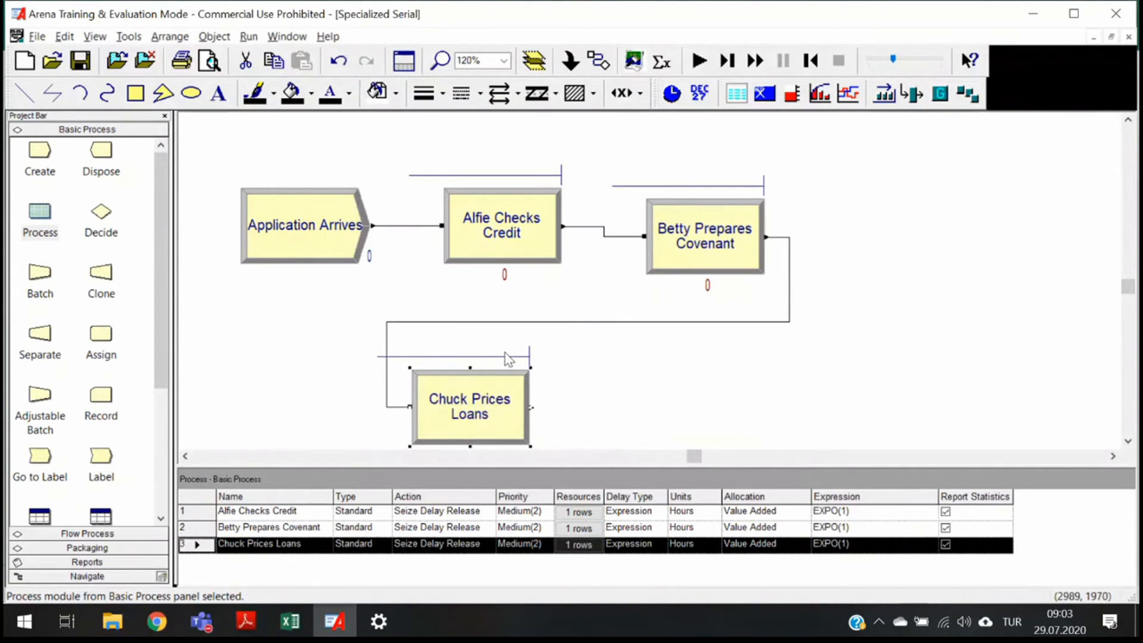
{"action": "left_click_drag", "start_coordinate": [473, 396], "coordinate": [464, 353]}
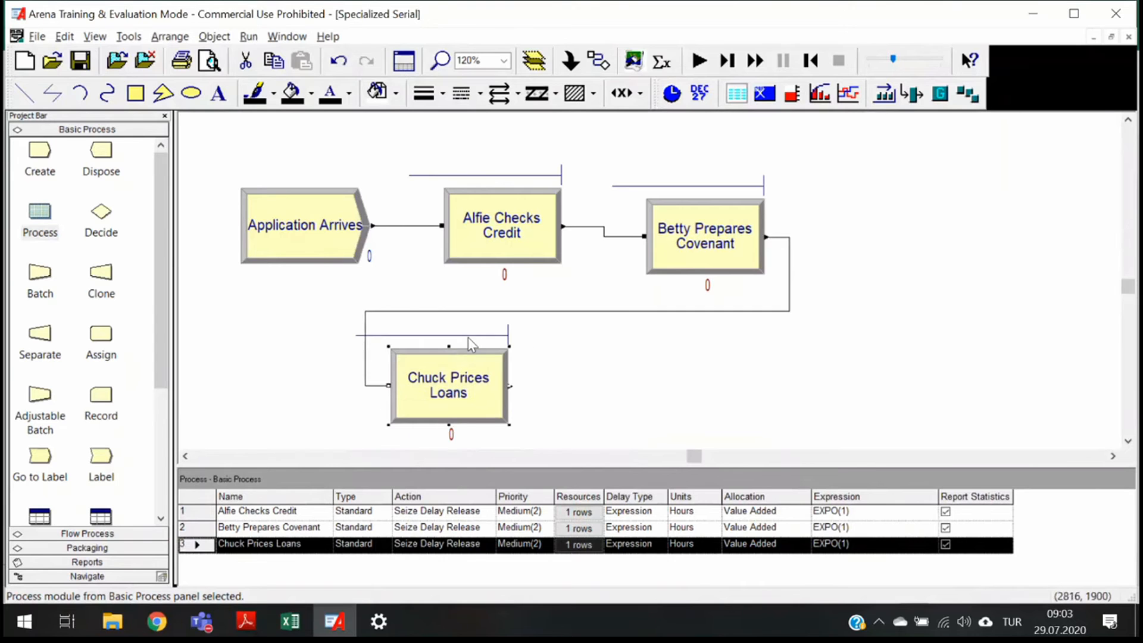
- Add a fourth Process module after Chuck Prices Loans and name it Doris Disburses Funds
{"action": "left_click_drag", "start_coordinate": [40, 213], "coordinate": [581, 380]}
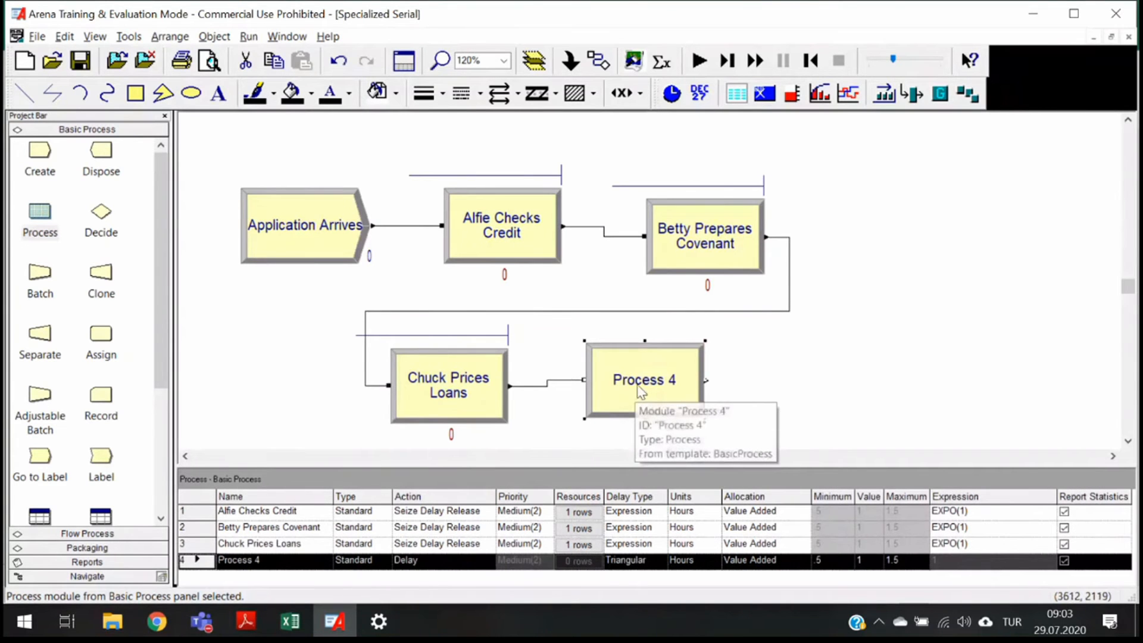
{"action": "double_click", "coordinate": [640, 390]}
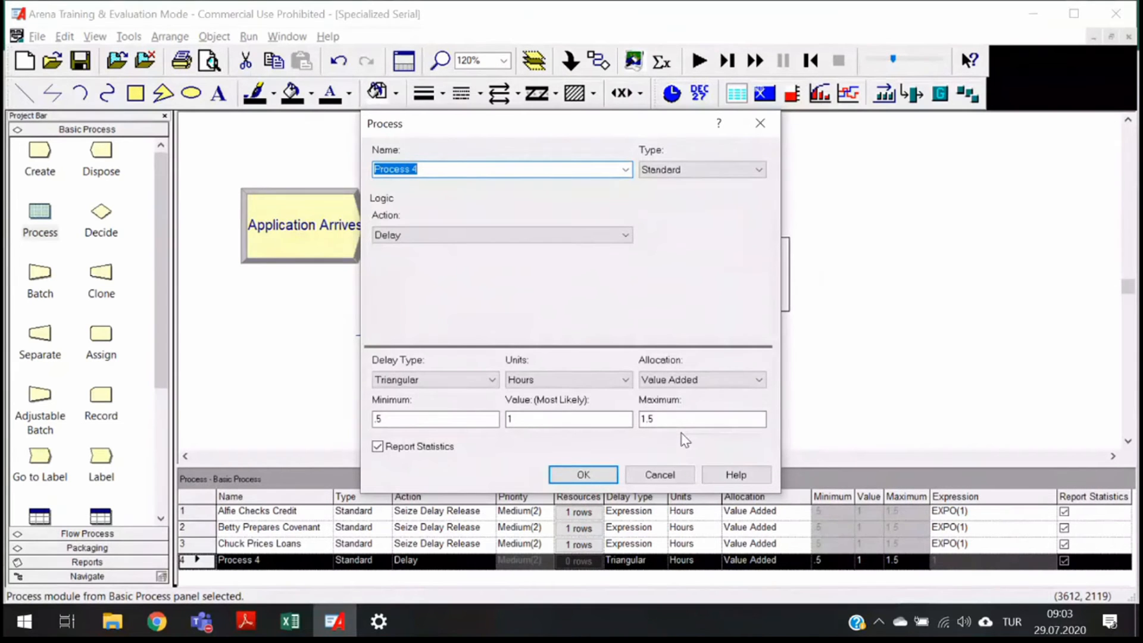
{"action": "type", "text": "Doris Disburses Funds"}
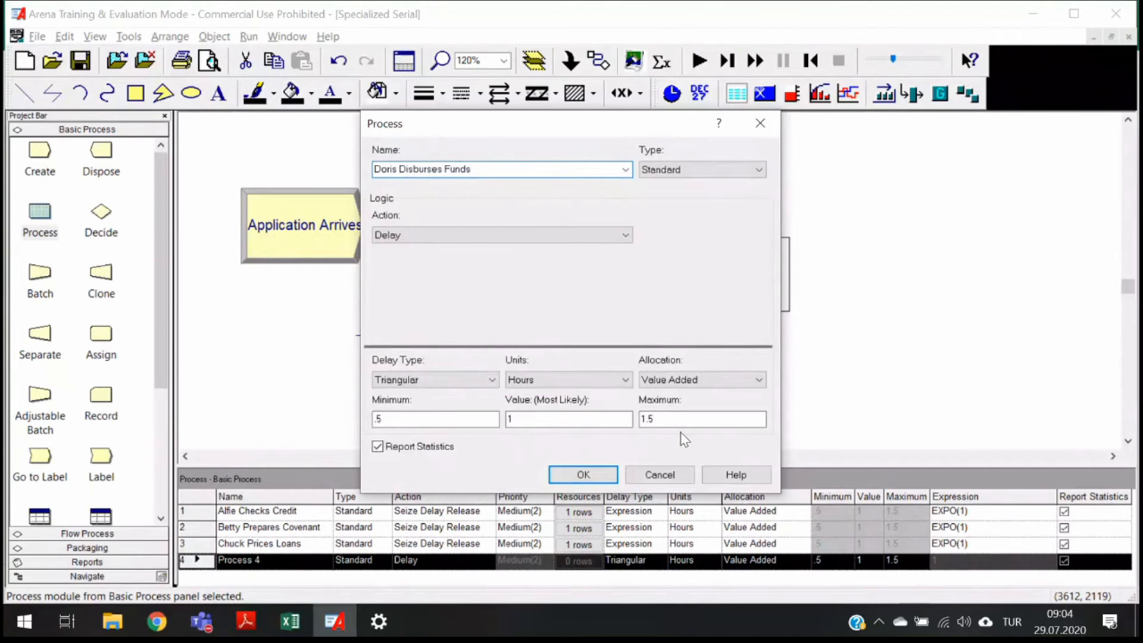
- Set its action to Seize Delay Release and add the resource Doris
{"action": "left_click", "coordinate": [426, 234]}
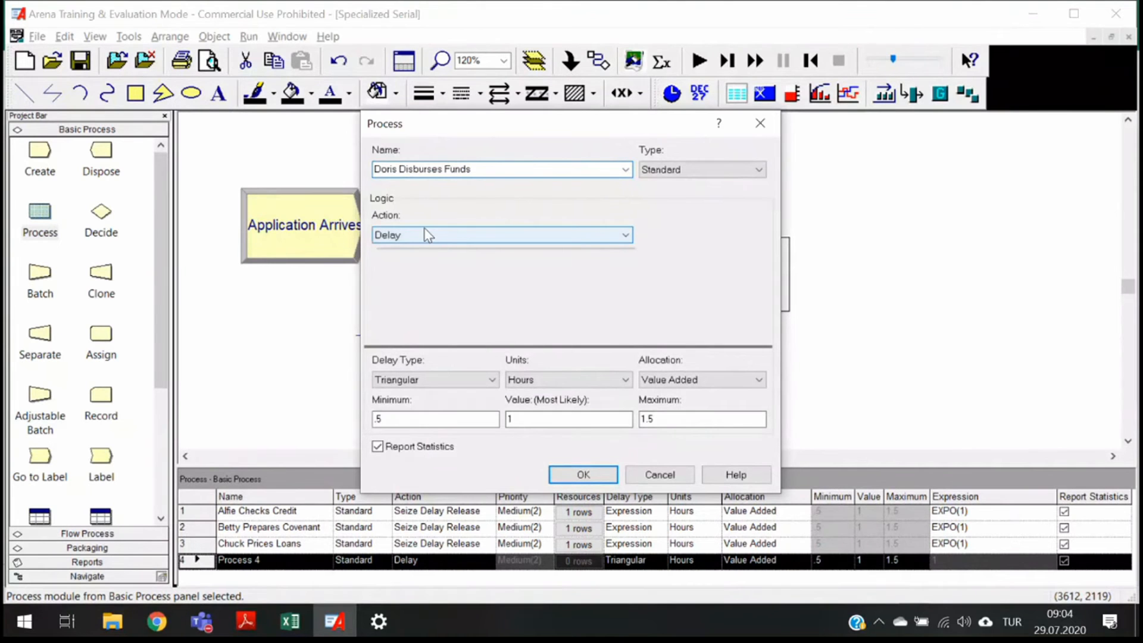
{"action": "left_click", "coordinate": [405, 286]}
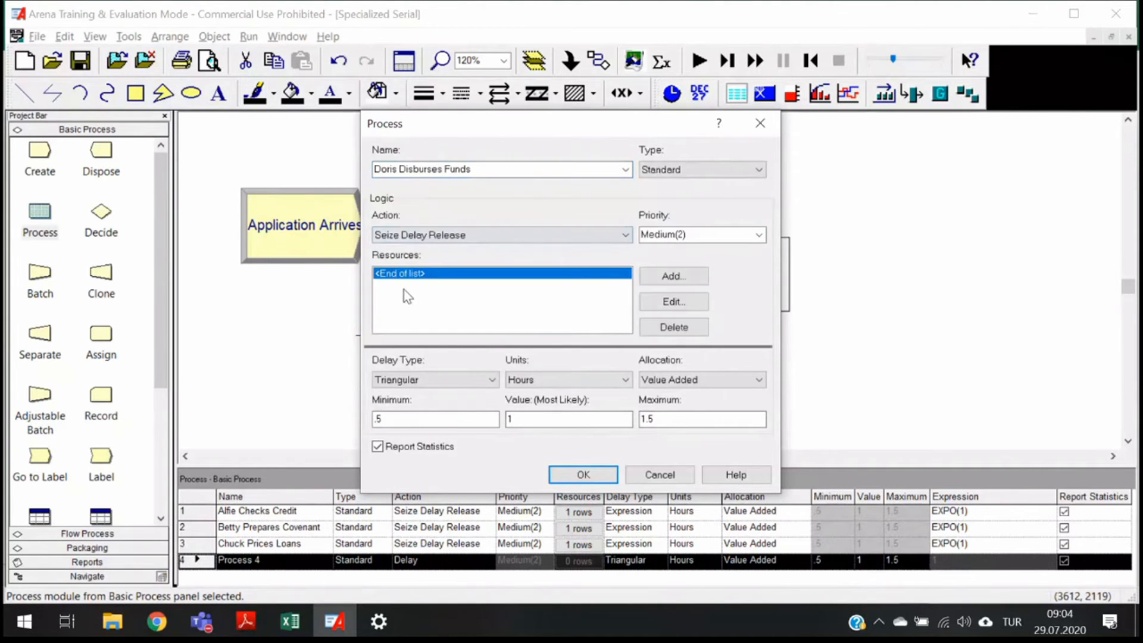
{"action": "left_click", "coordinate": [664, 277]}
{"action": "left_click", "coordinate": [561, 269]}
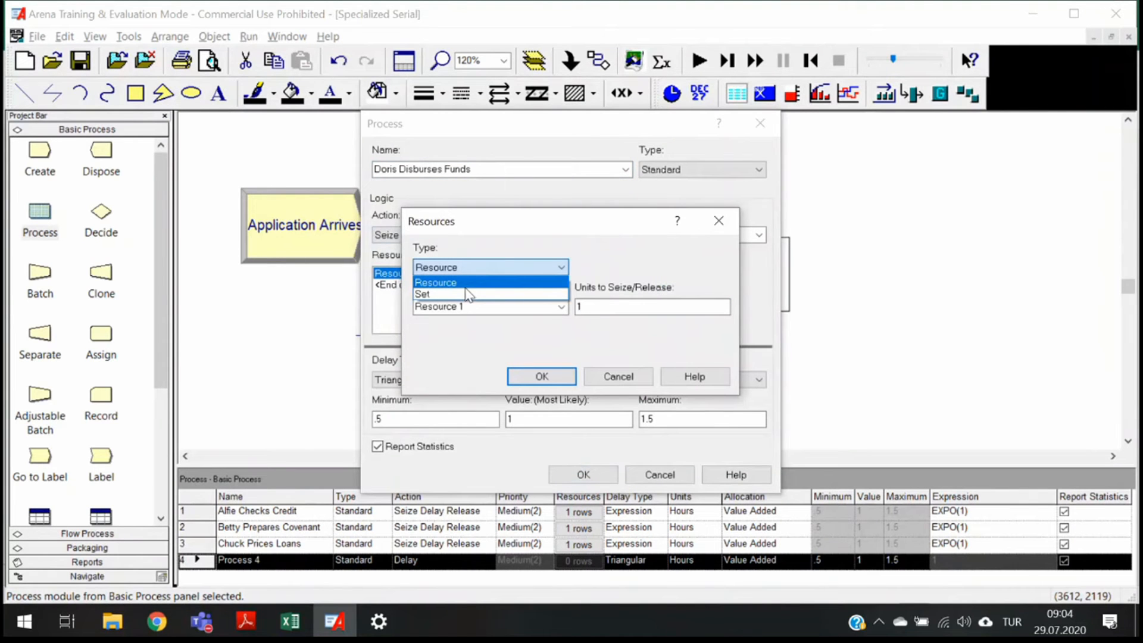
{"action": "key", "text": "Tab"}
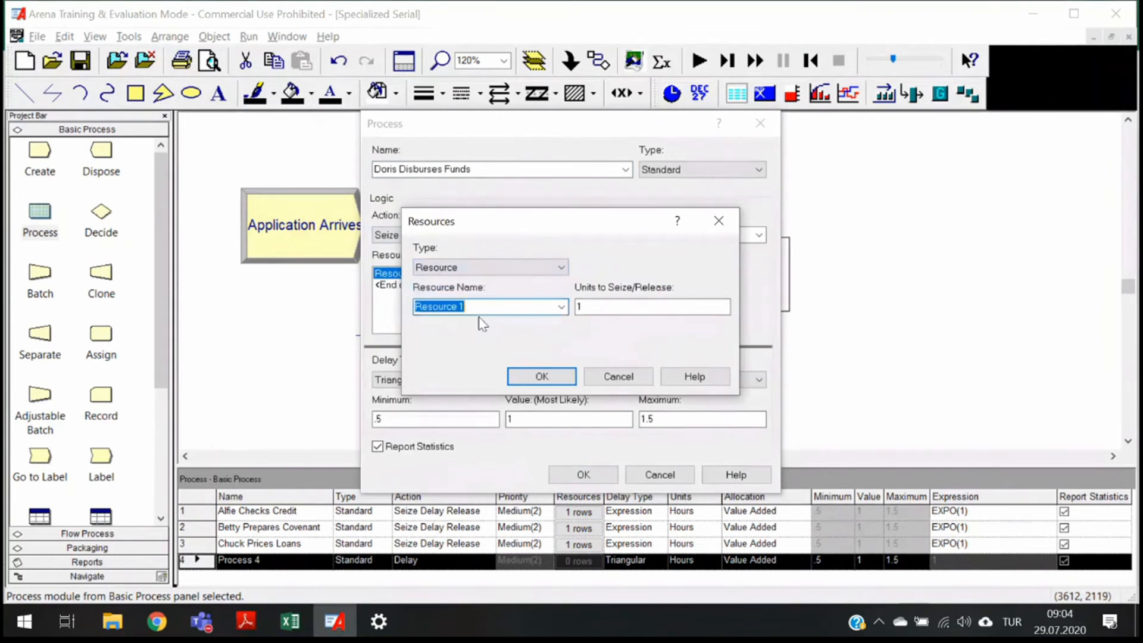
{"action": "type", "text": "Doro"}
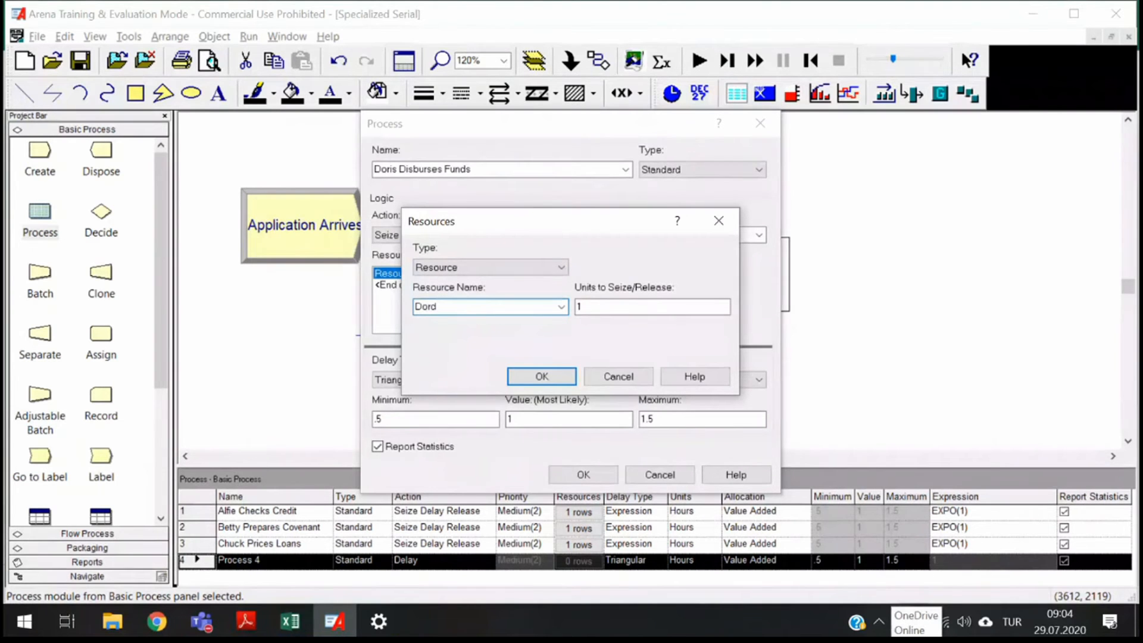
{"action": "key", "text": "BackSpace"}
{"action": "type", "text": "is"}
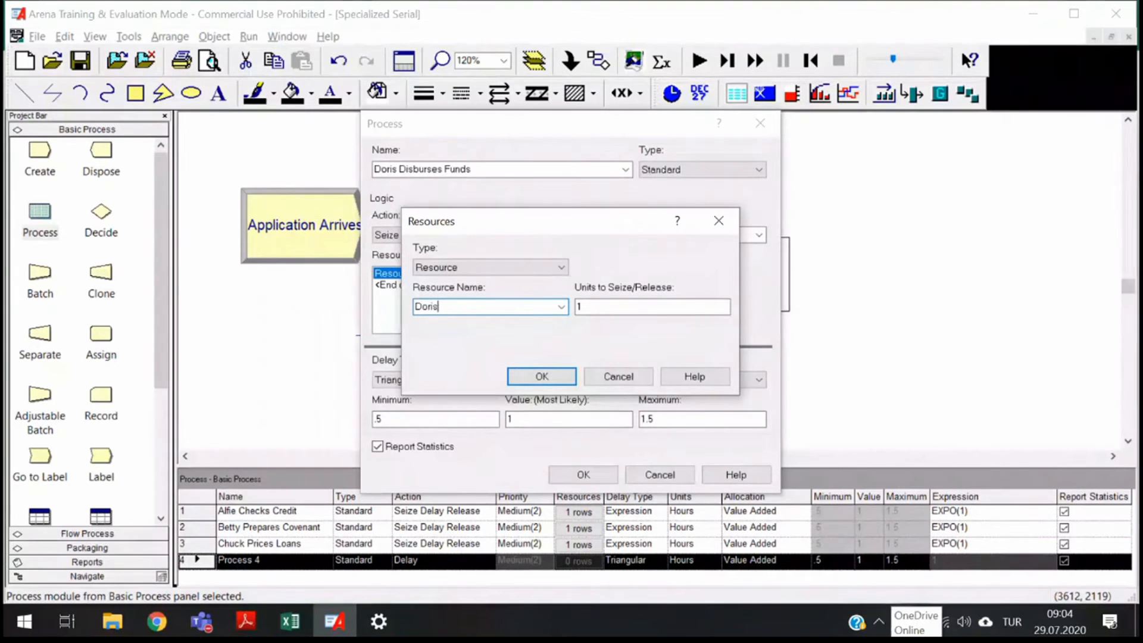
{"action": "left_click", "coordinate": [612, 308]}
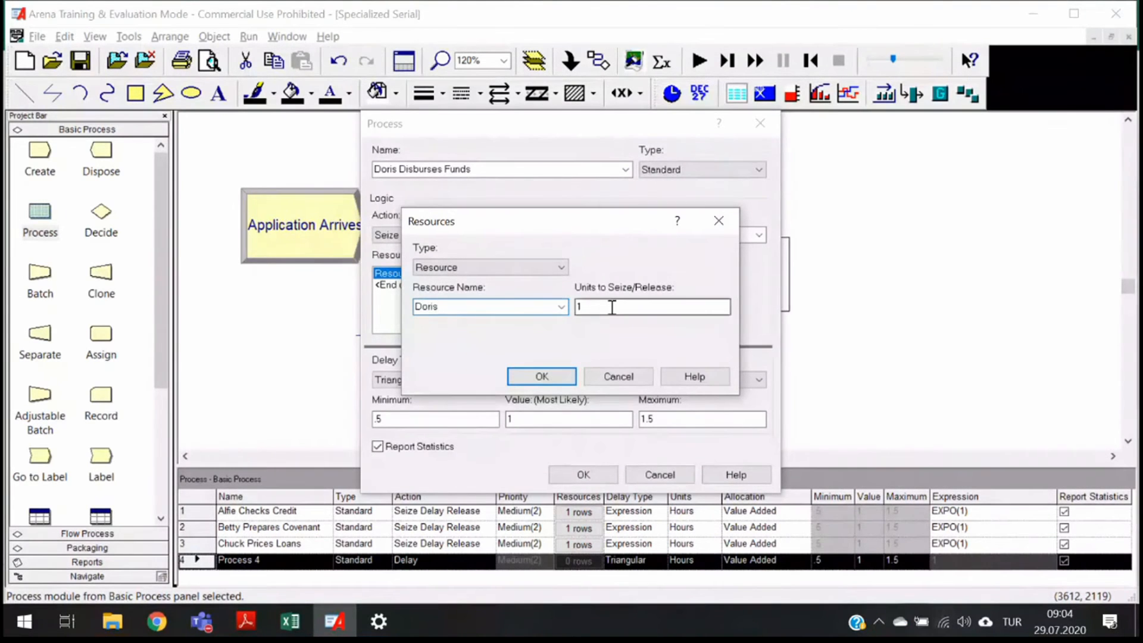
{"action": "left_click", "coordinate": [541, 377]}
- Set its delay type to Expression with EXPO(1) hours and confirm the process
{"action": "left_click", "coordinate": [435, 380]}
{"action": "left_click", "coordinate": [405, 412]}
{"action": "left_click", "coordinate": [417, 418]}
{"action": "type", "text": "EXPO(1"}
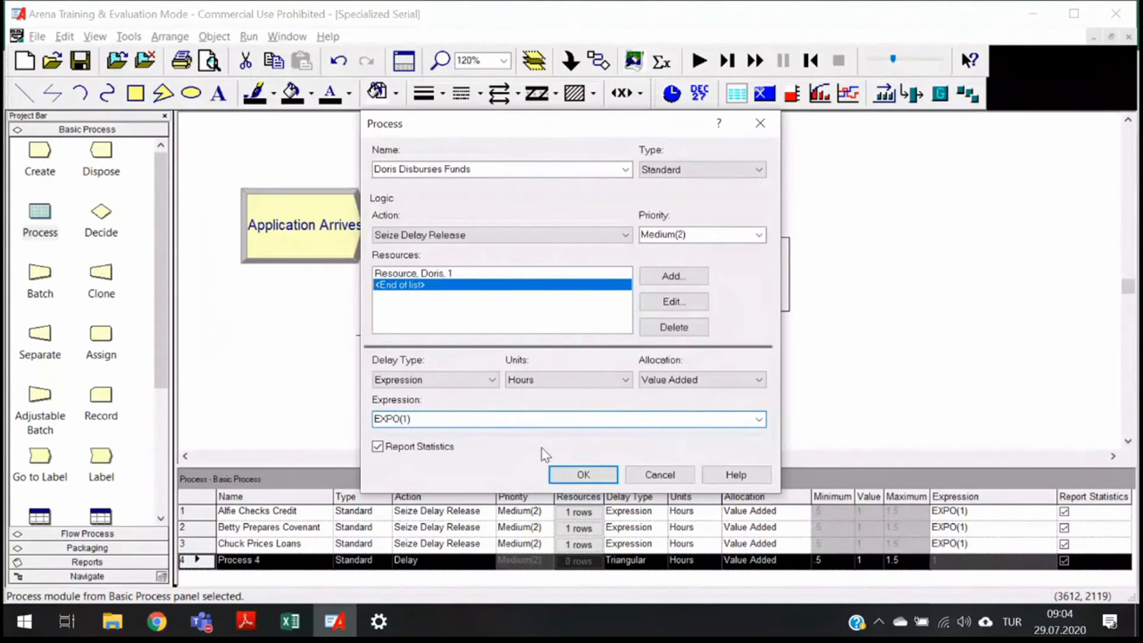
{"action": "left_click", "coordinate": [583, 475]}
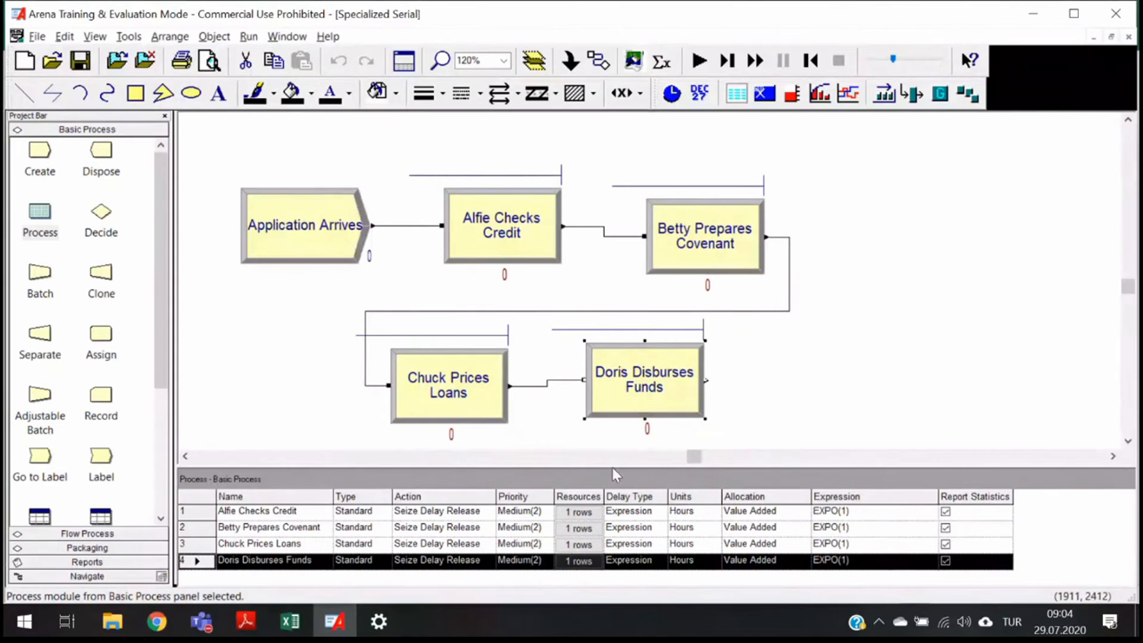
- Review the Alfie Checks Credit resources and settings in the Process spreadsheet and its dialog
{"action": "left_click_drag", "start_coordinate": [612, 466], "coordinate": [612, 428]}
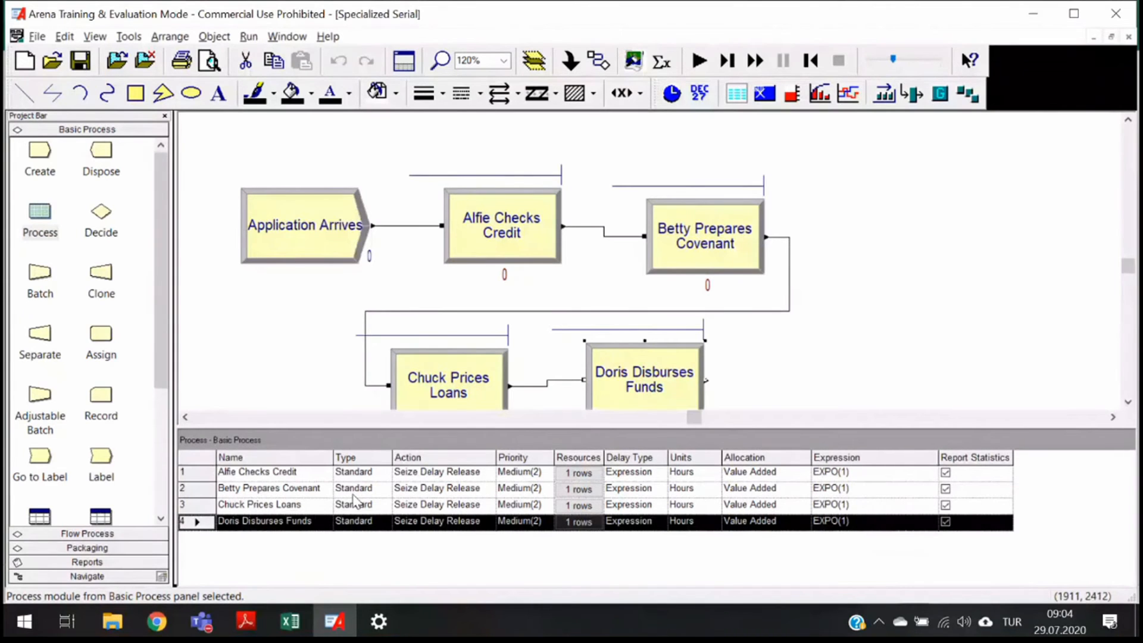
{"action": "left_click", "coordinate": [591, 474]}
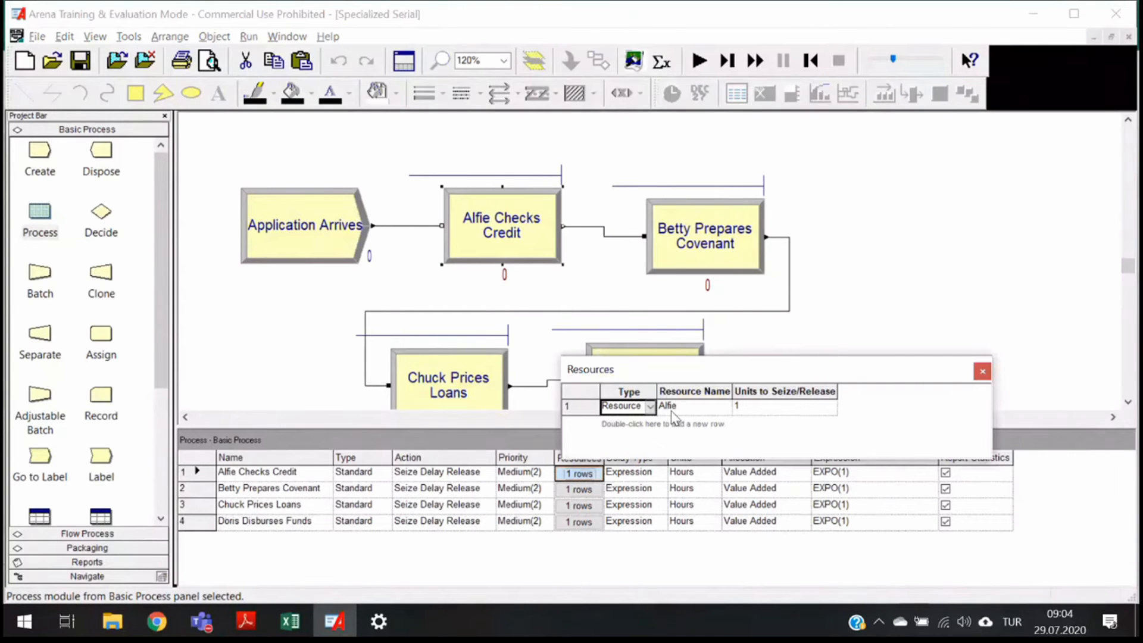
{"action": "left_click", "coordinate": [982, 373]}
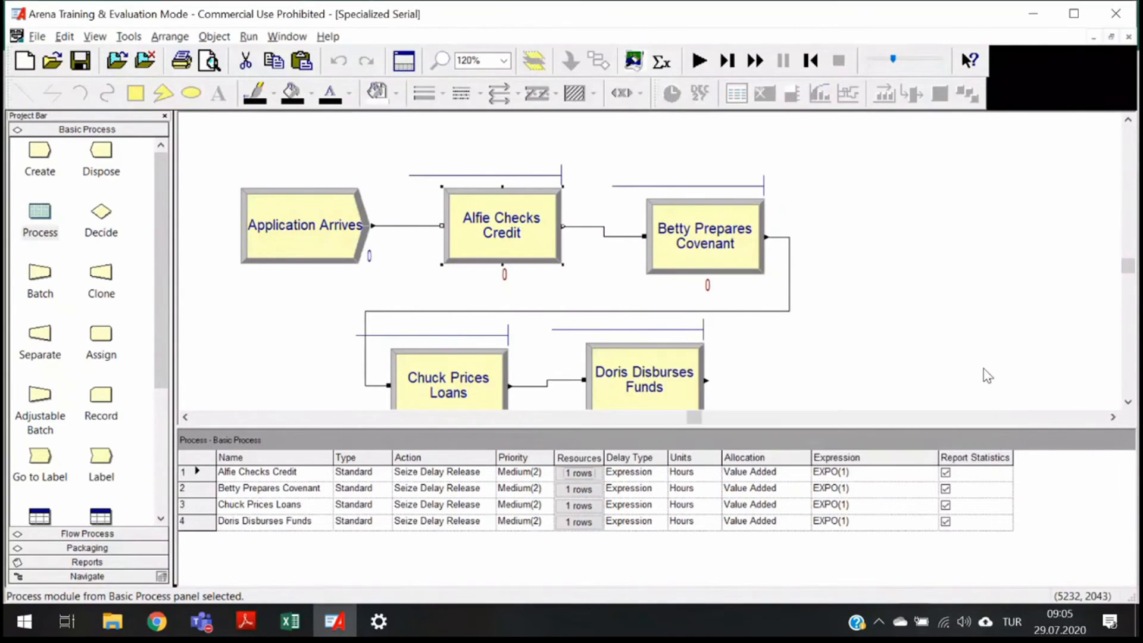
{"action": "double_click", "coordinate": [516, 243]}
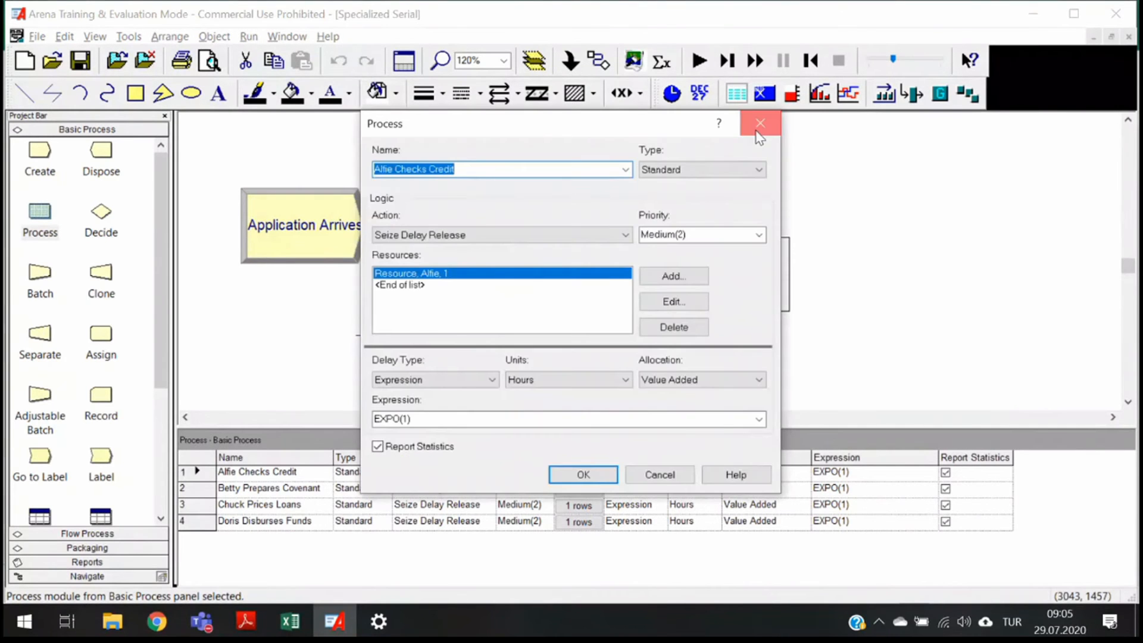
{"action": "left_click", "coordinate": [759, 125]}
{"action": "left_click_drag", "start_coordinate": [166, 371], "coordinate": [167, 507]}
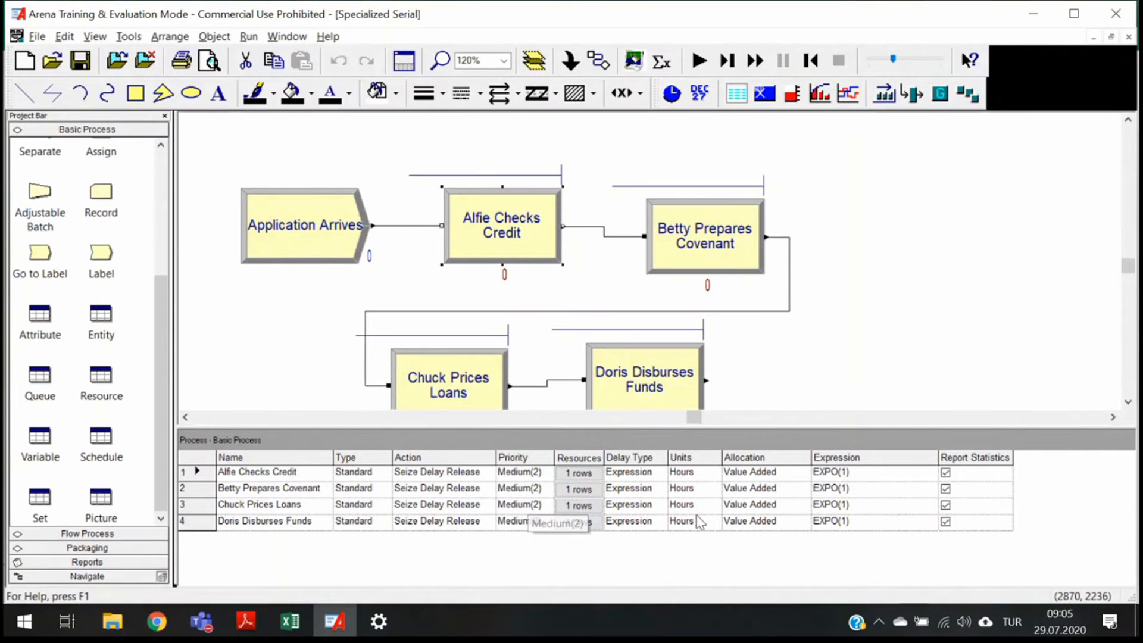
{"action": "left_click", "coordinate": [845, 472]}
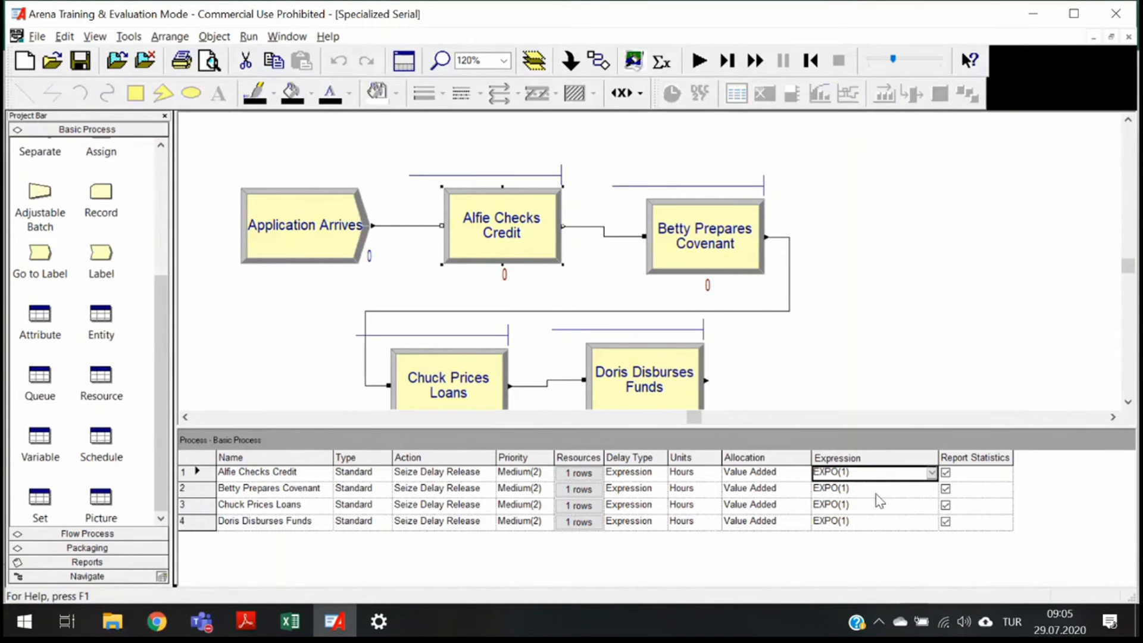
{"action": "left_click", "coordinate": [853, 473]}
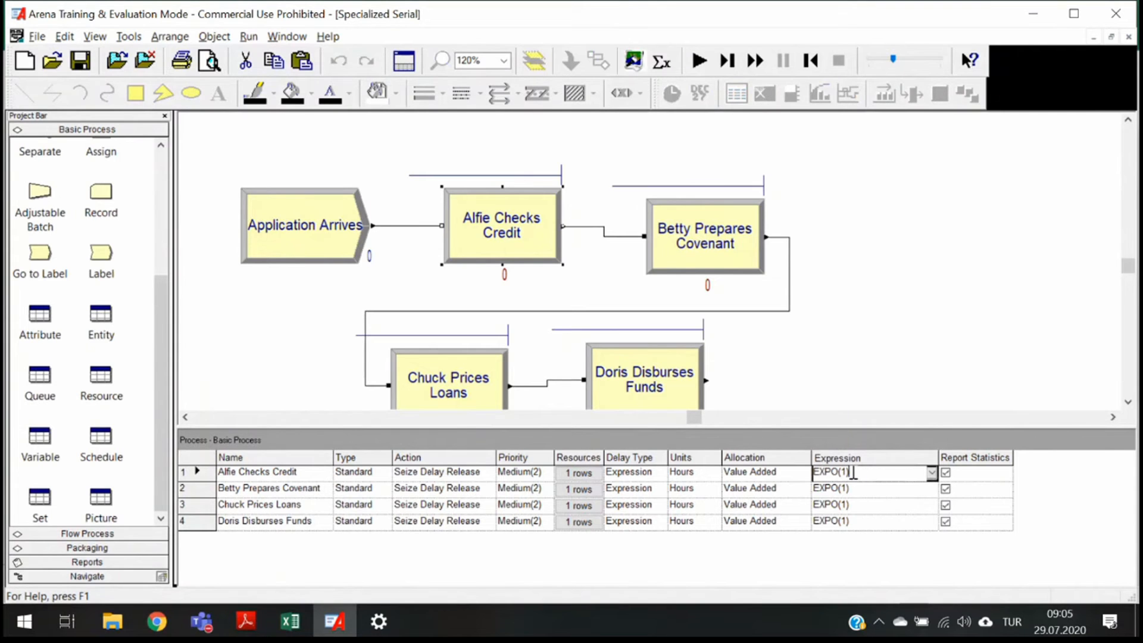
{"action": "double_click", "coordinate": [844, 472]}
{"action": "left_click", "coordinate": [801, 532]}
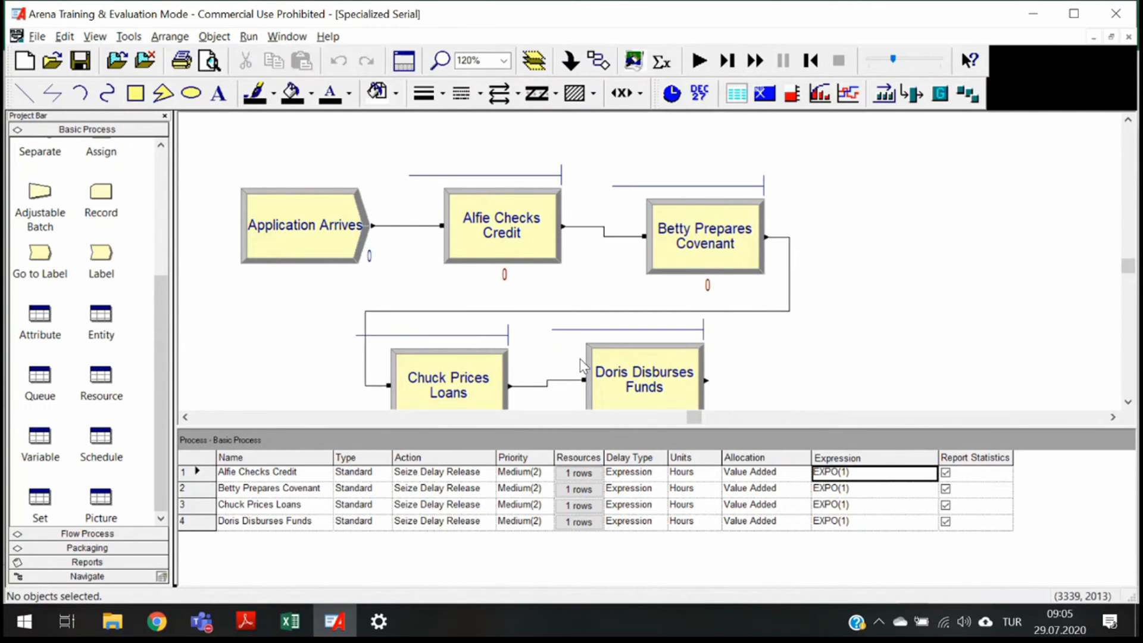
- Move the Application Arrives and Alfie Checks Credit modules upward to start a single horizontal row
{"action": "left_click", "coordinate": [302, 236]}
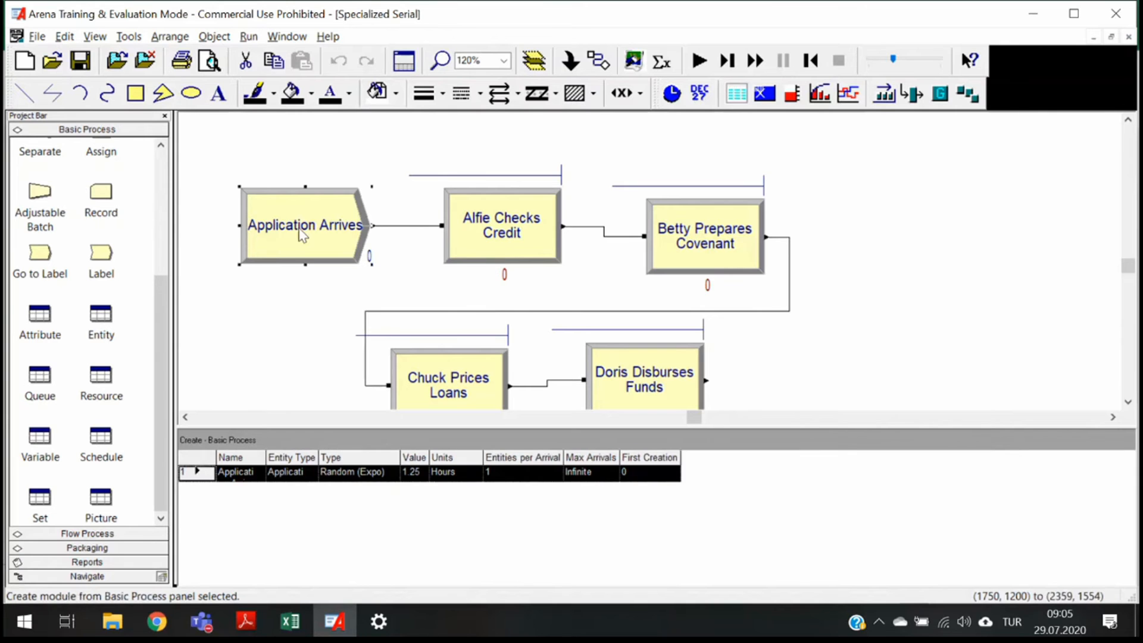
{"action": "left_click_drag", "start_coordinate": [302, 235], "coordinate": [292, 192]}
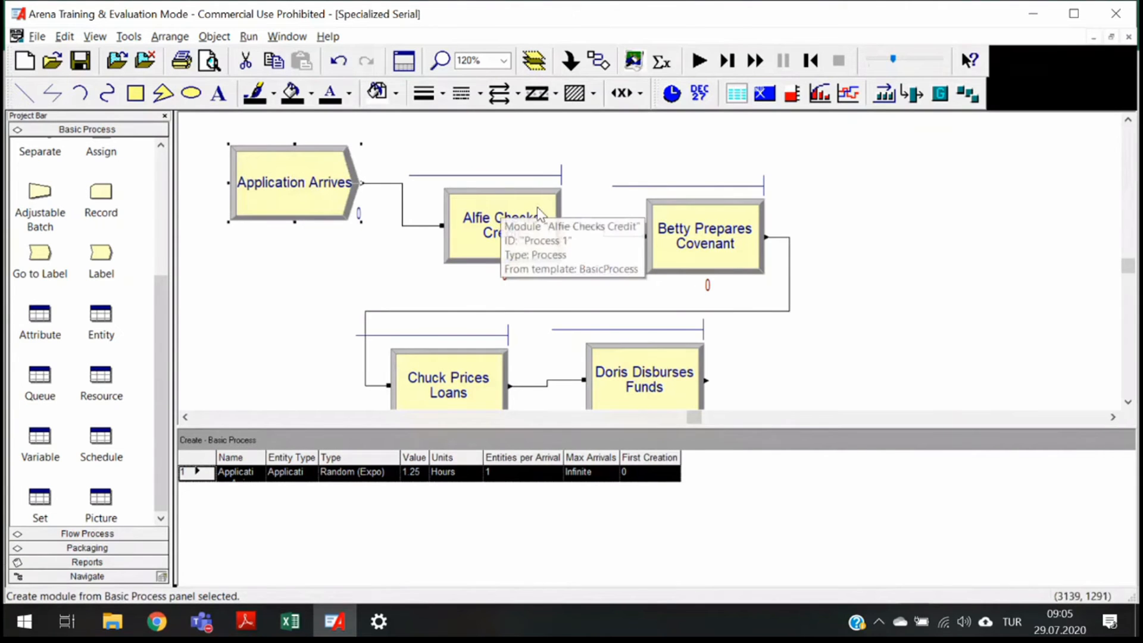
{"action": "left_click", "coordinate": [529, 210]}
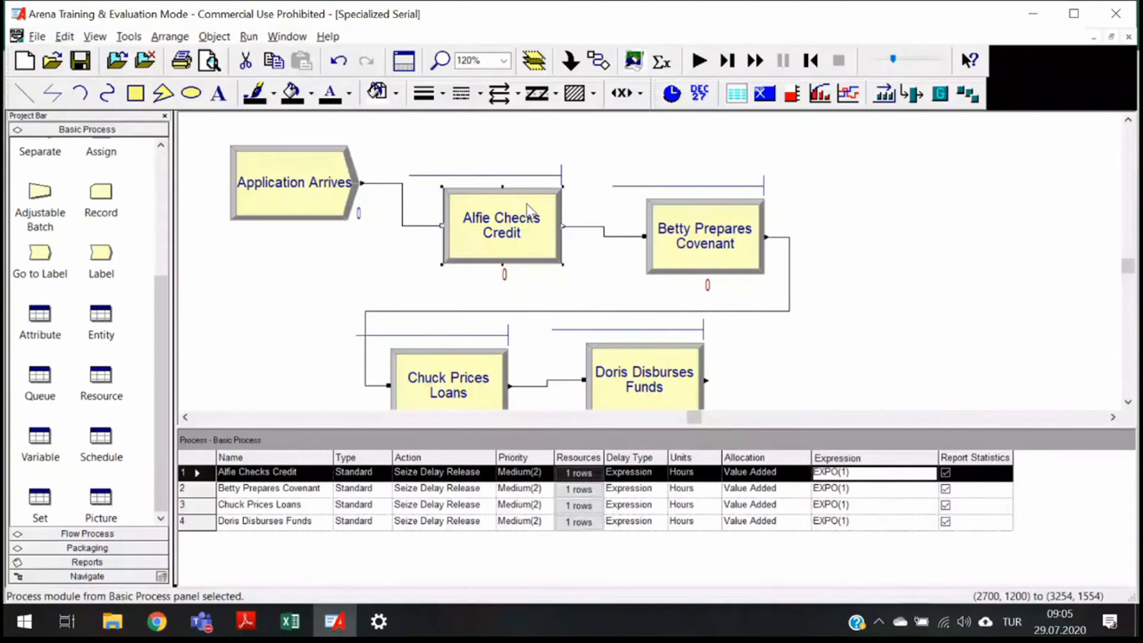
{"action": "left_click_drag", "start_coordinate": [527, 209], "coordinate": [484, 166]}
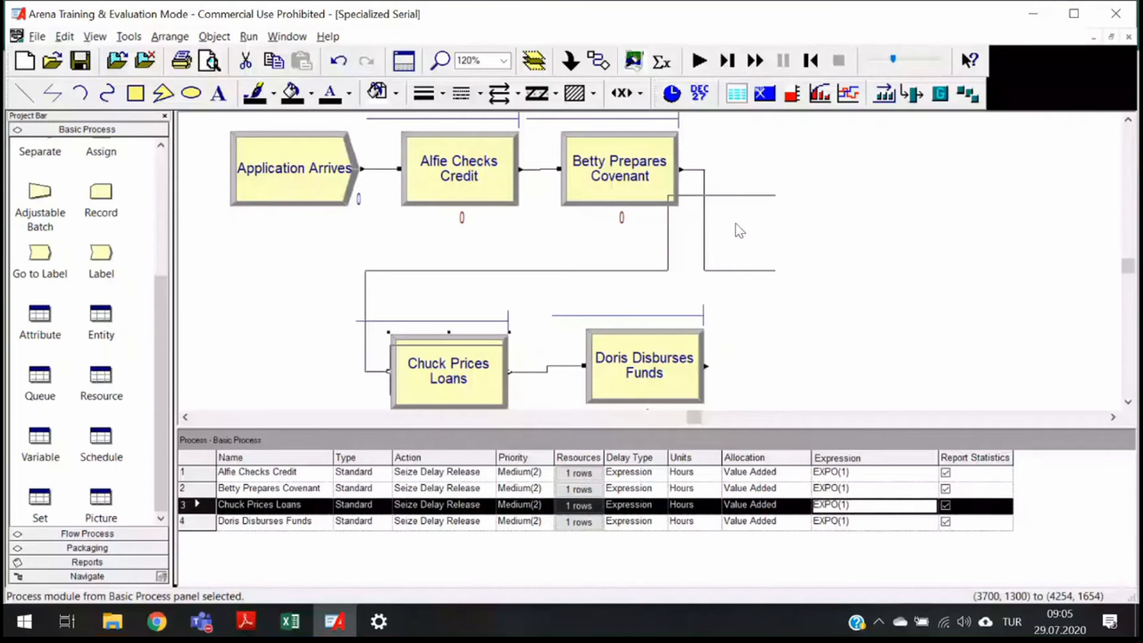
- Move Chuck Prices Loans and Doris Disburses Funds into the same row after Betty Prepares Covenant
{"action": "left_click_drag", "start_coordinate": [448, 370], "coordinate": [768, 169]}
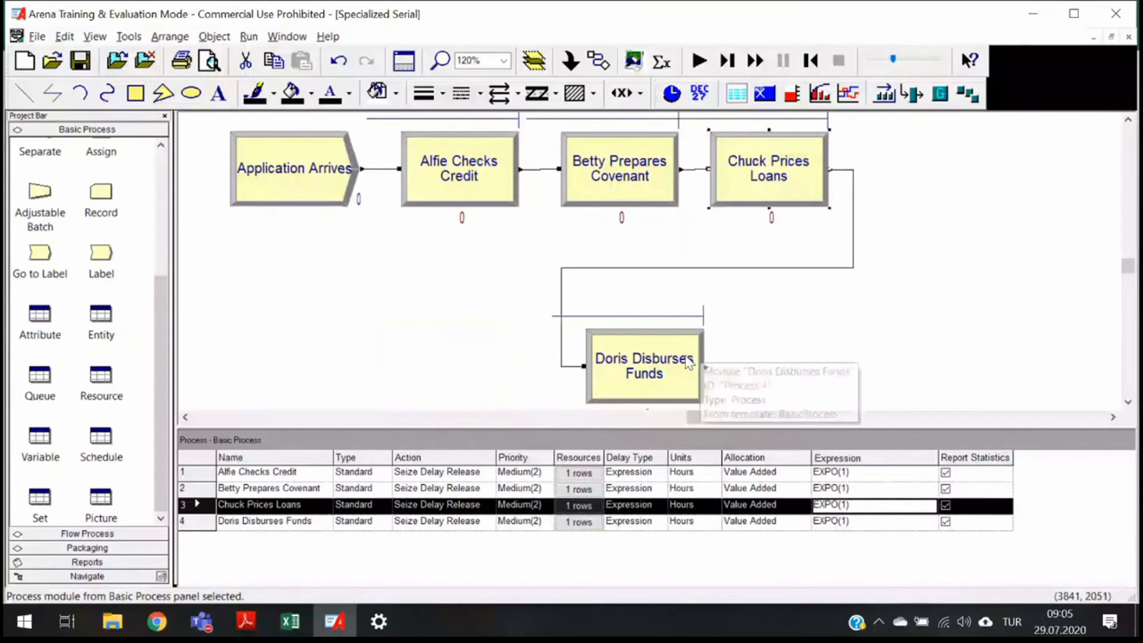
{"action": "left_click_drag", "start_coordinate": [689, 363], "coordinate": [927, 163]}
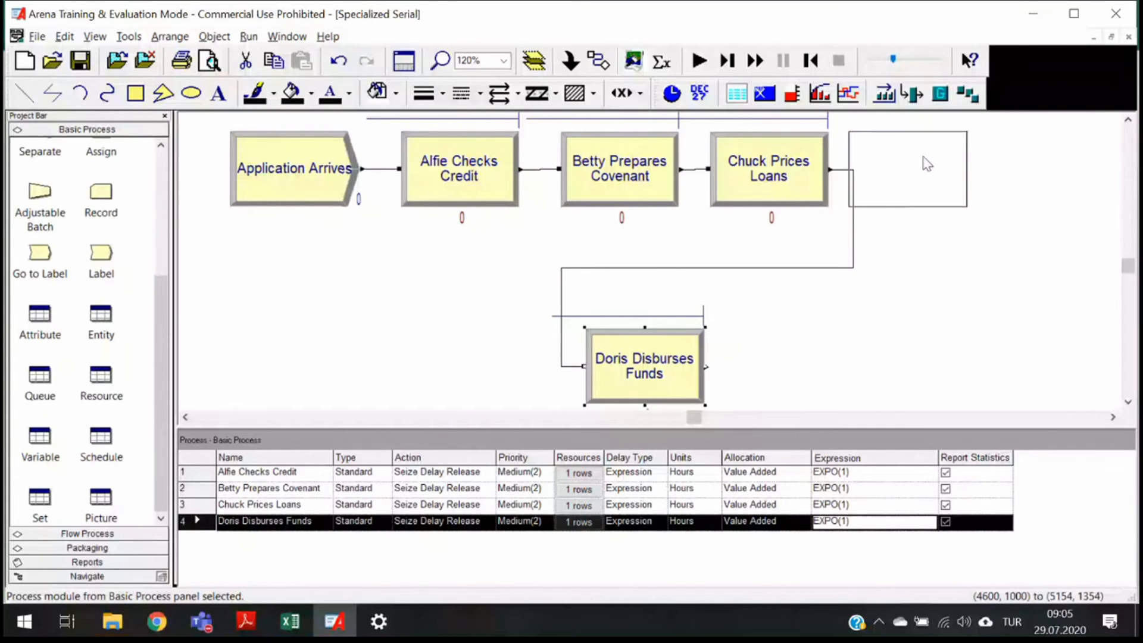
{"action": "left_click_drag", "start_coordinate": [927, 164], "coordinate": [927, 164]}
{"action": "scroll", "coordinate": [946, 268], "scroll_direction": "up", "scroll_amount": 2}
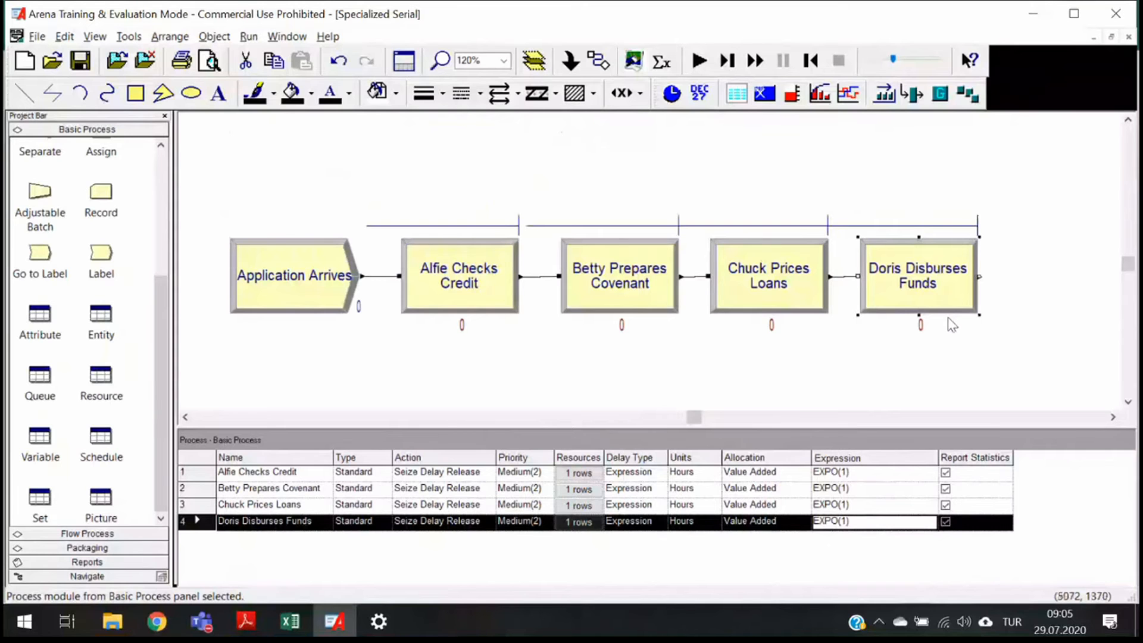
{"action": "scroll", "coordinate": [951, 325], "scroll_direction": "down", "scroll_amount": 2}
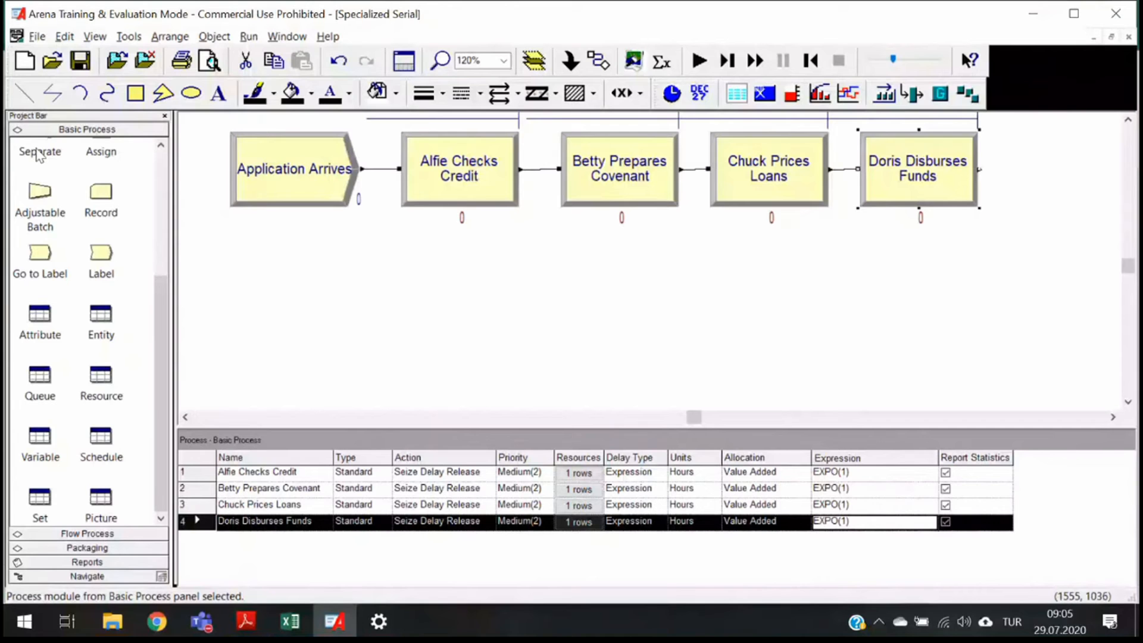
{"action": "scroll", "coordinate": [39, 156], "scroll_direction": "up", "scroll_amount": 3}
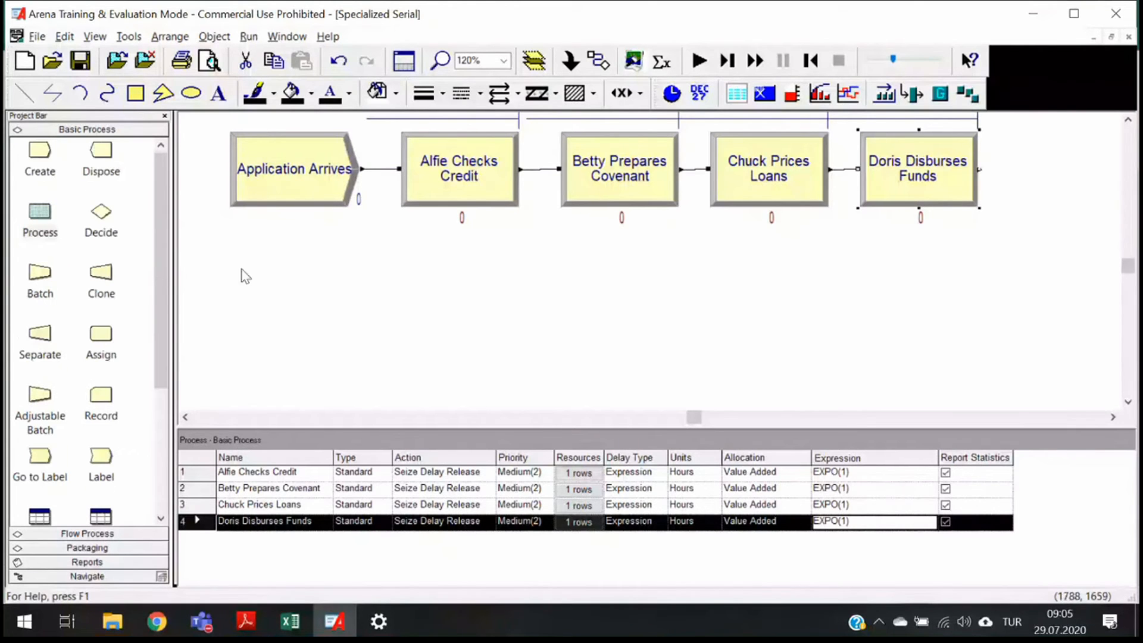
{"action": "left_click", "coordinate": [981, 256]}
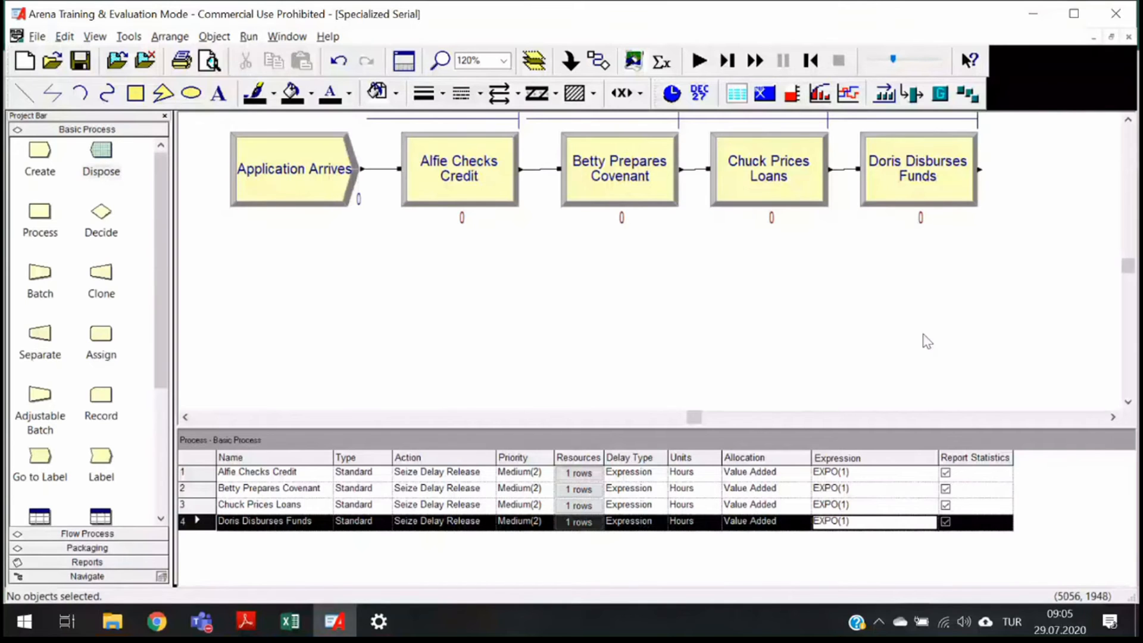
- Place a Dispose module below the row and connect Doris Disburses Funds to it
{"action": "left_click_drag", "start_coordinate": [101, 152], "coordinate": [480, 345]}
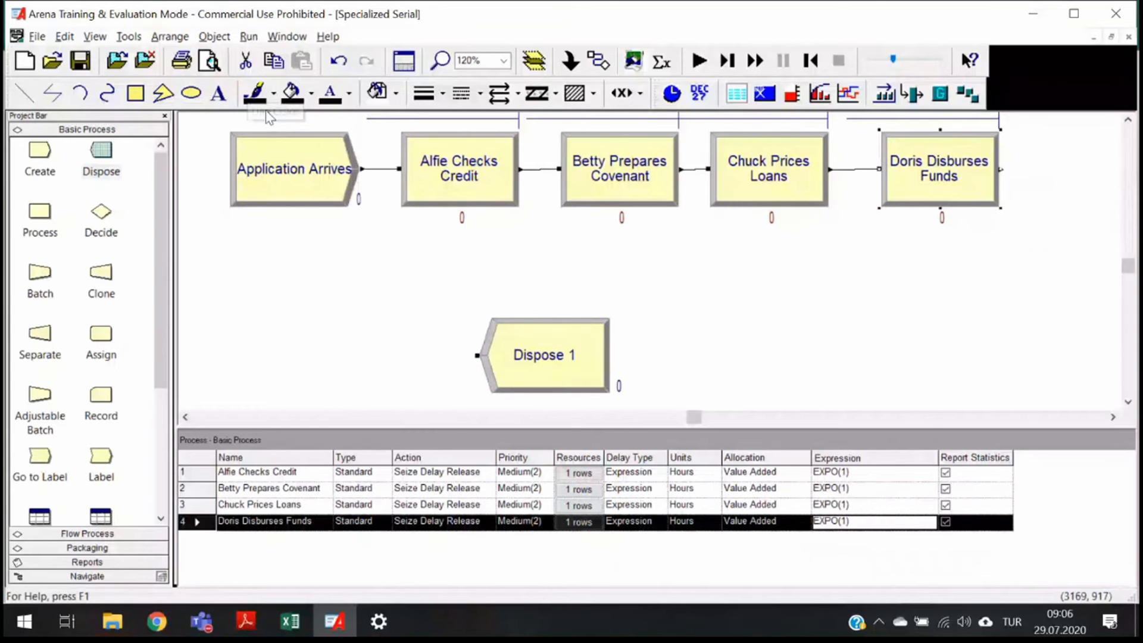
{"action": "left_click", "coordinate": [599, 61]}
{"action": "left_click", "coordinate": [1003, 169]}
{"action": "left_click", "coordinate": [477, 355]}
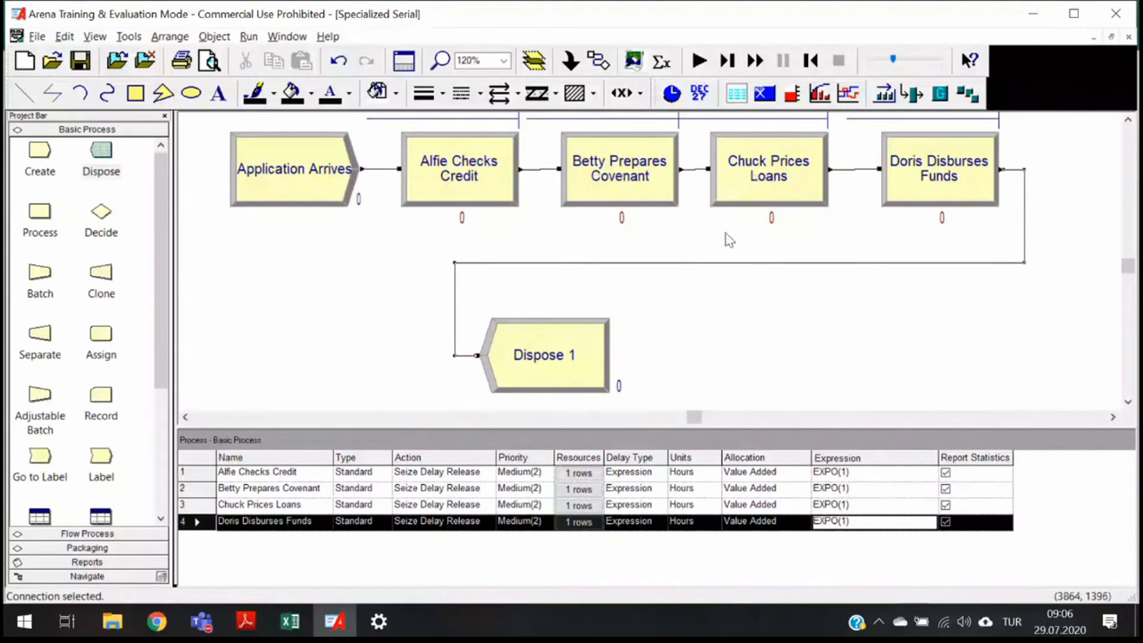
- Rename the Dispose module Application Departs and confirm the dialog
{"action": "double_click", "coordinate": [545, 370]}
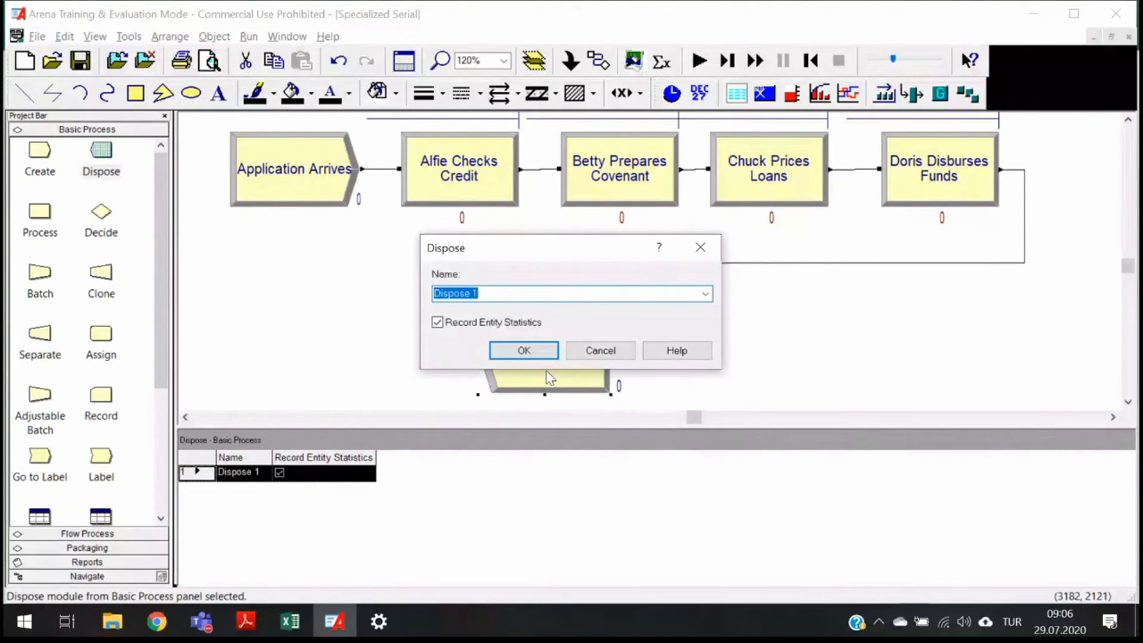
{"action": "type", "text": "Application "}
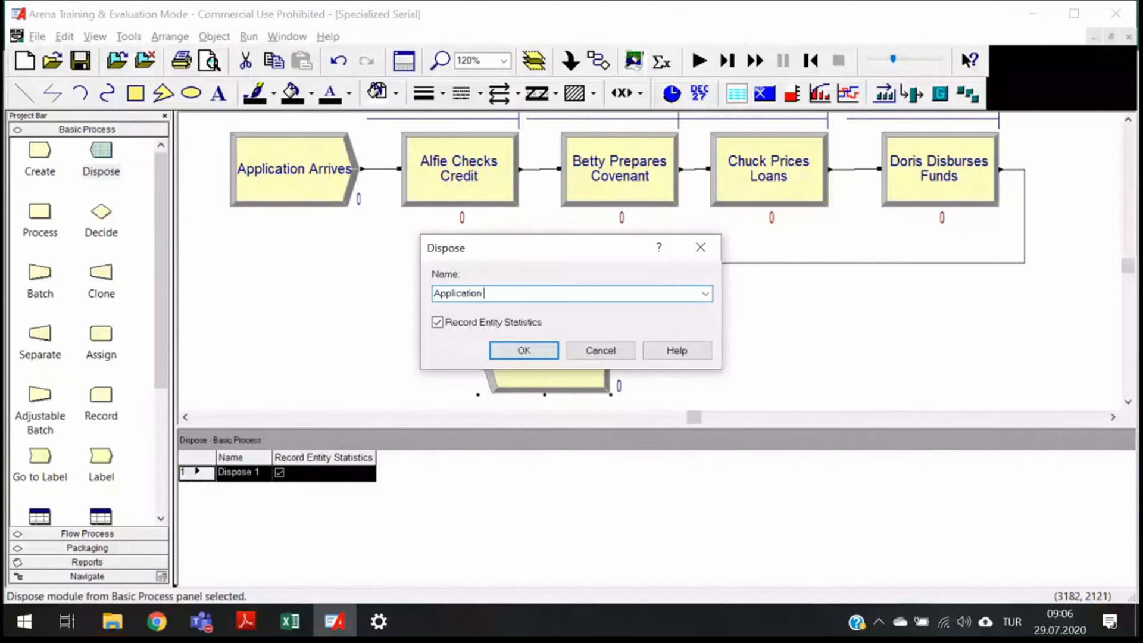
{"action": "type", "text": "Departs"}
{"action": "left_click", "coordinate": [524, 352]}
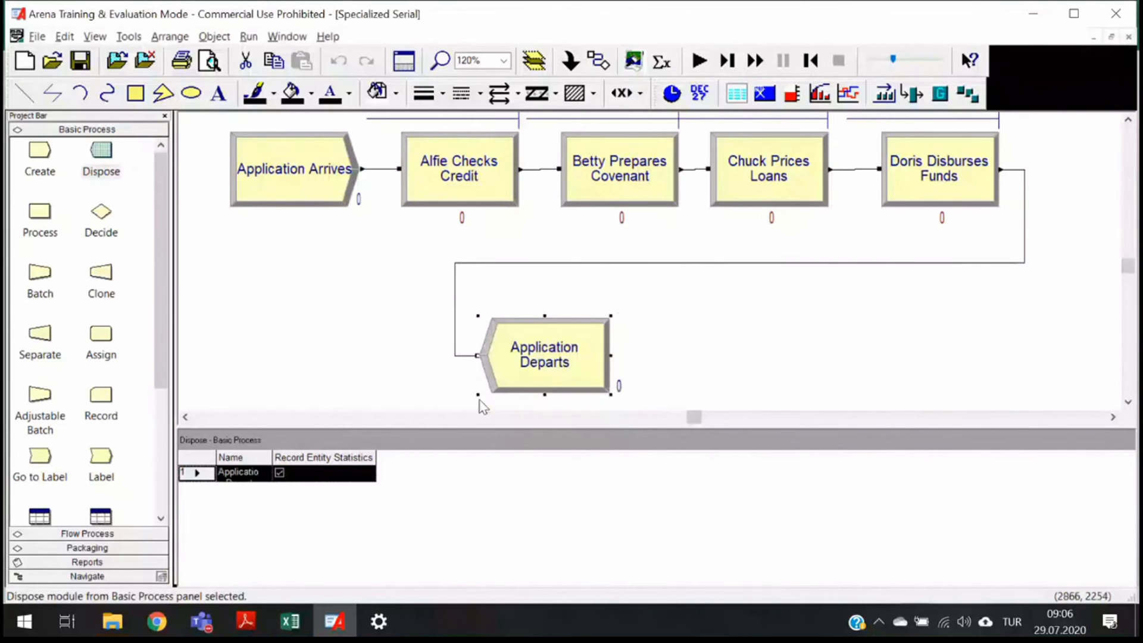
- Run the simulation of the model
{"action": "scroll", "coordinate": [481, 402], "scroll_direction": "up", "scroll_amount": 3}
{"action": "scroll", "coordinate": [482, 401], "scroll_direction": "down", "scroll_amount": 3}
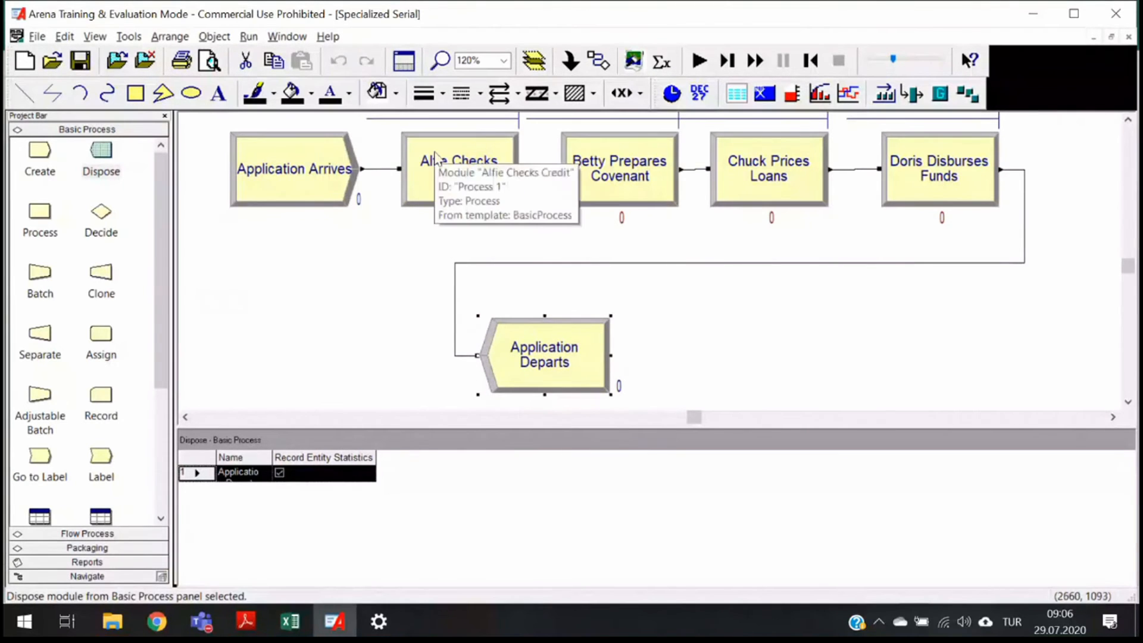
{"action": "left_click", "coordinate": [698, 60]}
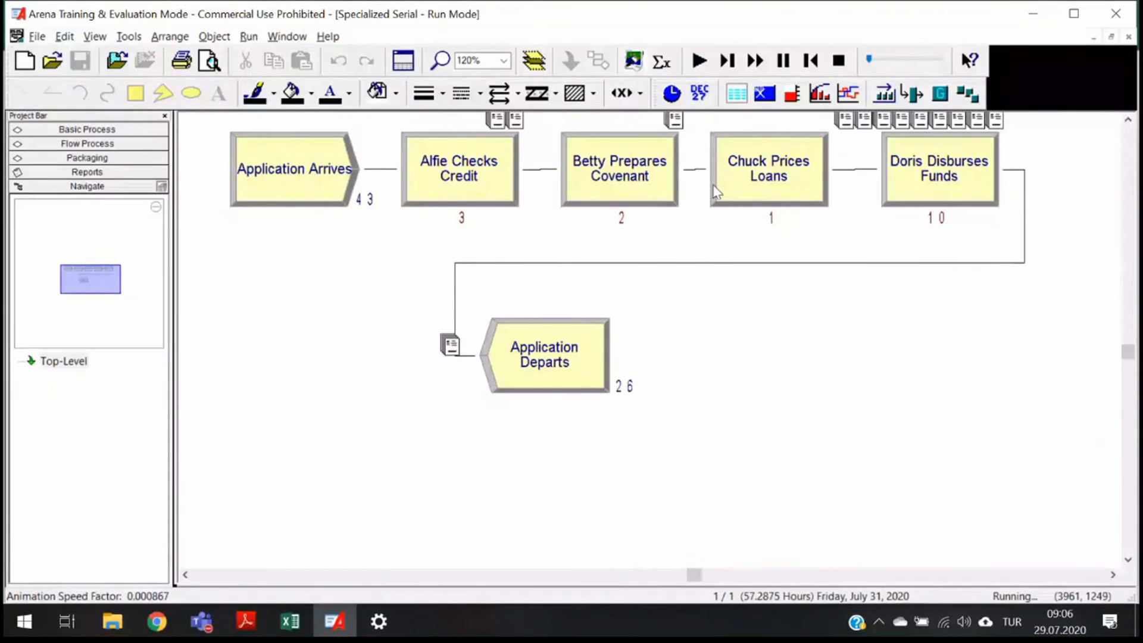
- Reposition Doris Disburses Funds, Betty Prepares Covenant and Application Arrives in the animated flowchart
{"action": "scroll", "coordinate": [713, 184], "scroll_direction": "up", "scroll_amount": 3}
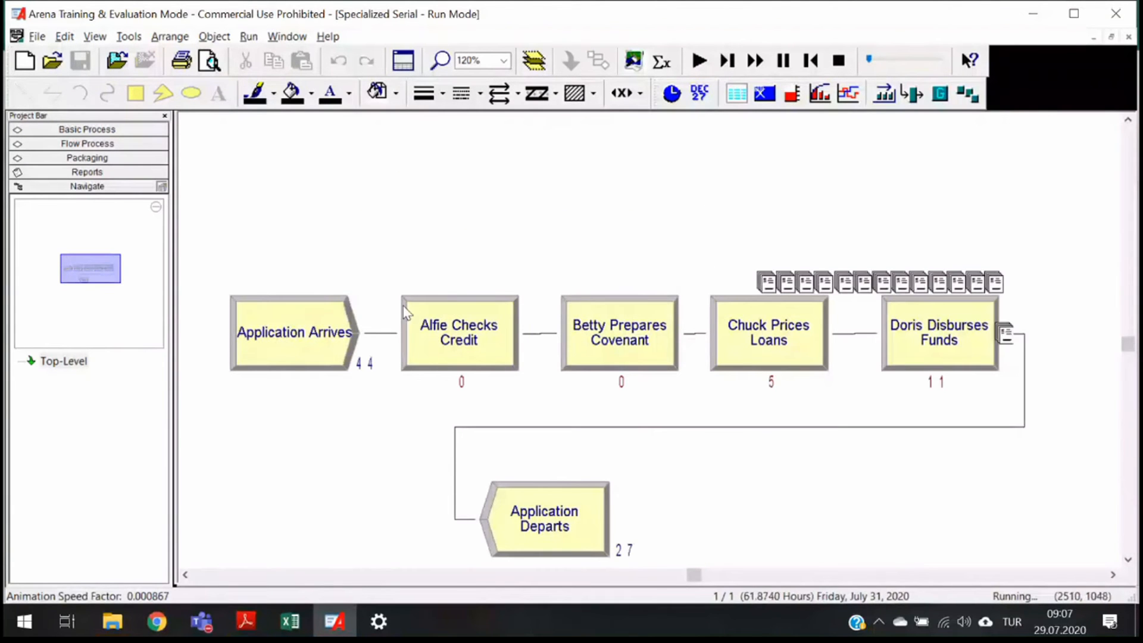
{"action": "left_click_drag", "start_coordinate": [939, 324], "coordinate": [972, 270]}
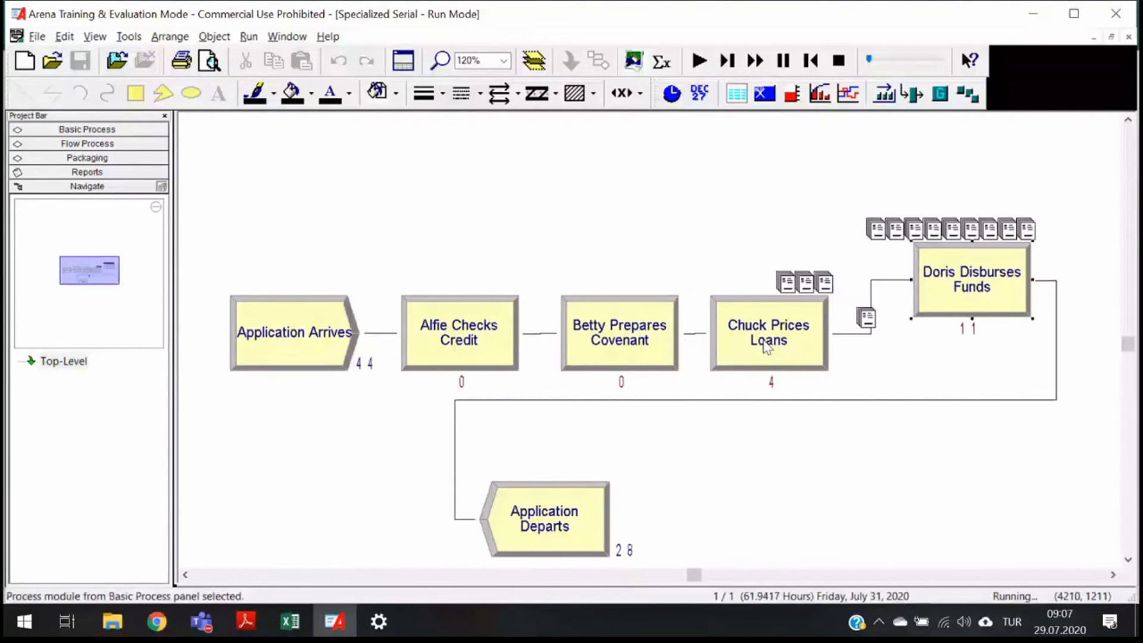
{"action": "left_click_drag", "start_coordinate": [619, 333], "coordinate": [620, 228]}
{"action": "left_click_drag", "start_coordinate": [263, 345], "coordinate": [263, 267]}
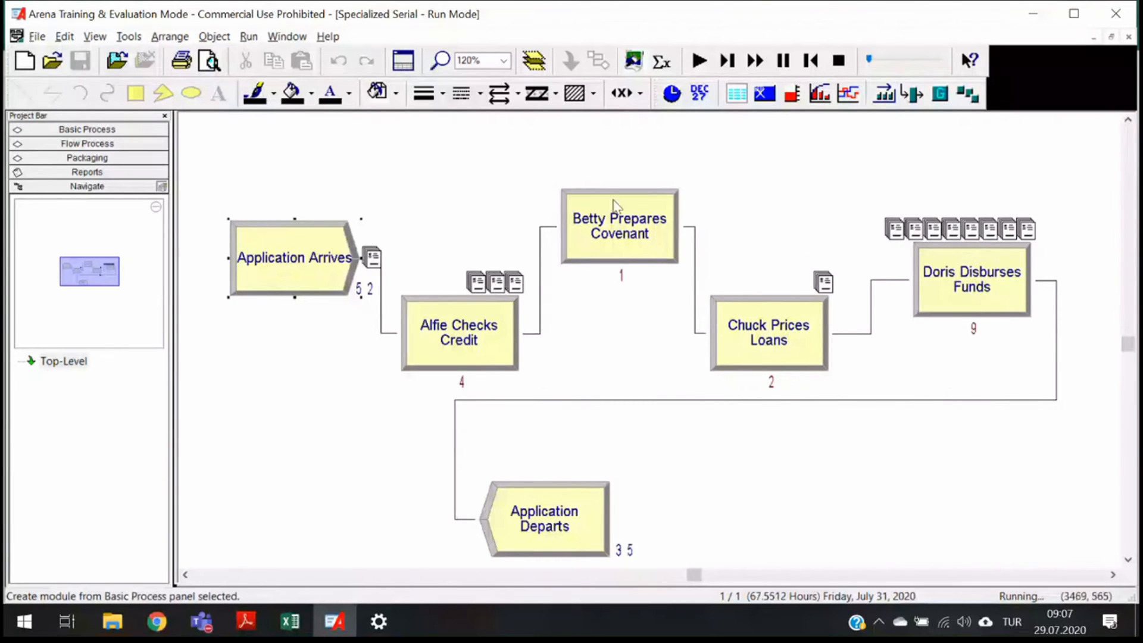
- Speed up the animation and open the results report when the run completes
{"action": "left_click_drag", "start_coordinate": [877, 62], "coordinate": [888, 62]}
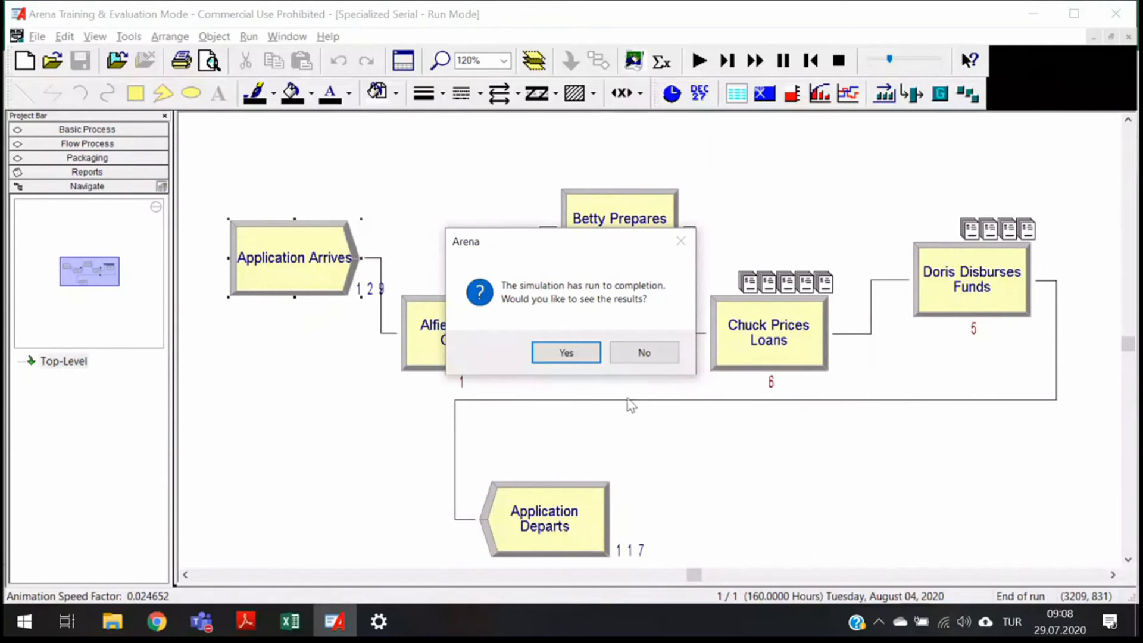
{"action": "left_click", "coordinate": [583, 352]}
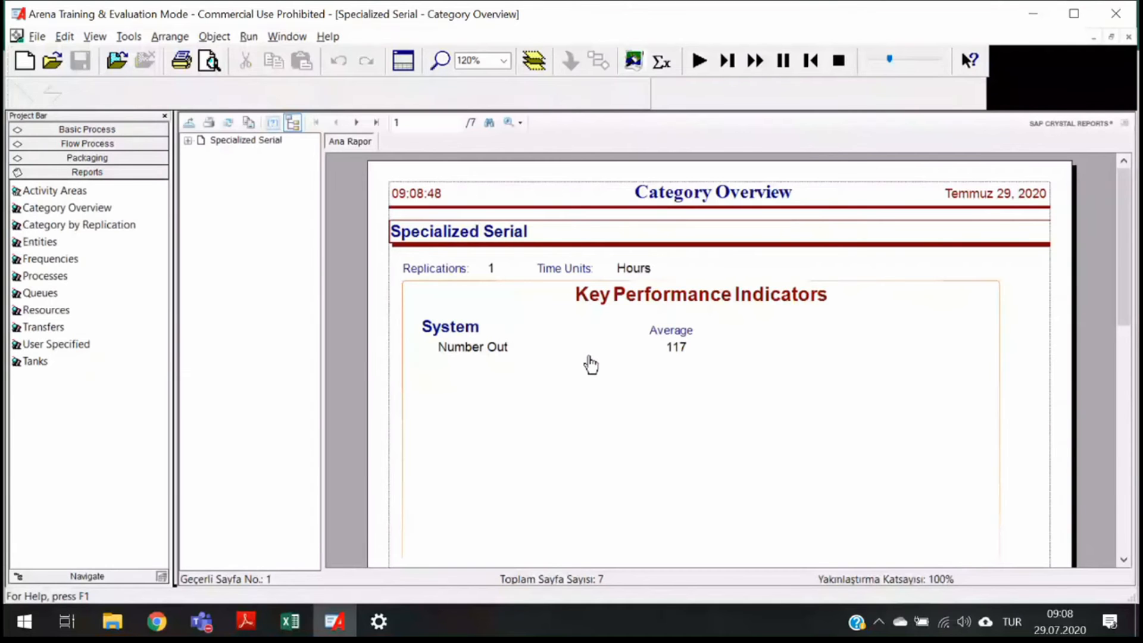
- Compare the Excel performance table with the Entity and Process sections of the Category Overview report
{"action": "key", "text": "alt+Tab"}
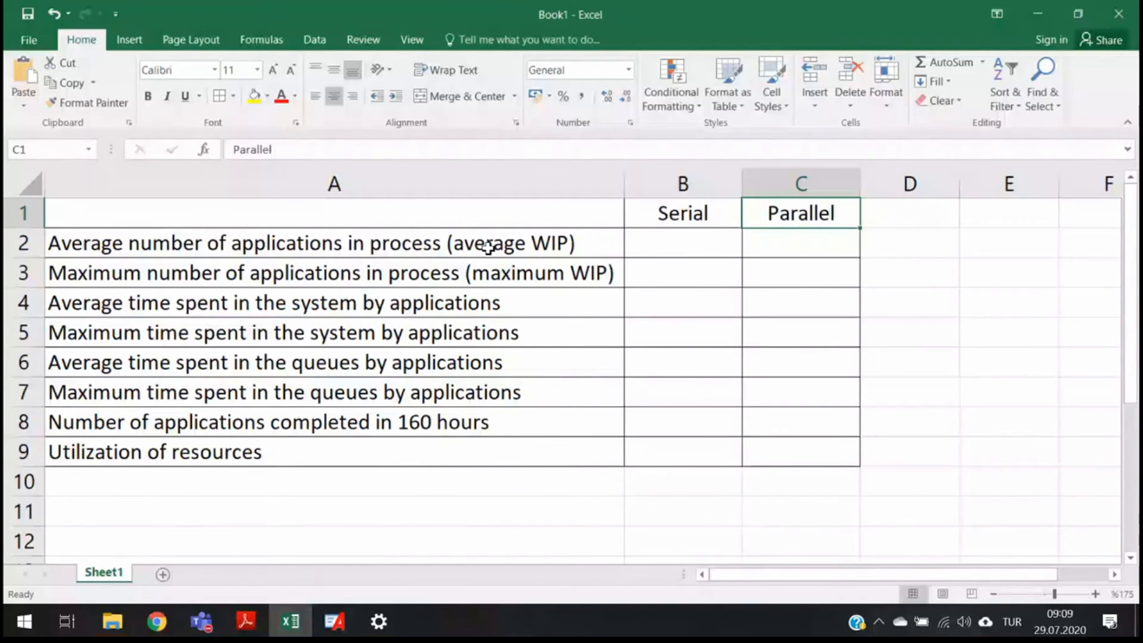
{"action": "key", "text": "alt+Tab"}
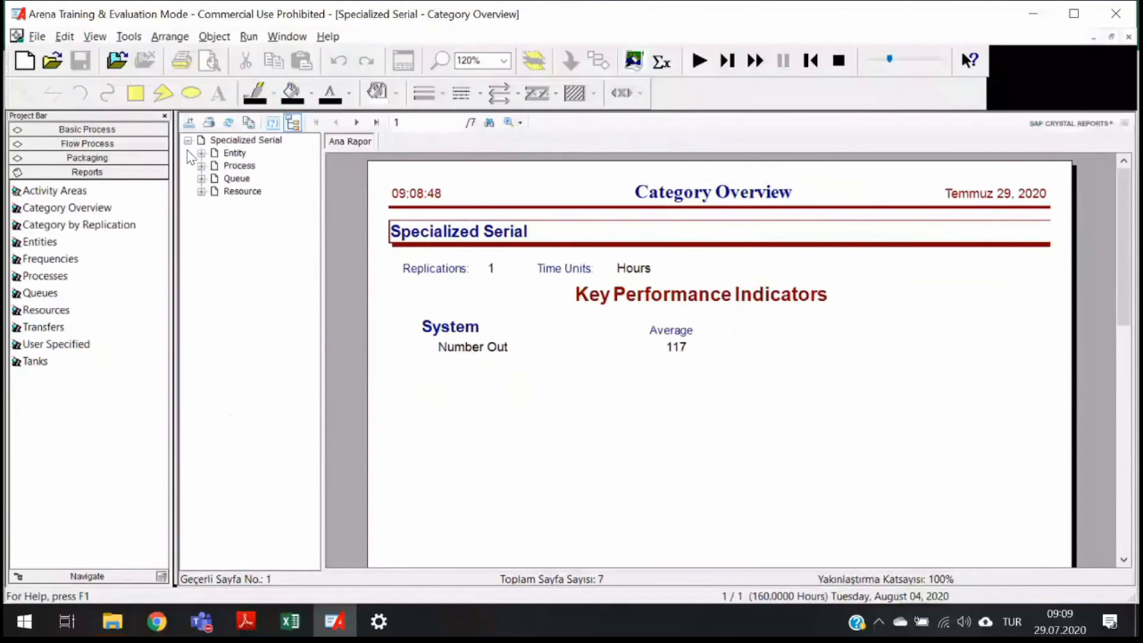
{"action": "left_click", "coordinate": [232, 154]}
{"action": "scroll", "coordinate": [499, 454], "scroll_direction": "down", "scroll_amount": 3}
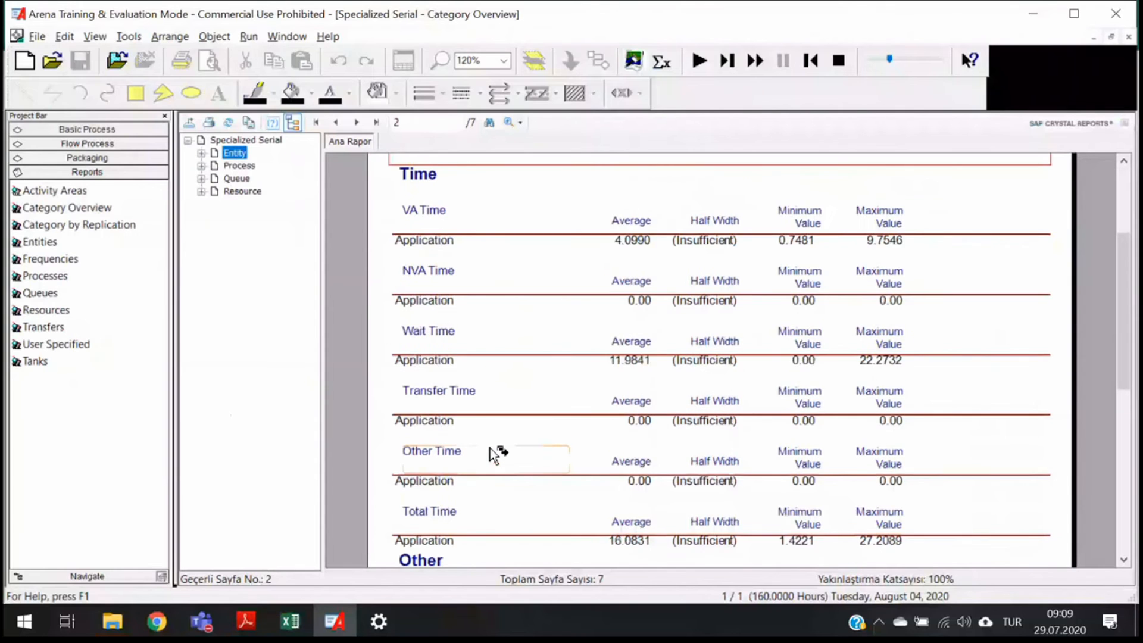
{"action": "scroll", "coordinate": [494, 455], "scroll_direction": "up", "scroll_amount": 2}
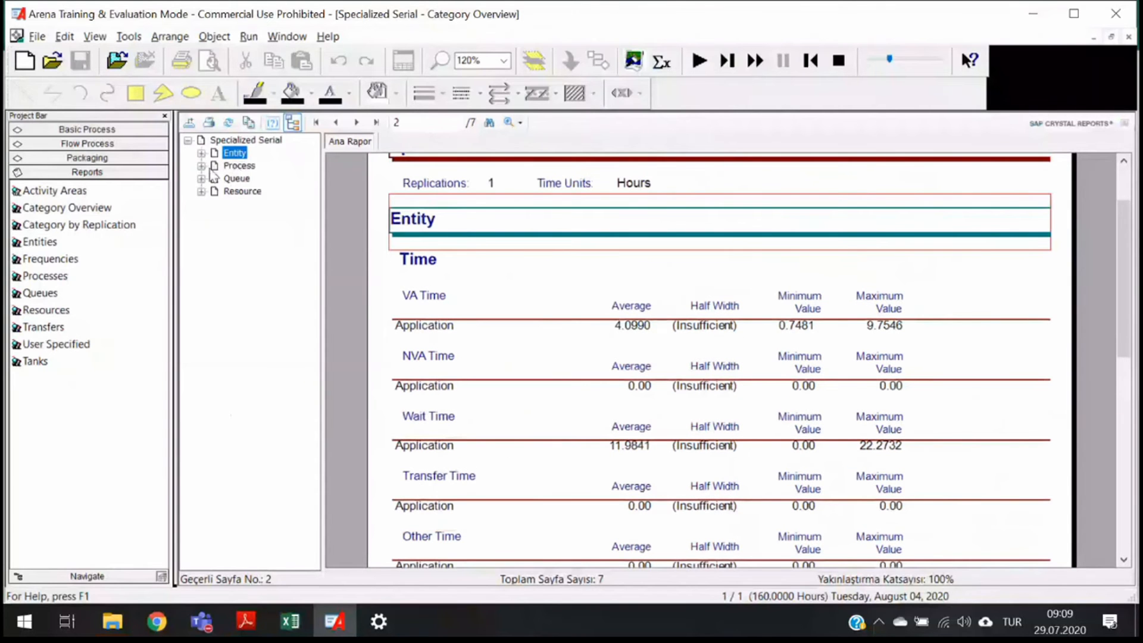
{"action": "left_click", "coordinate": [239, 166]}
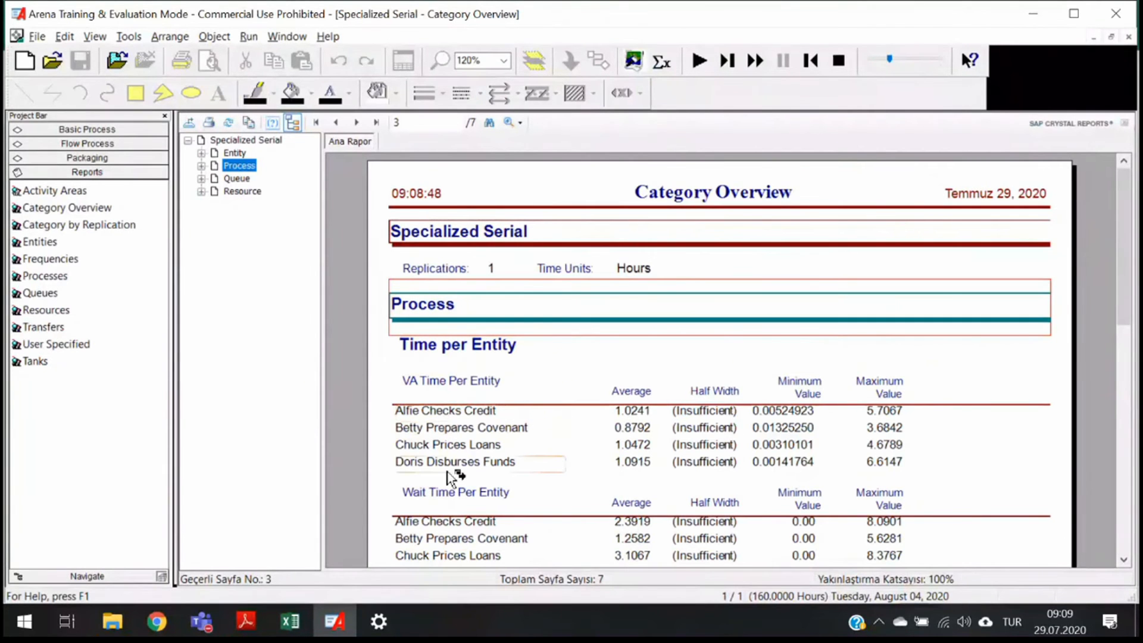
- Examine the Entity section of the report down to its Other and WIP statistics
{"action": "key", "text": "alt+Tab"}
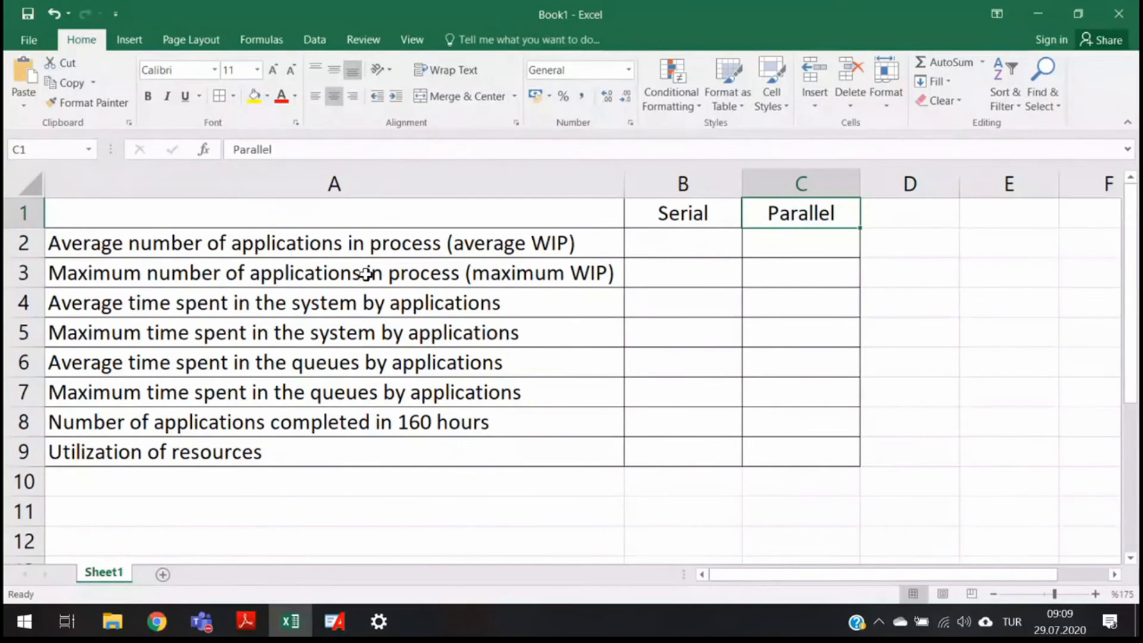
{"action": "key", "text": "alt+Tab"}
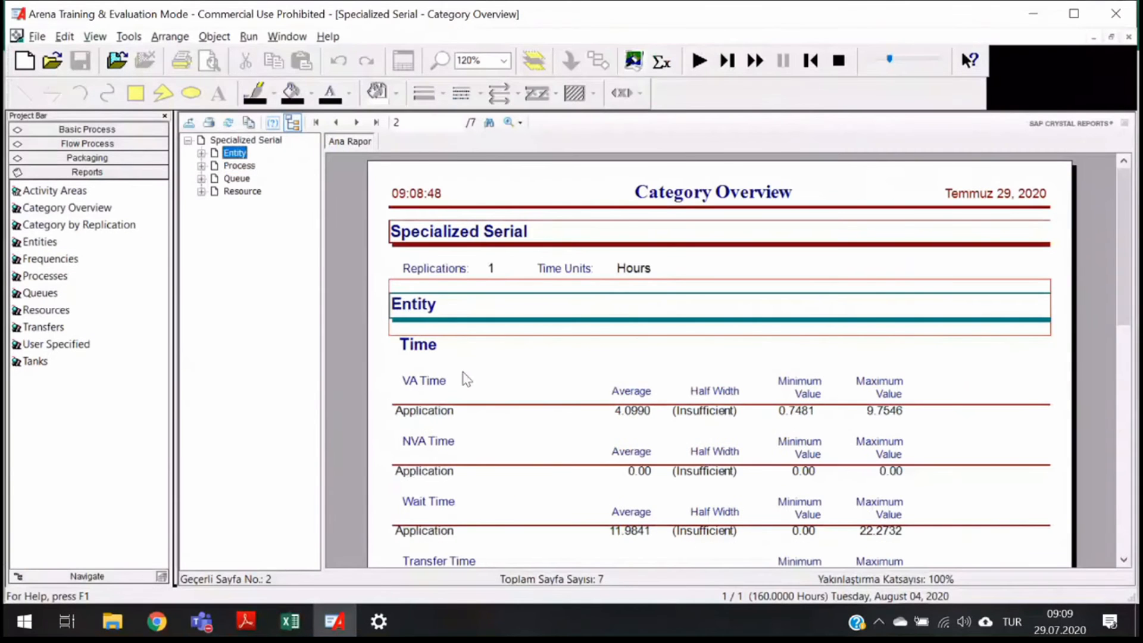
{"action": "key", "text": "Right"}
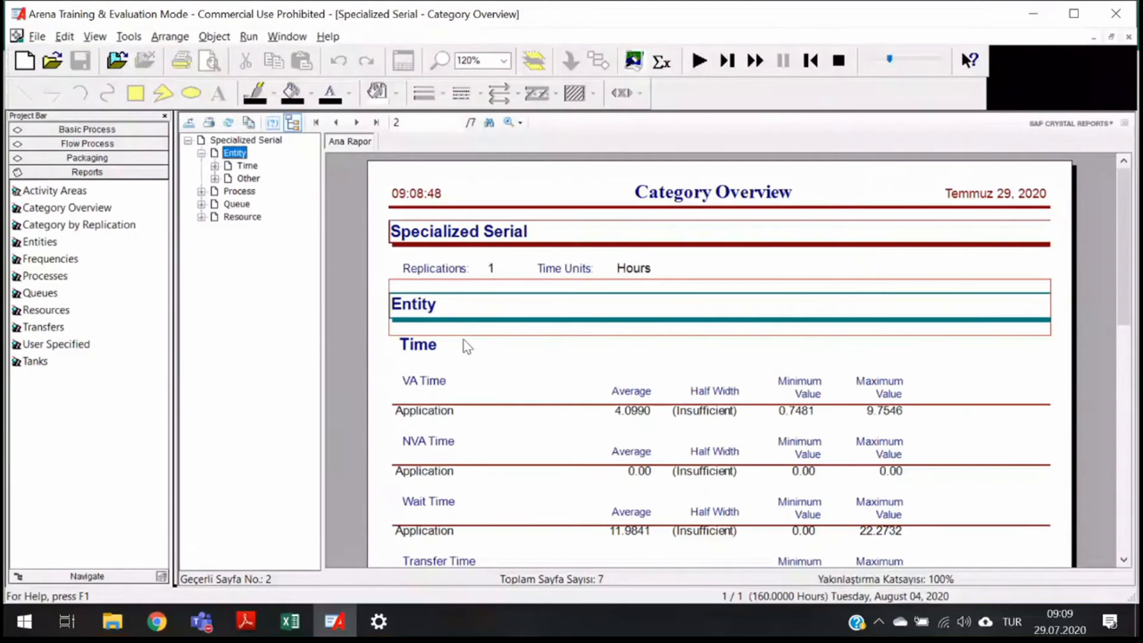
{"action": "scroll", "coordinate": [467, 346], "scroll_direction": "down", "scroll_amount": 3}
{"action": "scroll", "coordinate": [511, 344], "scroll_direction": "down", "scroll_amount": 6}
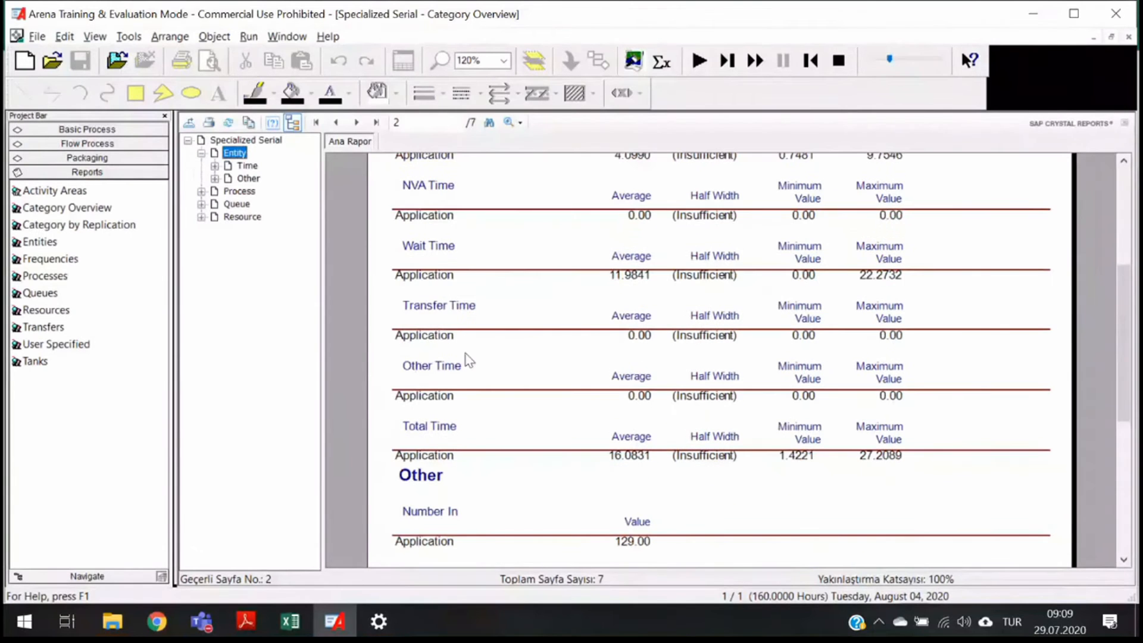
{"action": "scroll", "coordinate": [467, 360], "scroll_direction": "down", "scroll_amount": 6}
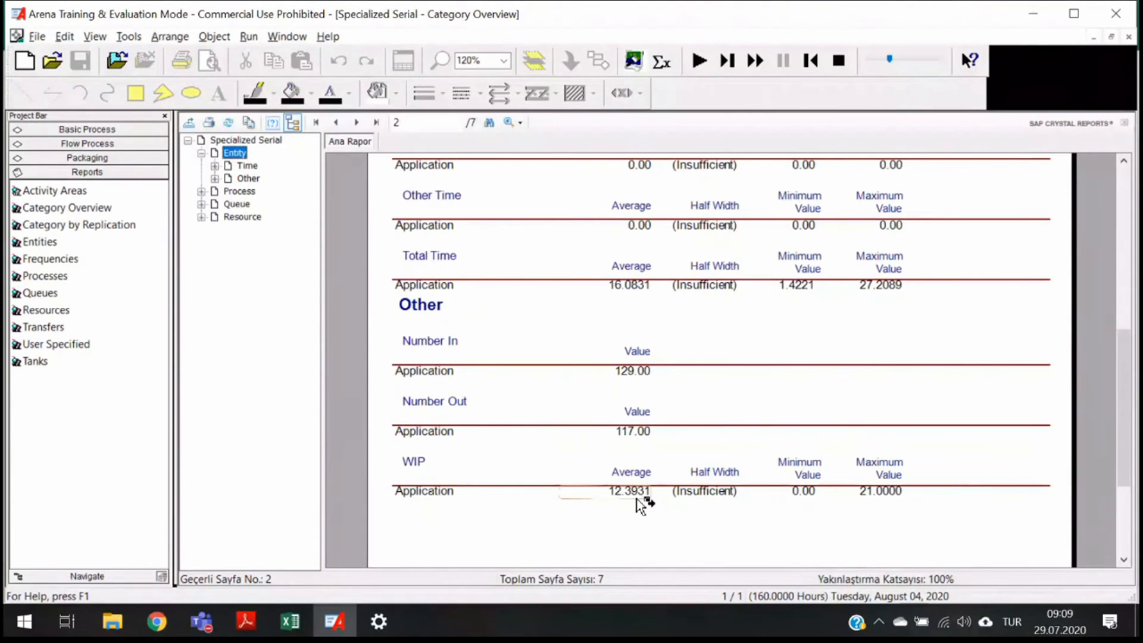
- Switch to Excel and enter 12.39 as the Serial average WIP and 21 as the maximum WIP
{"action": "key", "text": "alt+Tab"}
{"action": "key", "text": "alt+Tab"}
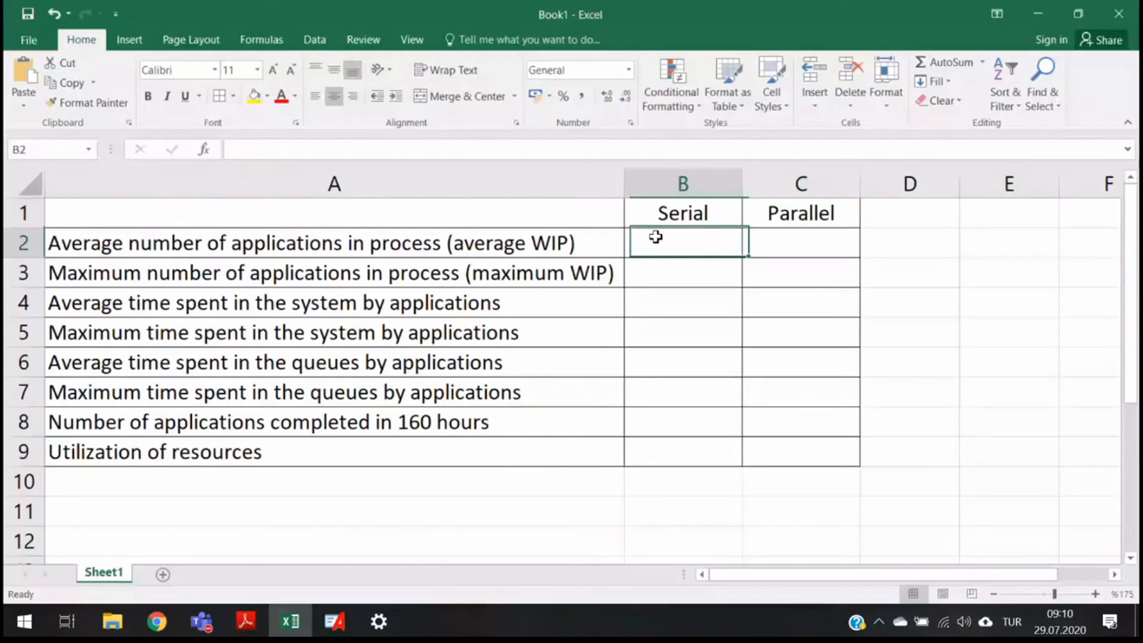
{"action": "type", "text": "12.39"}
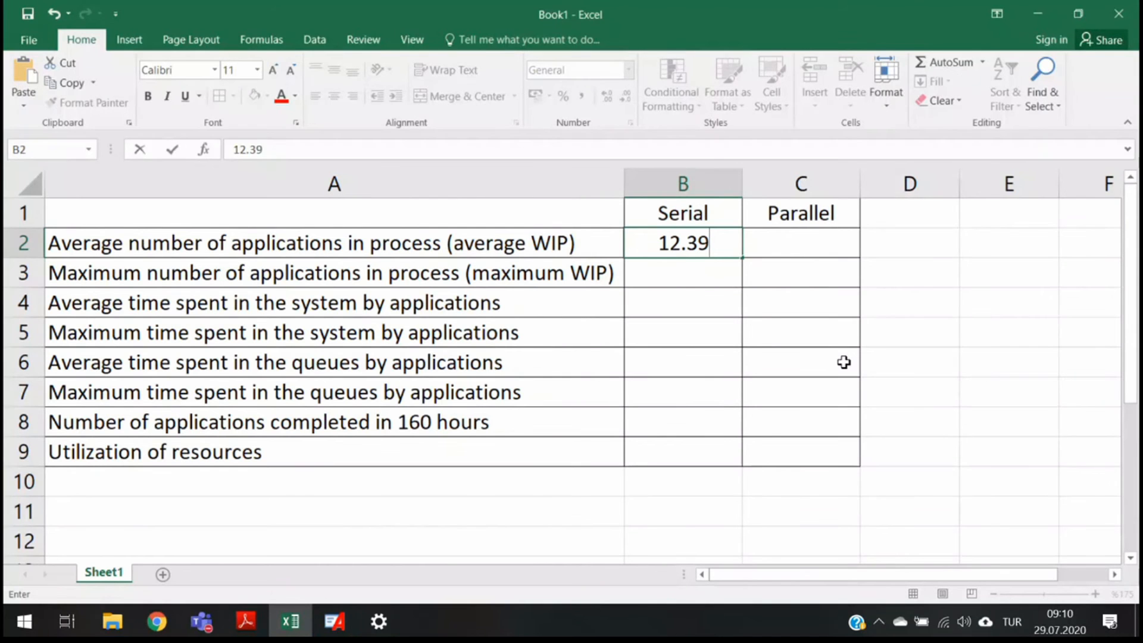
{"action": "key", "text": "Return"}
{"action": "type", "text": "21"}
{"action": "key", "text": "Return"}
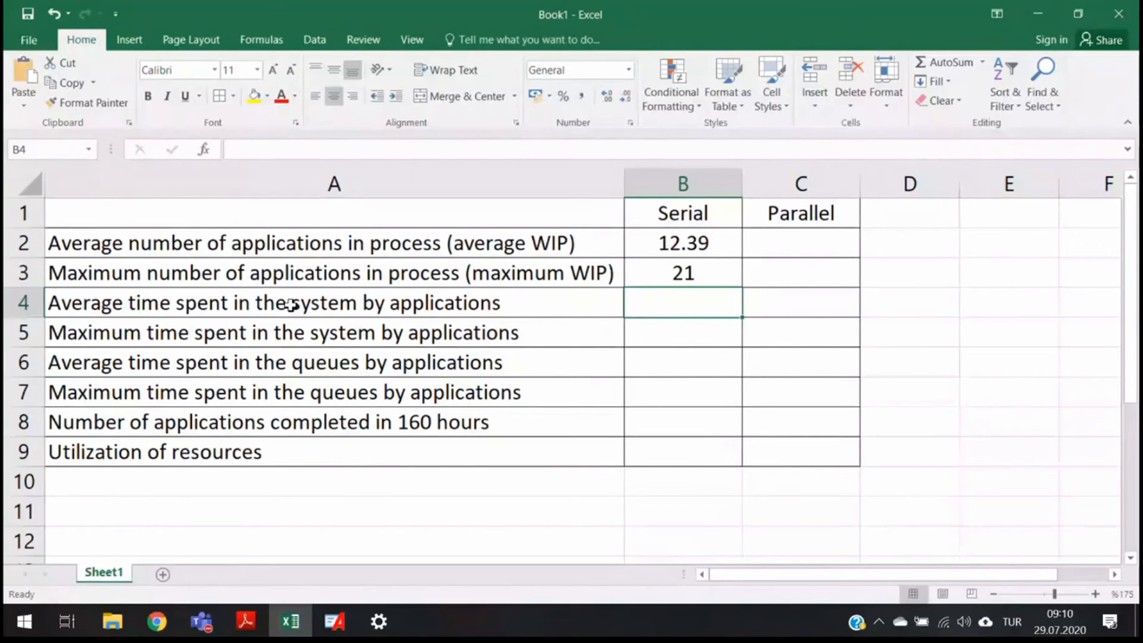
- Enter 16.08 as the Serial average time spent in the system, taken from the report's Total Time average
{"action": "key", "text": "alt+Tab"}
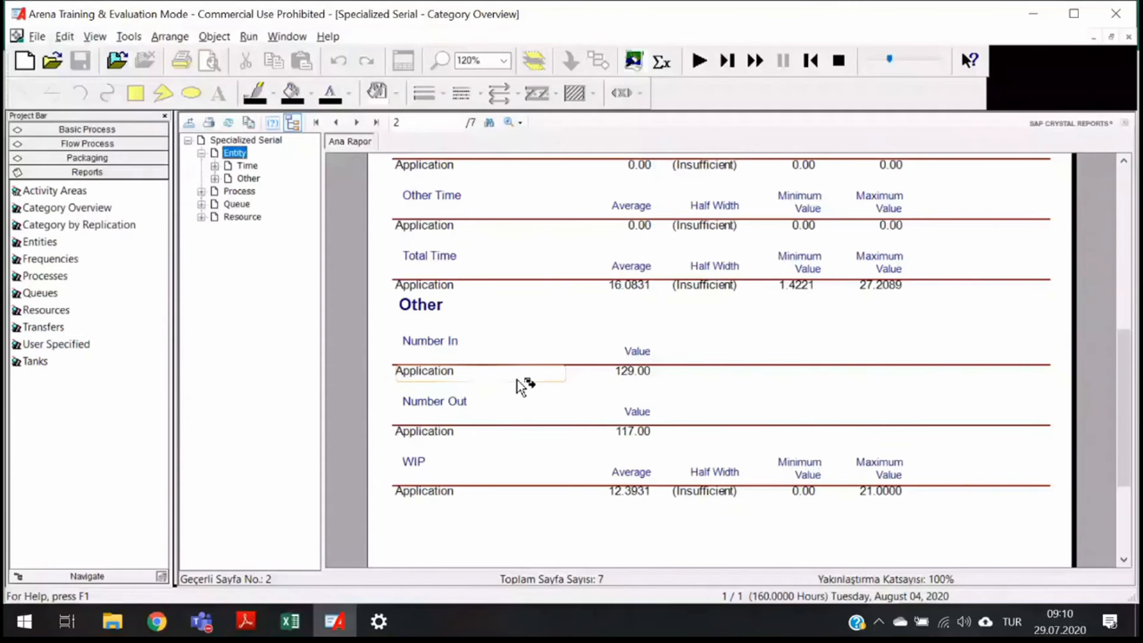
{"action": "scroll", "coordinate": [522, 387], "scroll_direction": "up", "scroll_amount": 4}
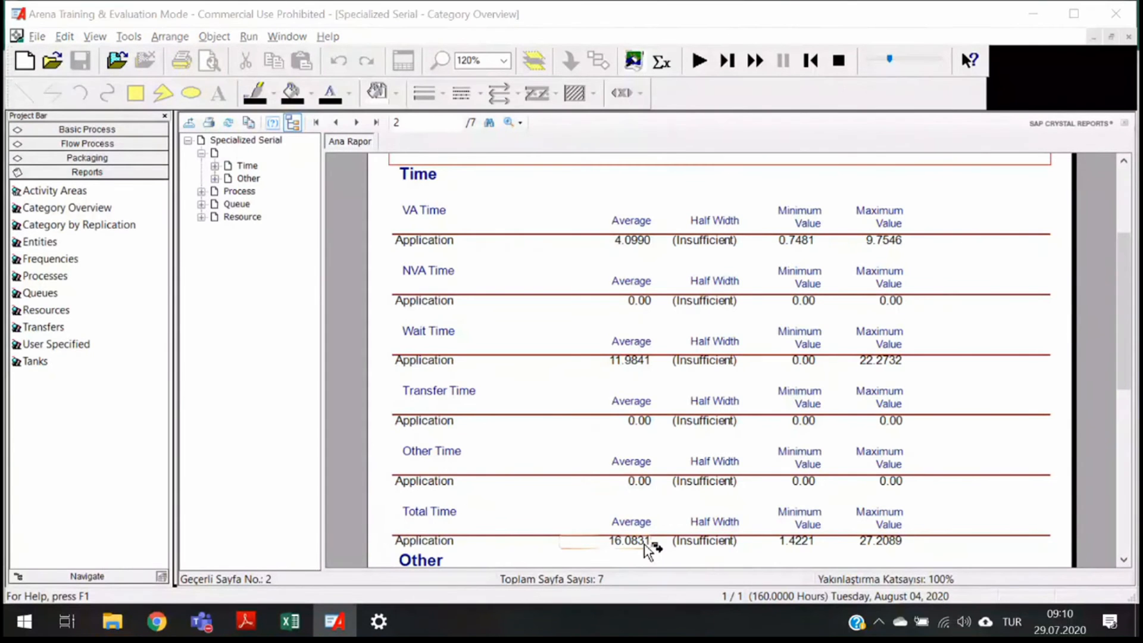
{"action": "key", "text": "alt+Tab"}
{"action": "type", "text": "16."}
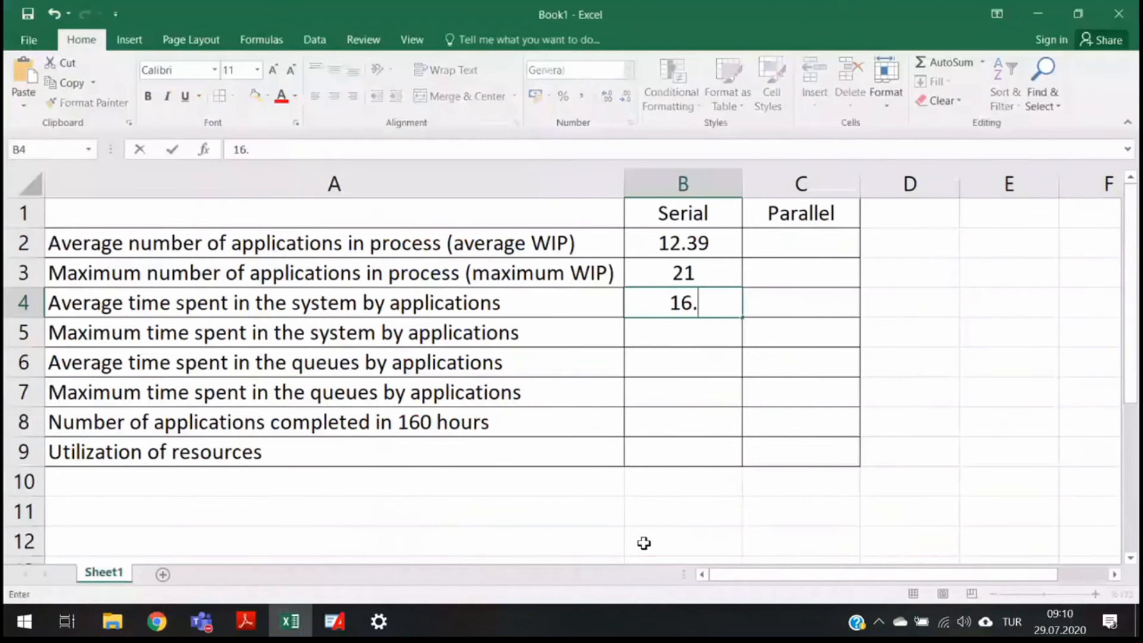
{"action": "type", "text": "08"}
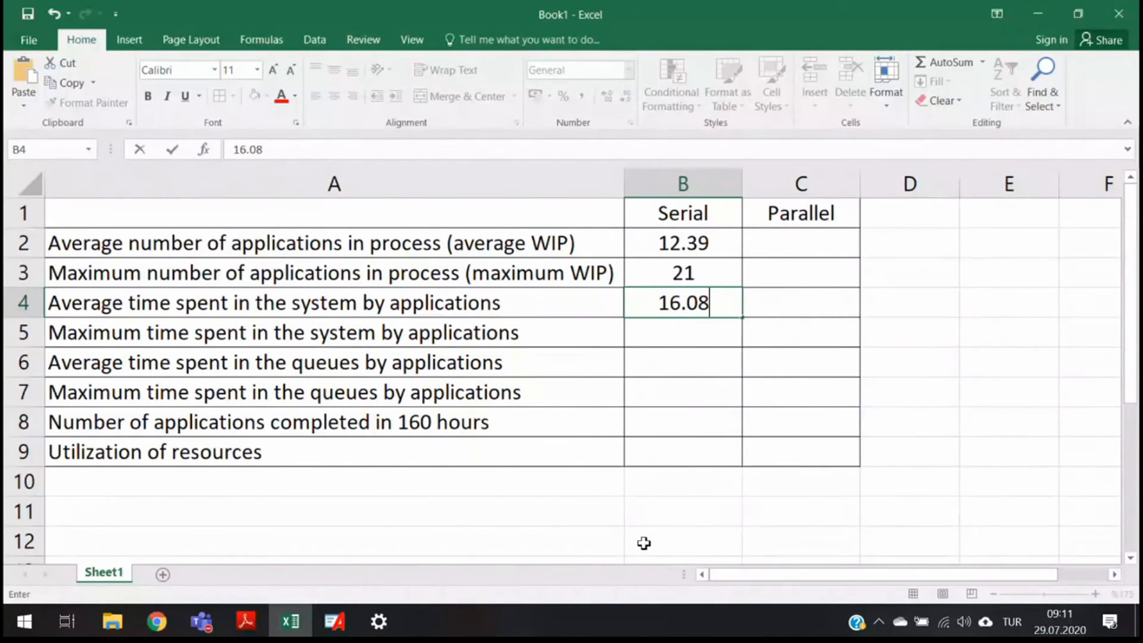
{"action": "key", "text": "Return"}
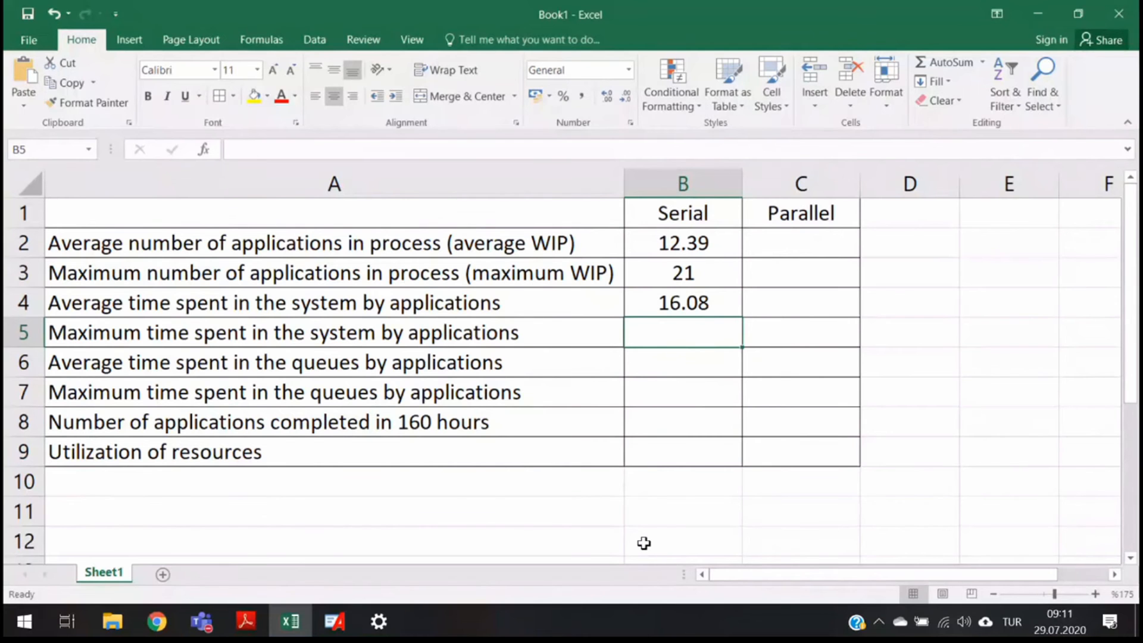
- Enter 27.21 as the Serial maximum time spent in the system, taken from the Total Time maximum
{"action": "key", "text": "alt+Tab"}
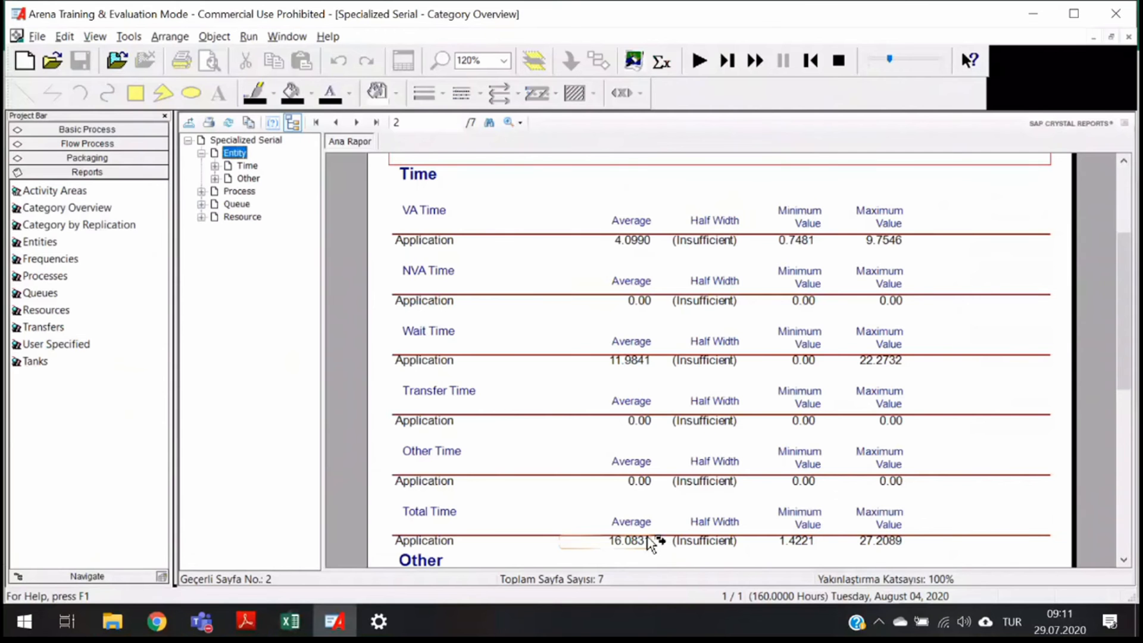
{"action": "scroll", "coordinate": [649, 543], "scroll_direction": "down", "scroll_amount": 3}
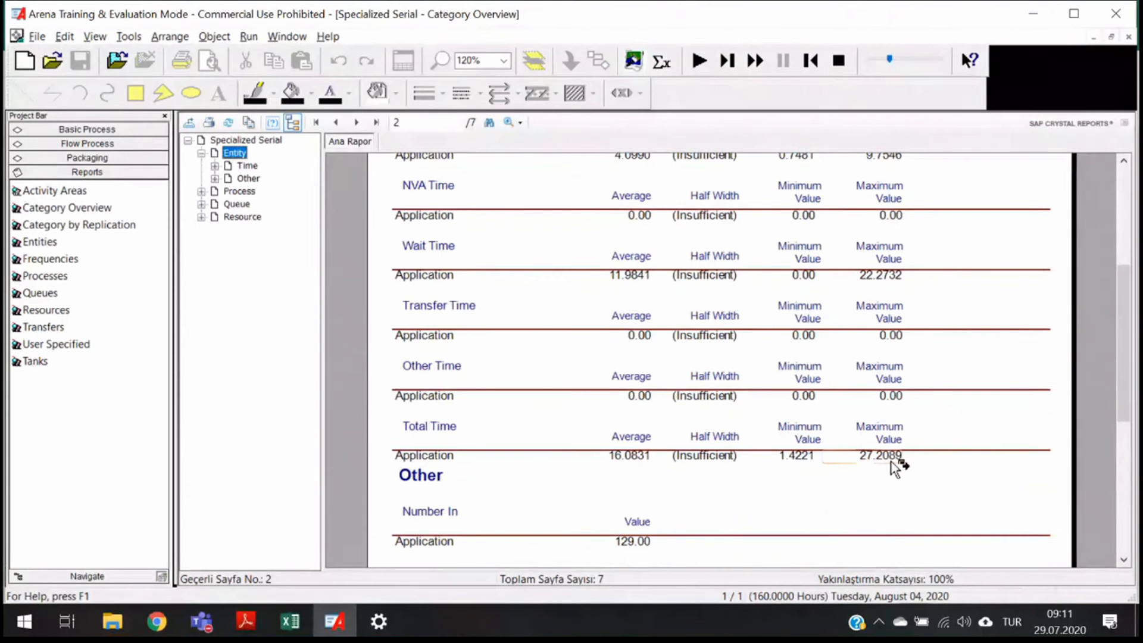
{"action": "key", "text": "alt+Tab"}
{"action": "type", "text": "27.21"}
{"action": "key", "text": "Return"}
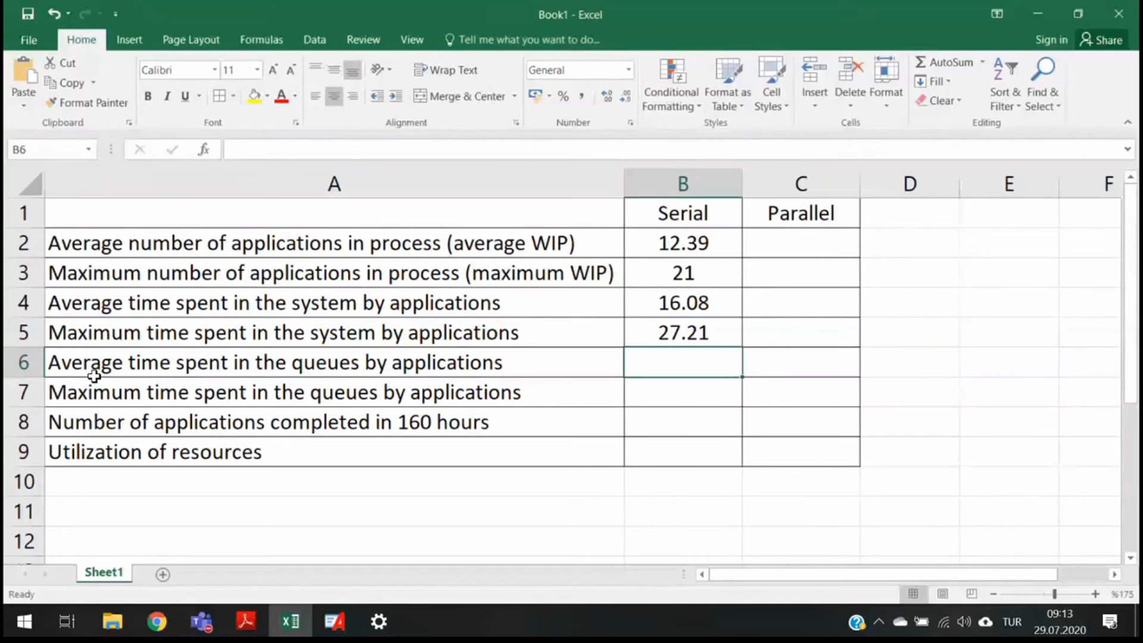
- Enter 11.98 and 22.27 as the Serial average and maximum time spent in queues, from the entity Wait Time
{"action": "key", "text": "alt+Tab"}
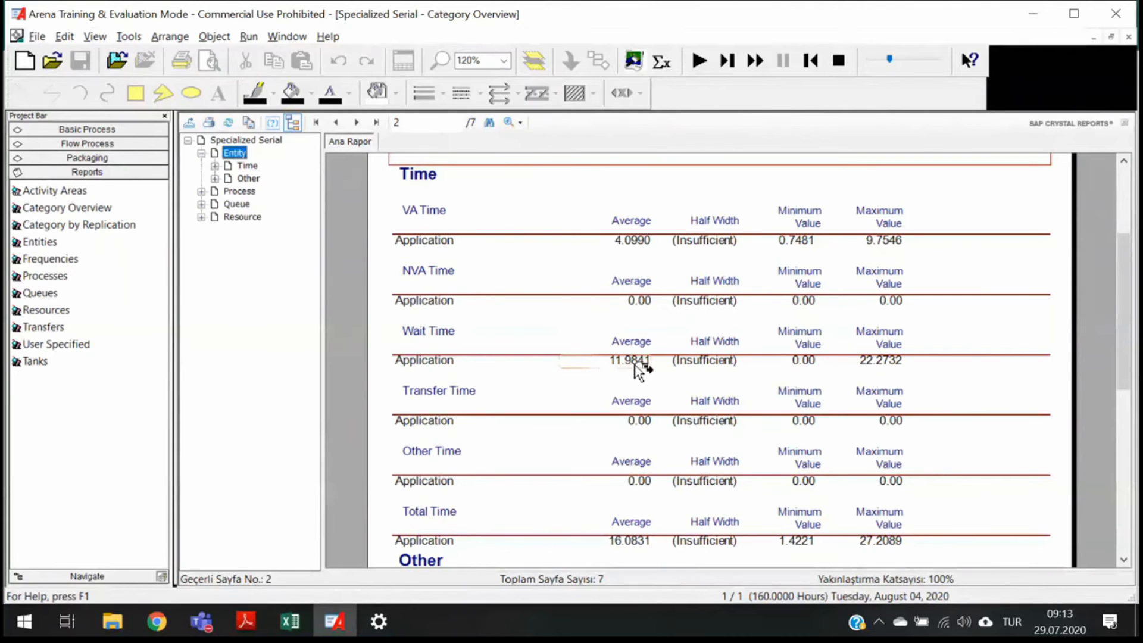
{"action": "key", "text": "alt+Tab"}
{"action": "type", "text": "11.98"}
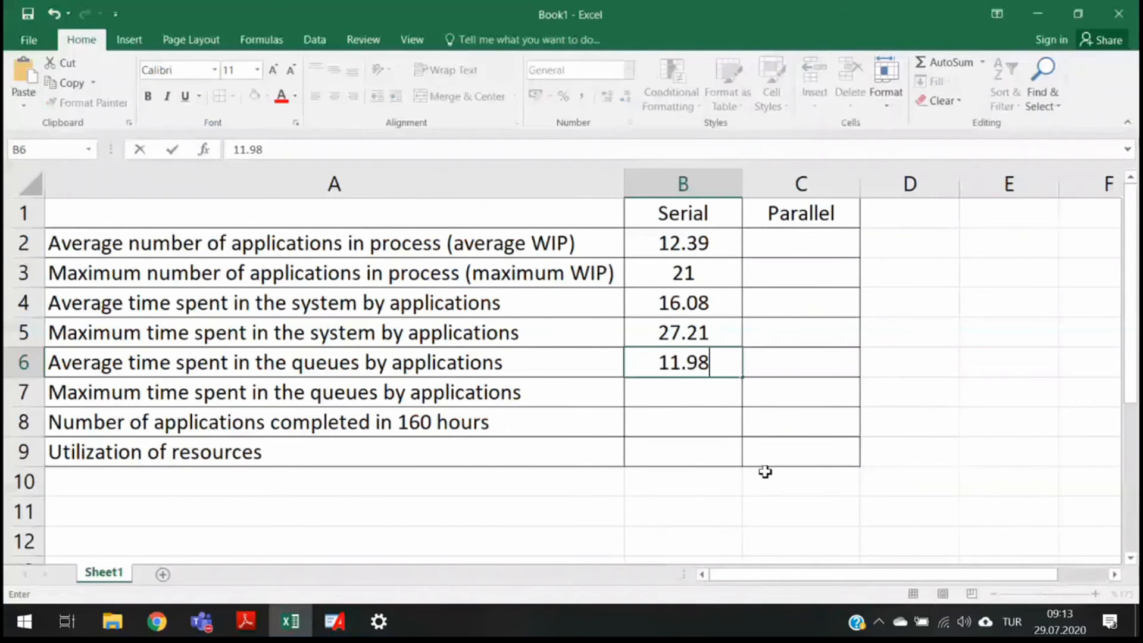
{"action": "key", "text": "alt+Tab"}
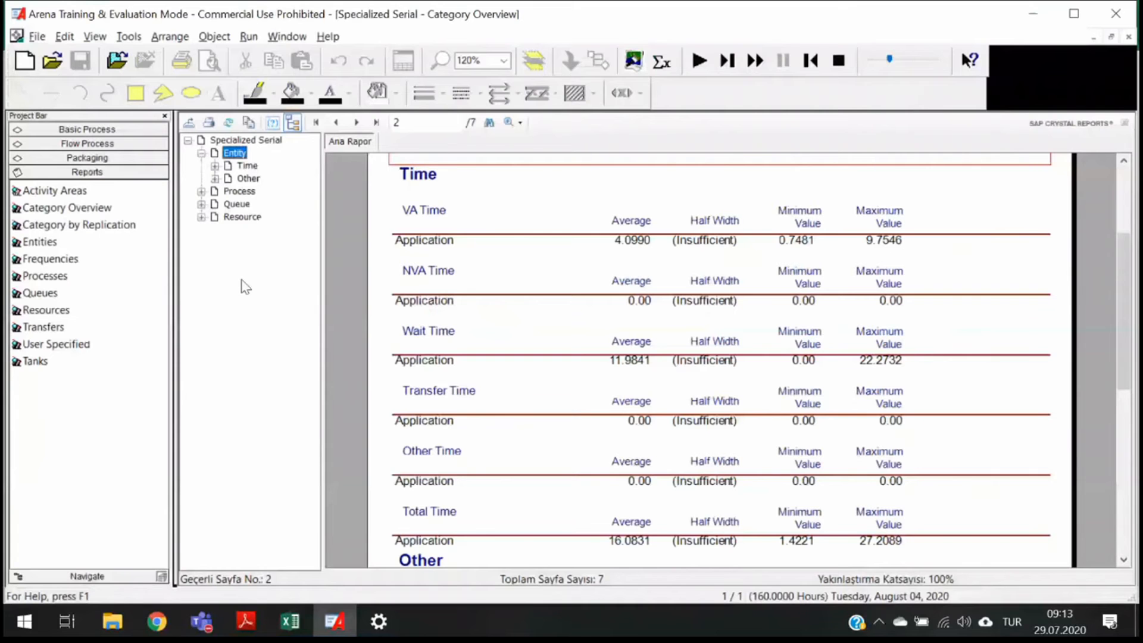
{"action": "left_click", "coordinate": [237, 204]}
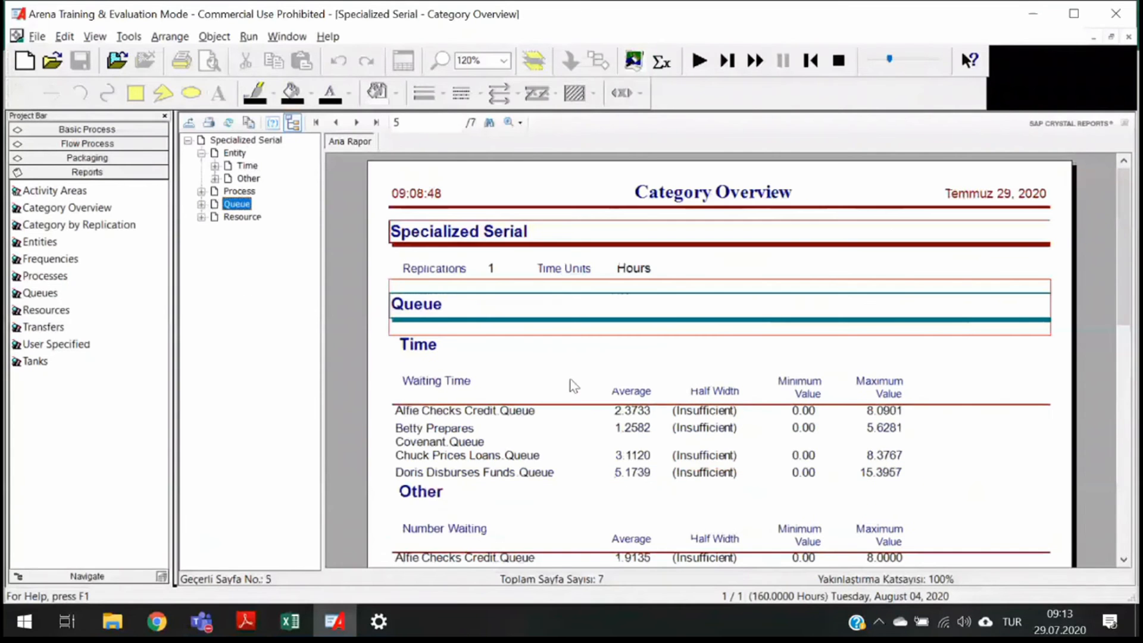
{"action": "scroll", "coordinate": [573, 386], "scroll_direction": "down", "scroll_amount": 3}
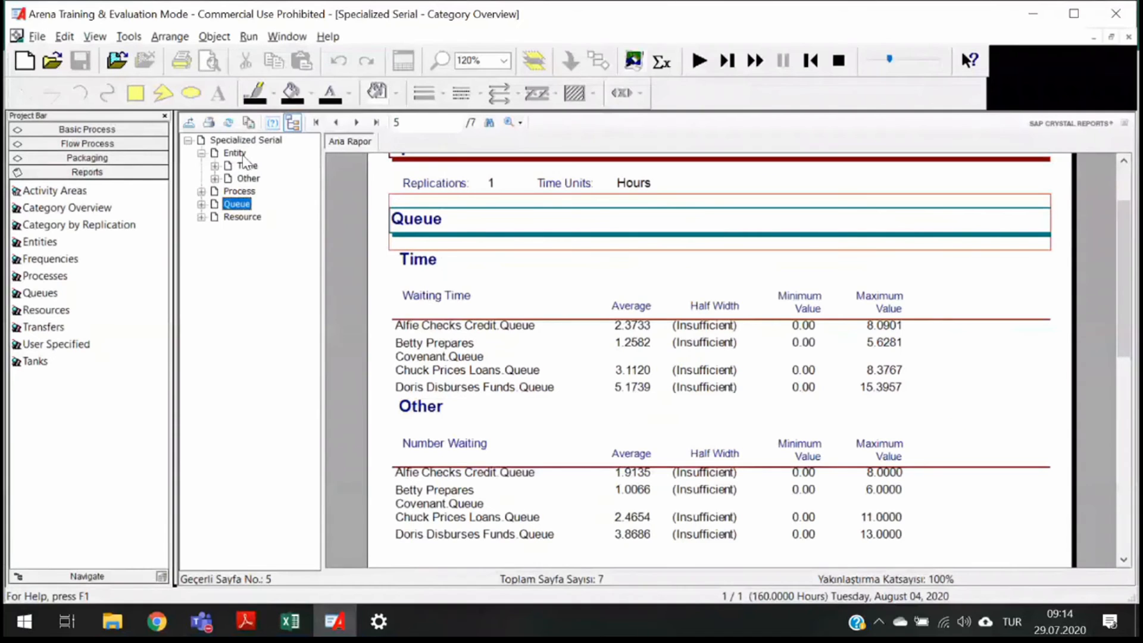
{"action": "left_click", "coordinate": [242, 154]}
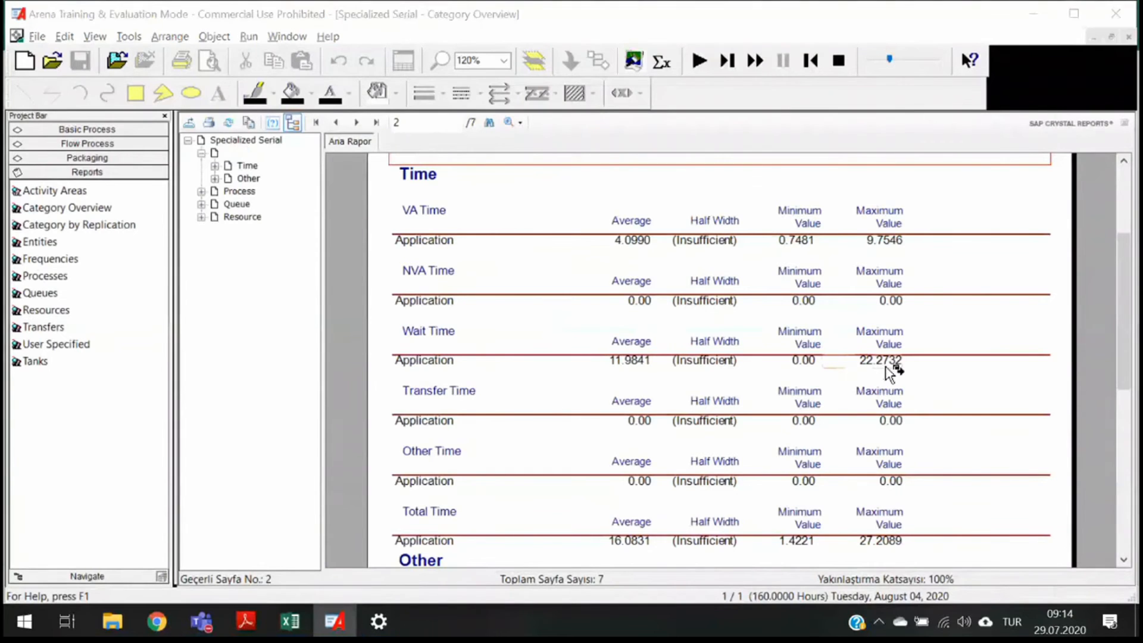
{"action": "key", "text": "alt+Tab"}
{"action": "type", "text": "11.98"}
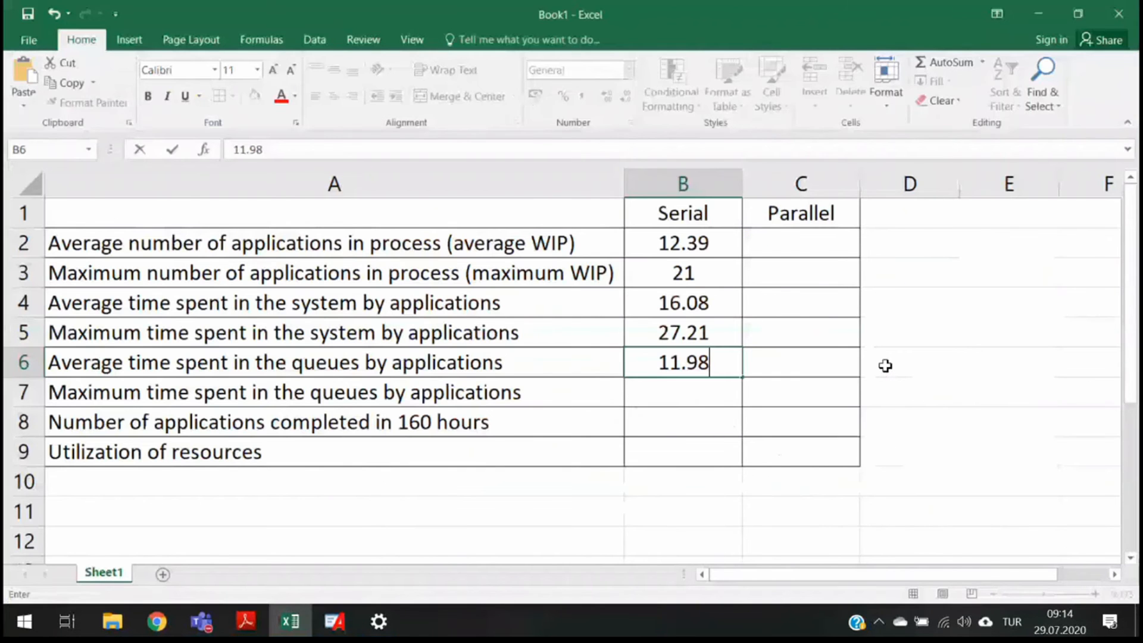
{"action": "key", "text": "Return"}
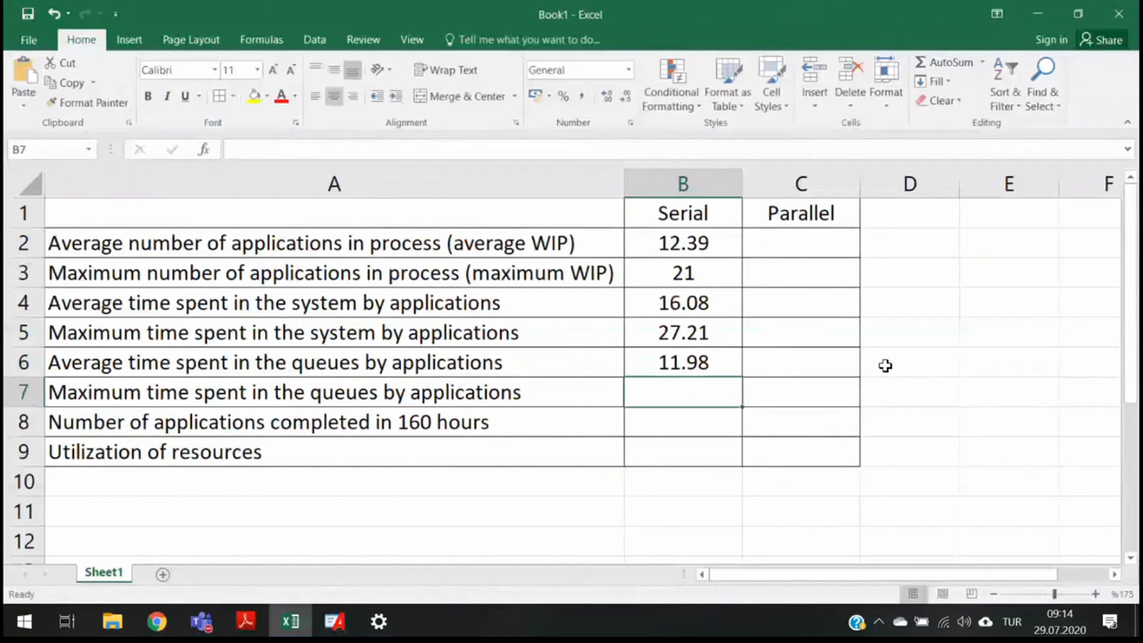
{"action": "type", "text": "22.27"}
{"action": "key", "text": "Return"}
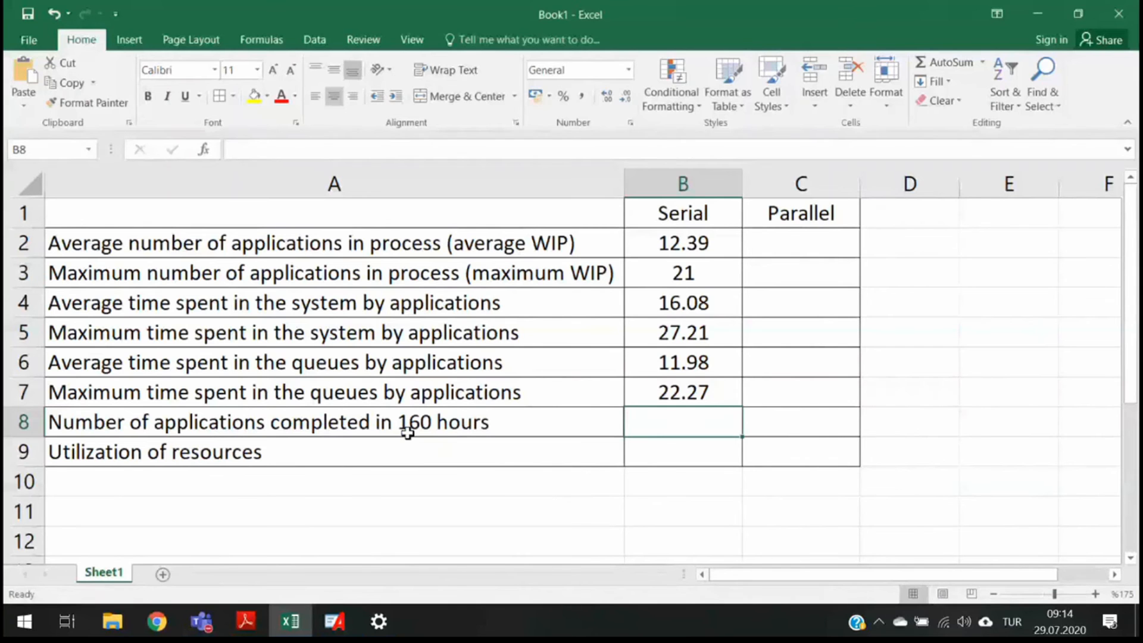
- Enter 117 as the Serial number of applications completed in 160 hours, from the Number Out value
{"action": "key", "text": "alt+Tab"}
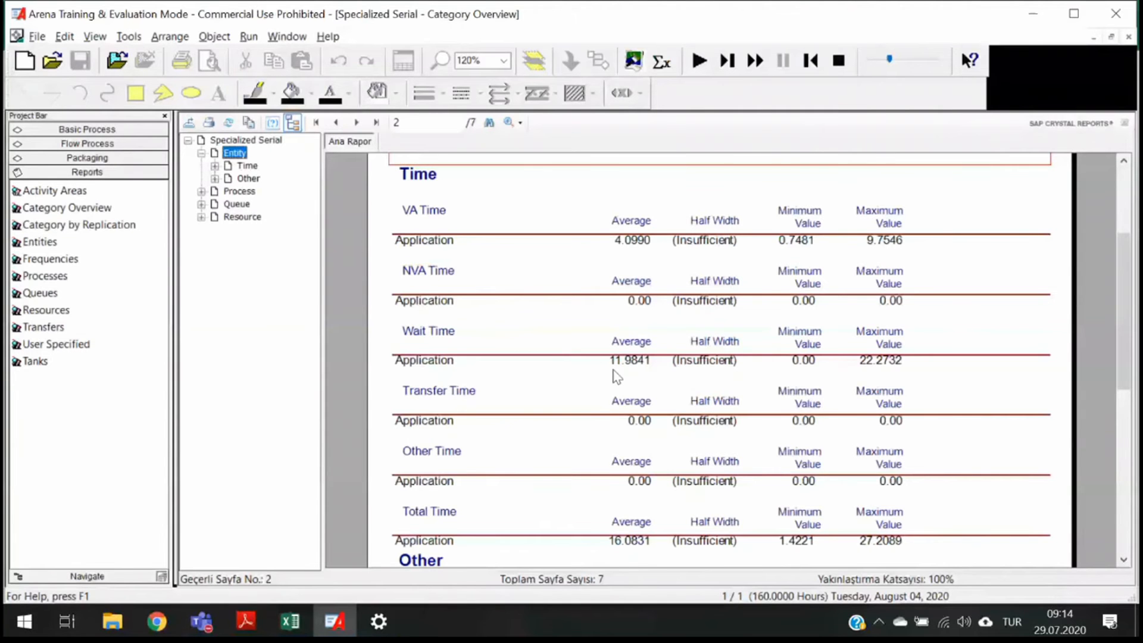
{"action": "scroll", "coordinate": [616, 375], "scroll_direction": "down", "scroll_amount": 3}
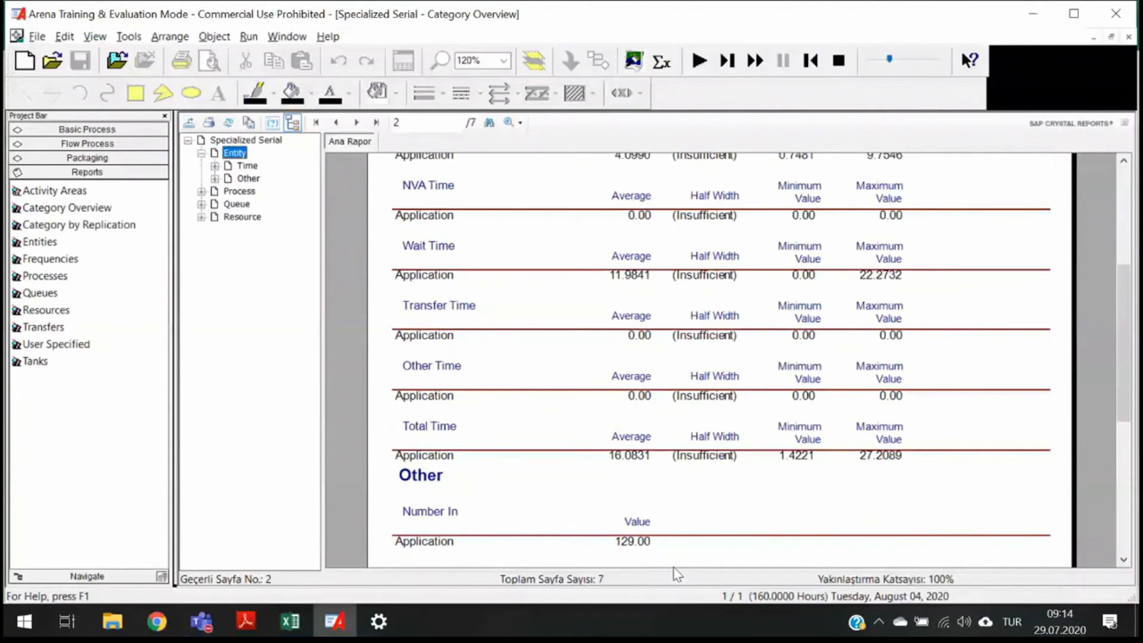
{"action": "scroll", "coordinate": [640, 543], "scroll_direction": "down", "scroll_amount": 6}
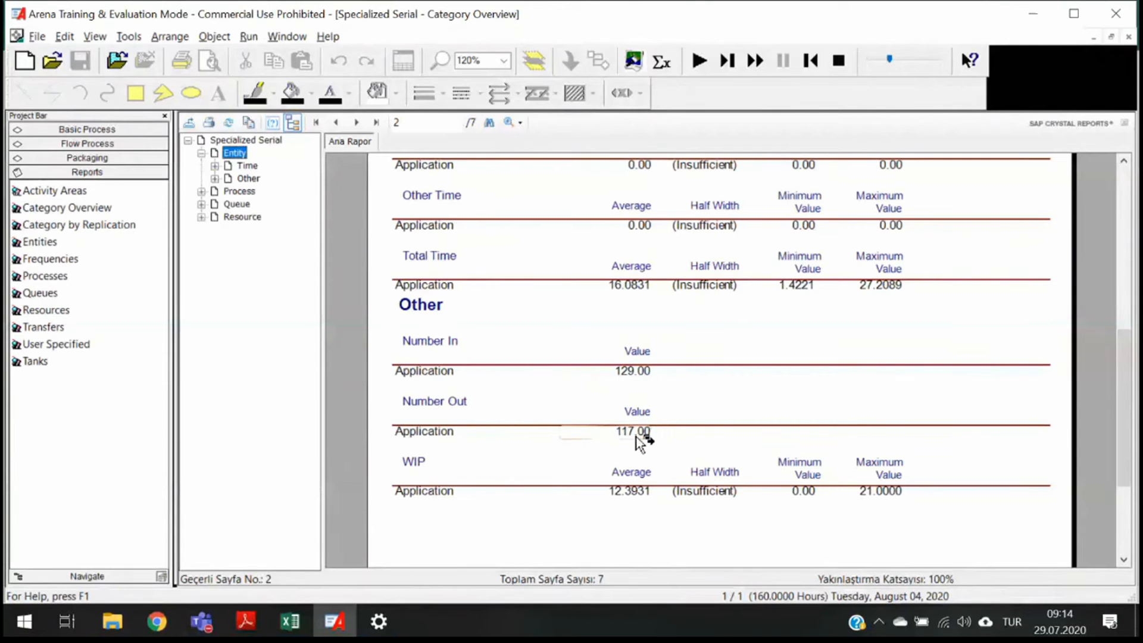
{"action": "key", "text": "alt+Tab"}
{"action": "type", "text": "117"}
{"action": "key", "text": "Return"}
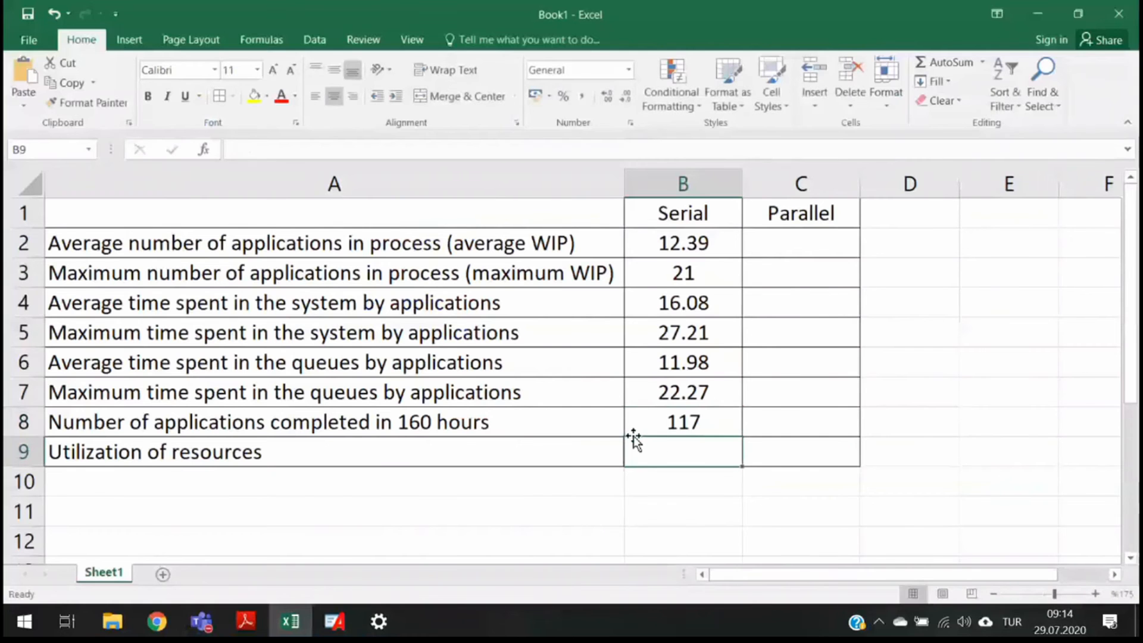
- Examine the Resource section of the report for the utilization of each clerk
{"action": "key", "text": "alt+Tab"}
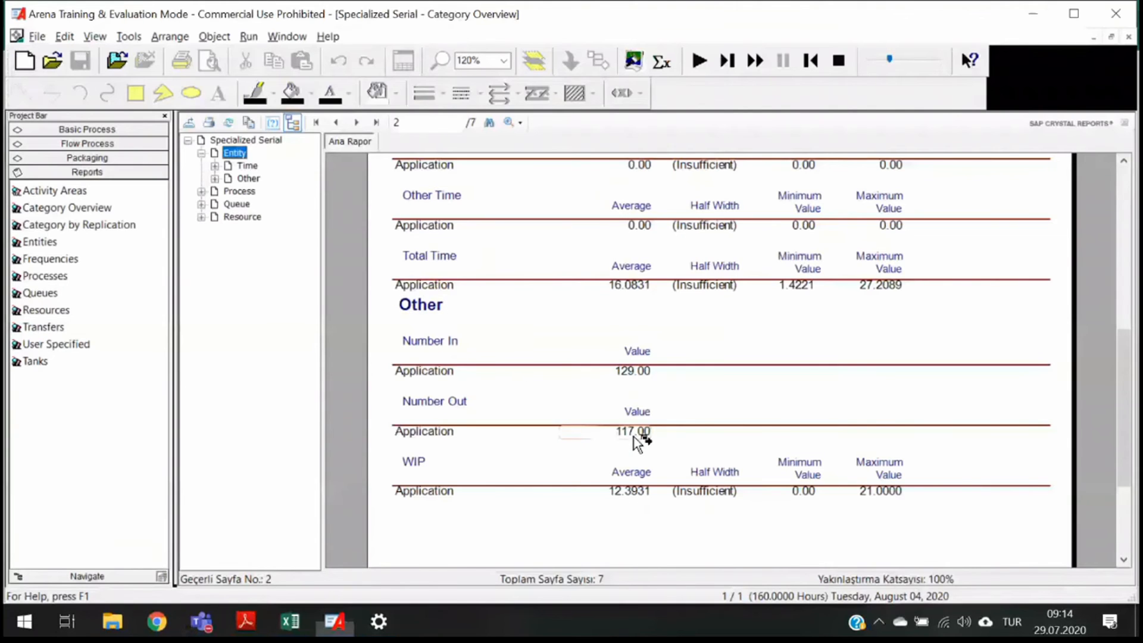
{"action": "left_click", "coordinate": [241, 217]}
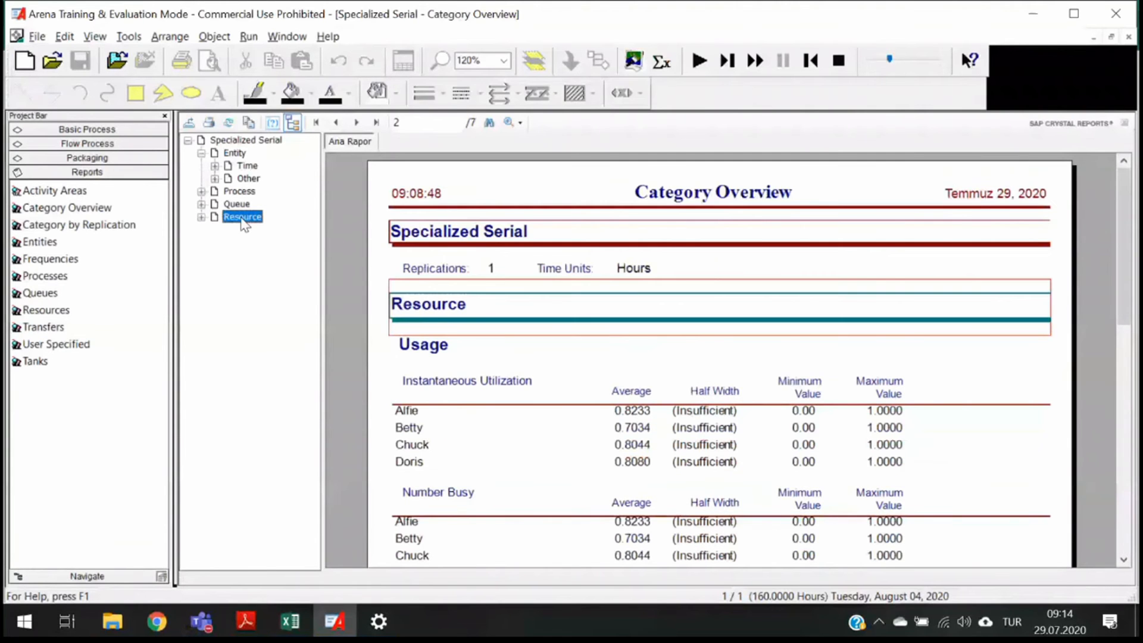
{"action": "scroll", "coordinate": [613, 332], "scroll_direction": "down", "scroll_amount": 5}
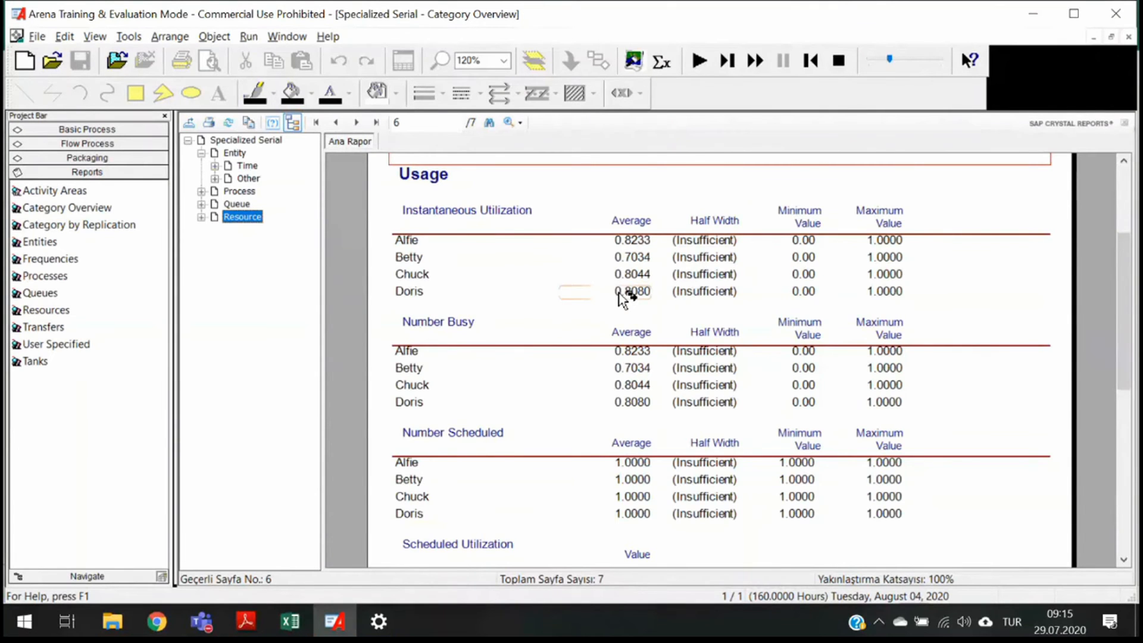
{"action": "scroll", "coordinate": [622, 296], "scroll_direction": "down", "scroll_amount": 8}
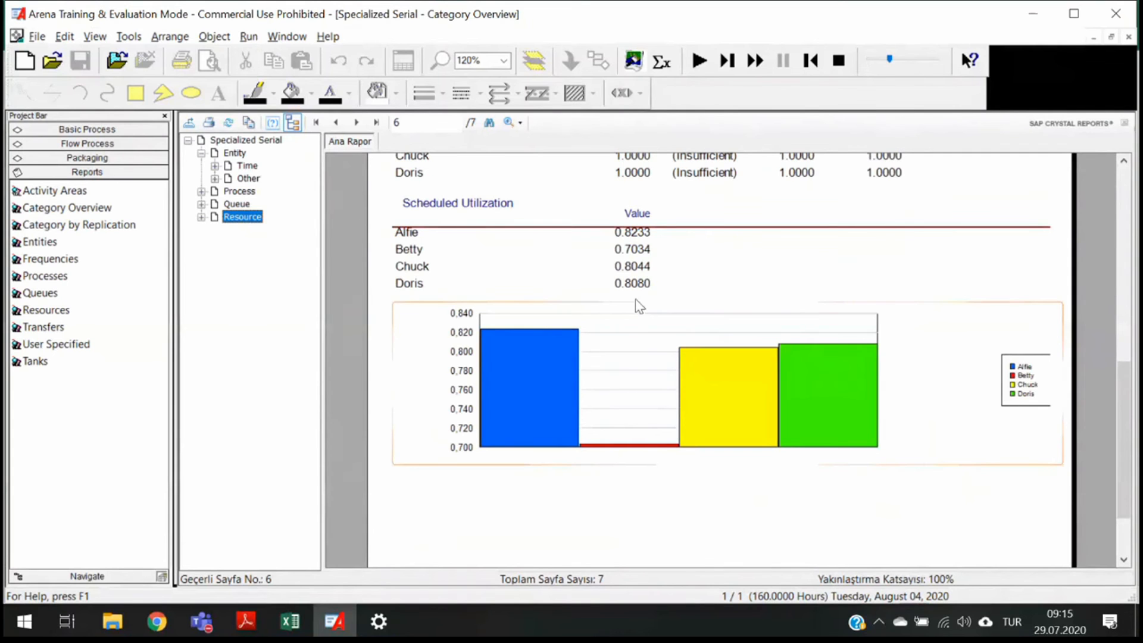
{"action": "scroll", "coordinate": [639, 305], "scroll_direction": "up", "scroll_amount": 3}
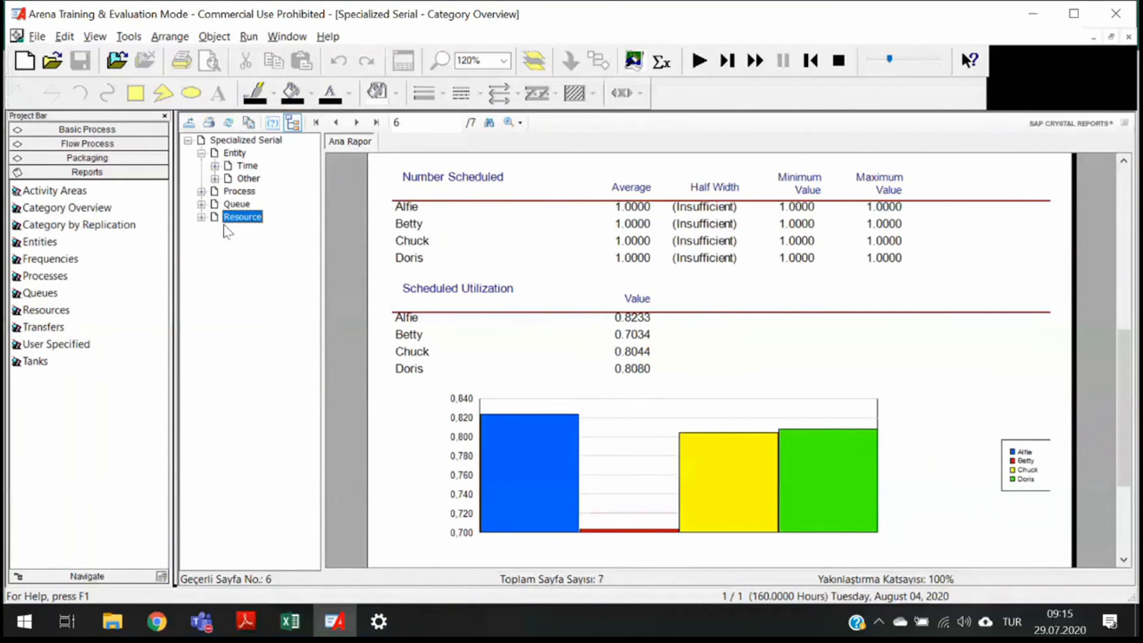
{"action": "left_click", "coordinate": [201, 191]}
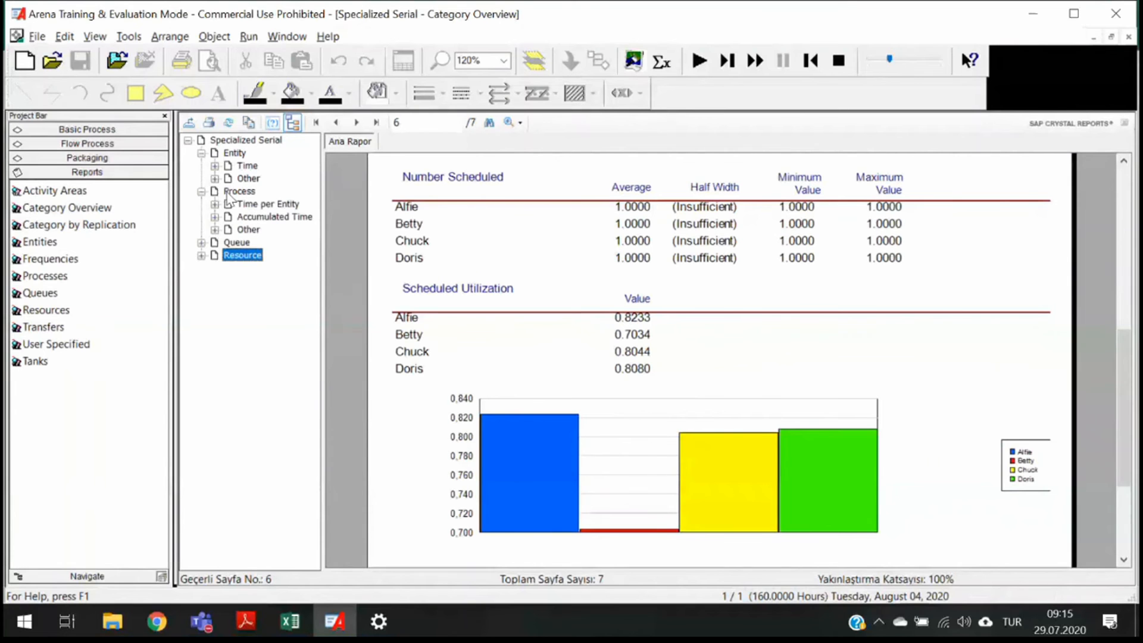
{"action": "scroll", "coordinate": [560, 299], "scroll_direction": "up", "scroll_amount": 5}
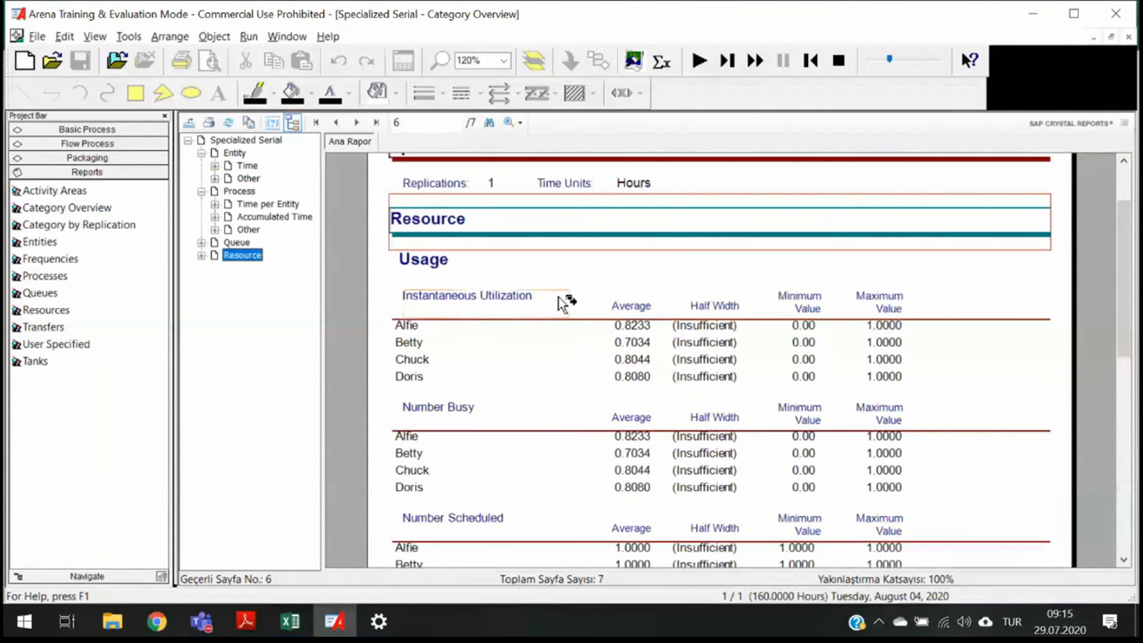
{"action": "scroll", "coordinate": [563, 303], "scroll_direction": "down", "scroll_amount": 4}
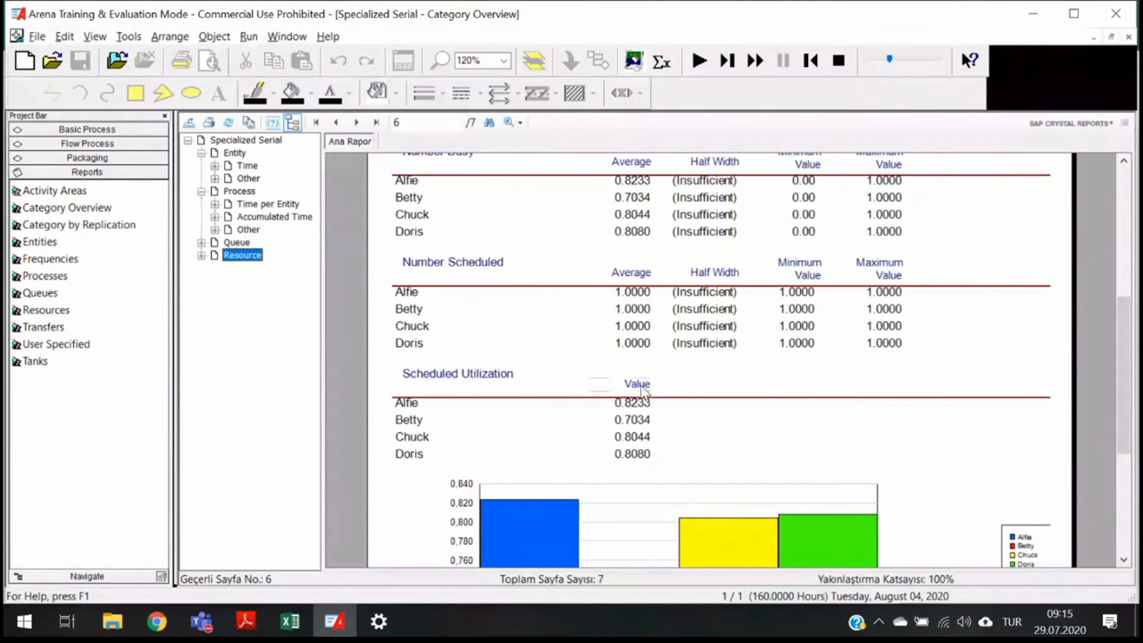
{"action": "scroll", "coordinate": [643, 344], "scroll_direction": "up", "scroll_amount": 3}
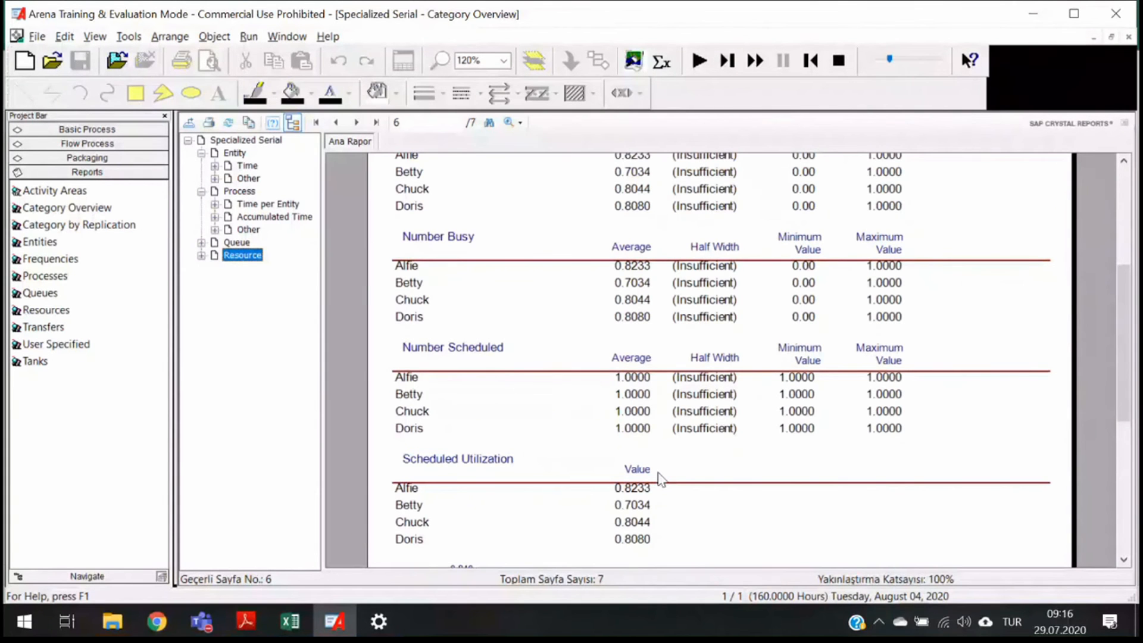
{"action": "scroll", "coordinate": [659, 478], "scroll_direction": "down", "scroll_amount": 3}
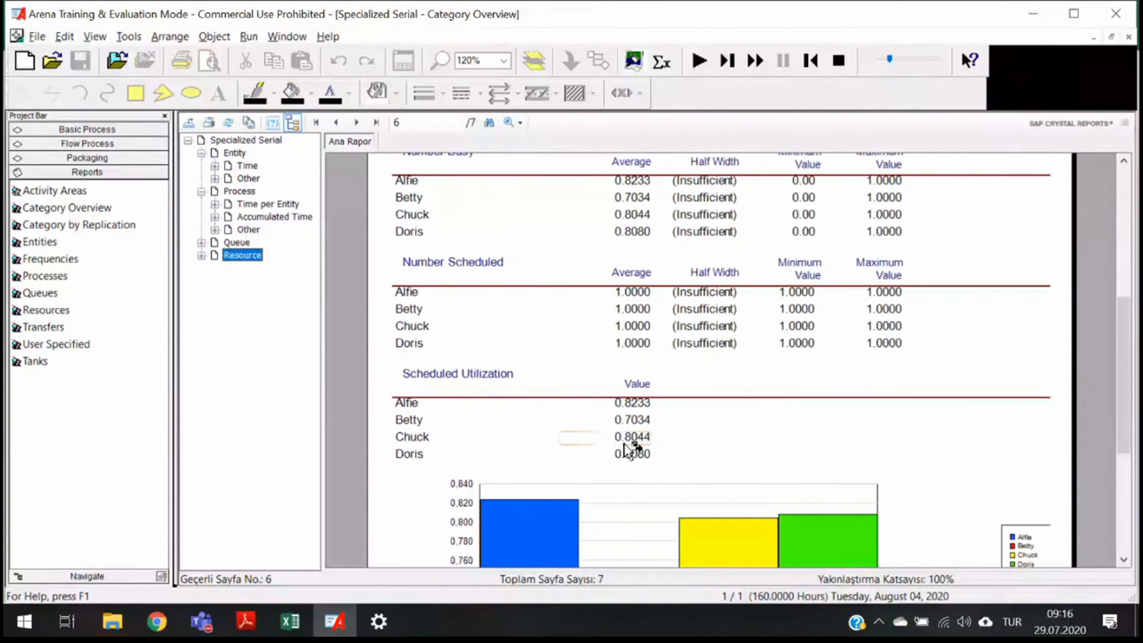
{"action": "scroll", "coordinate": [626, 451], "scroll_direction": "up", "scroll_amount": 3}
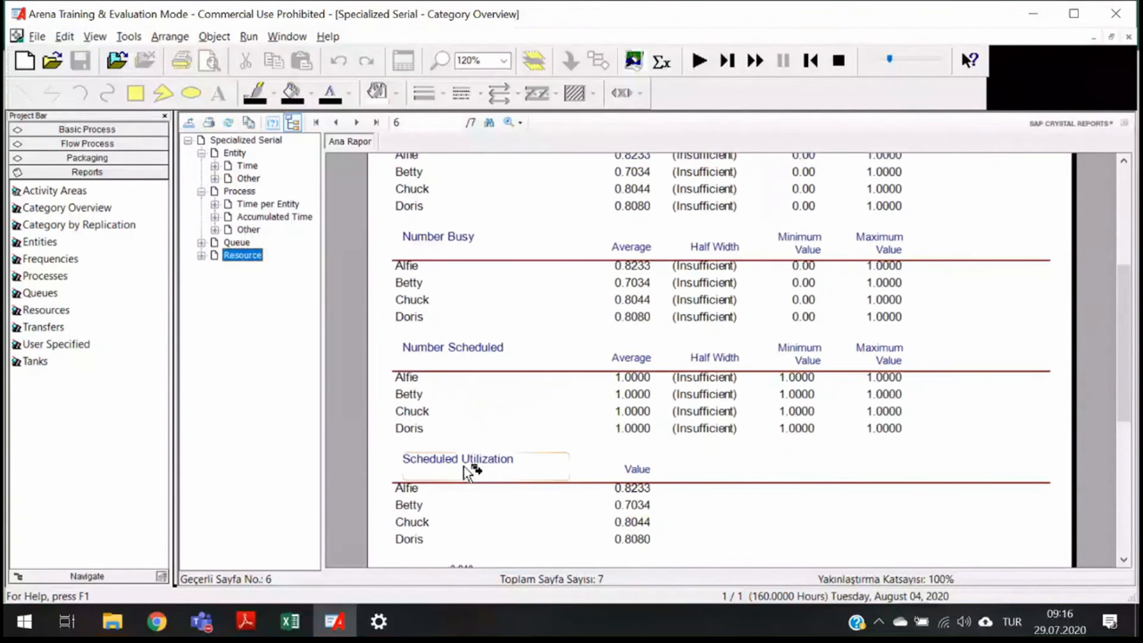
{"action": "scroll", "coordinate": [606, 474], "scroll_direction": "up", "scroll_amount": 9}
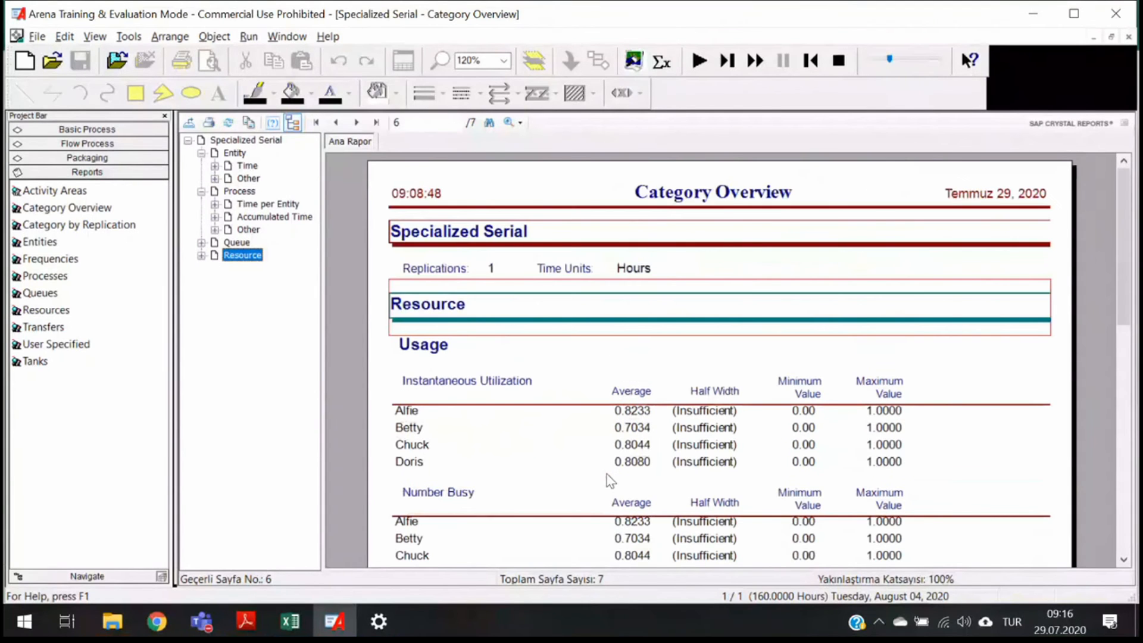
- Enter 0.78 as the Serial utilization of resources and switch to File Explorer
{"action": "key", "text": "alt+Tab"}
{"action": "type", "text": "0.78"}
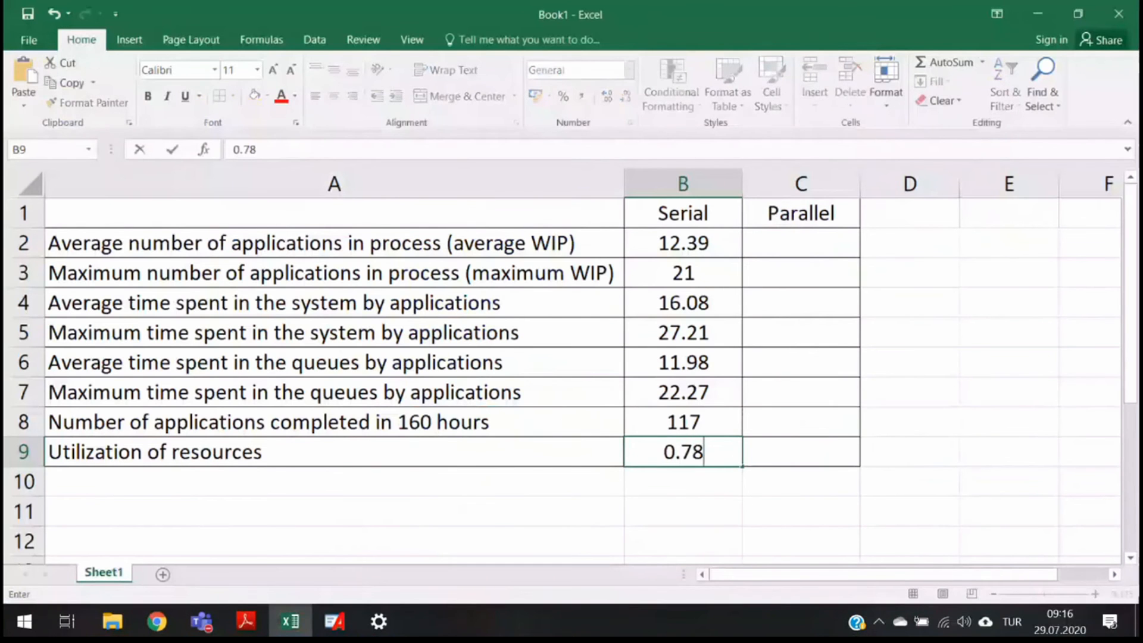
{"action": "key", "text": "Return"}
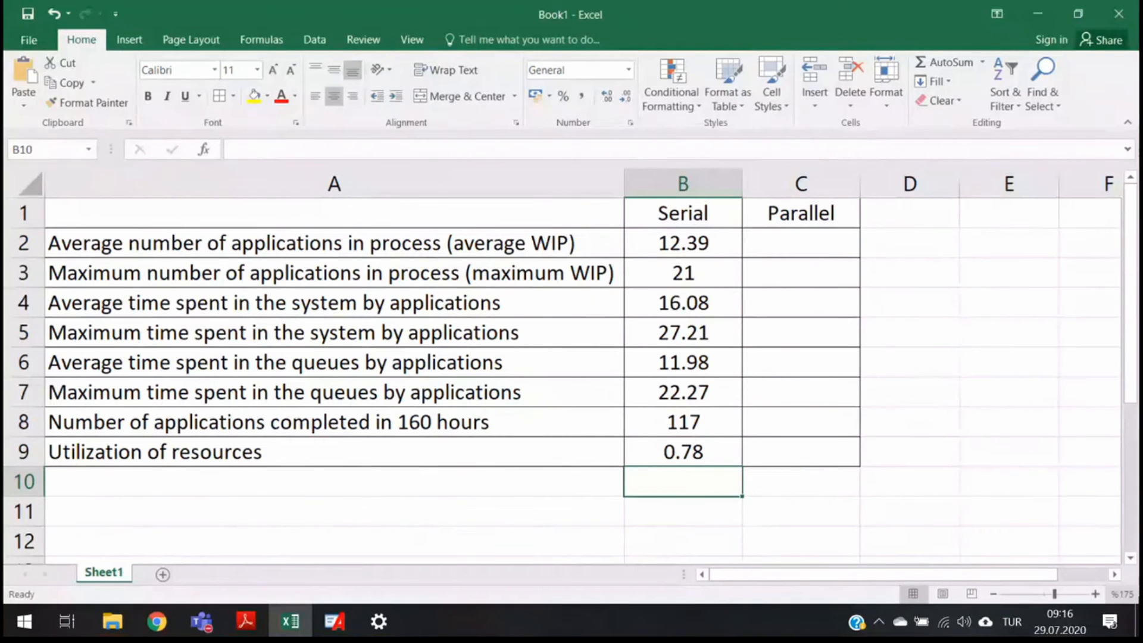
{"action": "left_click", "coordinate": [113, 623]}
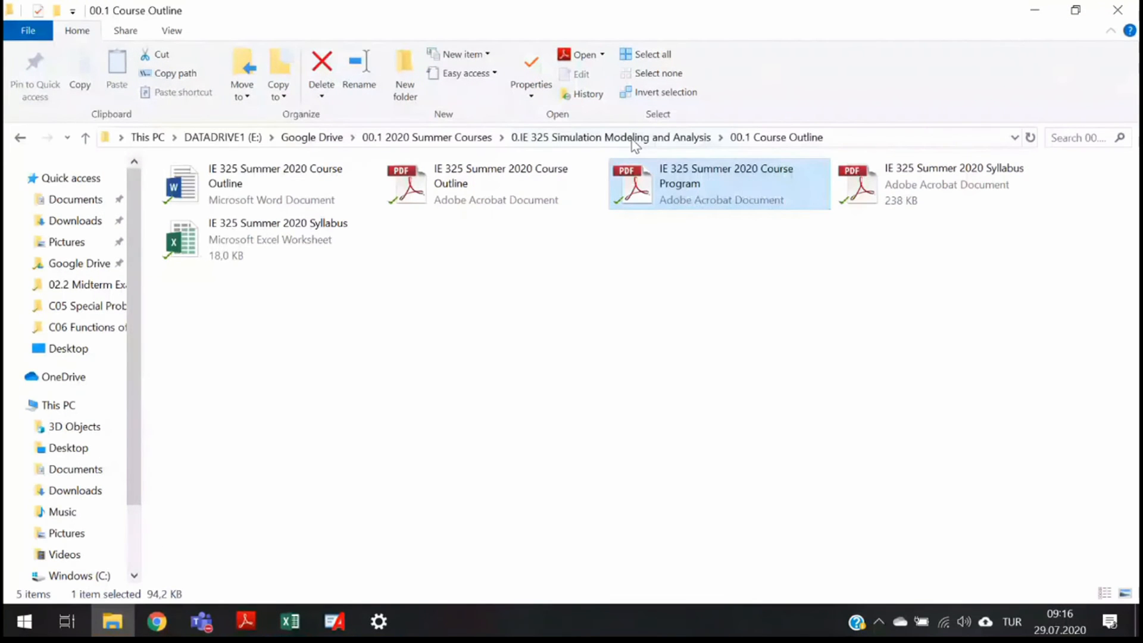
- Open the Specialized Serial model from the Week 05 ARENA Models W05 folder of the IE 325 course
{"action": "left_click", "coordinate": [631, 140]}
{"action": "left_click", "coordinate": [467, 139]}
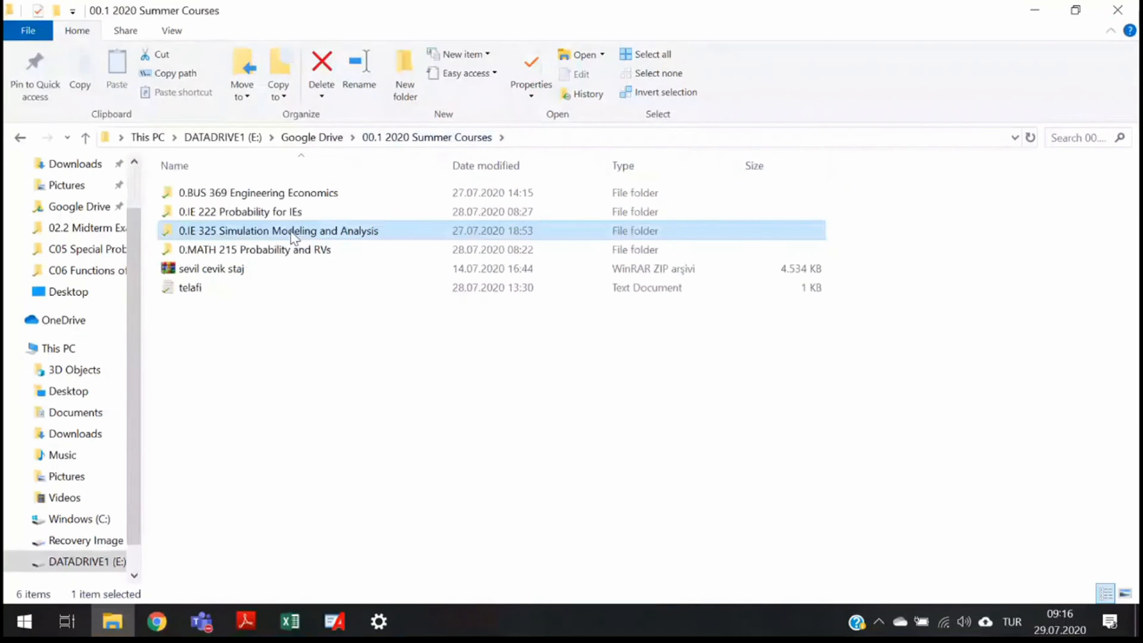
{"action": "double_click", "coordinate": [291, 231]}
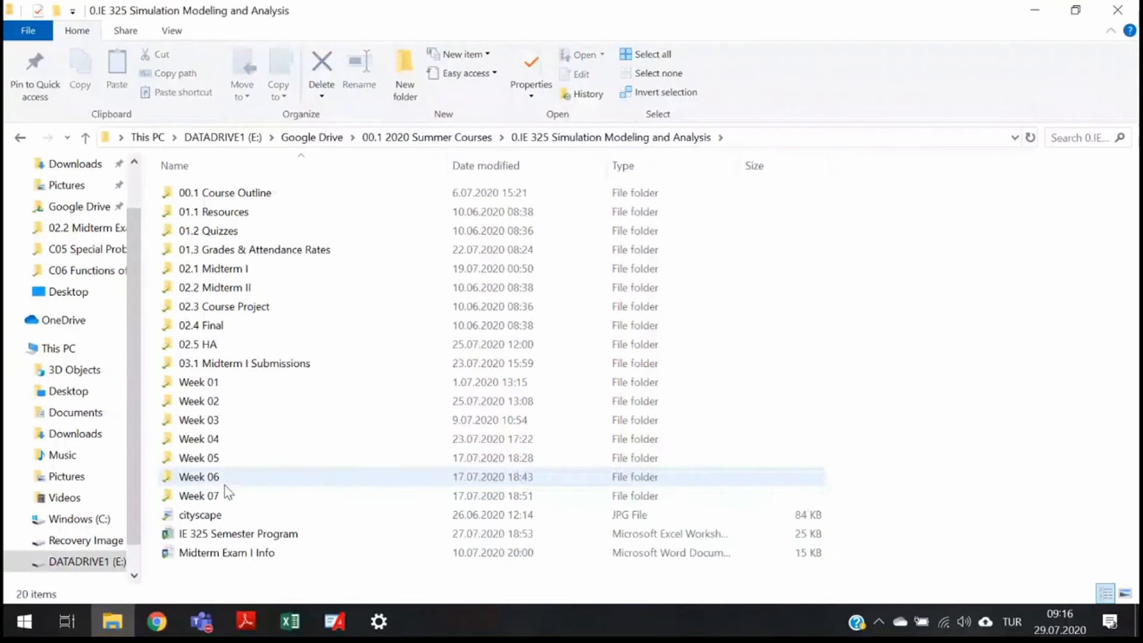
{"action": "double_click", "coordinate": [214, 458]}
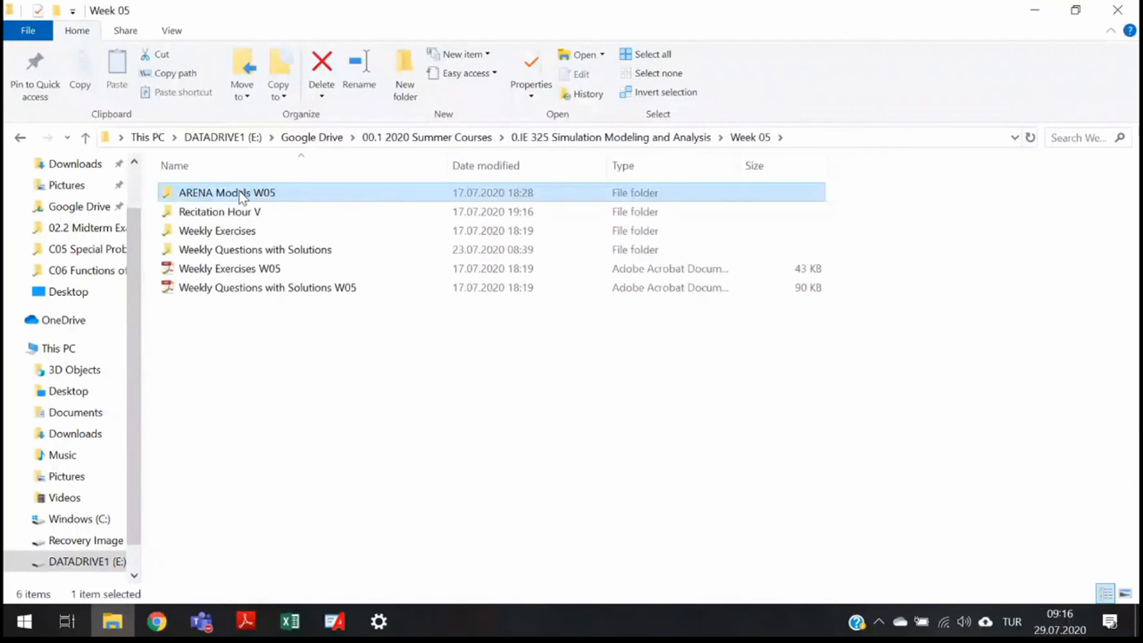
{"action": "double_click", "coordinate": [241, 197]}
{"action": "double_click", "coordinate": [238, 198]}
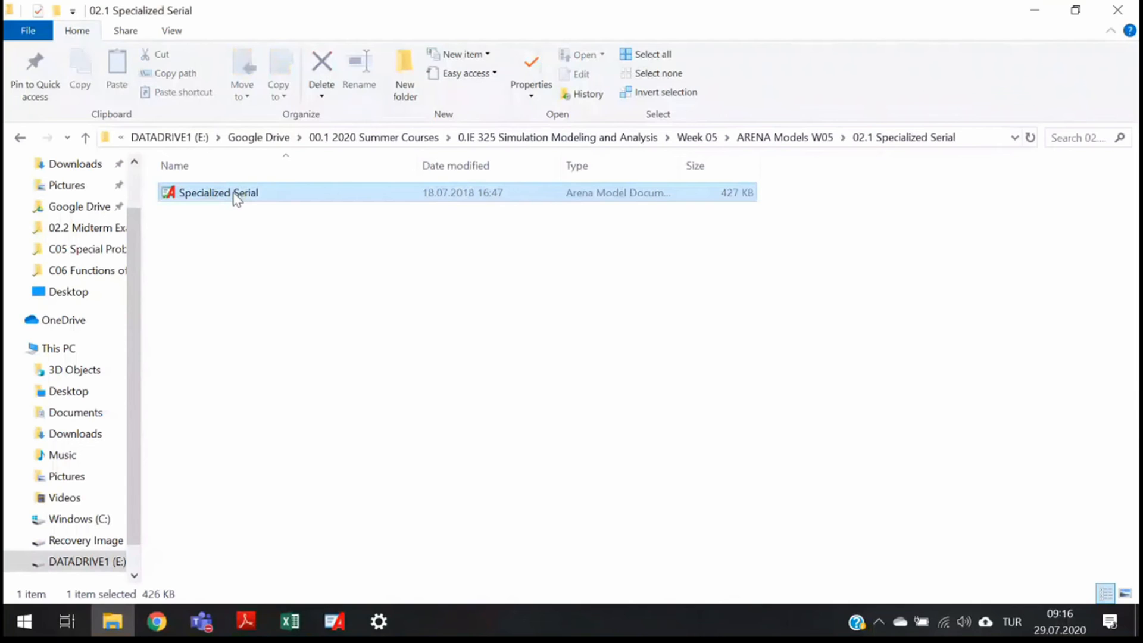
{"action": "double_click", "coordinate": [238, 198]}
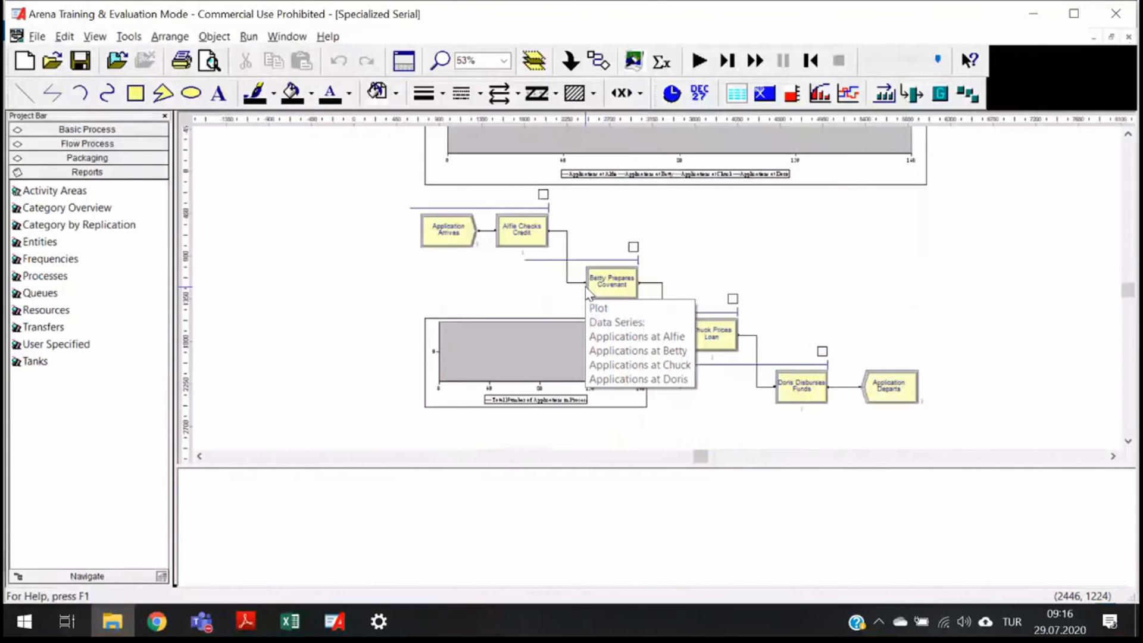
- Inspect the model's flowchart, plots and the resource pictures above each clerk's process
{"action": "scroll", "coordinate": [801, 283], "scroll_direction": "up", "scroll_amount": 2}
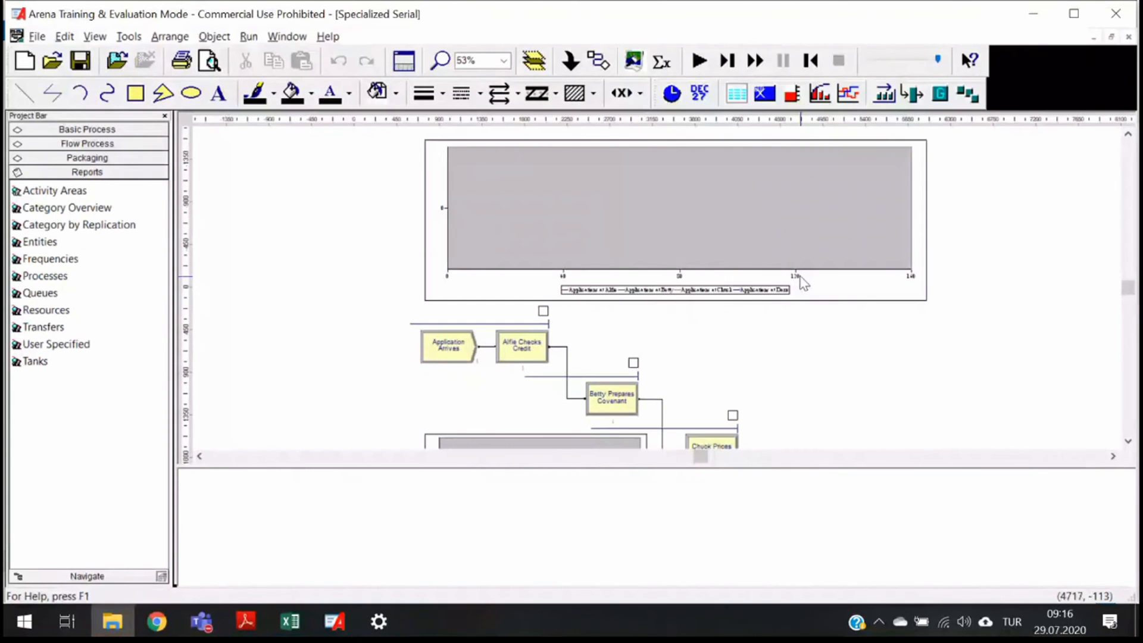
{"action": "scroll", "coordinate": [801, 282], "scroll_direction": "up", "scroll_amount": 2}
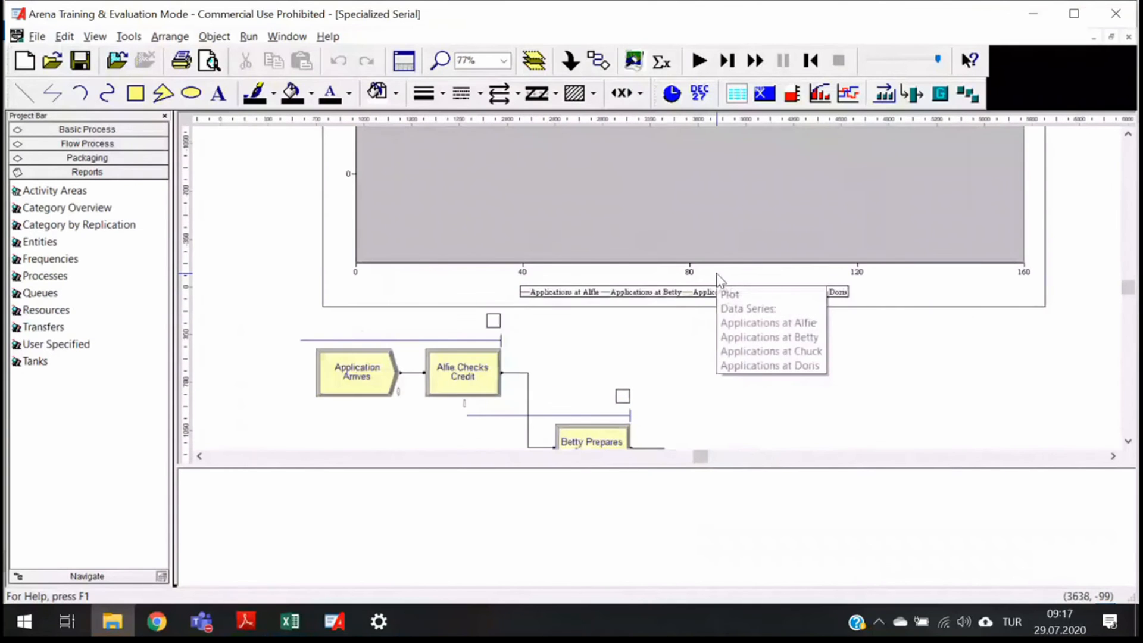
{"action": "scroll", "coordinate": [697, 309], "scroll_direction": "down", "scroll_amount": 3}
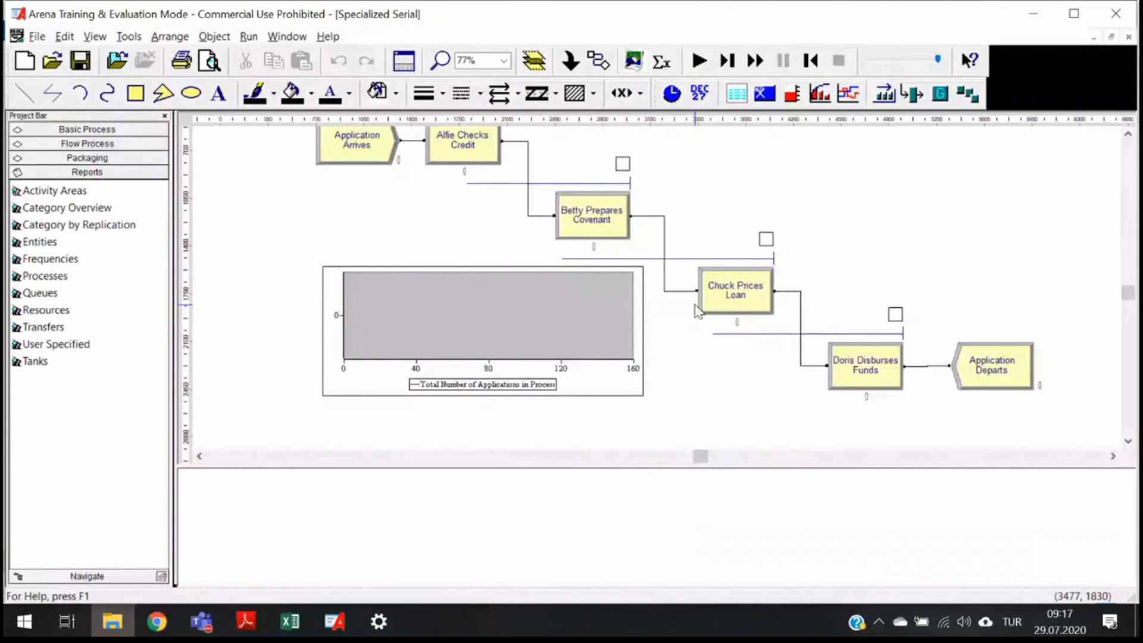
{"action": "scroll", "coordinate": [696, 310], "scroll_direction": "up", "scroll_amount": 2}
{"action": "left_click", "coordinate": [493, 205]}
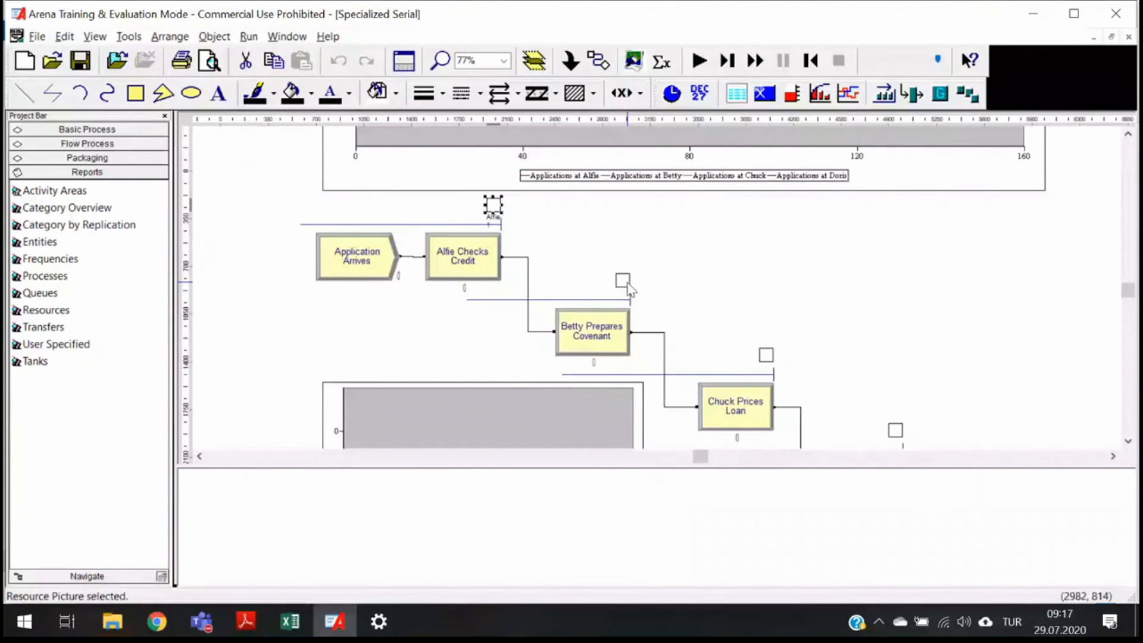
{"action": "left_click", "coordinate": [766, 355]}
{"action": "scroll", "coordinate": [910, 343], "scroll_direction": "down", "scroll_amount": 2}
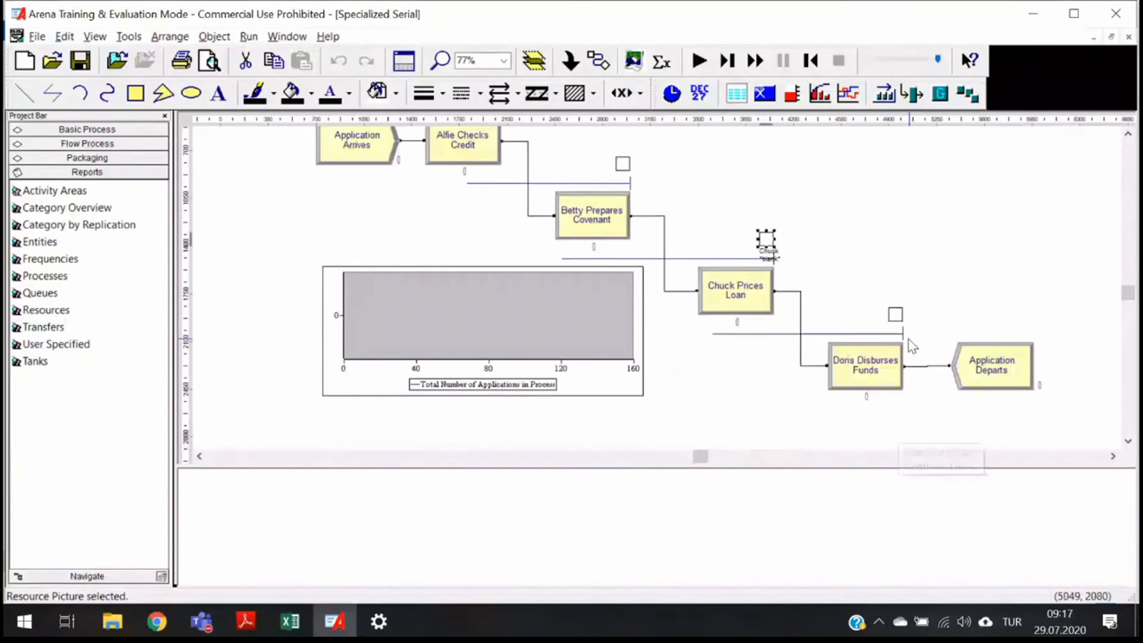
{"action": "left_click", "coordinate": [895, 314]}
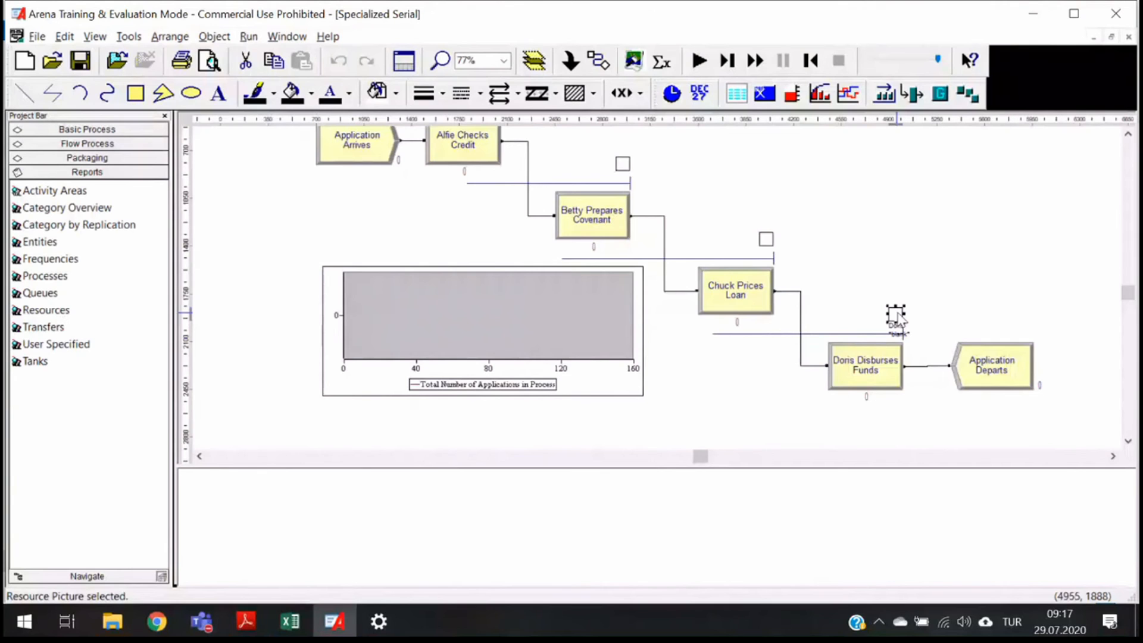
{"action": "scroll", "coordinate": [899, 319], "scroll_direction": "up", "scroll_amount": 4}
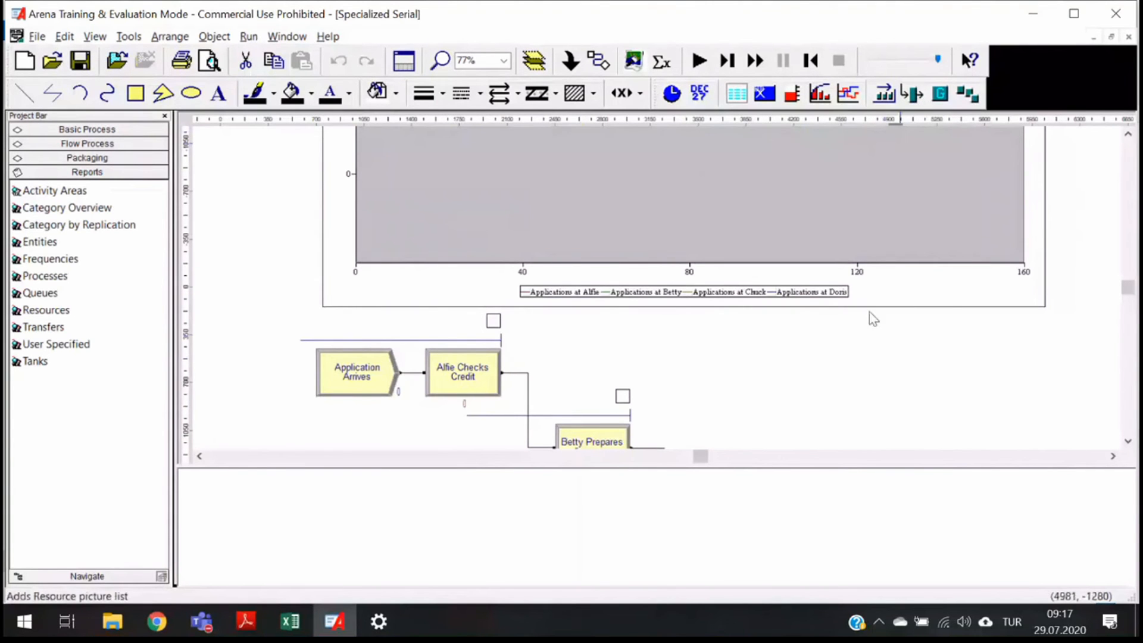
{"action": "left_click", "coordinate": [914, 94]}
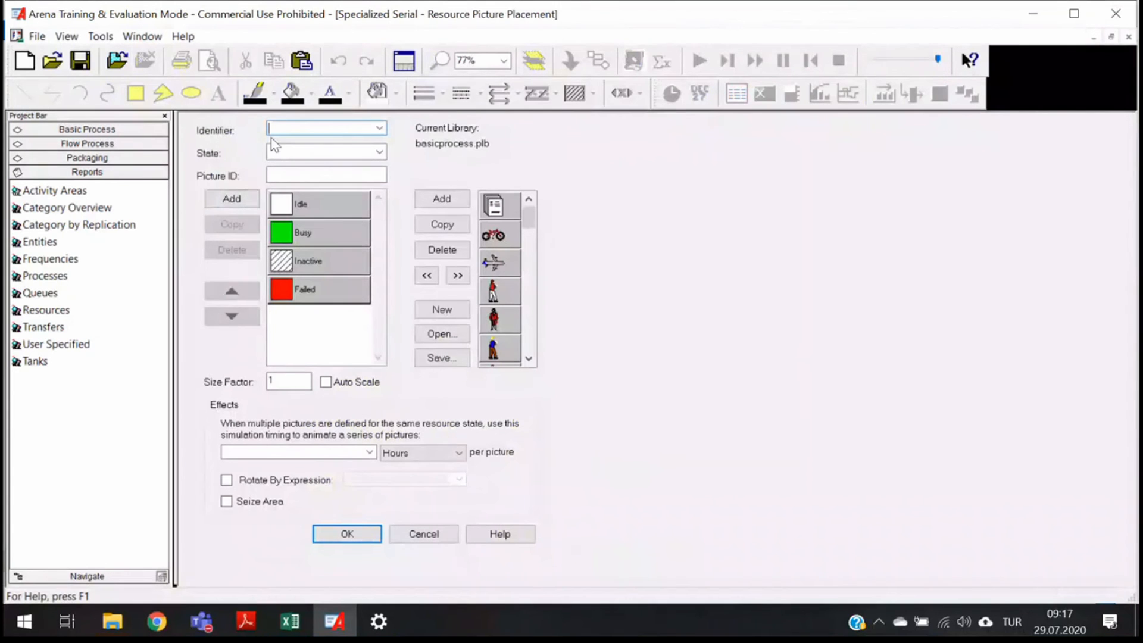
{"action": "left_click", "coordinate": [379, 128]}
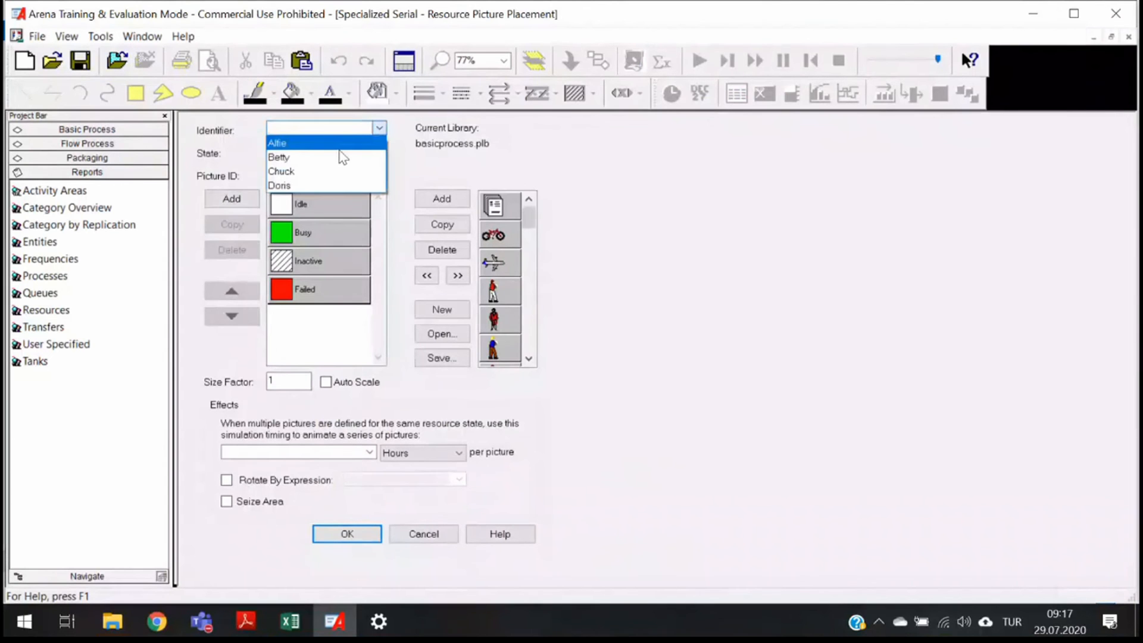
{"action": "left_click", "coordinate": [327, 218]}
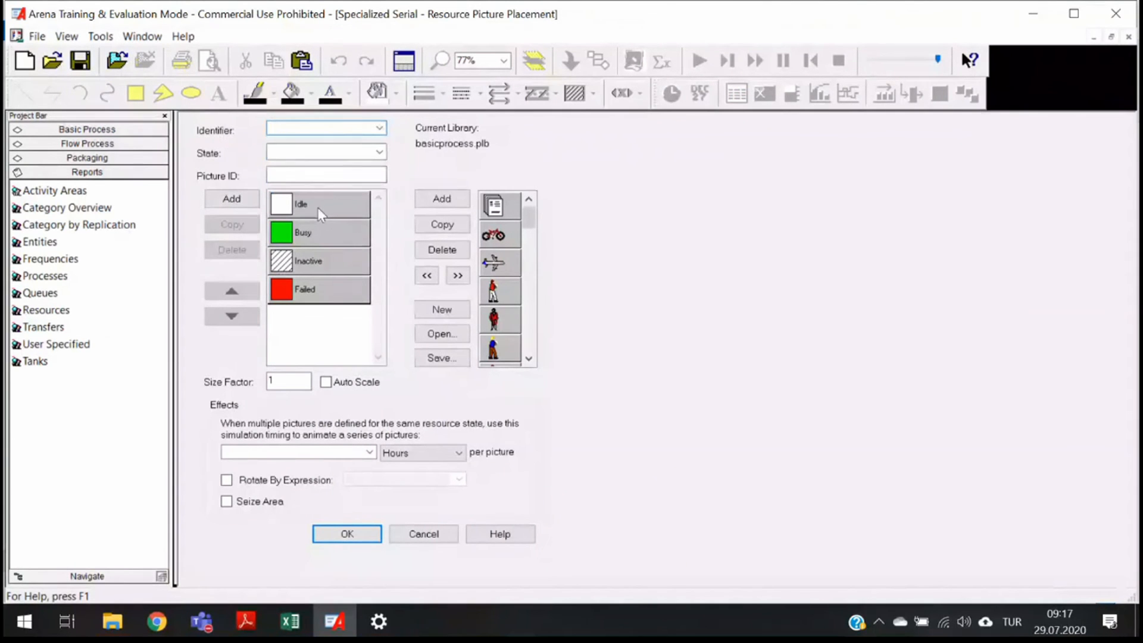
{"action": "left_click", "coordinate": [416, 537]}
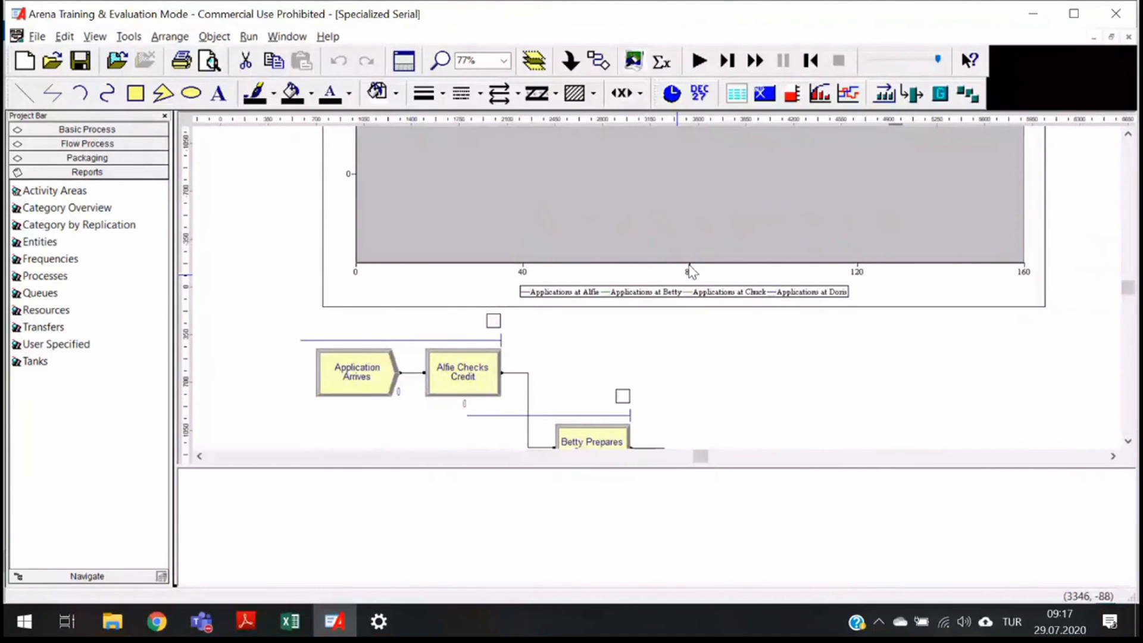
- Examine the applications-per-clerk plot and the total number of applications in process plot
{"action": "scroll", "coordinate": [704, 329], "scroll_direction": "up", "scroll_amount": 4}
{"action": "scroll", "coordinate": [566, 317], "scroll_direction": "down", "scroll_amount": 4}
{"action": "scroll", "coordinate": [556, 276], "scroll_direction": "up", "scroll_amount": 2}
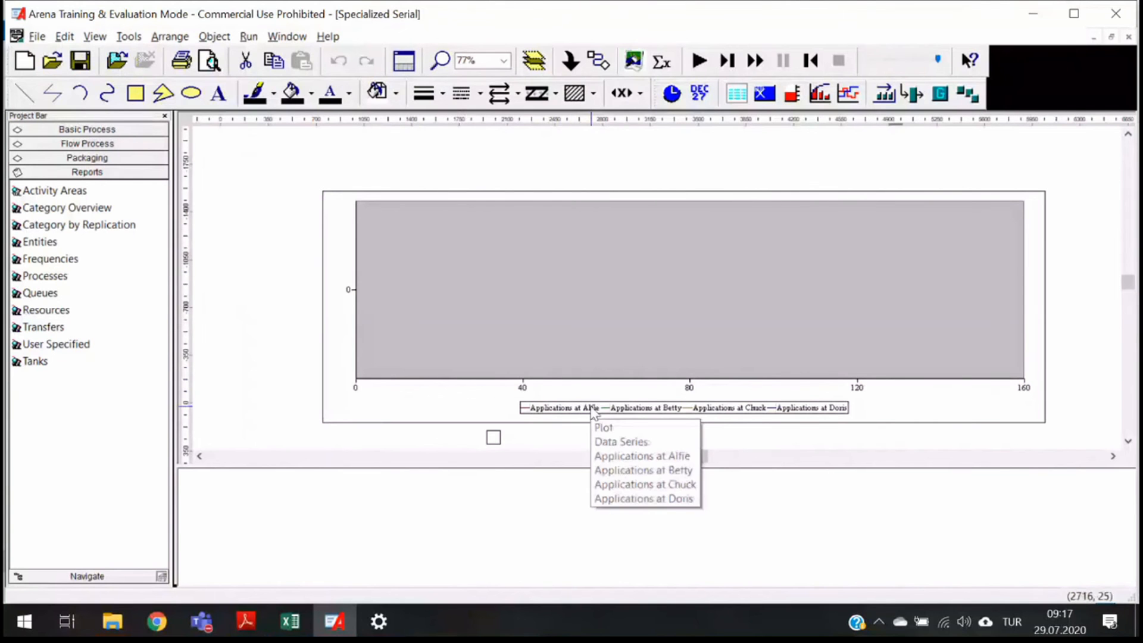
{"action": "scroll", "coordinate": [591, 407], "scroll_direction": "up", "scroll_amount": 4}
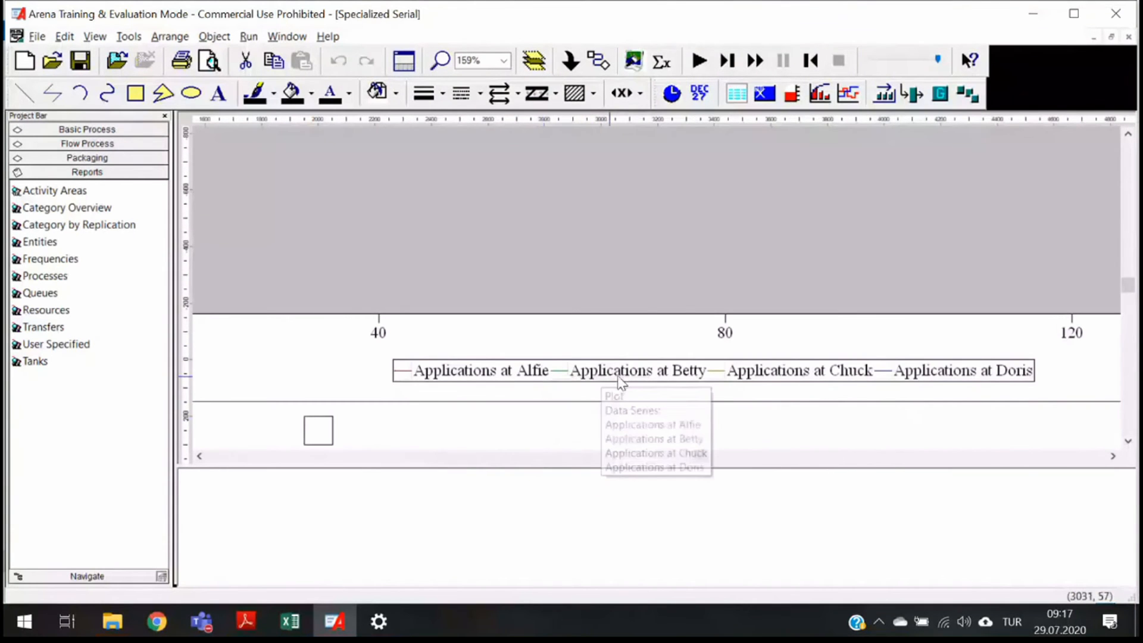
{"action": "scroll", "coordinate": [857, 375], "scroll_direction": "up", "scroll_amount": 2}
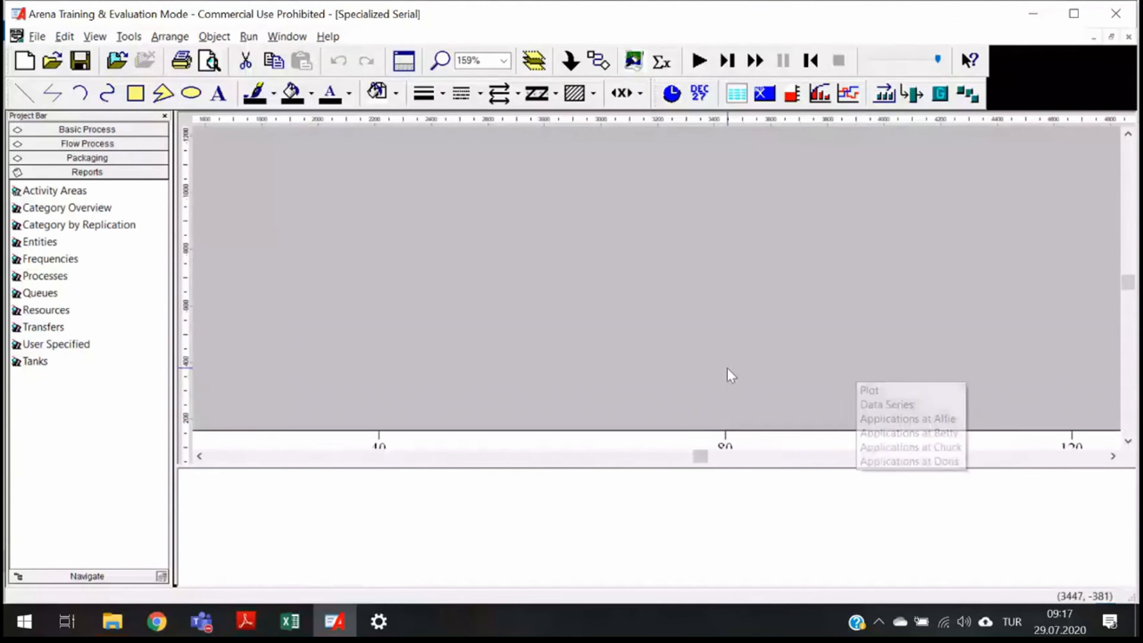
{"action": "scroll", "coordinate": [399, 331], "scroll_direction": "down", "scroll_amount": 3}
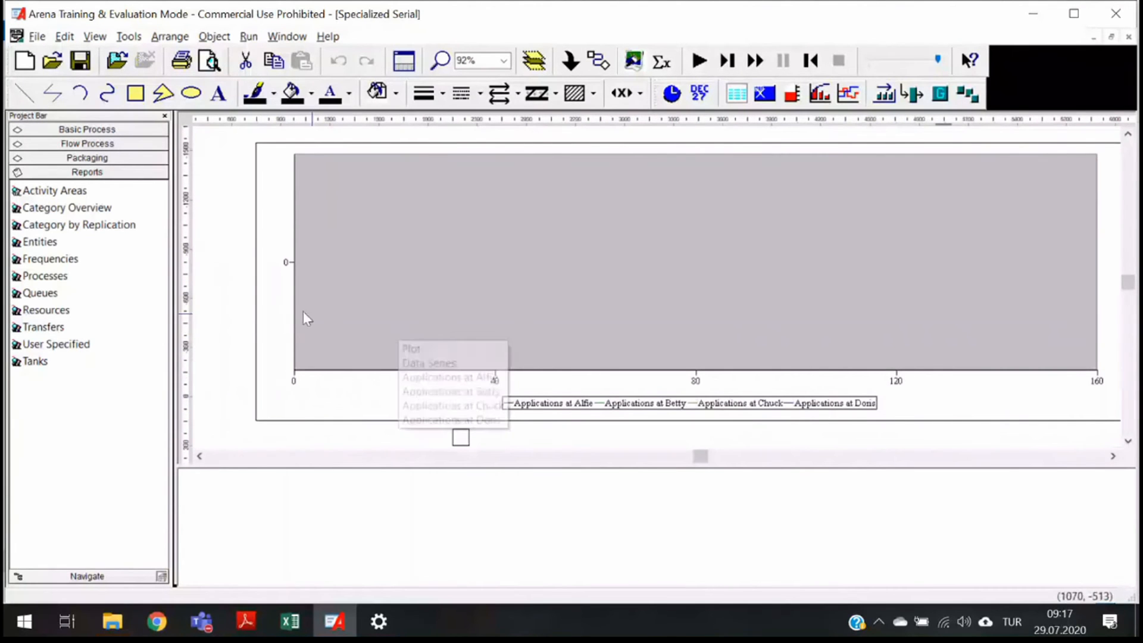
{"action": "scroll", "coordinate": [810, 246], "scroll_direction": "down", "scroll_amount": 1}
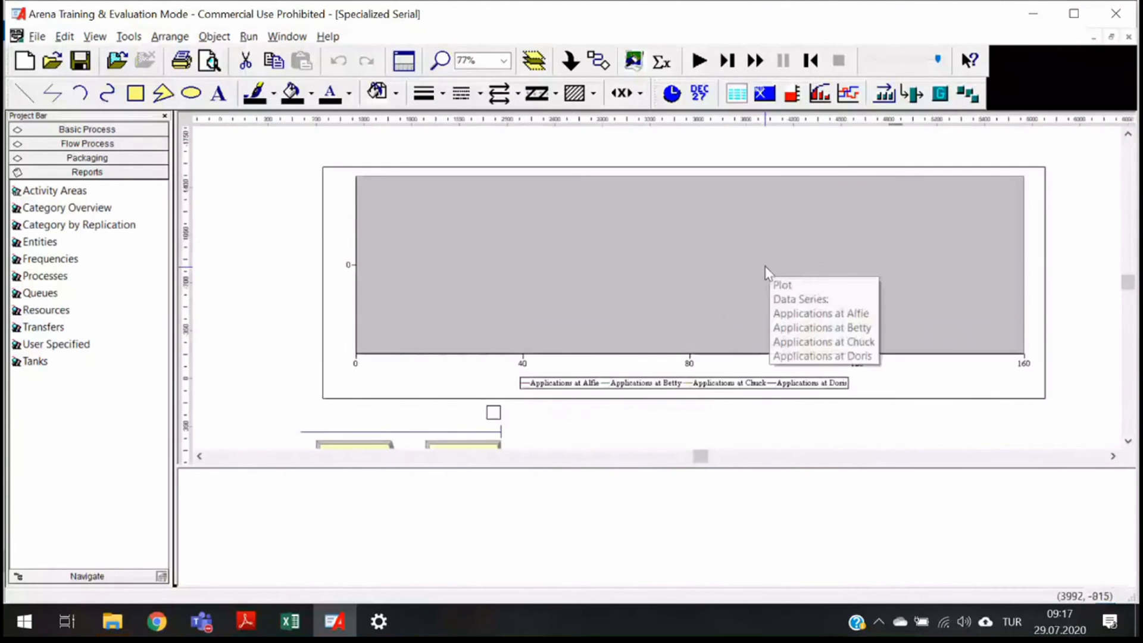
{"action": "scroll", "coordinate": [632, 326], "scroll_direction": "down", "scroll_amount": 5}
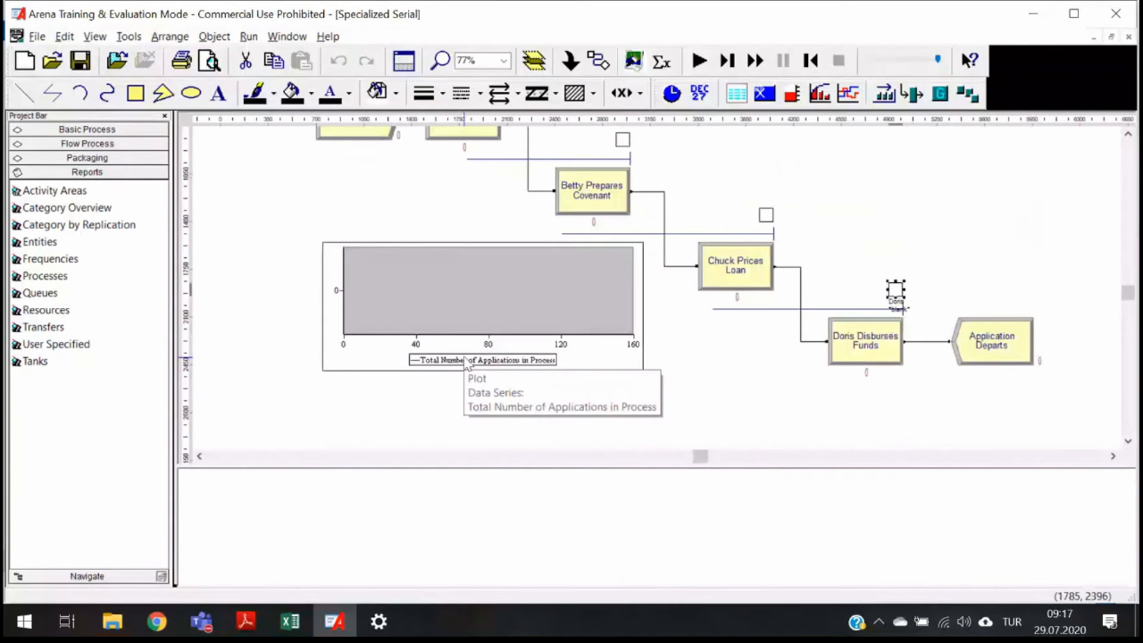
{"action": "scroll", "coordinate": [466, 360], "scroll_direction": "up", "scroll_amount": 2}
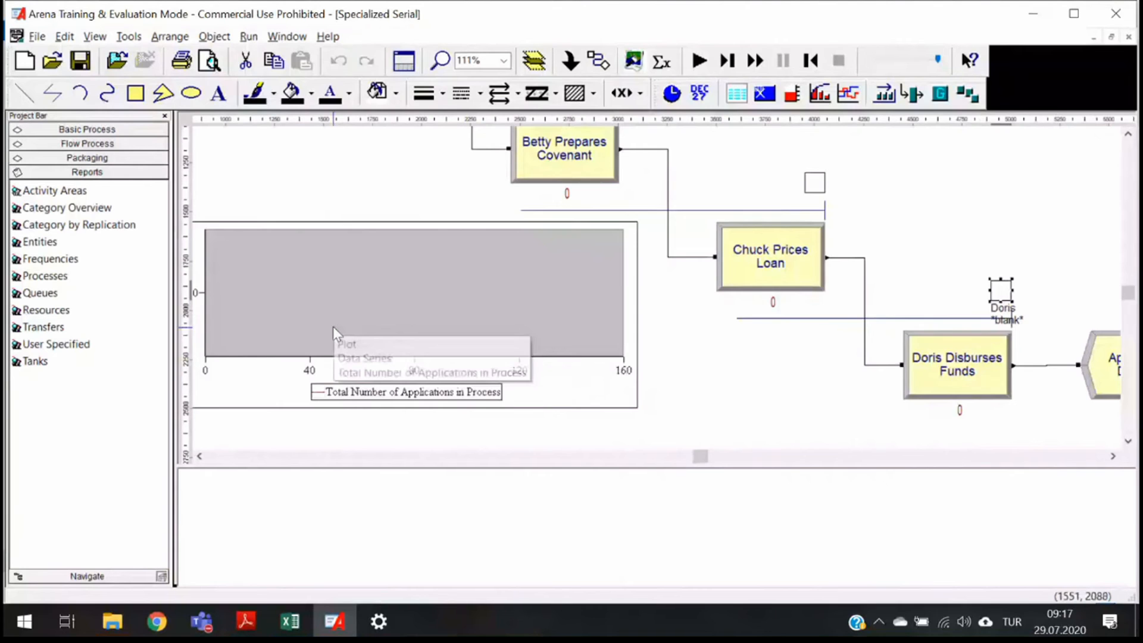
{"action": "scroll", "coordinate": [334, 326], "scroll_direction": "down", "scroll_amount": 4}
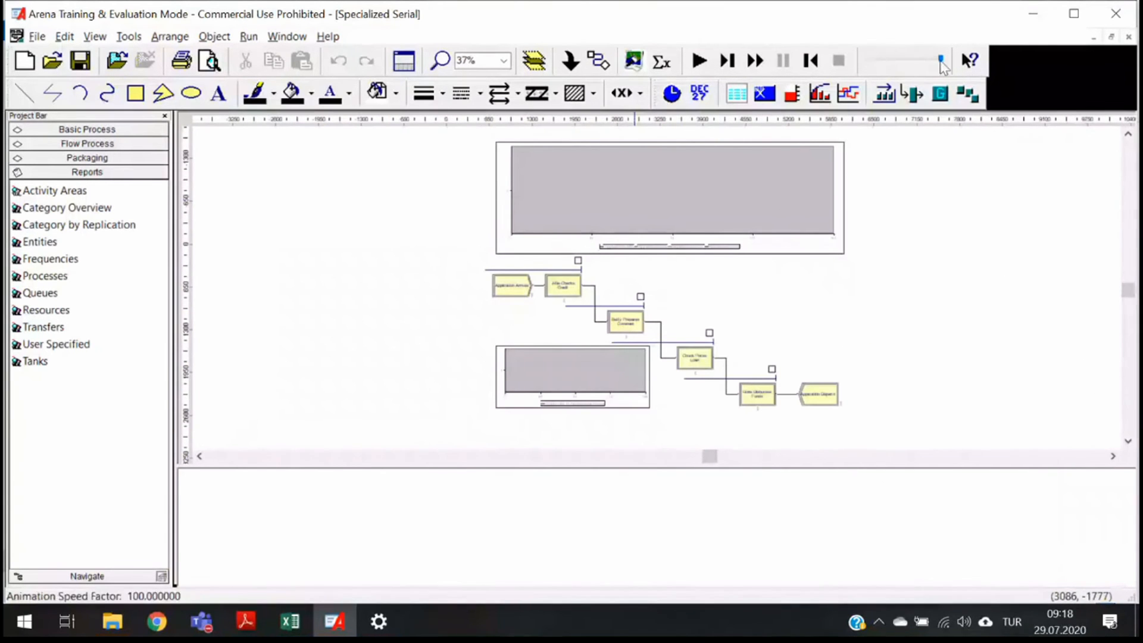
- Set the animation speed to its slowest and start the simulation run
{"action": "left_click", "coordinate": [875, 60]}
{"action": "left_click", "coordinate": [873, 60]}
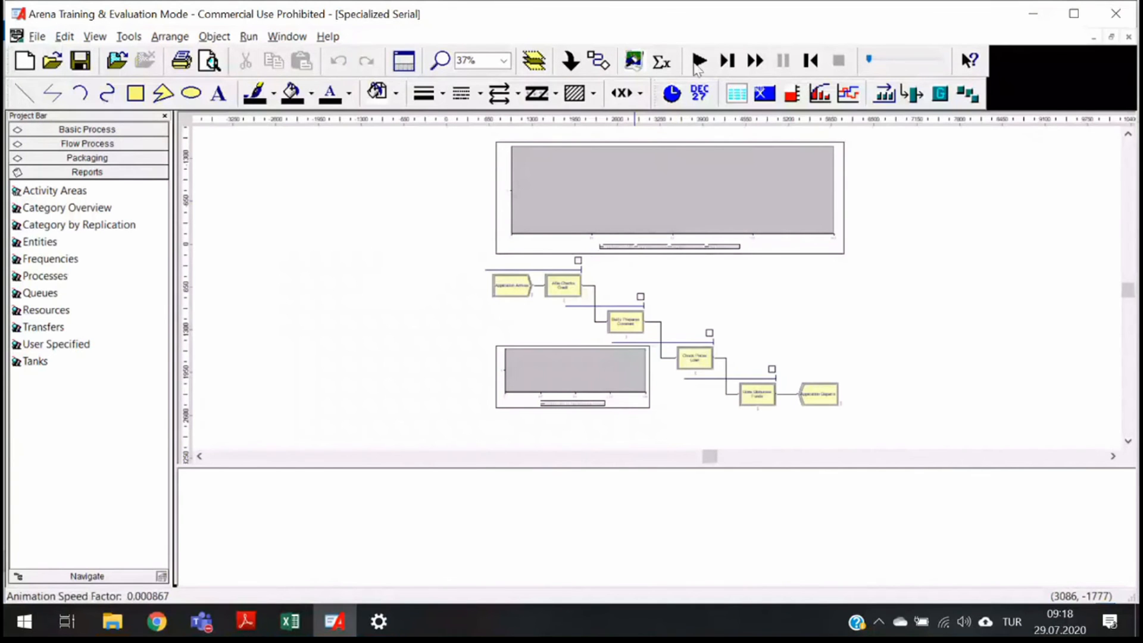
{"action": "left_click", "coordinate": [696, 63]}
{"action": "left_click", "coordinate": [664, 353]}
- Close the earlier model's Category Overview report and bring the running Specialized Serial model window back
{"action": "key", "text": "alt+Tab"}
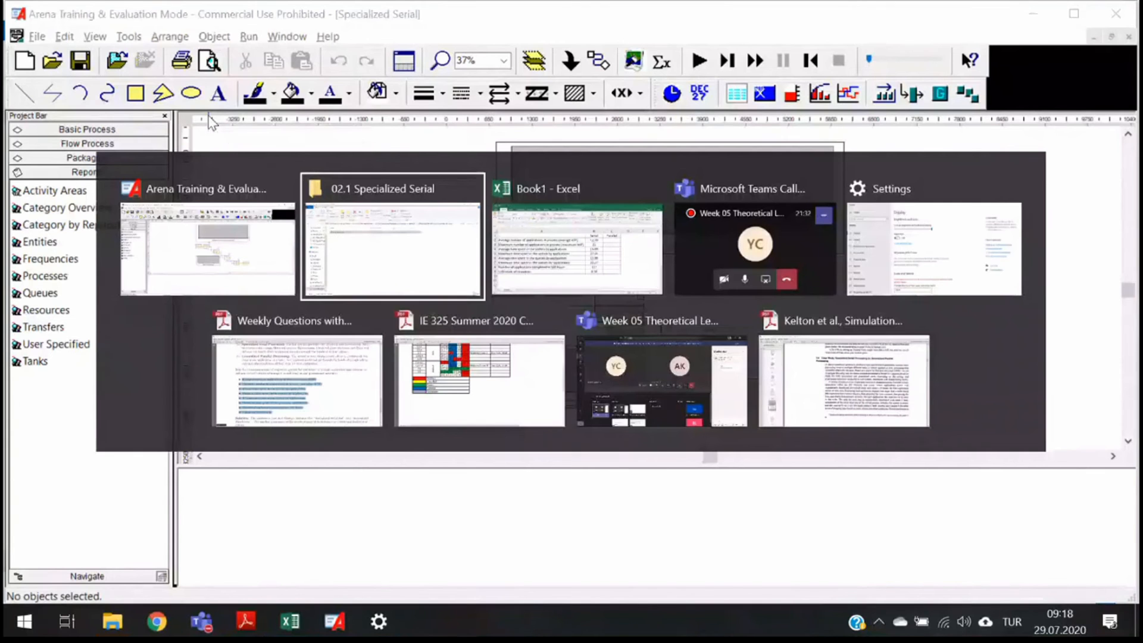
{"action": "key", "text": "Down"}
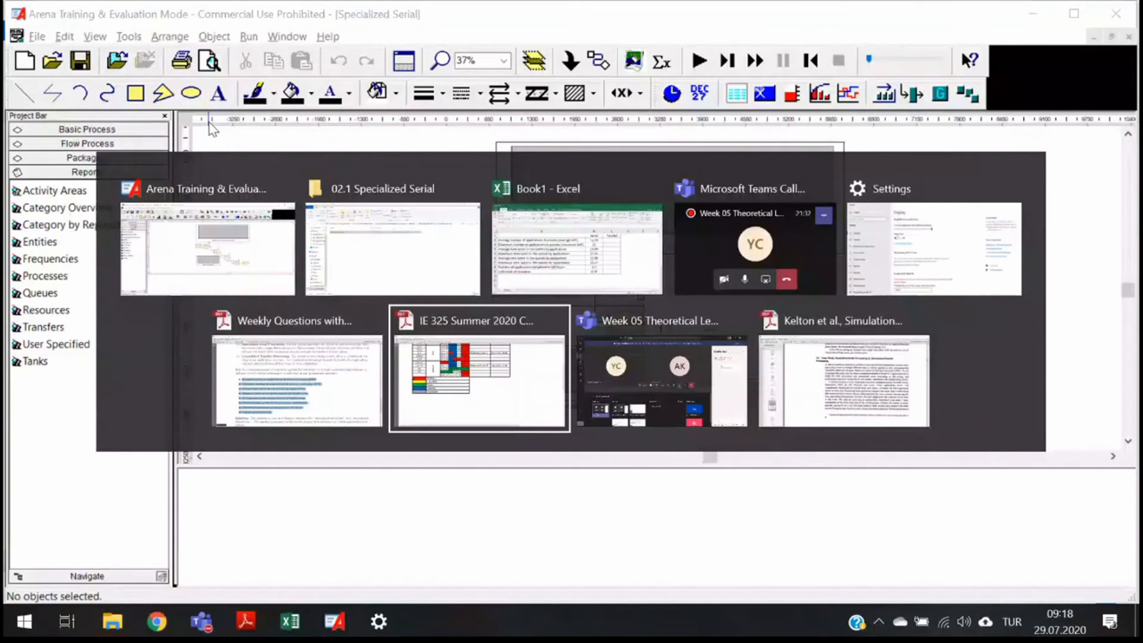
{"action": "key", "text": "Escape"}
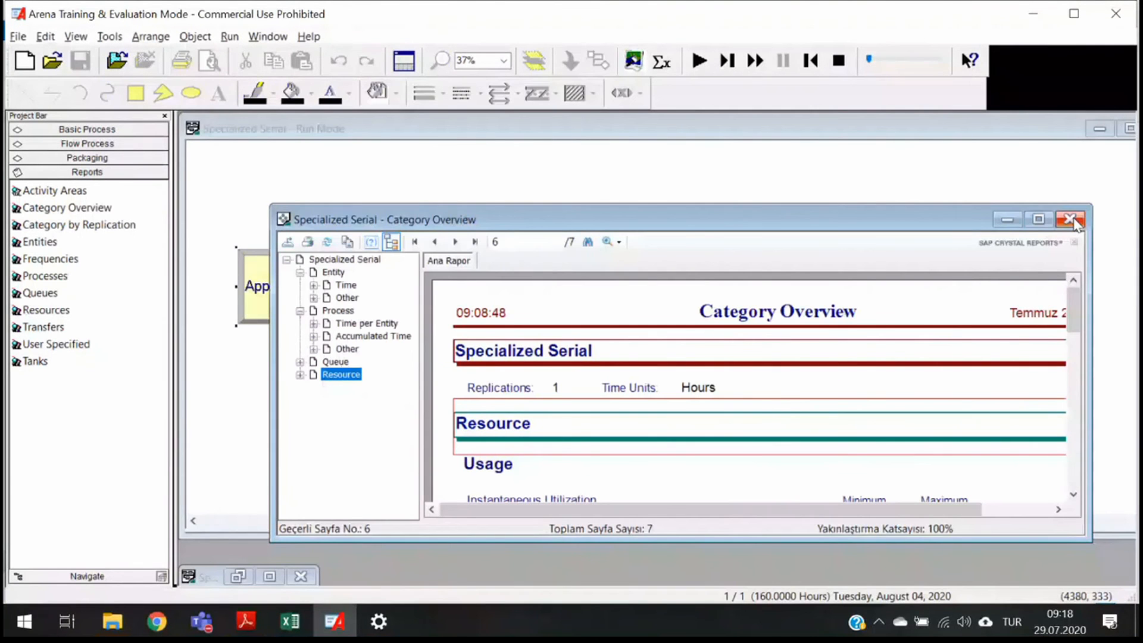
{"action": "left_click", "coordinate": [1070, 219]}
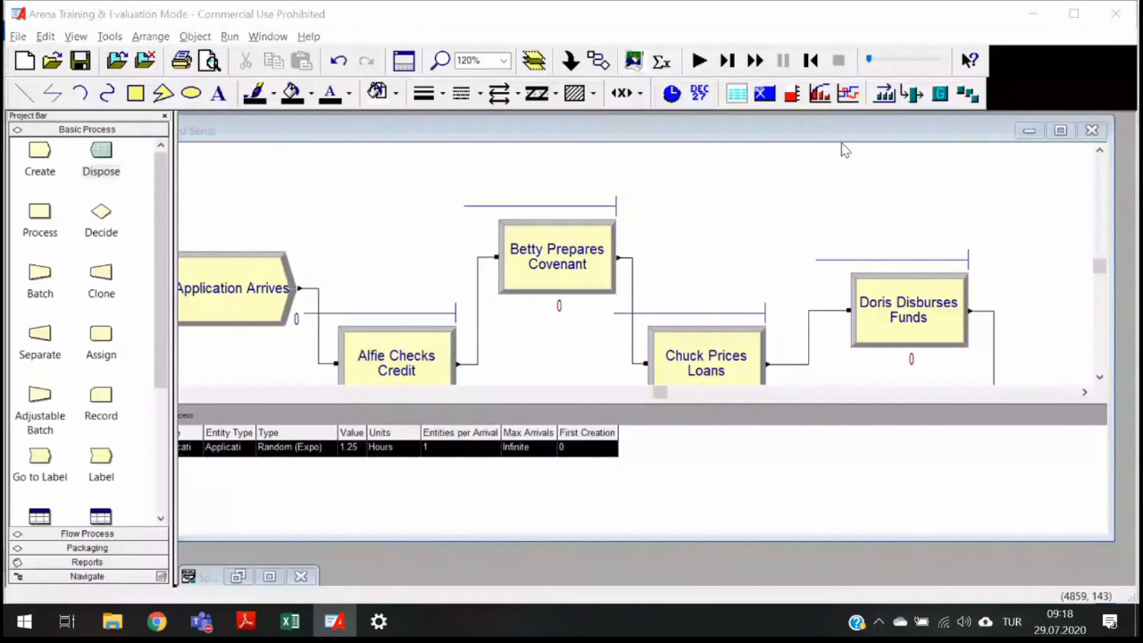
{"action": "left_click", "coordinate": [842, 144]}
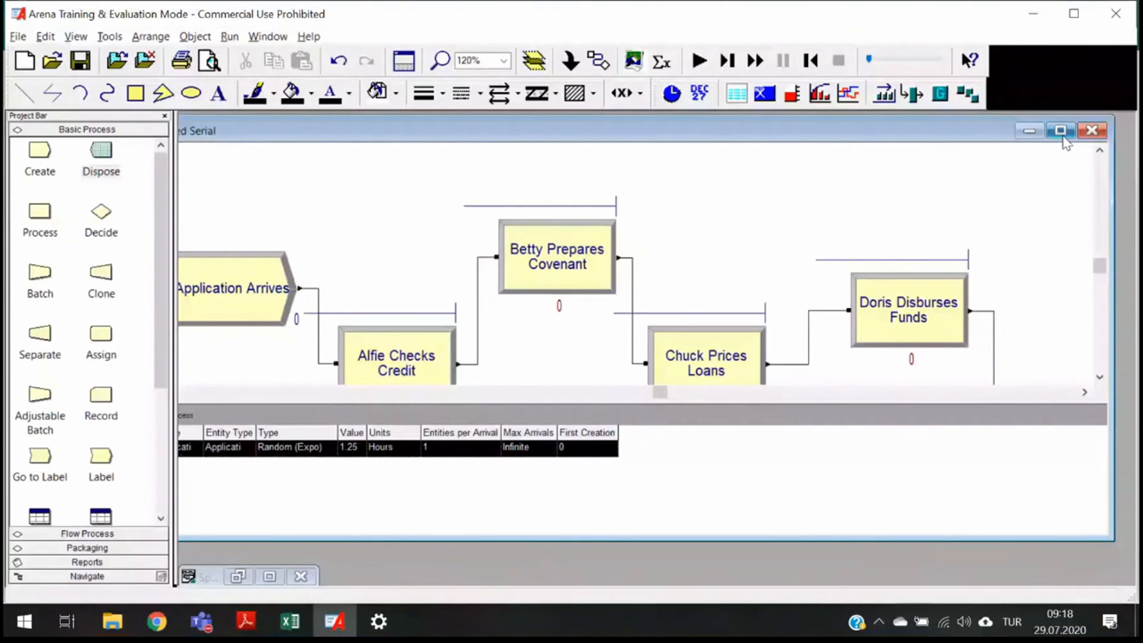
{"action": "left_click", "coordinate": [237, 578]}
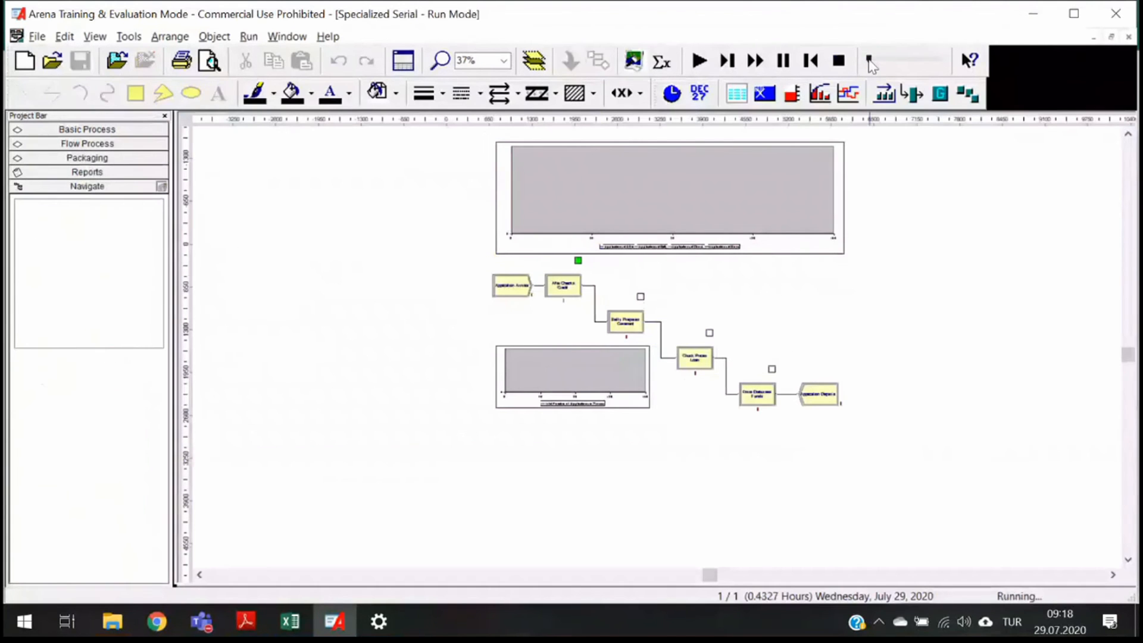
- Speed up the animation while the run proceeds and watch the queues and plots fill
{"action": "left_click_drag", "start_coordinate": [869, 60], "coordinate": [885, 62]}
{"action": "scroll", "coordinate": [559, 268], "scroll_direction": "up", "scroll_amount": 2}
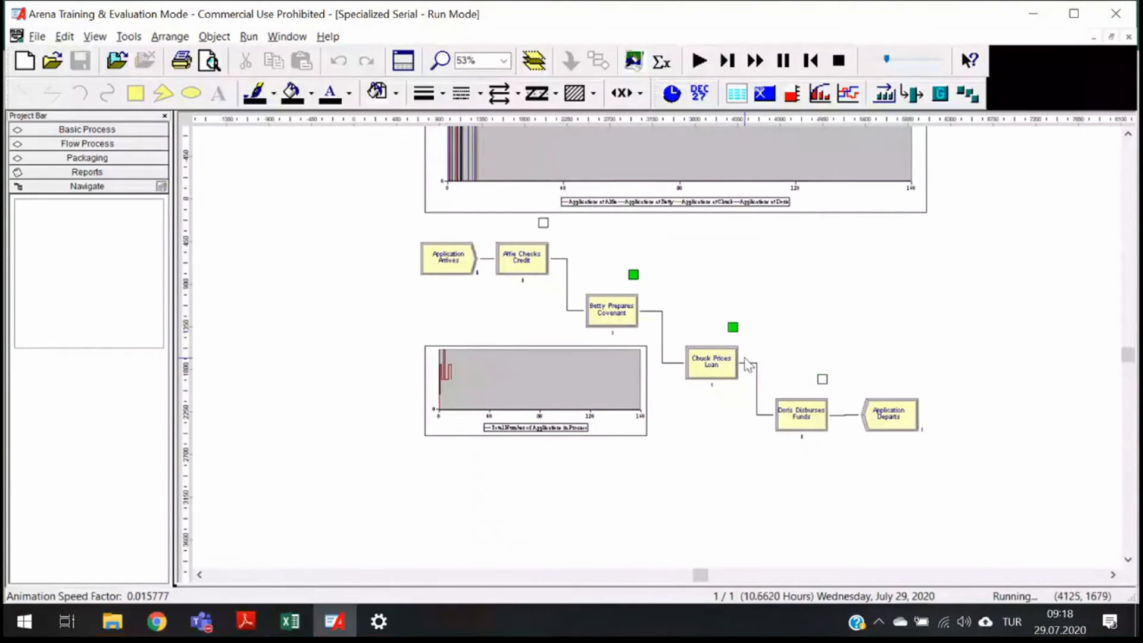
{"action": "scroll", "coordinate": [744, 359], "scroll_direction": "up", "scroll_amount": 1}
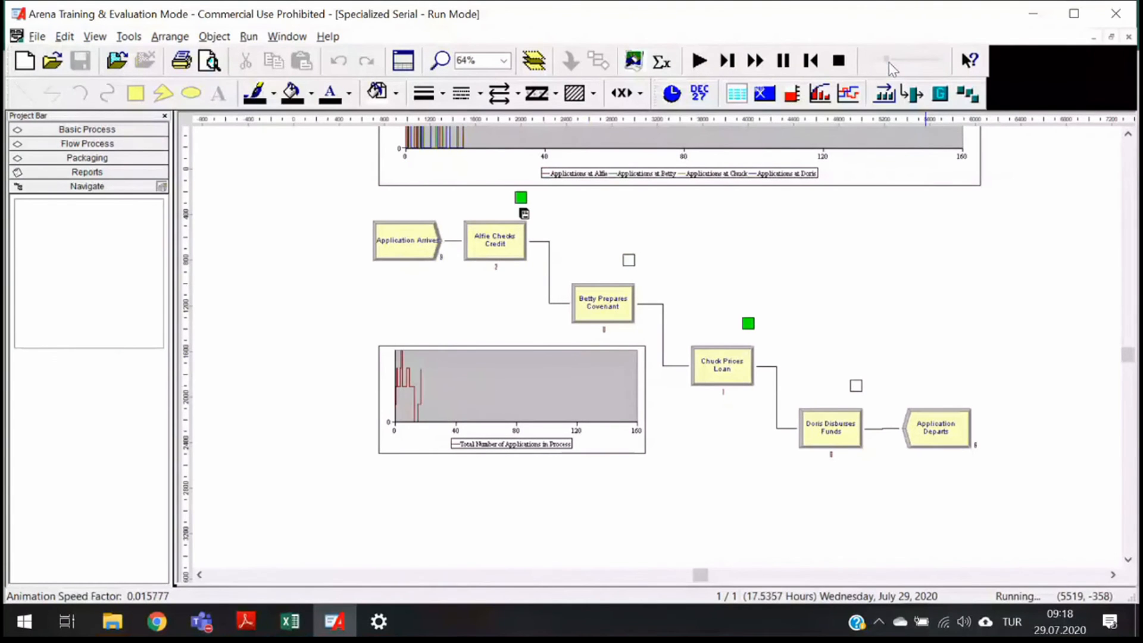
{"action": "mouse_move", "coordinate": [888, 63]}
{"action": "left_mouse_down"}
{"action": "mouse_move", "coordinate": [908, 70]}
{"action": "mouse_move", "coordinate": [894, 70]}
{"action": "left_mouse_up"}
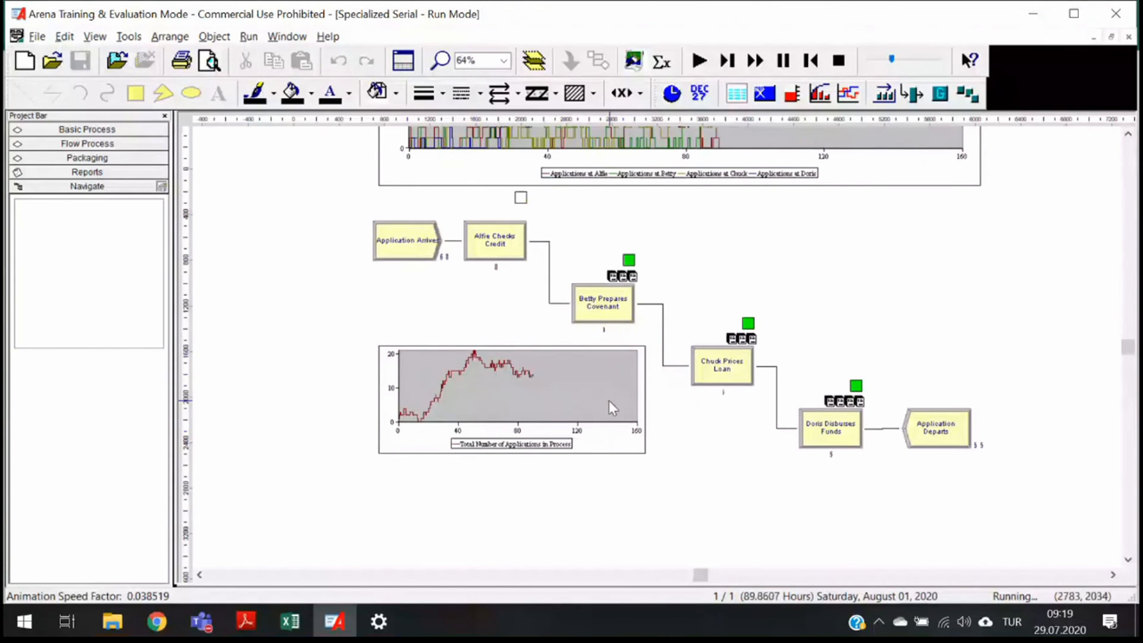
{"action": "scroll", "coordinate": [610, 408], "scroll_direction": "up", "scroll_amount": 5}
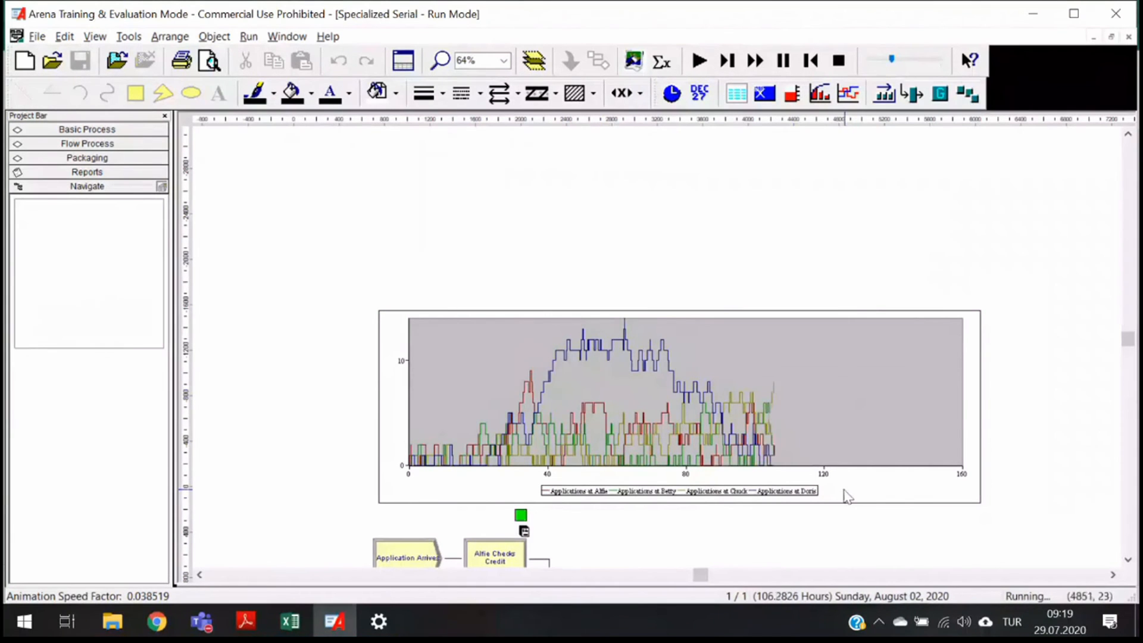
- Raise the animation speed to its maximum so the run completes its 160 hours
{"action": "scroll", "coordinate": [720, 426], "scroll_direction": "down", "scroll_amount": 5}
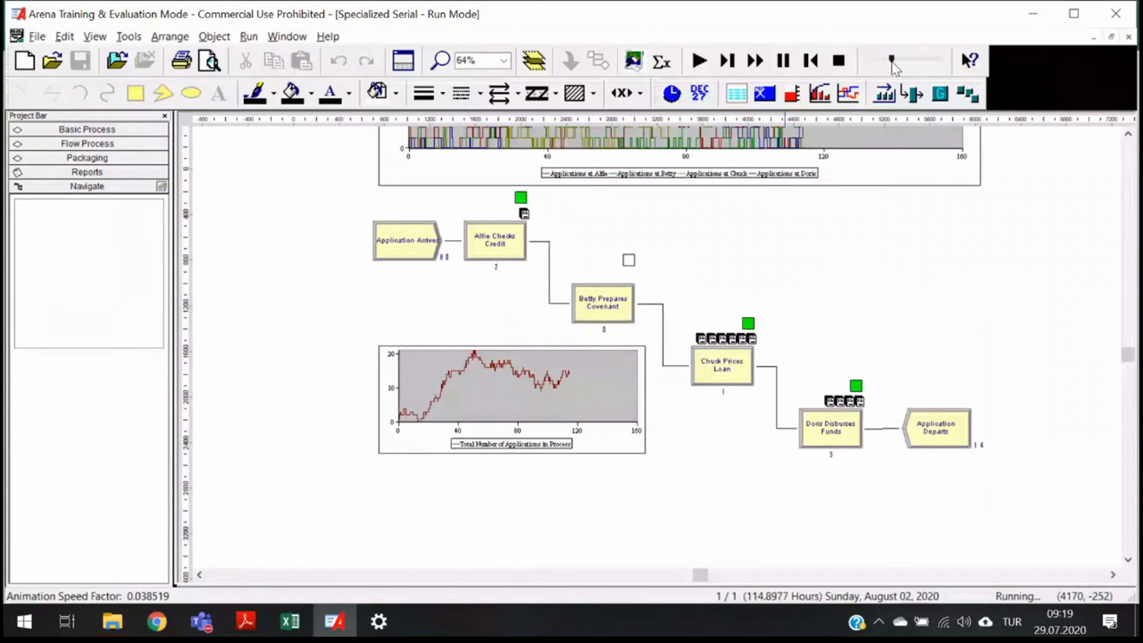
{"action": "left_click_drag", "start_coordinate": [892, 61], "coordinate": [957, 70]}
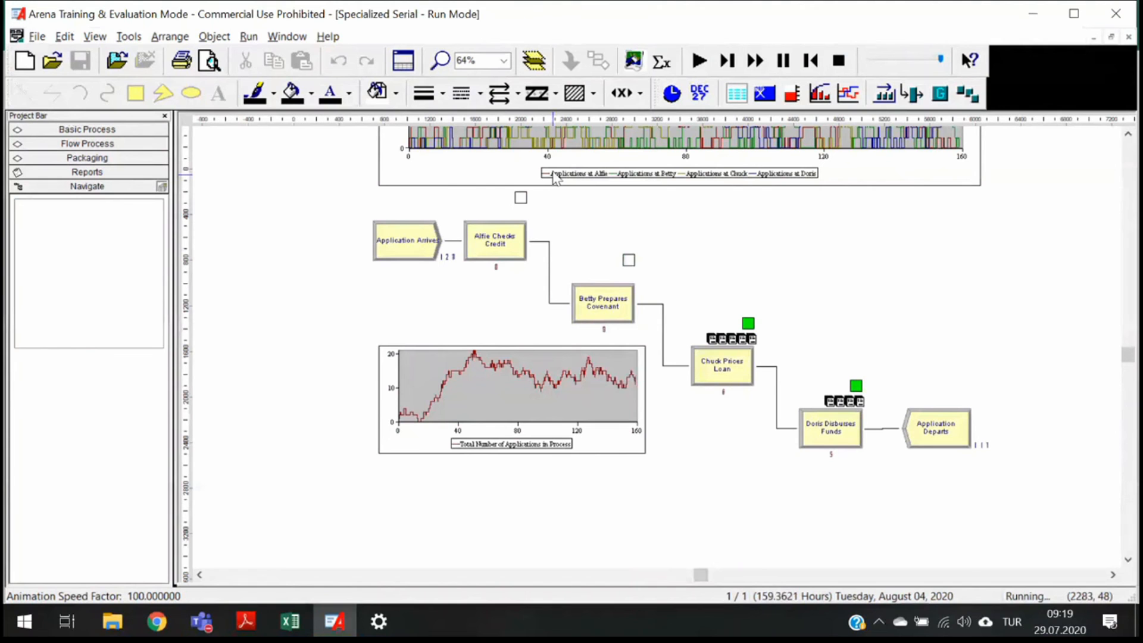
- Zoom in and examine the per-clerk plot and the total number of applications in process plot at the end of the run
{"action": "left_click", "coordinate": [644, 352]}
{"action": "scroll", "coordinate": [646, 298], "scroll_direction": "up", "scroll_amount": 3}
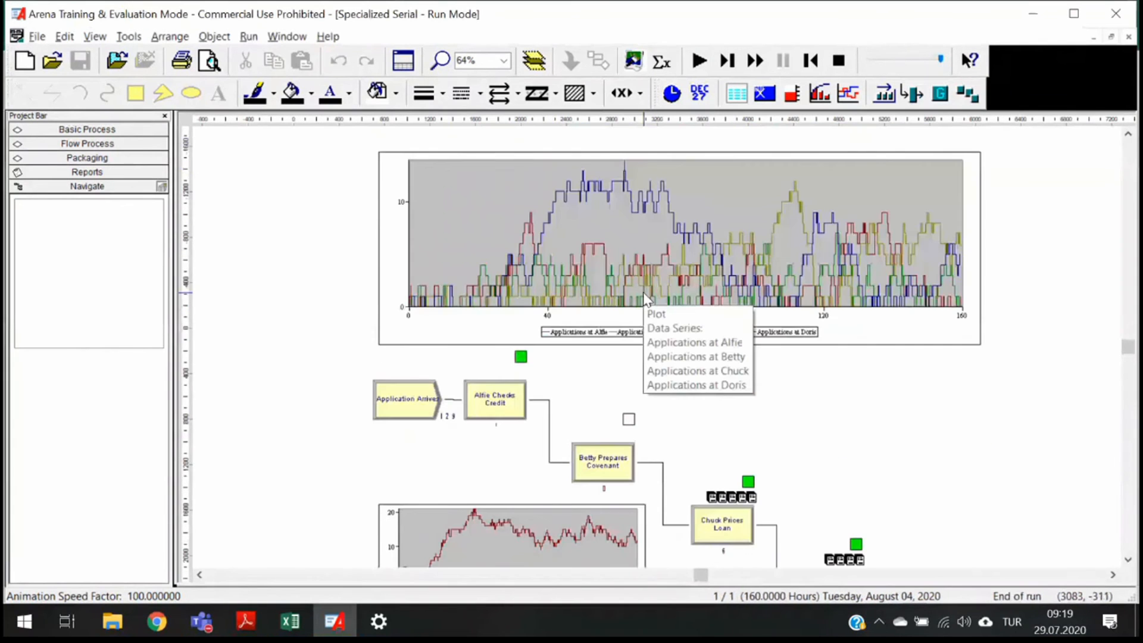
{"action": "scroll", "coordinate": [557, 364], "scroll_direction": "down", "scroll_amount": 6}
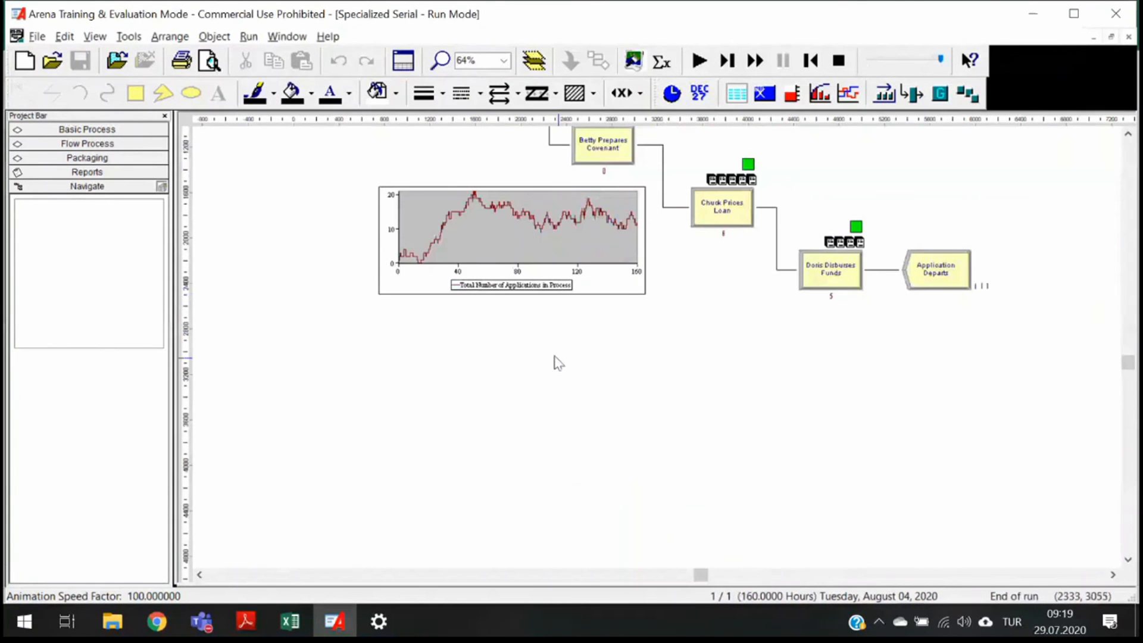
{"action": "scroll", "coordinate": [554, 356], "scroll_direction": "up", "scroll_amount": 3}
{"action": "left_click_drag", "start_coordinate": [700, 575], "coordinate": [683, 575]}
{"action": "scroll", "coordinate": [540, 481], "scroll_direction": "up", "scroll_amount": 6}
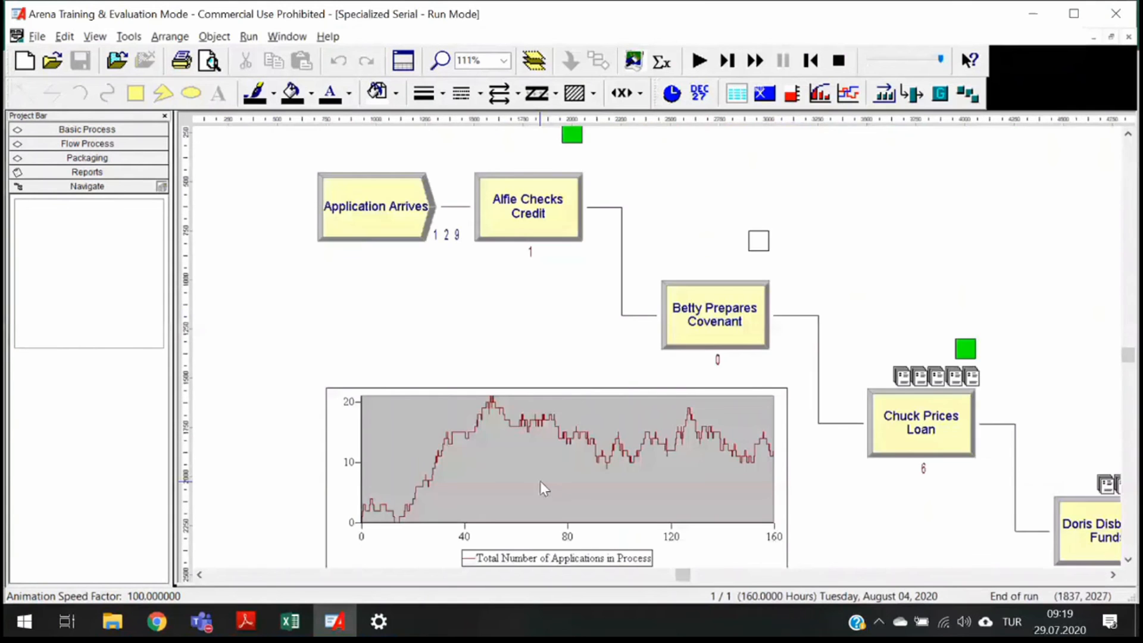
{"action": "scroll", "coordinate": [541, 481], "scroll_direction": "up", "scroll_amount": 2}
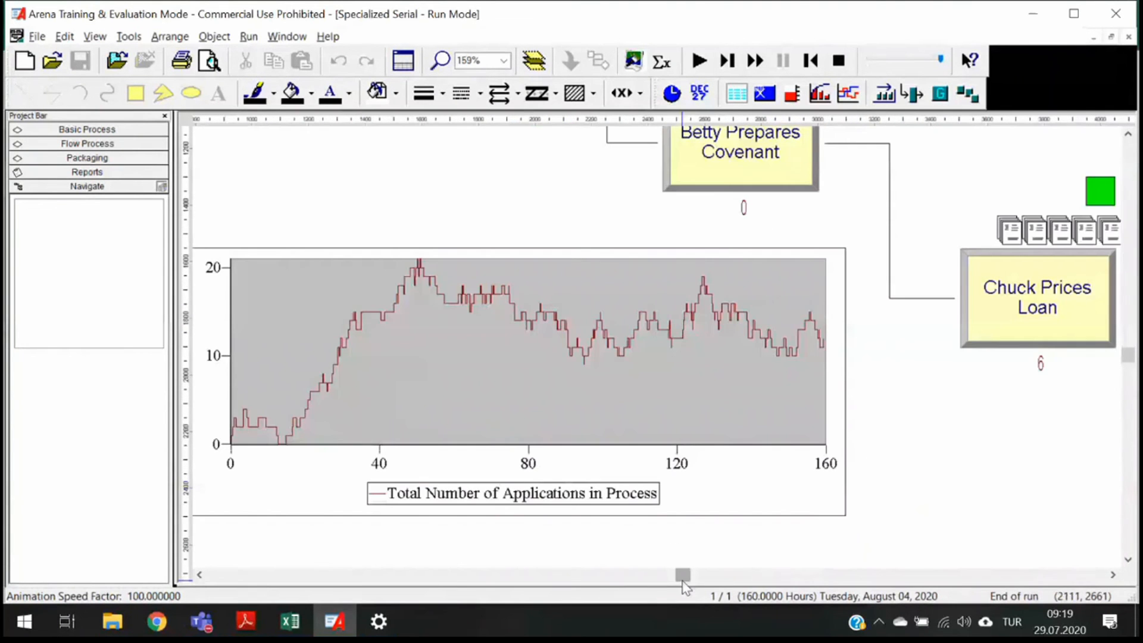
{"action": "left_click_drag", "start_coordinate": [683, 576], "coordinate": [674, 577]}
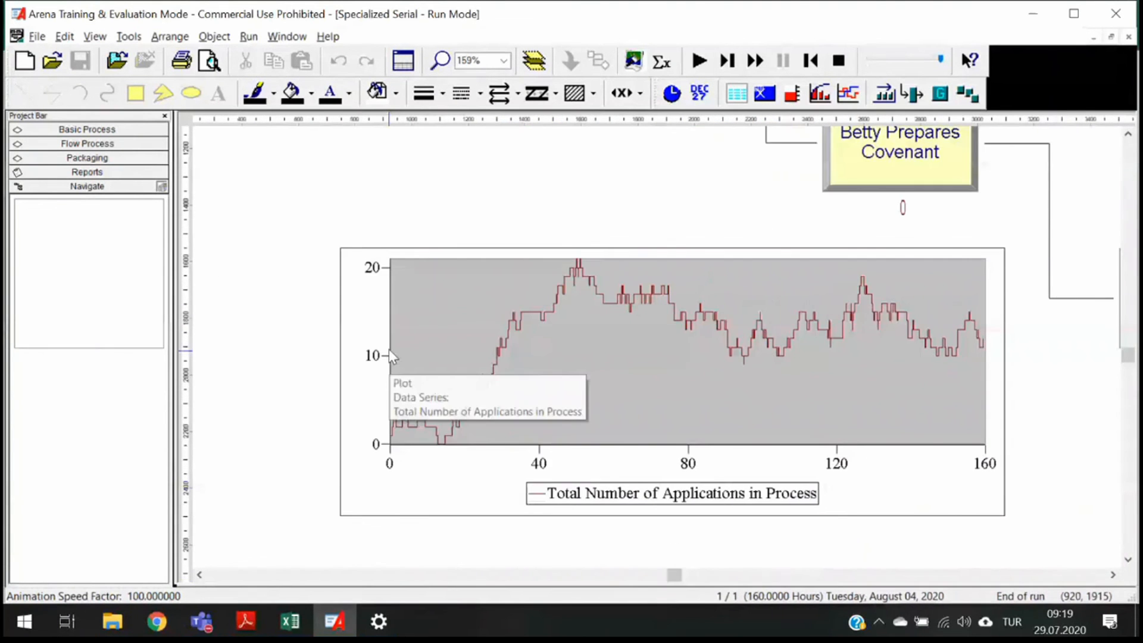
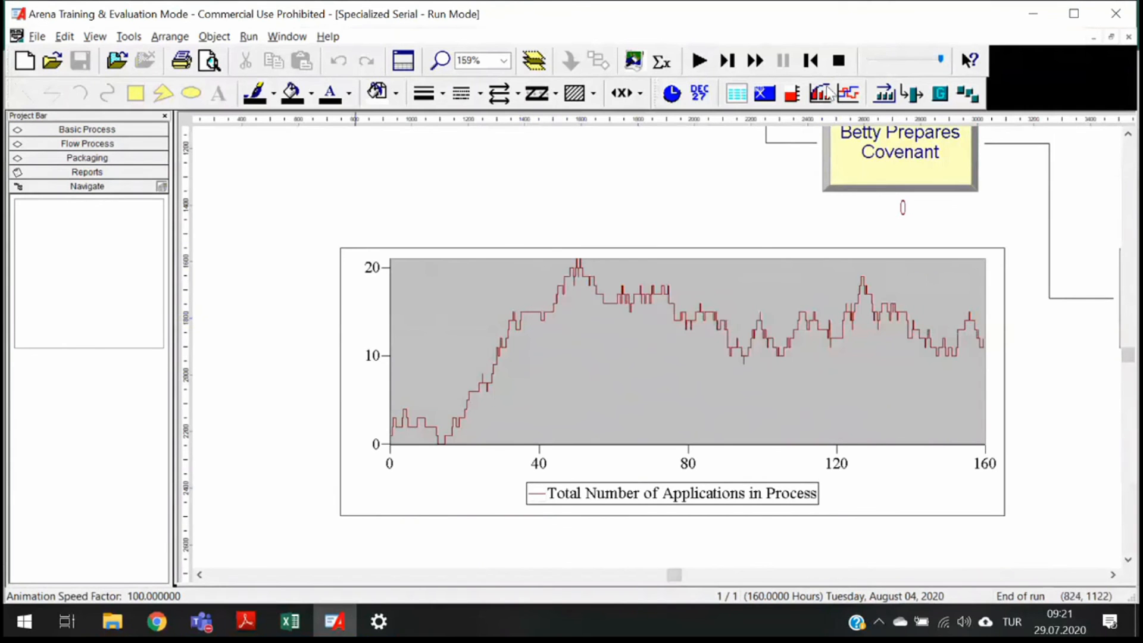
- End the running Specialized Serial simulation
{"action": "left_click", "coordinate": [840, 61]}
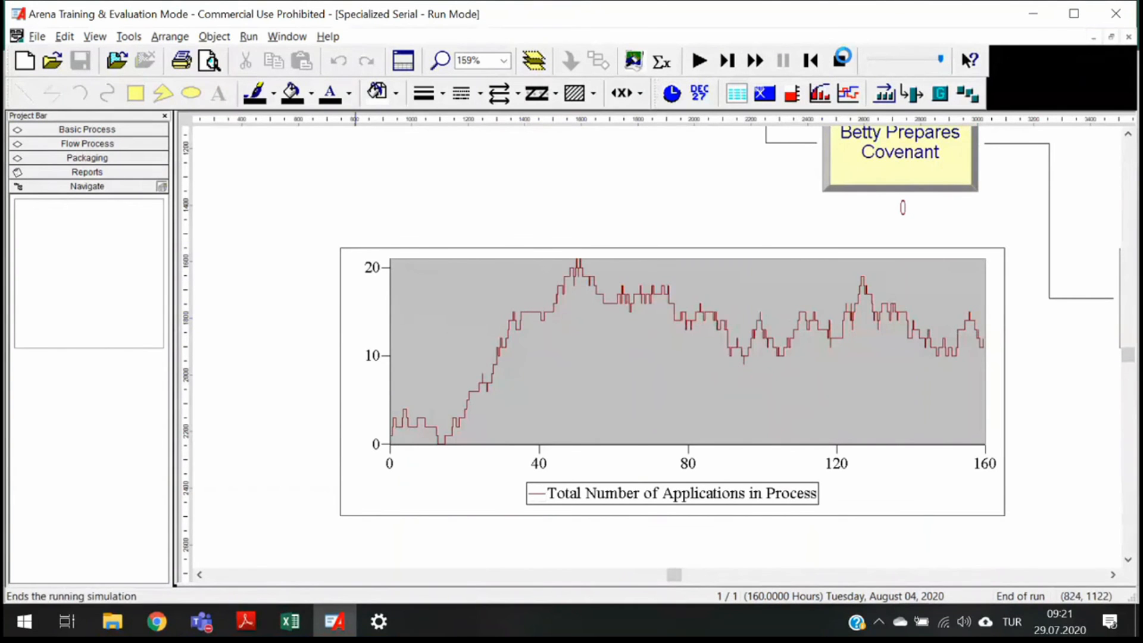
{"action": "left_click", "coordinate": [248, 36]}
{"action": "left_click", "coordinate": [262, 56]}
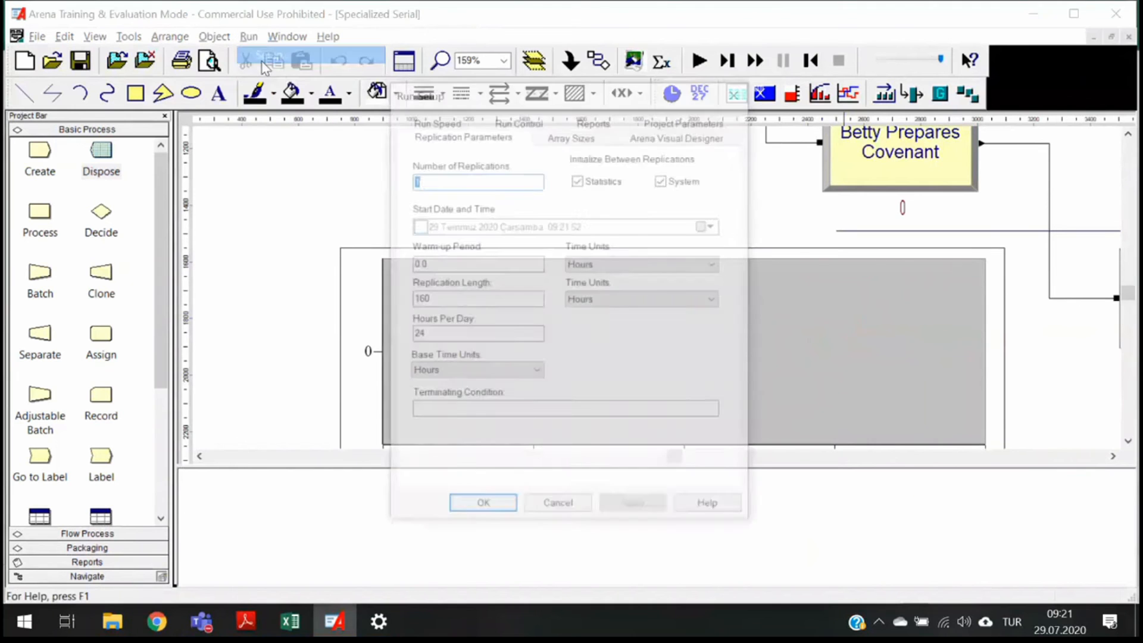
{"action": "left_click_drag", "start_coordinate": [438, 264], "coordinate": [399, 269]}
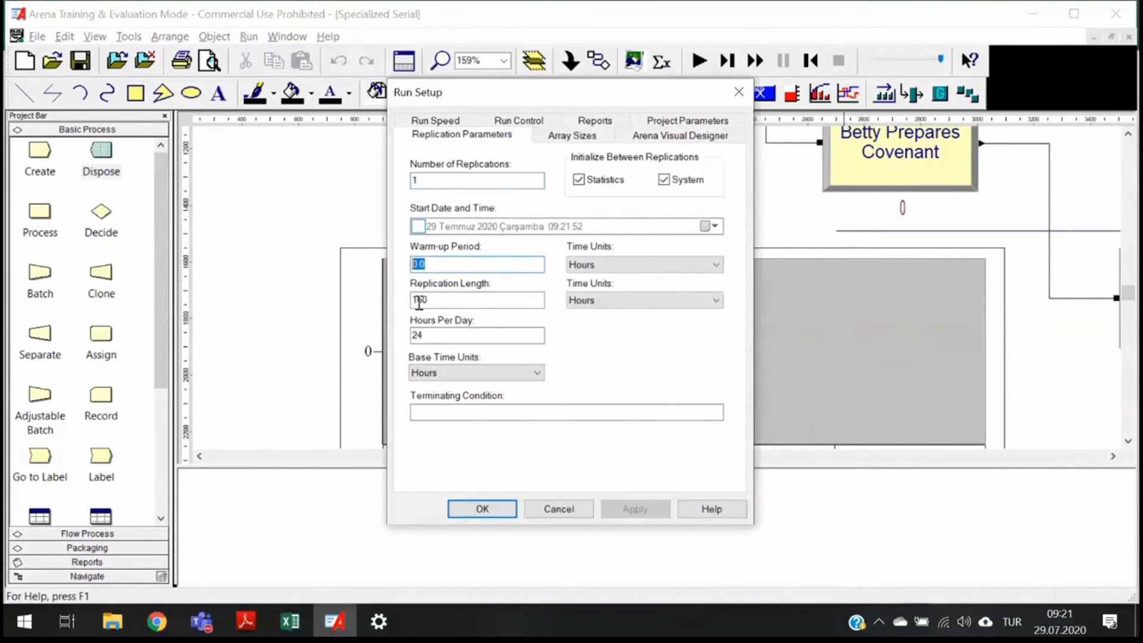
{"action": "type", "text": "40"}
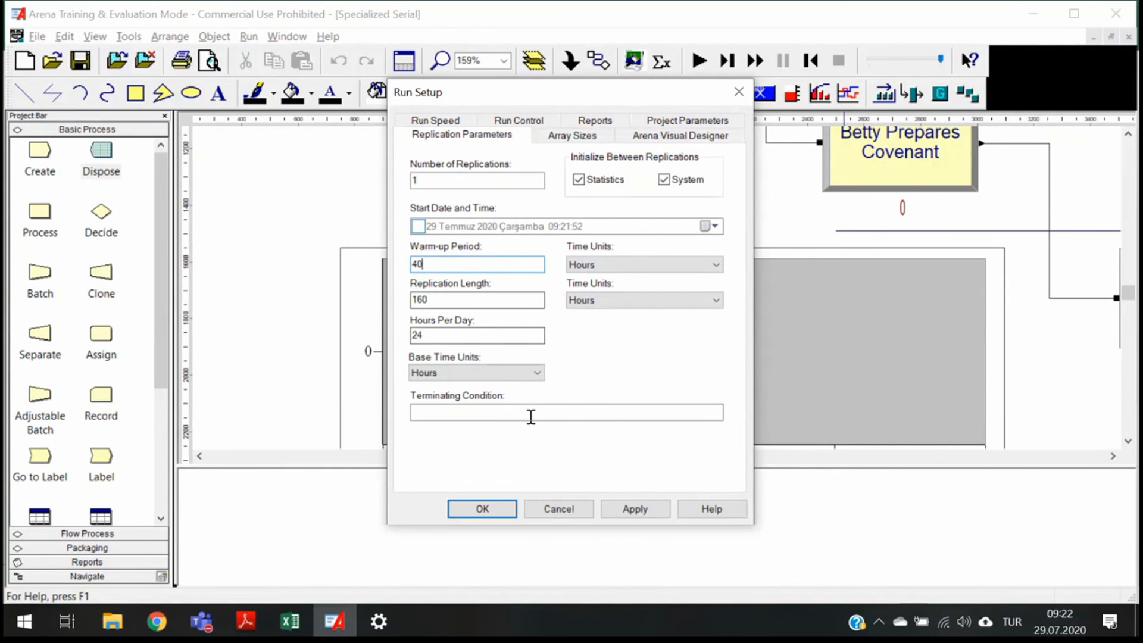
{"action": "left_click", "coordinate": [570, 510]}
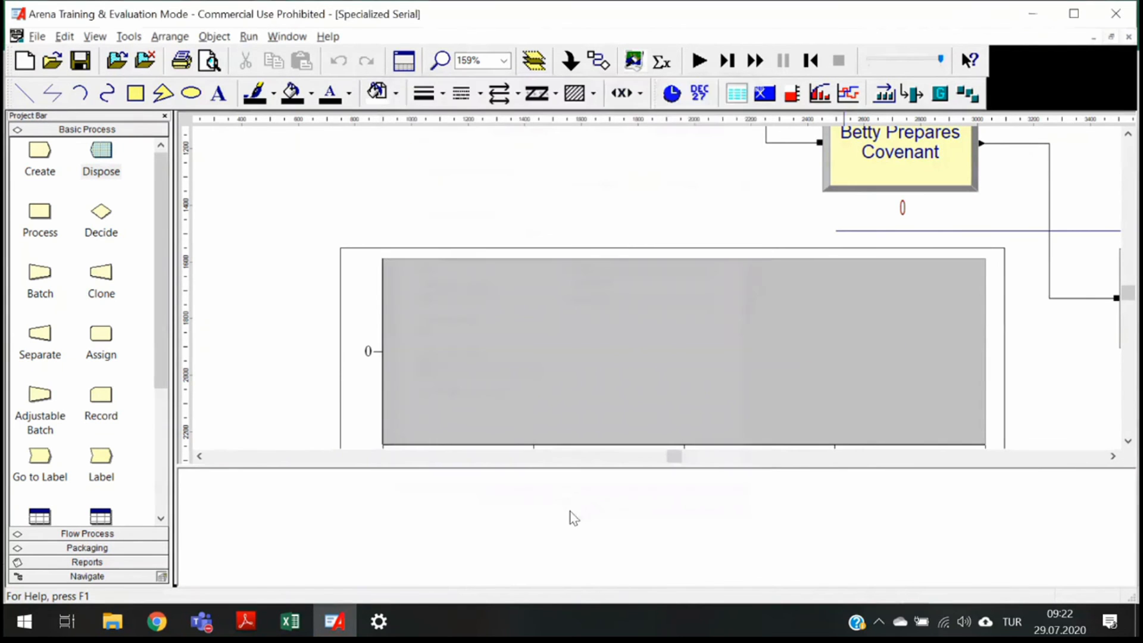
- Close the Specialized Serial model without saving changes
{"action": "left_click", "coordinate": [1129, 38]}
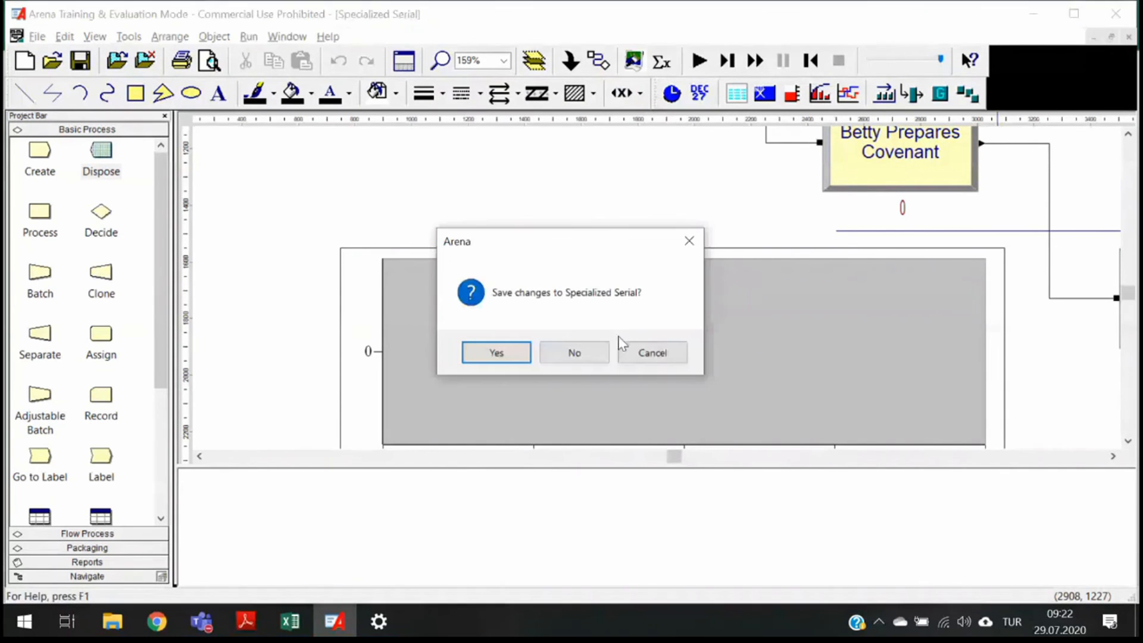
{"action": "left_click", "coordinate": [625, 351]}
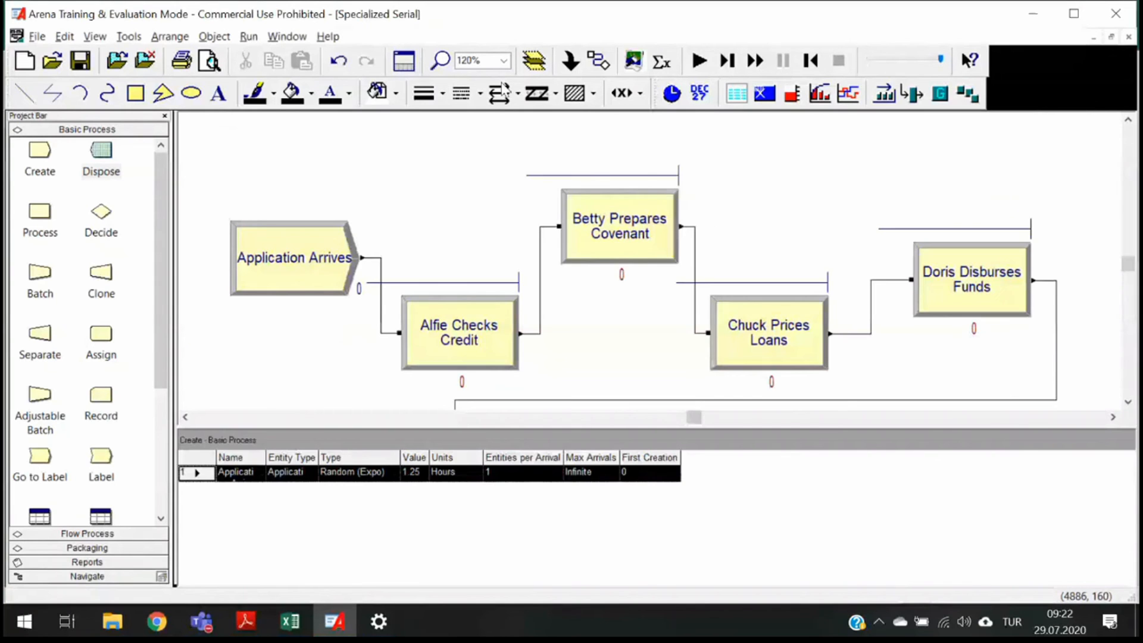
{"action": "left_click", "coordinate": [491, 358]}
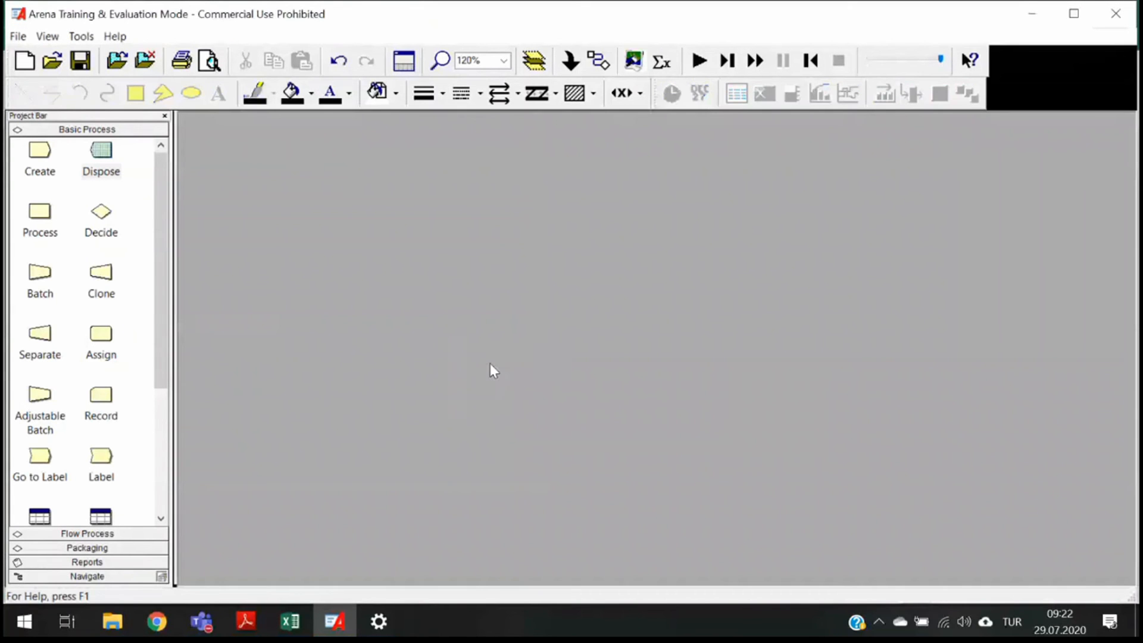
- Create a new blank model
{"action": "left_click", "coordinate": [19, 36]}
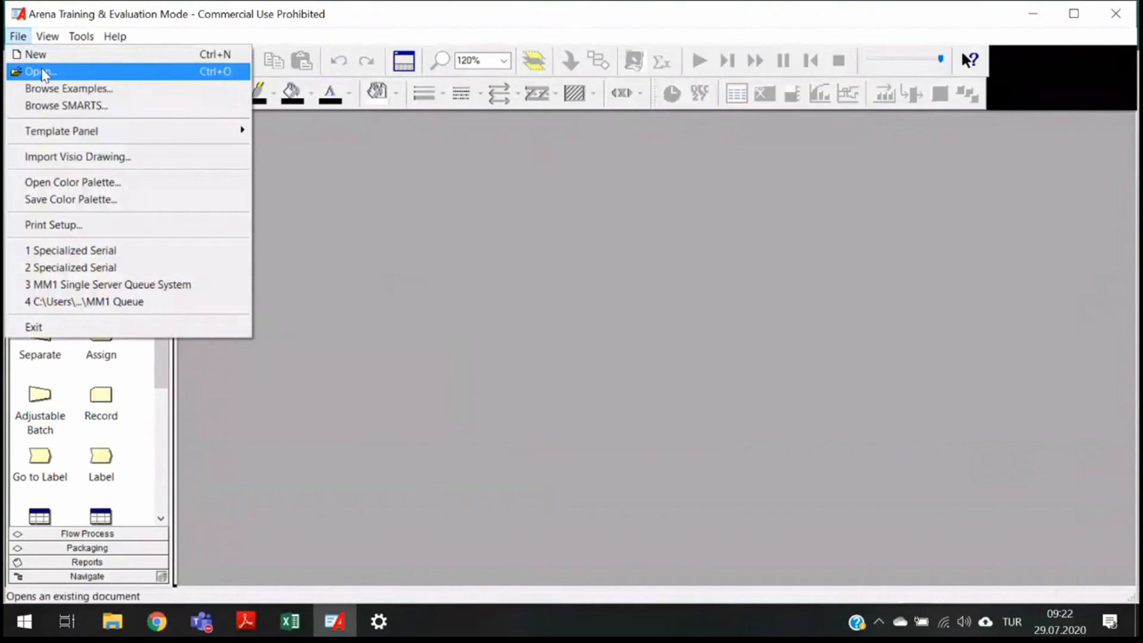
{"action": "left_click", "coordinate": [41, 72]}
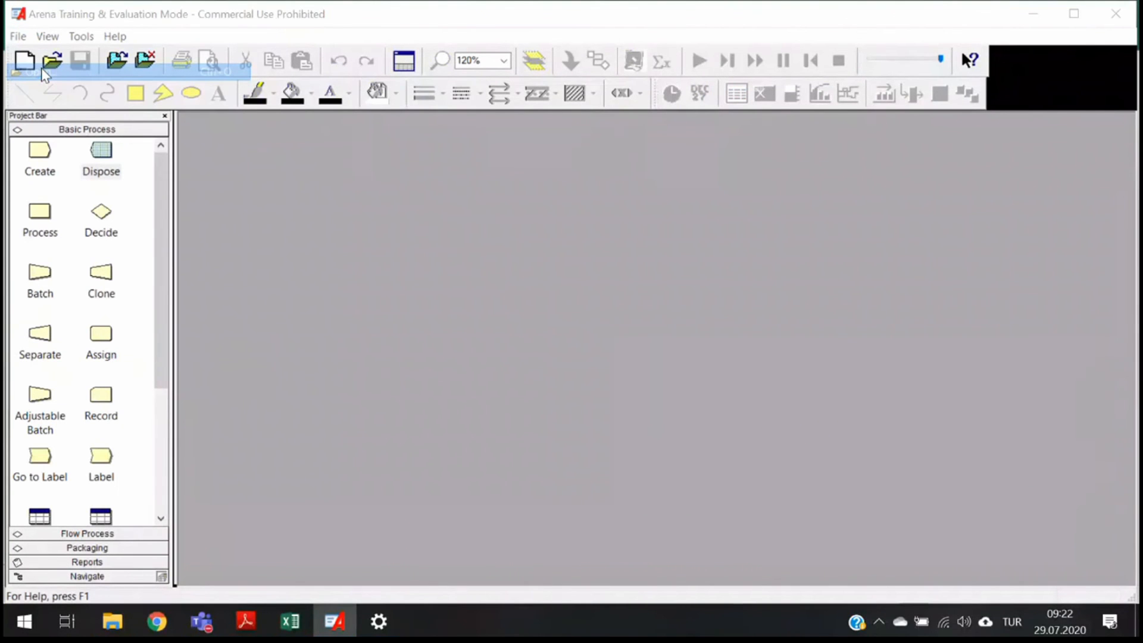
{"action": "left_click", "coordinate": [18, 37]}
{"action": "left_click", "coordinate": [23, 54]}
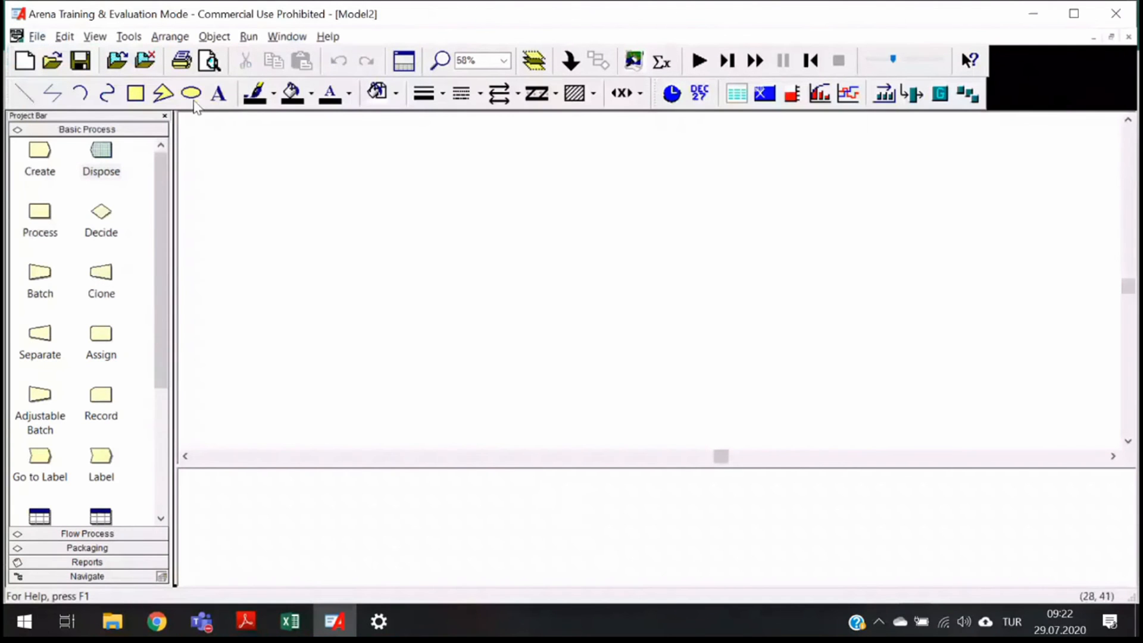
- In Run Setup, set the project title to Generalized Parallel and enable statistics collection for Processes
{"action": "left_click", "coordinate": [249, 37]}
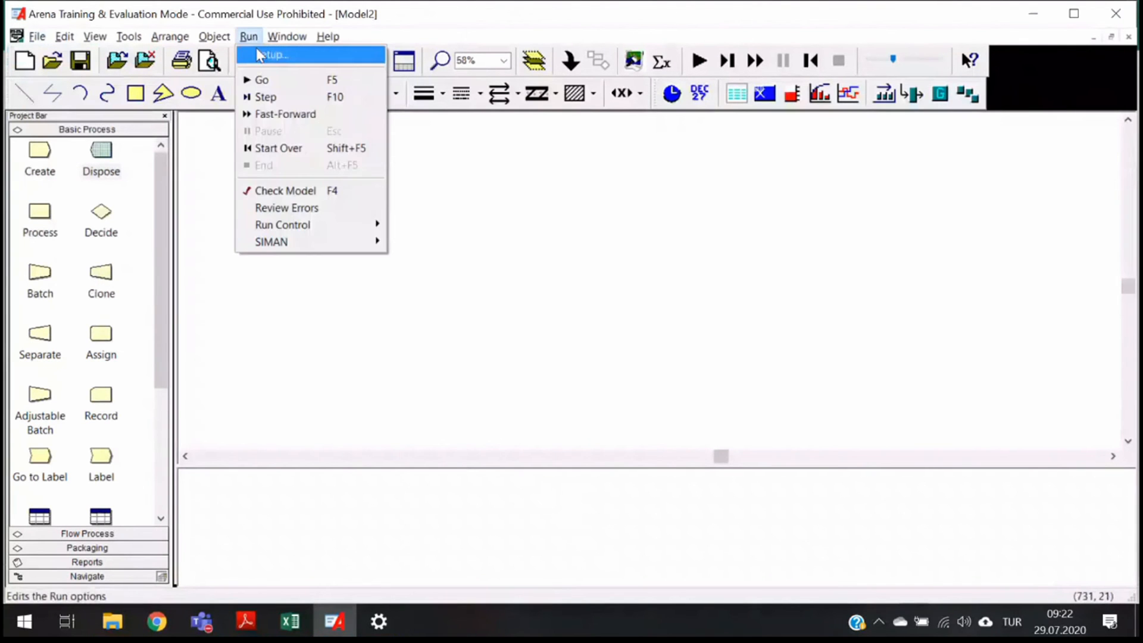
{"action": "left_click", "coordinate": [260, 55]}
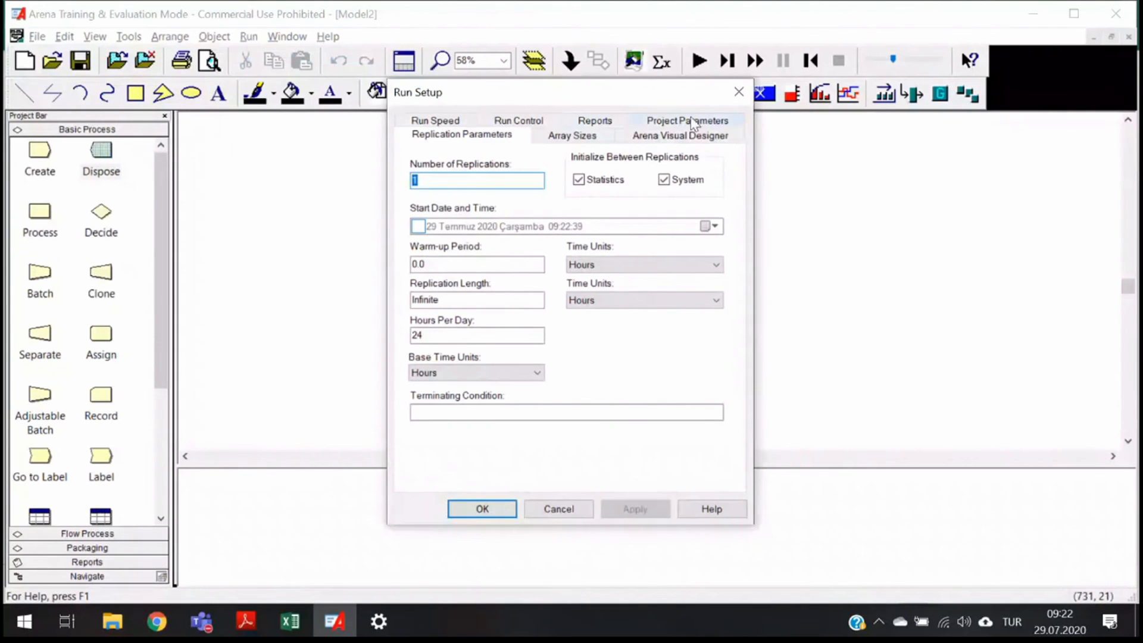
{"action": "left_click", "coordinate": [705, 121]}
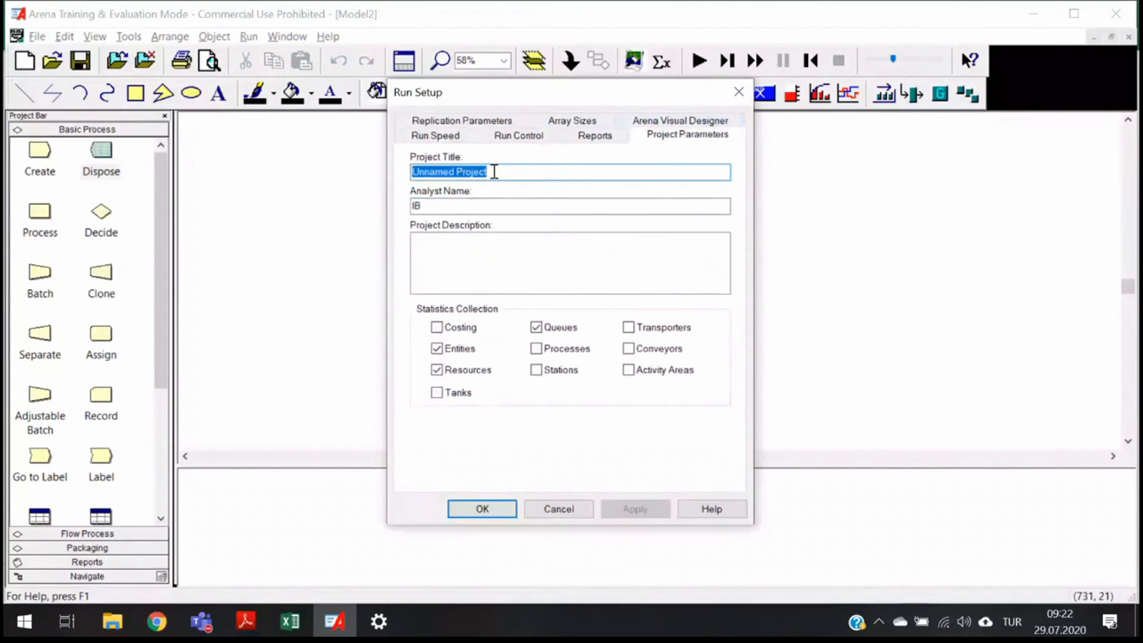
{"action": "type", "text": "Gener"}
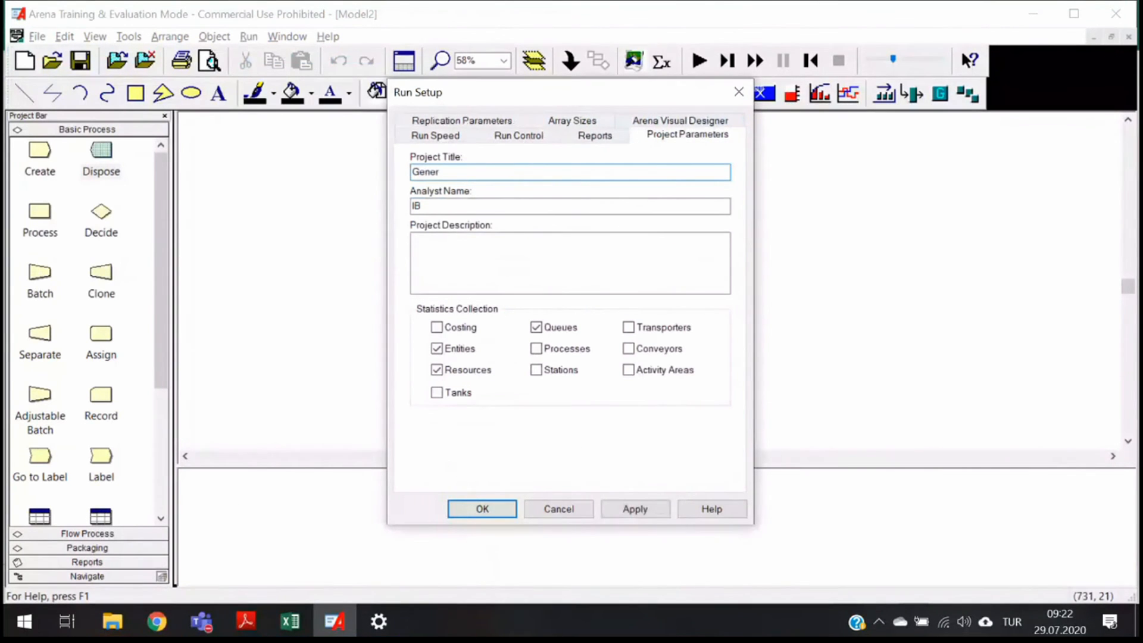
{"action": "type", "text": "alized D"}
{"action": "key", "text": "BackSpace"}
{"action": "type", "text": "pare"}
{"action": "type", "text": "el"}
{"action": "key", "text": "ctrl+Left"}
{"action": "key", "text": "Right"}
{"action": "key", "text": "BackSpace"}
{"action": "type", "text": "P"}
{"action": "left_click", "coordinate": [536, 349]}
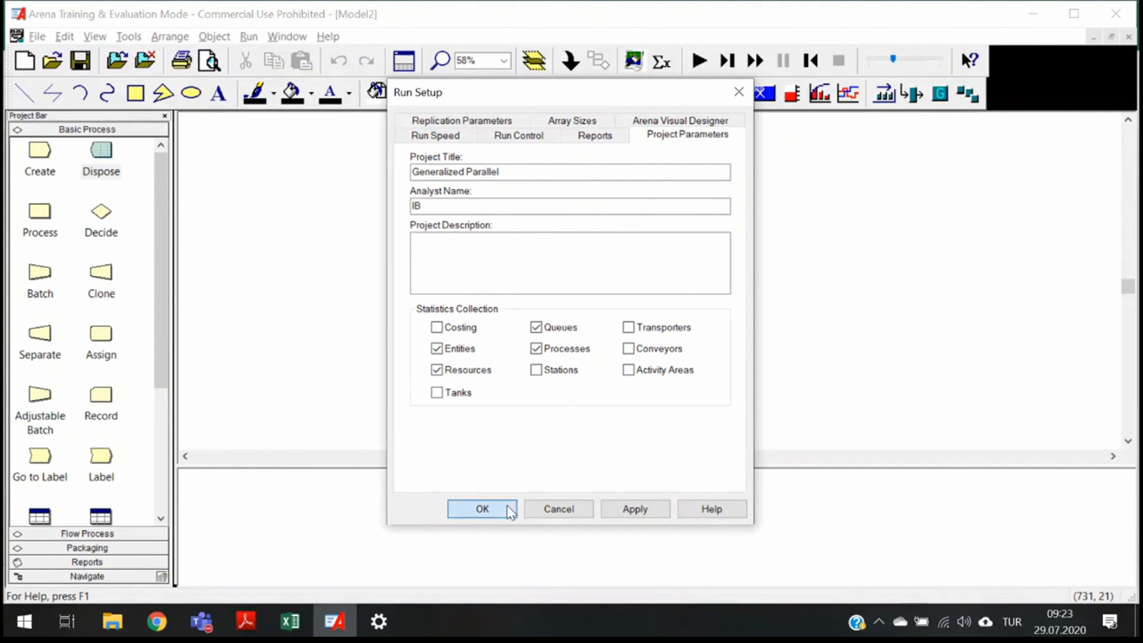
{"action": "left_click", "coordinate": [506, 505]}
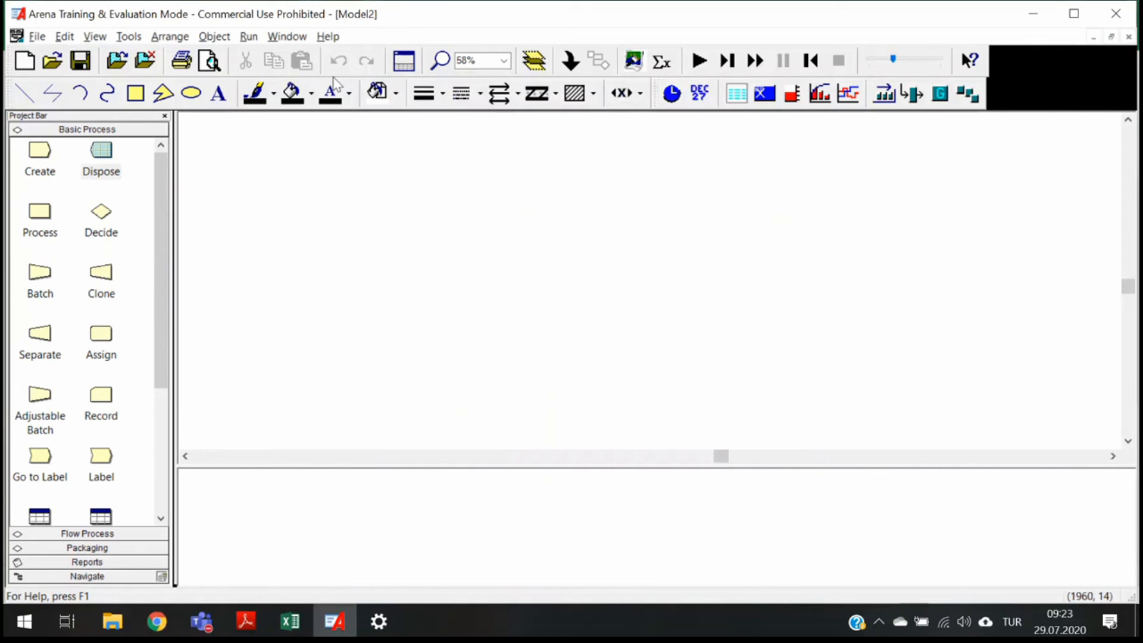
- Set the replication length to 160 hours in Run Setup
{"action": "left_click", "coordinate": [247, 38]}
{"action": "left_click", "coordinate": [261, 56]}
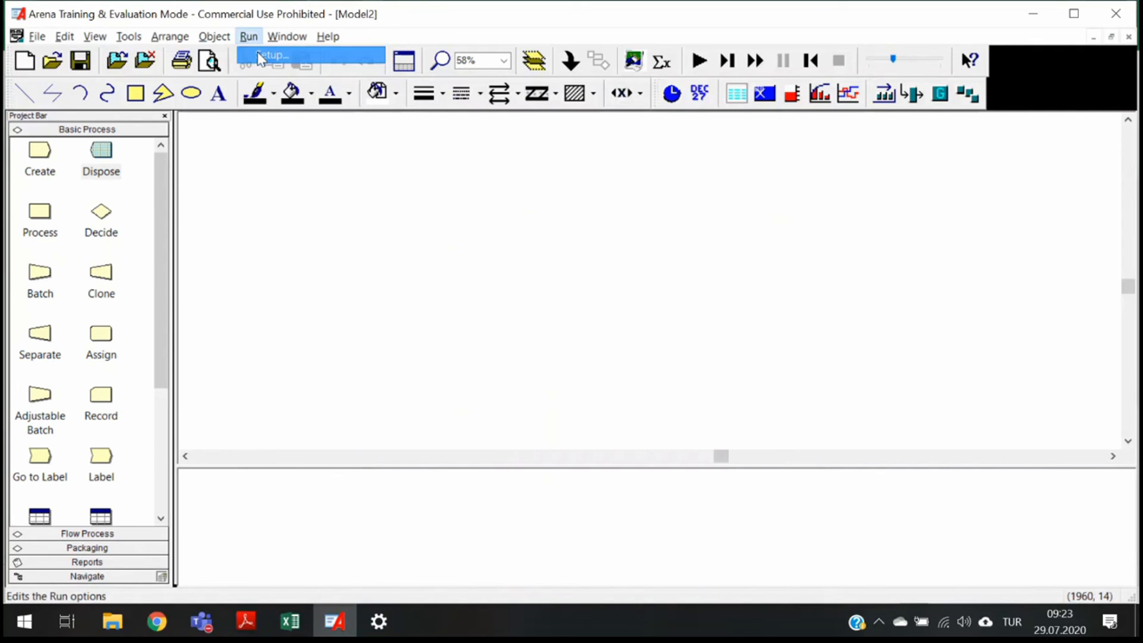
{"action": "left_click", "coordinate": [461, 122]}
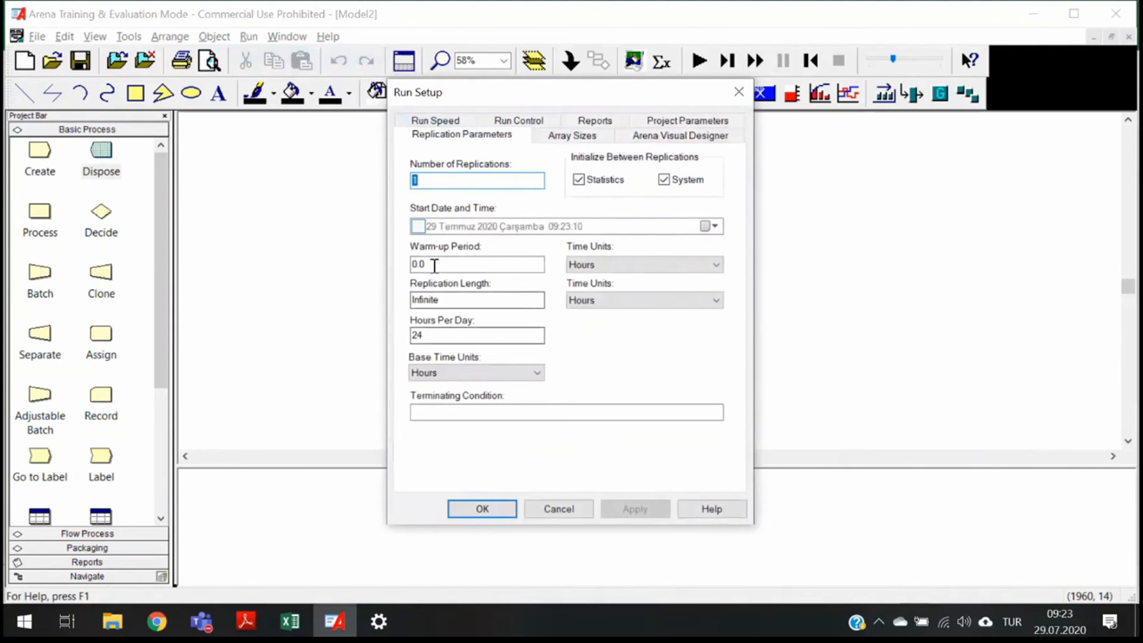
{"action": "double_click", "coordinate": [445, 299]}
{"action": "type", "text": "160"}
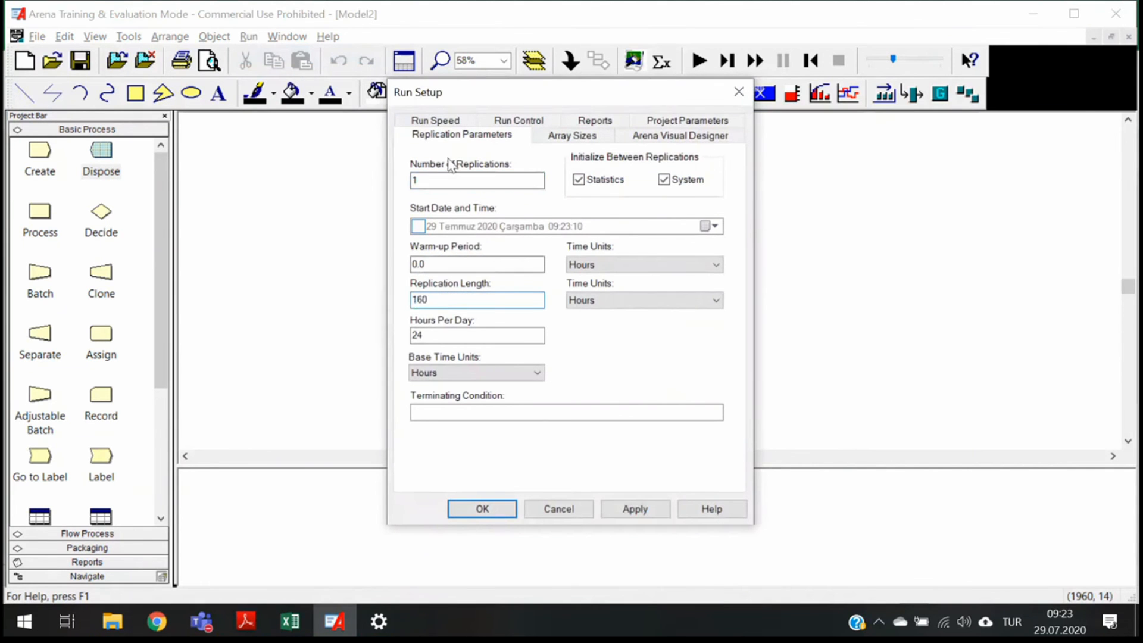
{"action": "left_click", "coordinate": [484, 509]}
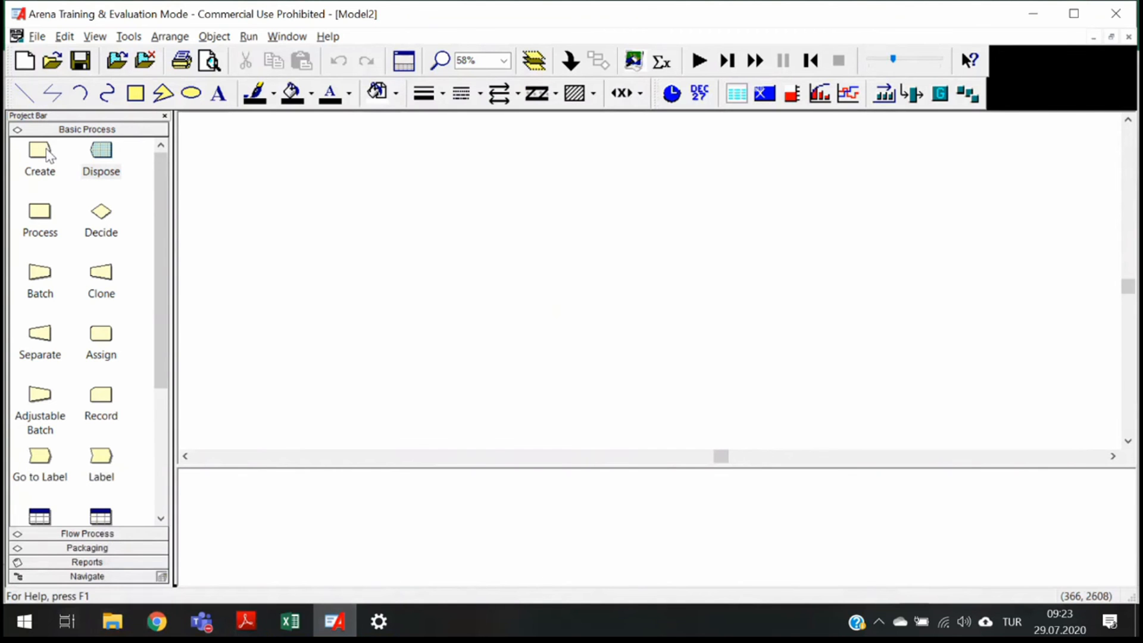
- Place a Create module named Application Arrives with entity type Application
{"action": "left_click_drag", "start_coordinate": [46, 152], "coordinate": [255, 240]}
{"action": "double_click", "coordinate": [284, 244]}
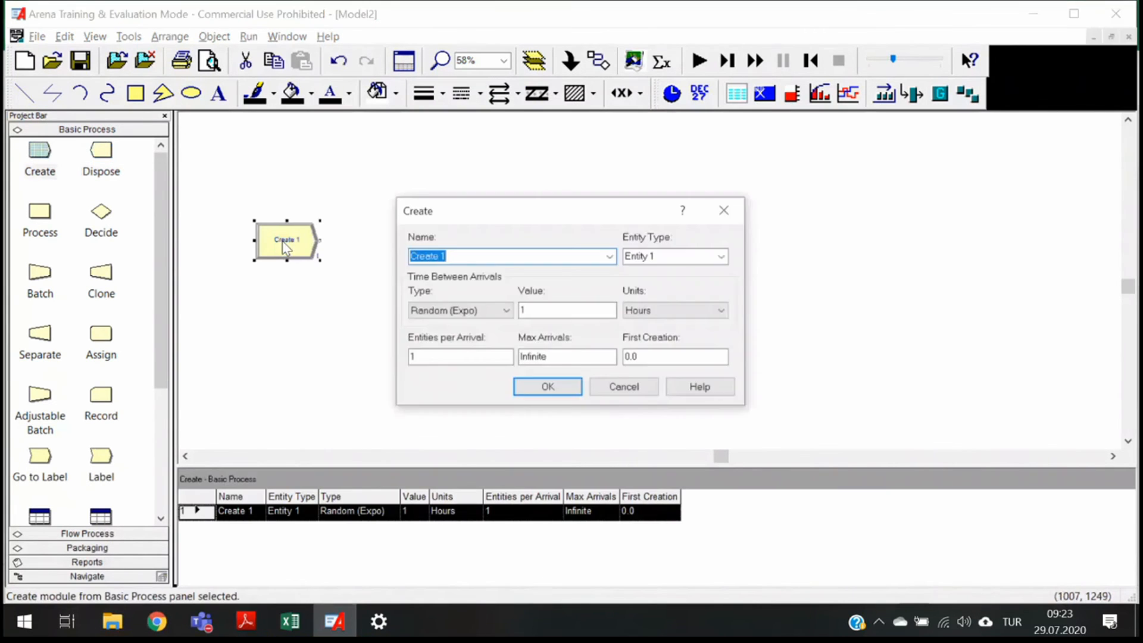
{"action": "type", "text": "A"}
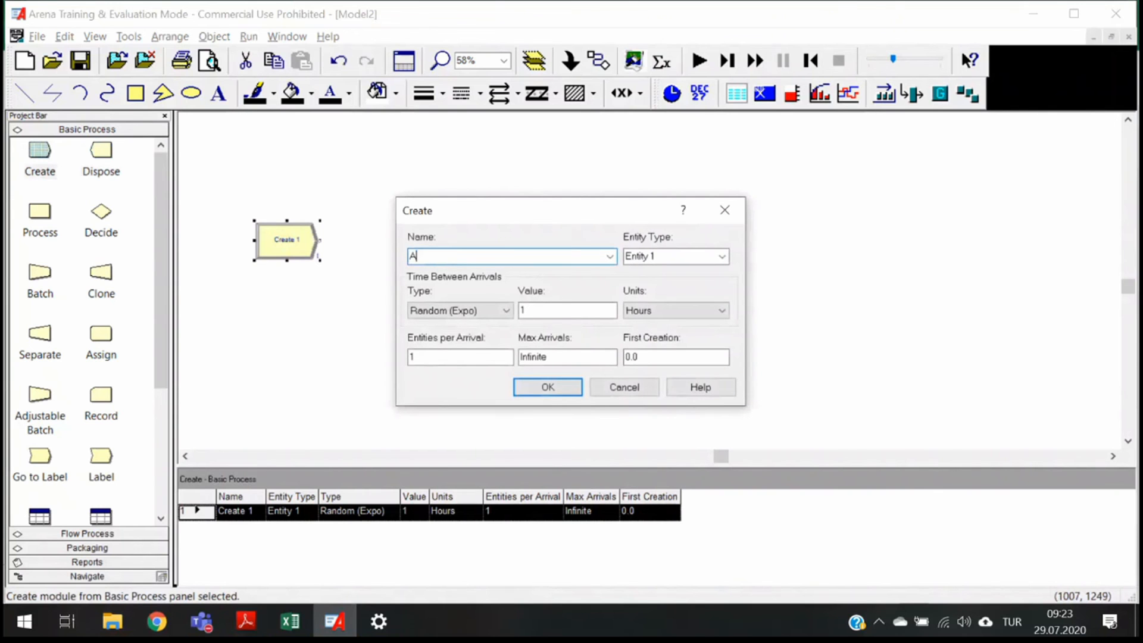
{"action": "type", "text": "pplication A"}
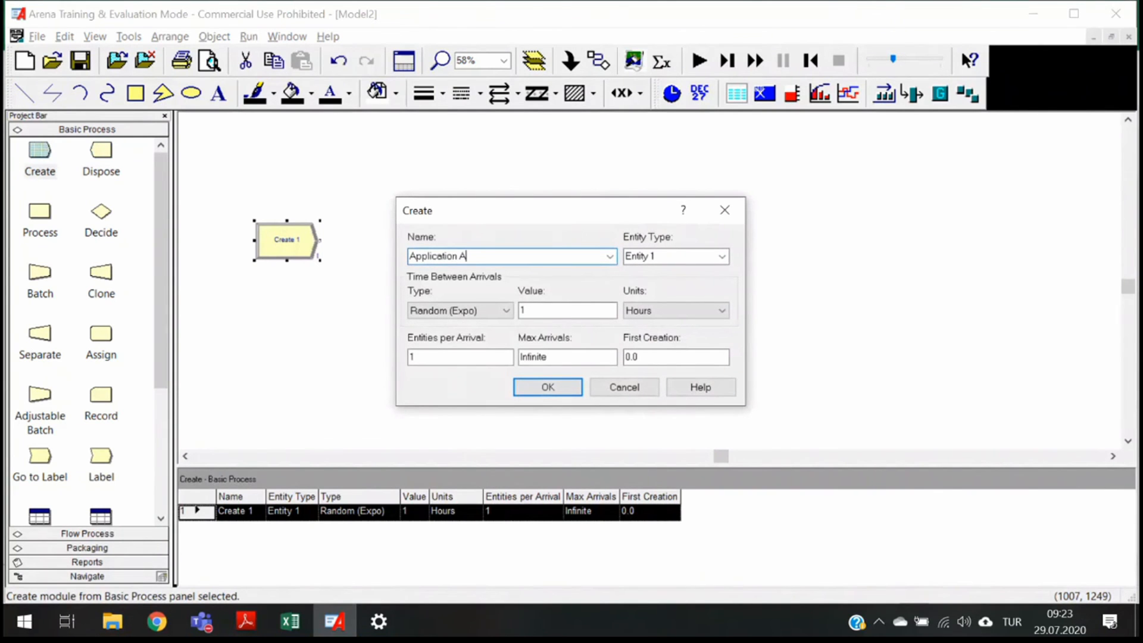
{"action": "type", "text": "rrives"}
{"action": "key", "text": "Tab"}
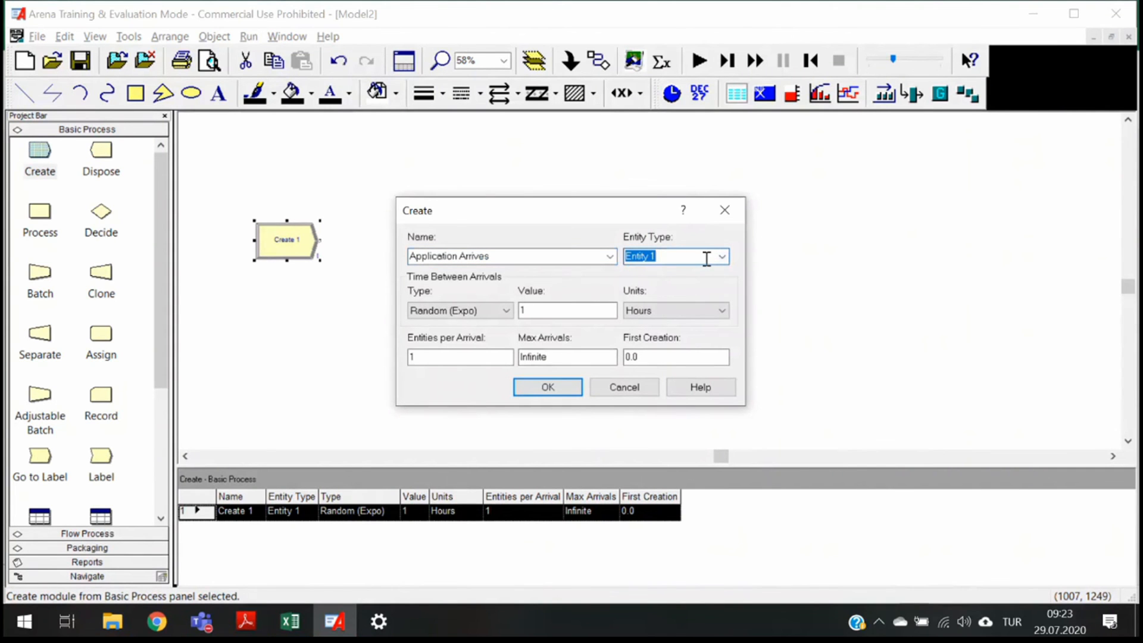
{"action": "type", "text": "Application"}
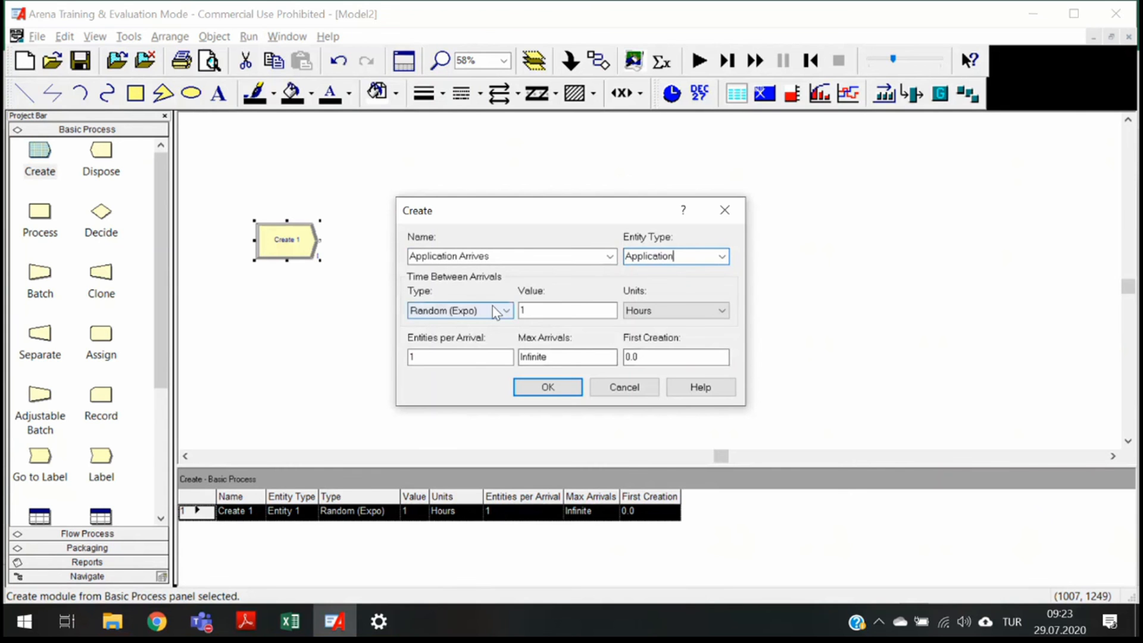
- Set the Create module's interarrival value to 1.25 hours and its first creation to 0
{"action": "left_click", "coordinate": [538, 316]}
{"action": "type", "text": ".25"}
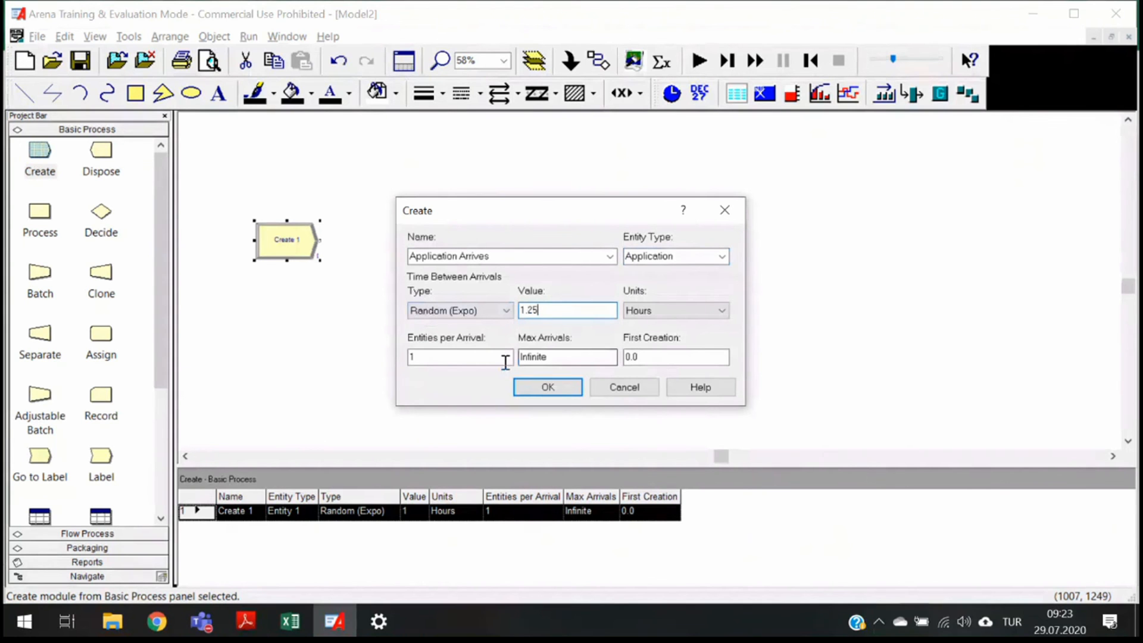
{"action": "left_click", "coordinate": [572, 358]}
{"action": "double_click", "coordinate": [573, 358]}
{"action": "double_click", "coordinate": [655, 363]}
{"action": "type", "text": "0"}
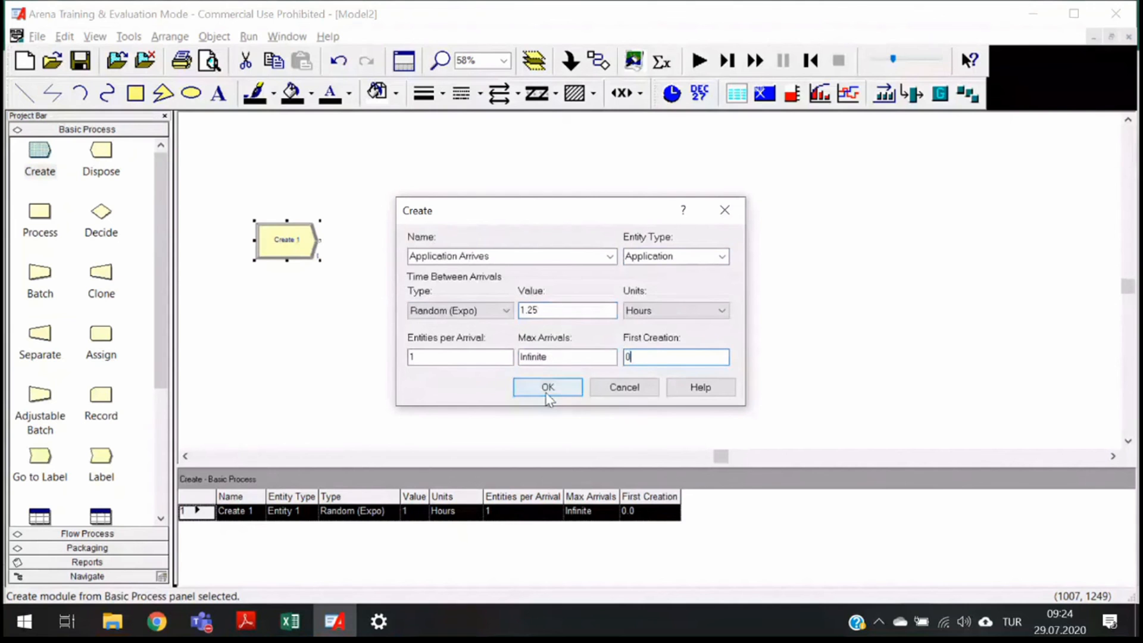
{"action": "left_click", "coordinate": [546, 388]}
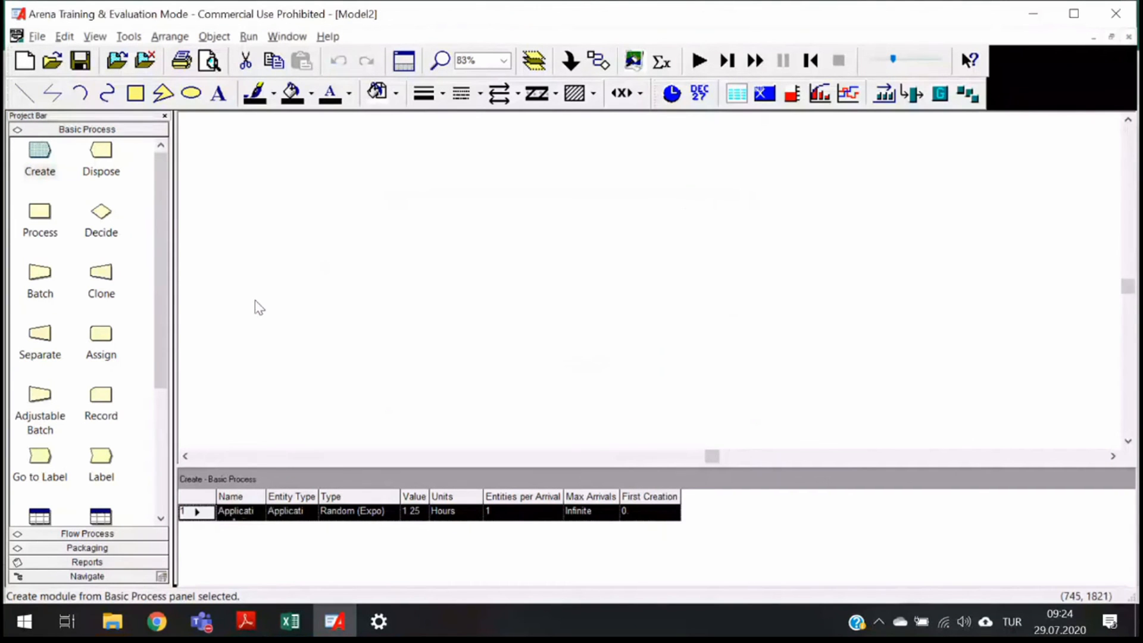
- Add a connected Process module after Application Arrives named One of the Officers Processes All Four Steps
{"action": "scroll", "coordinate": [255, 300], "scroll_direction": "up", "scroll_amount": 1}
{"action": "left_click_drag", "start_coordinate": [708, 456], "coordinate": [684, 456]}
{"action": "left_click_drag", "start_coordinate": [46, 228], "coordinate": [462, 221]}
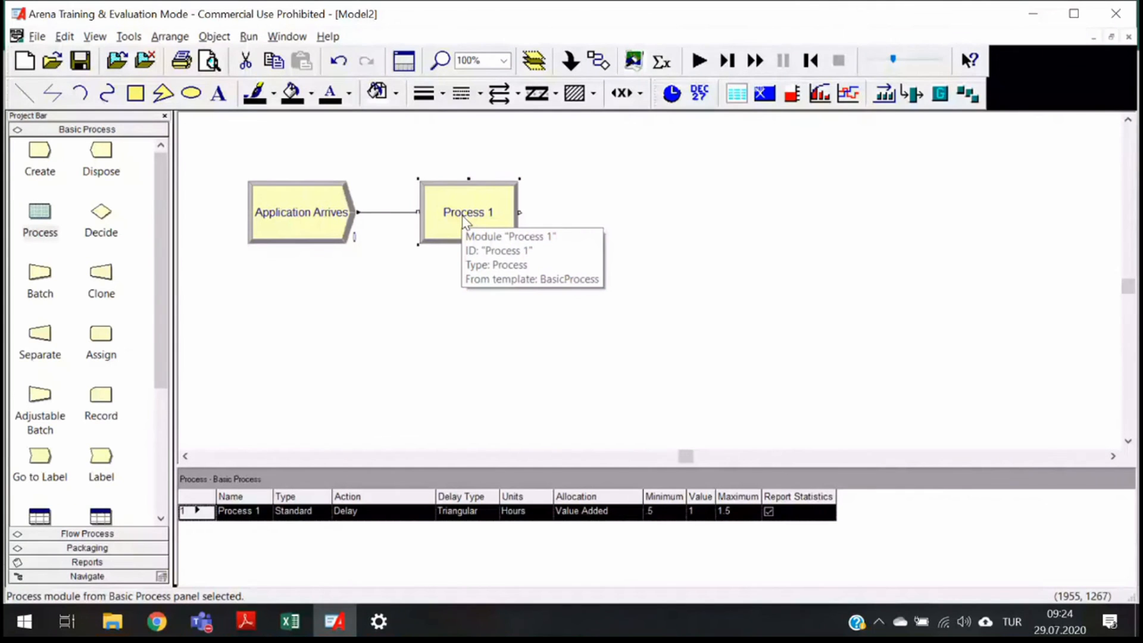
{"action": "double_click", "coordinate": [463, 222]}
{"action": "type", "text": "One o"}
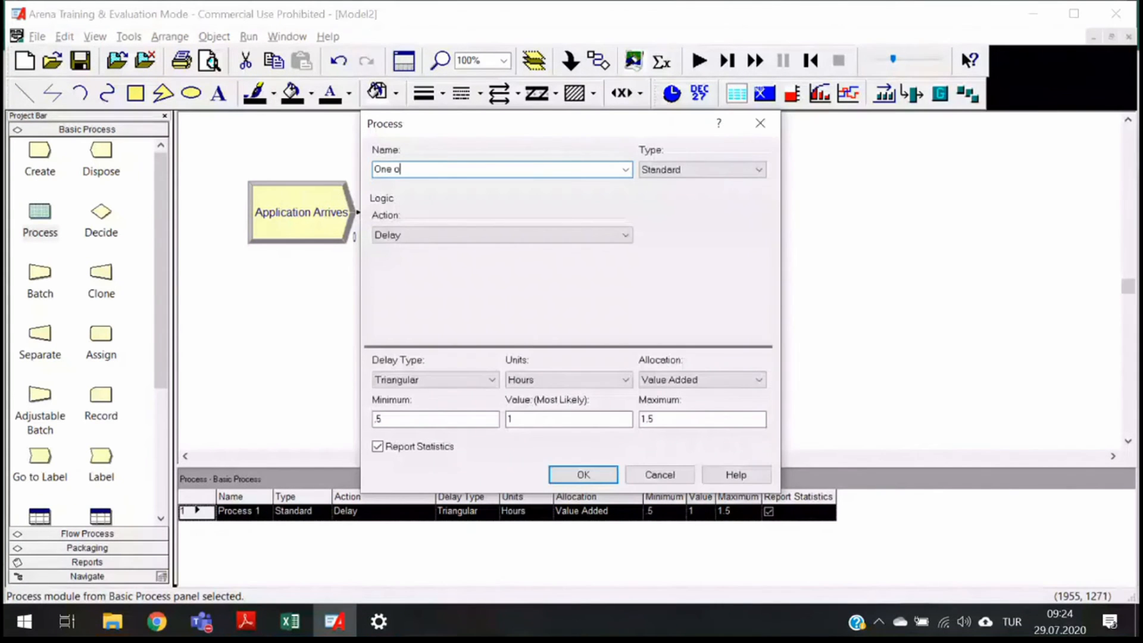
{"action": "type", "text": "f the Officers Proc"}
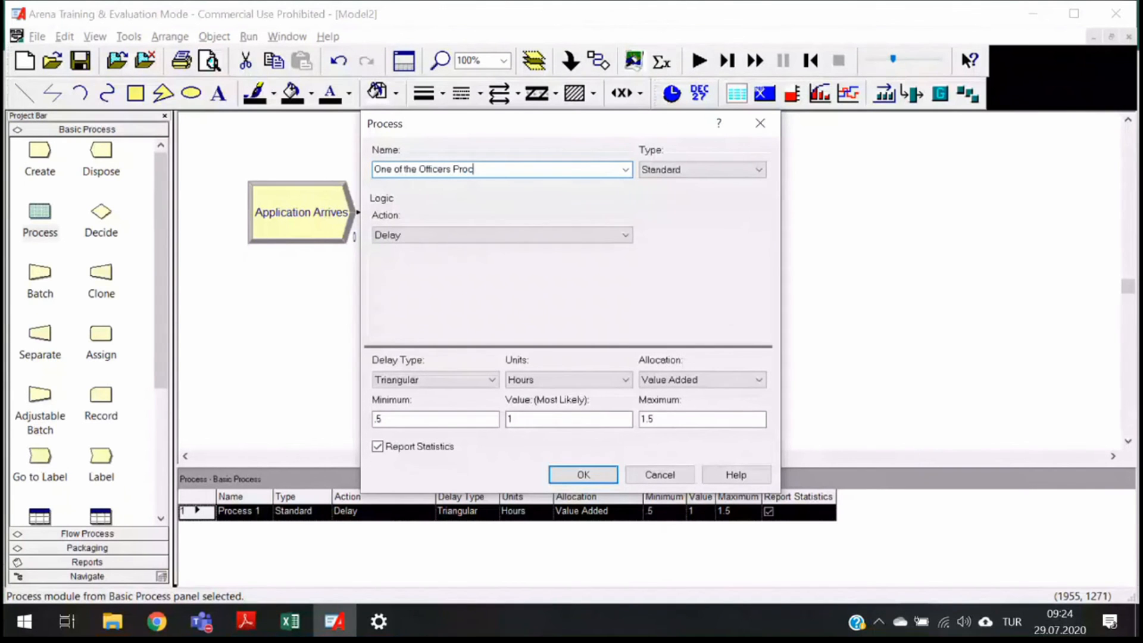
{"action": "type", "text": "esses All Four Steps"}
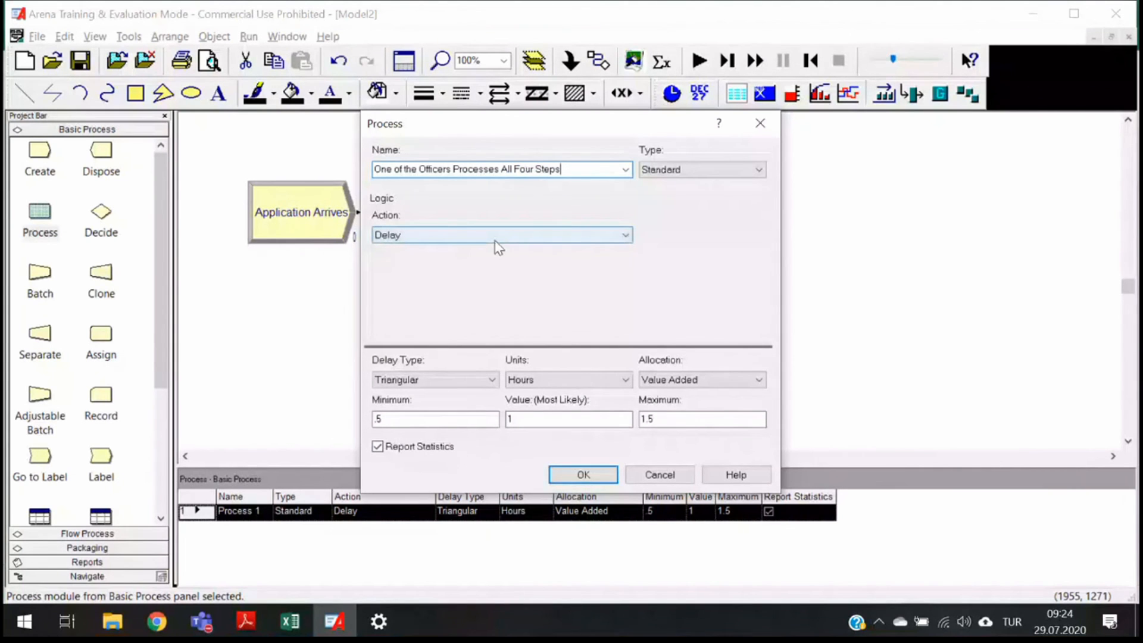
- Set the process action to Seize Delay Release and add the Officer resource with 1 unit to seize and release
{"action": "left_click", "coordinate": [497, 239]}
{"action": "left_click", "coordinate": [454, 272]}
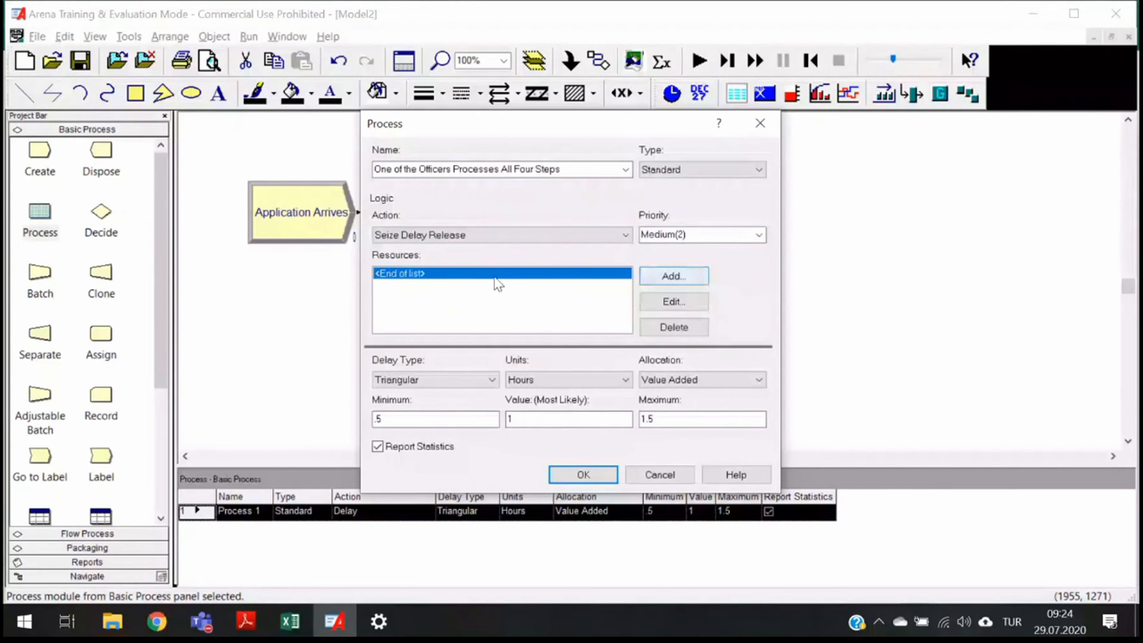
{"action": "left_click", "coordinate": [674, 281]}
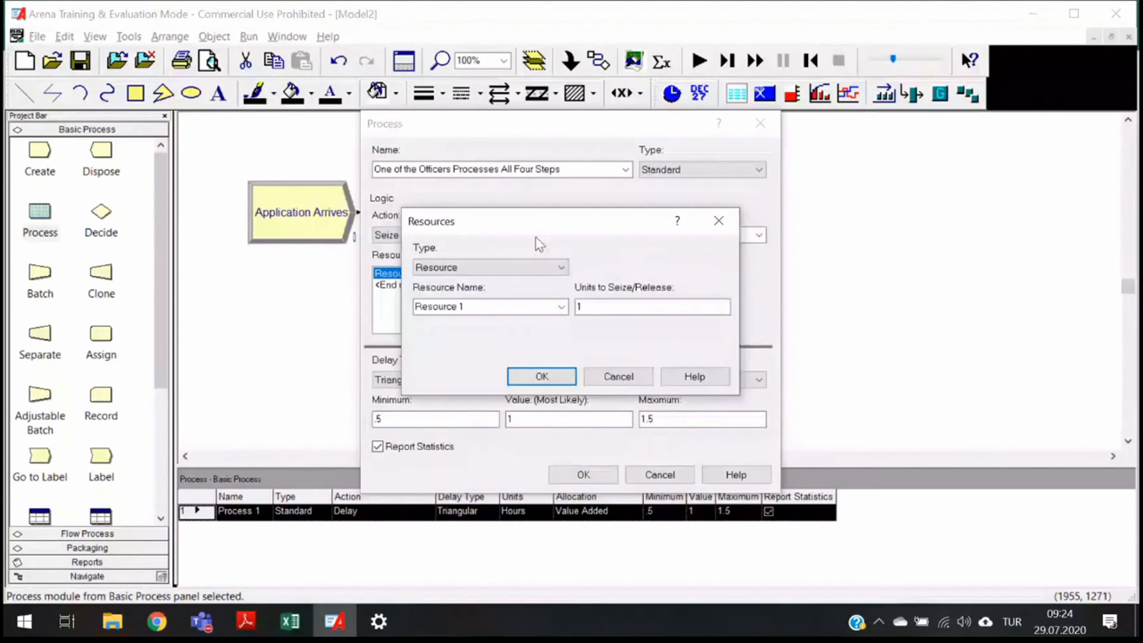
{"action": "left_click_drag", "start_coordinate": [481, 307], "coordinate": [348, 314]}
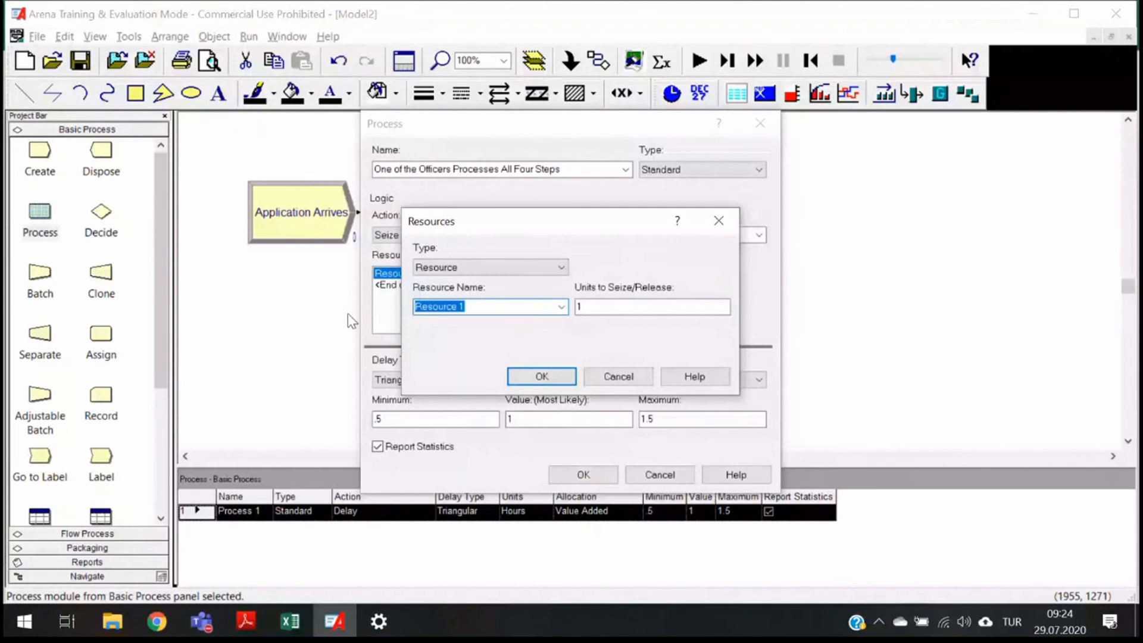
{"action": "type", "text": "Officer"}
{"action": "key", "text": "Tab"}
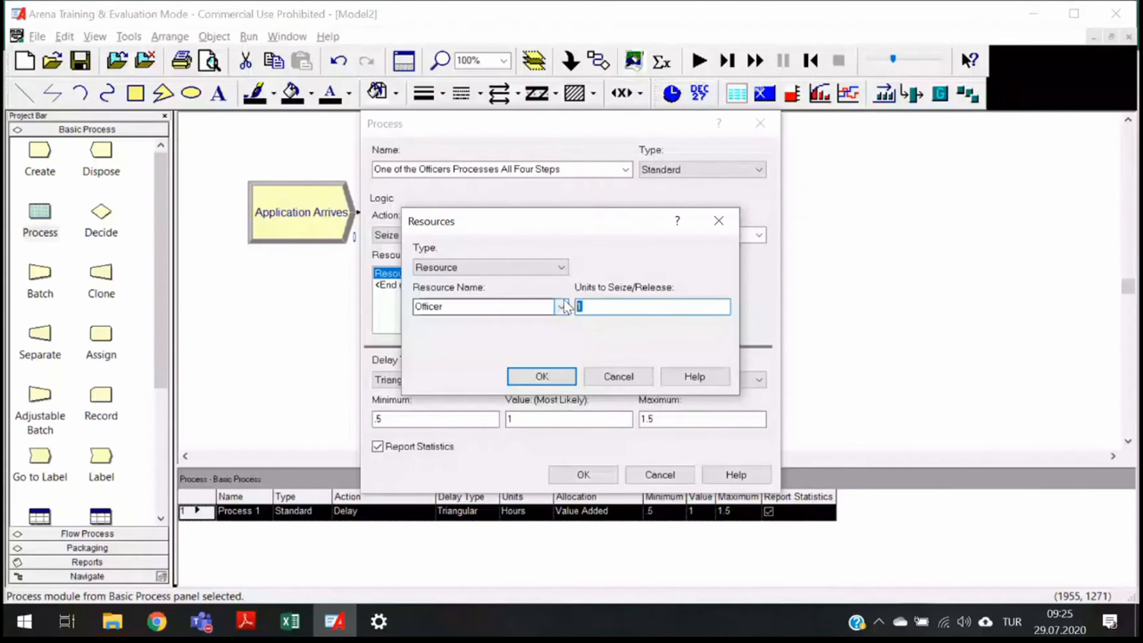
{"action": "left_click", "coordinate": [538, 379]}
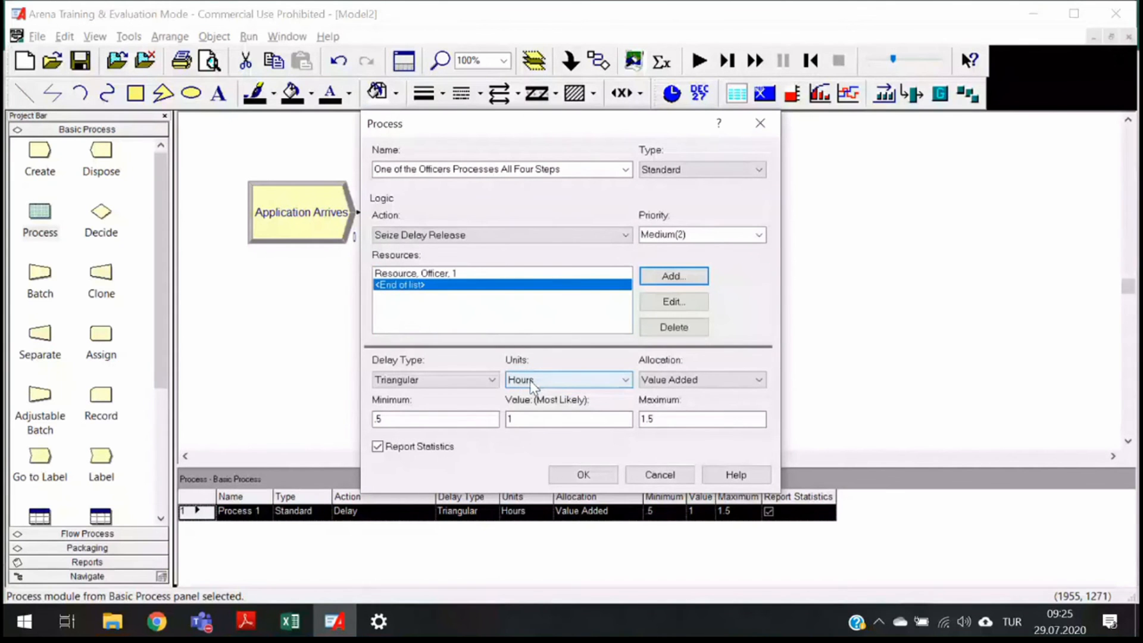
- Change the delay type to Expression and enter EXPO(1)+EXPO(1)+EXPO(1)+EXPO(1) as the expression in hours
{"action": "left_click", "coordinate": [460, 382]}
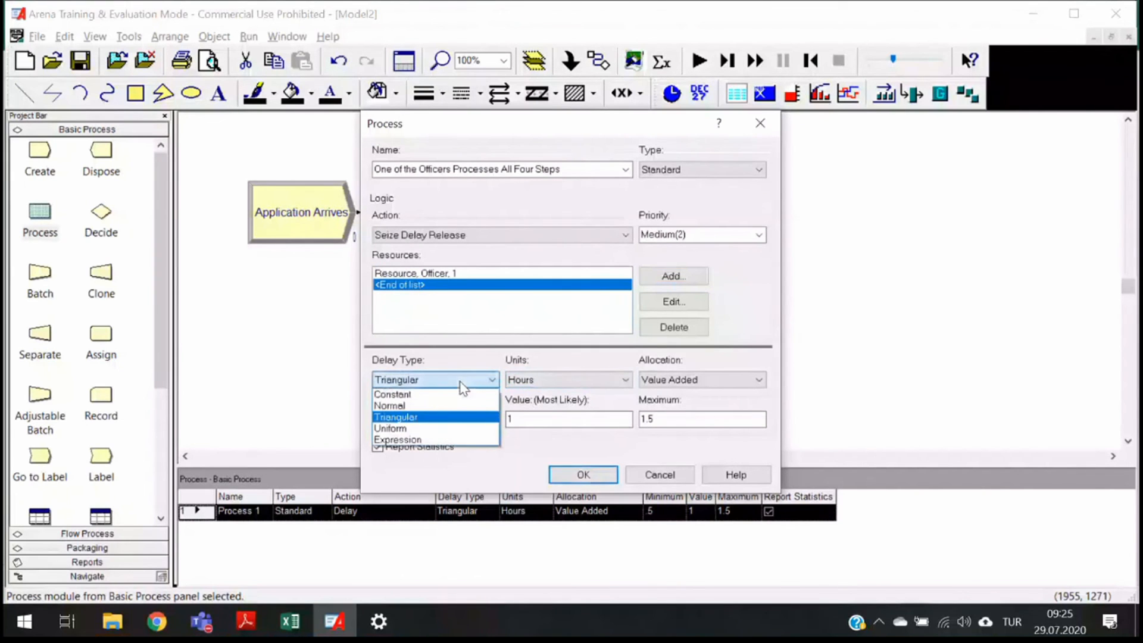
{"action": "left_click", "coordinate": [403, 439]}
{"action": "left_click", "coordinate": [434, 418]}
{"action": "type", "text": "EXPO()"}
{"action": "key", "text": "Left"}
{"action": "type", "text": "1"}
{"action": "key", "text": "Right"}
{"action": "type", "text": "+EXPO()"}
{"action": "key", "text": "Left"}
{"action": "type", "text": "1)"}
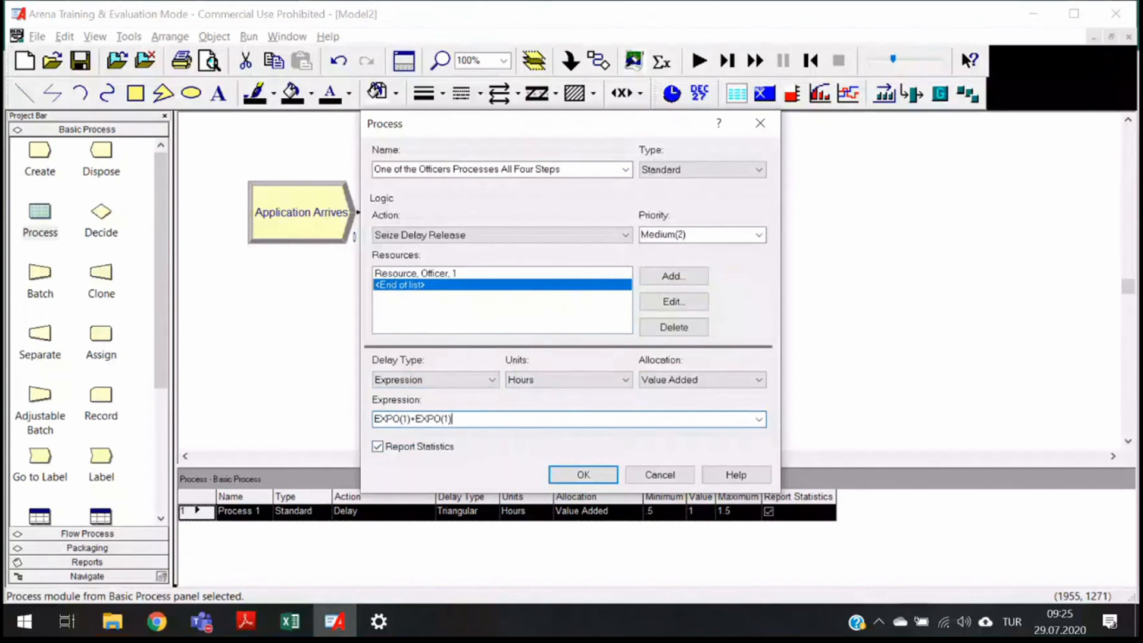
{"action": "type", "text": "+EXPO(1)"}
{"action": "key", "text": "Left"}
{"action": "type", "text": "1"}
{"action": "key", "text": "Right"}
{"action": "type", "text": "+EXPO(1)"}
{"action": "key", "text": "Left"}
{"action": "type", "text": "1"}
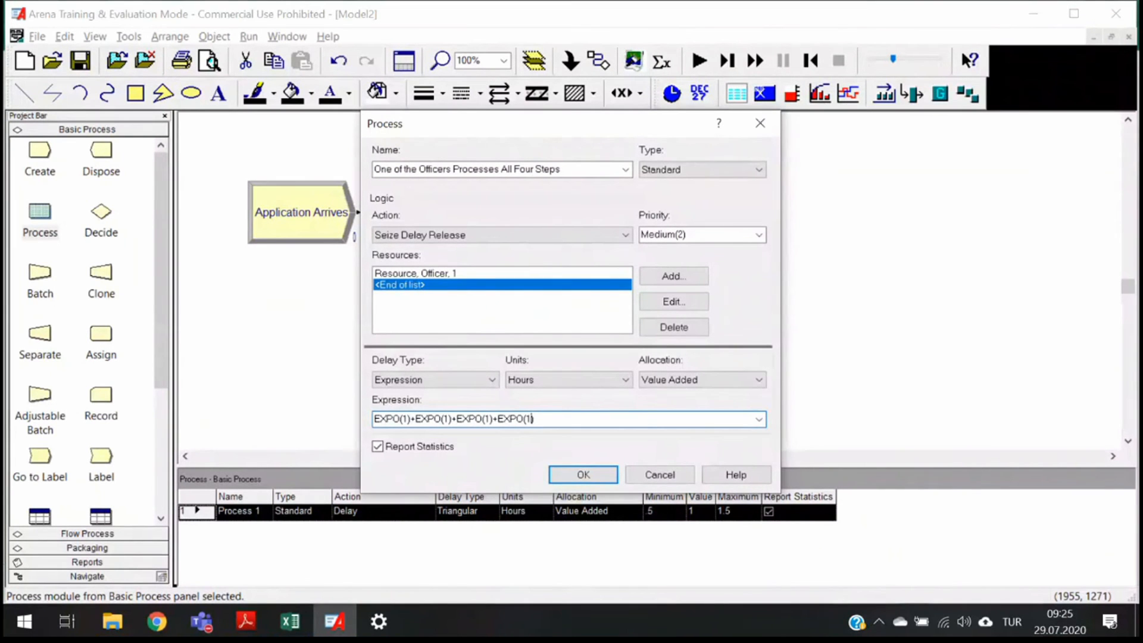
- Replace the expression with a k-Erlang distribution of mean 1 and k 4, ERLA(1,4), built in the Expression Builder, and confirm the Process module
{"action": "key", "text": "ctrl+a"}
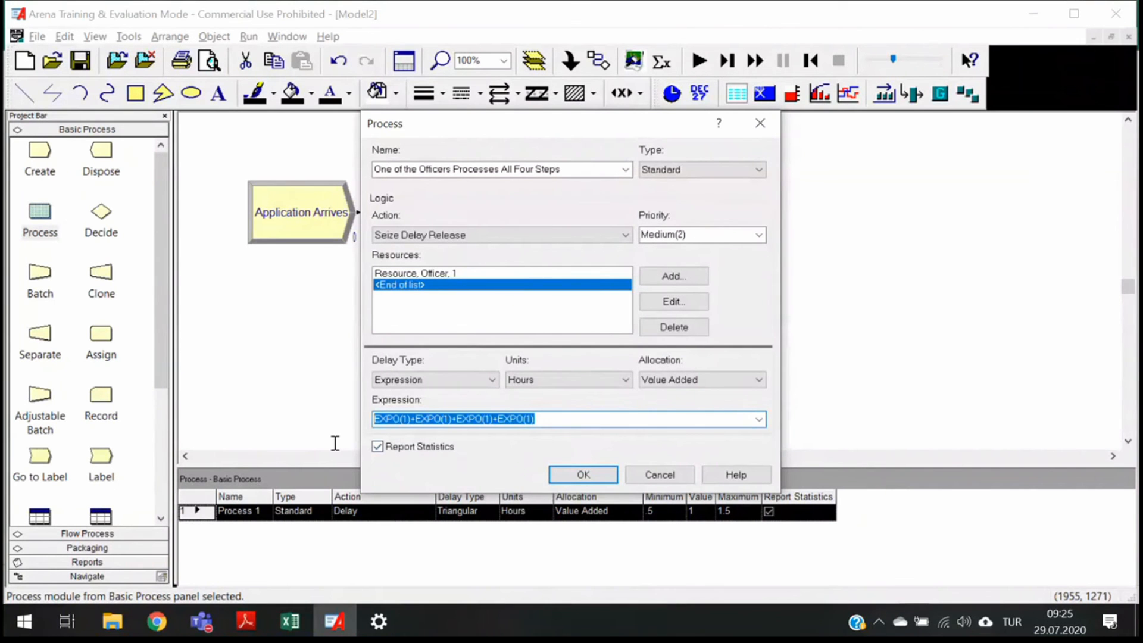
{"action": "key", "text": "Delete"}
{"action": "right_click", "coordinate": [430, 419]}
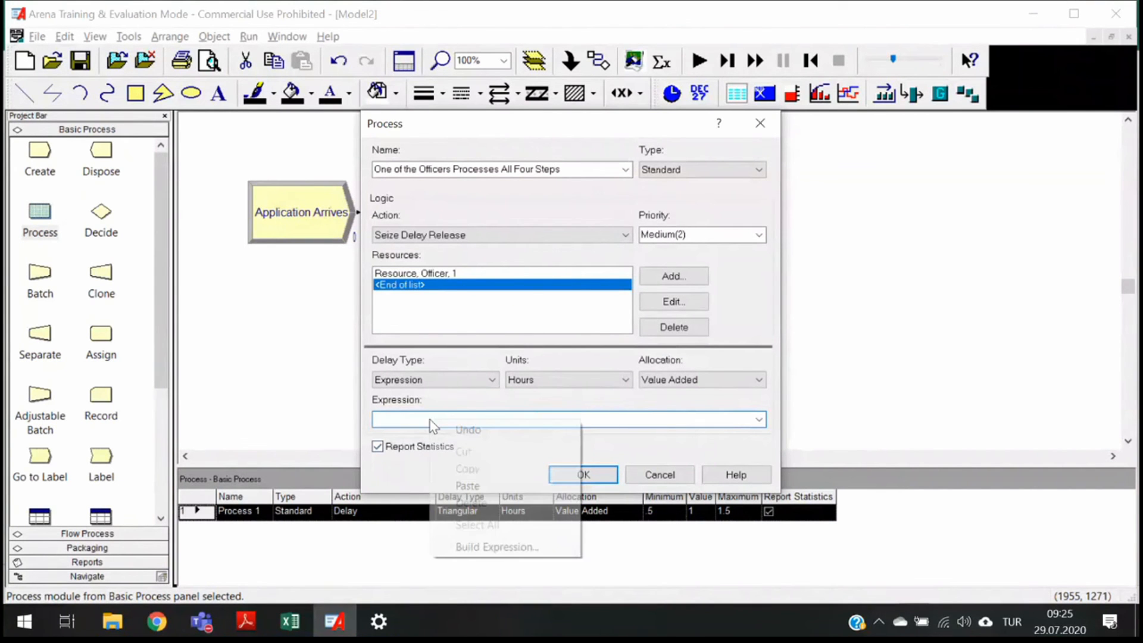
{"action": "left_click", "coordinate": [489, 552]}
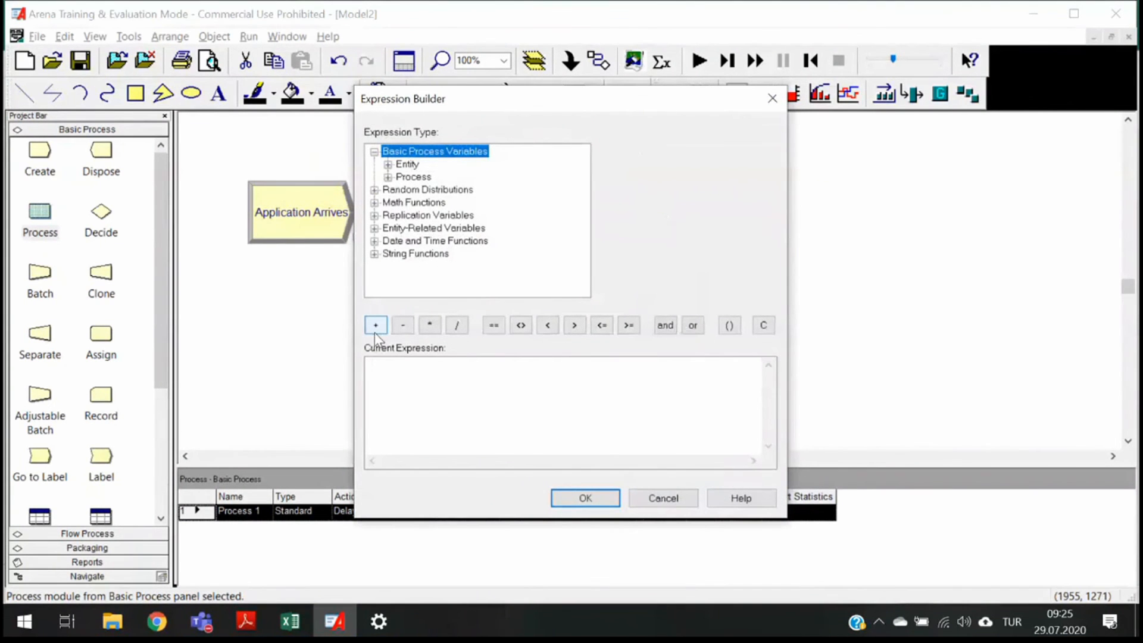
{"action": "left_click", "coordinate": [375, 189]}
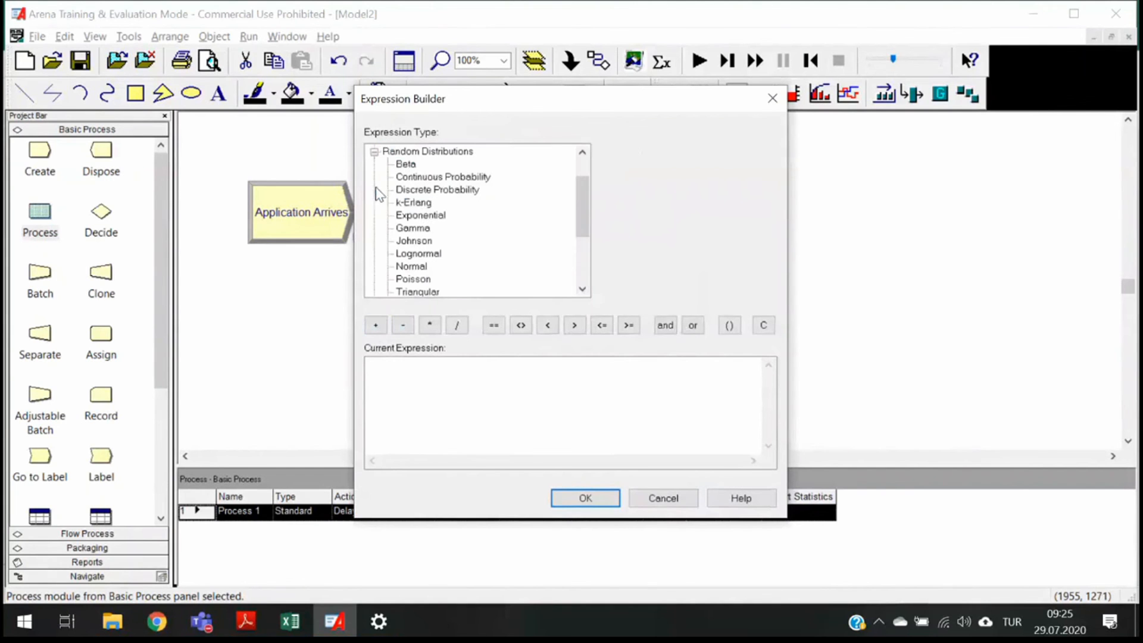
{"action": "left_click", "coordinate": [427, 207]}
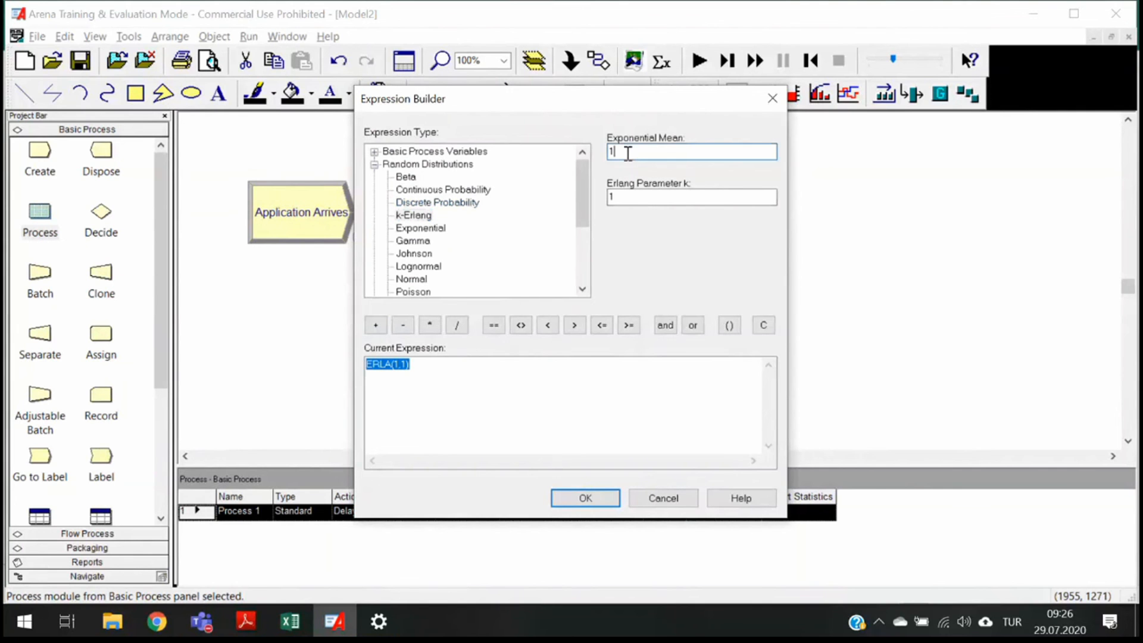
{"action": "left_click", "coordinate": [628, 198]}
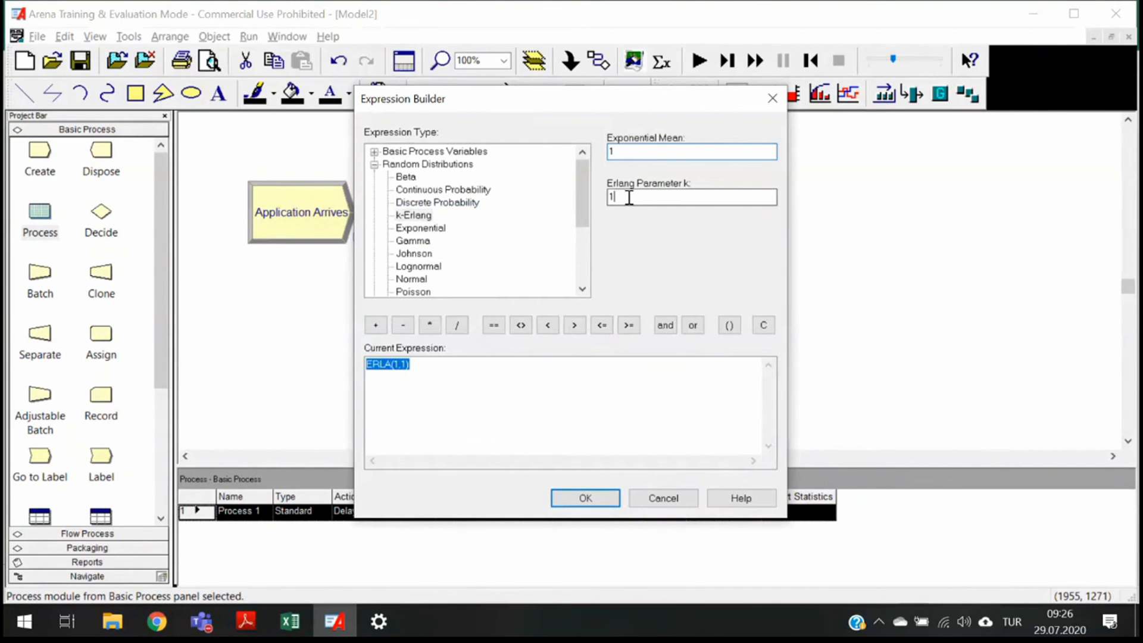
{"action": "double_click", "coordinate": [628, 198]}
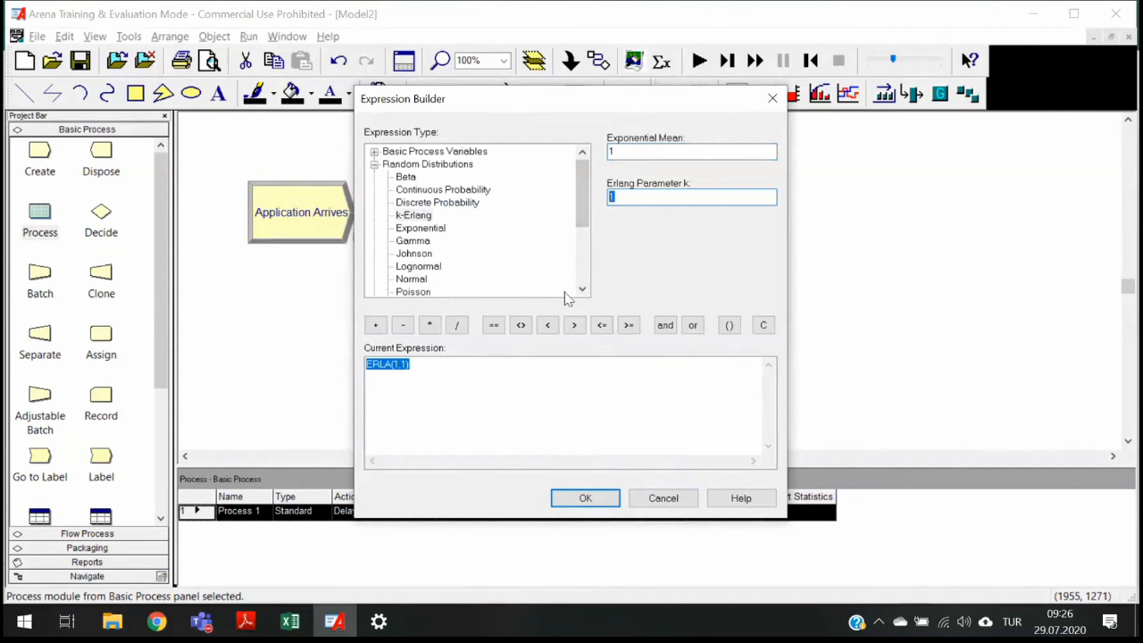
{"action": "type", "text": "4"}
{"action": "double_click", "coordinate": [611, 154]}
{"action": "left_click", "coordinate": [585, 499]}
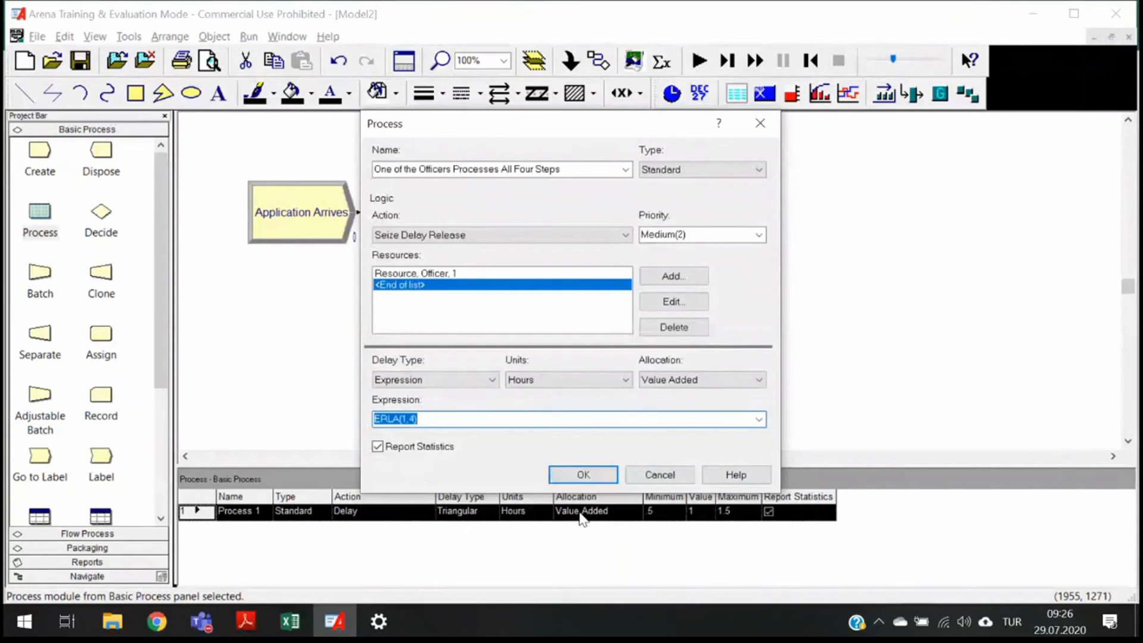
{"action": "left_click", "coordinate": [585, 475]}
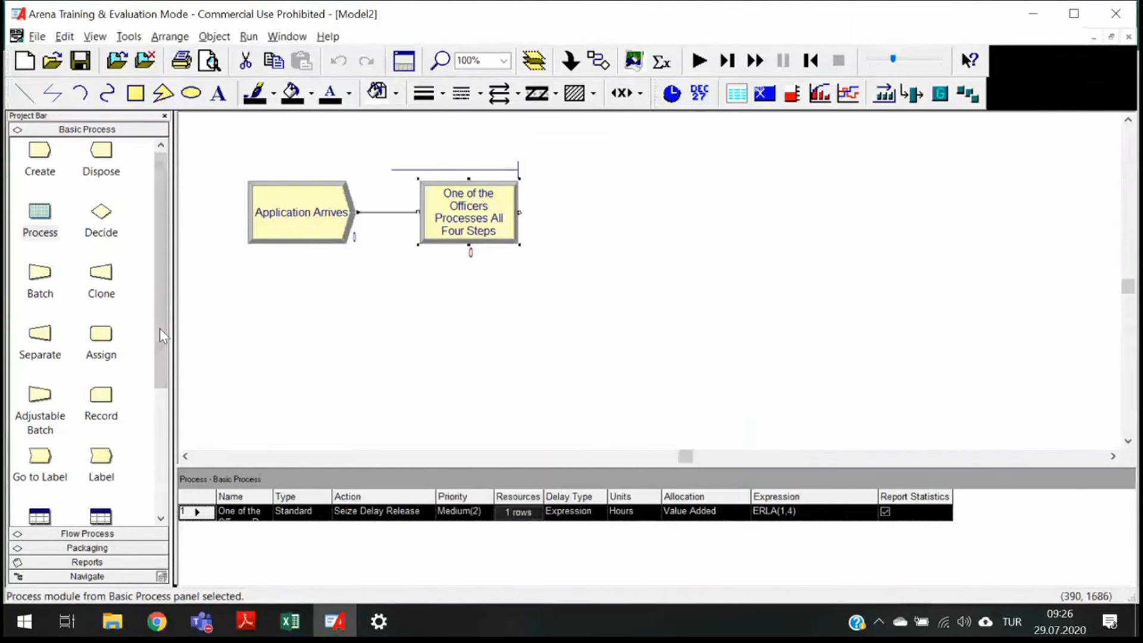
- Set the Officer resource's capacity to 4 in the Resource data module
{"action": "scroll", "coordinate": [163, 337], "scroll_direction": "down", "scroll_amount": 3}
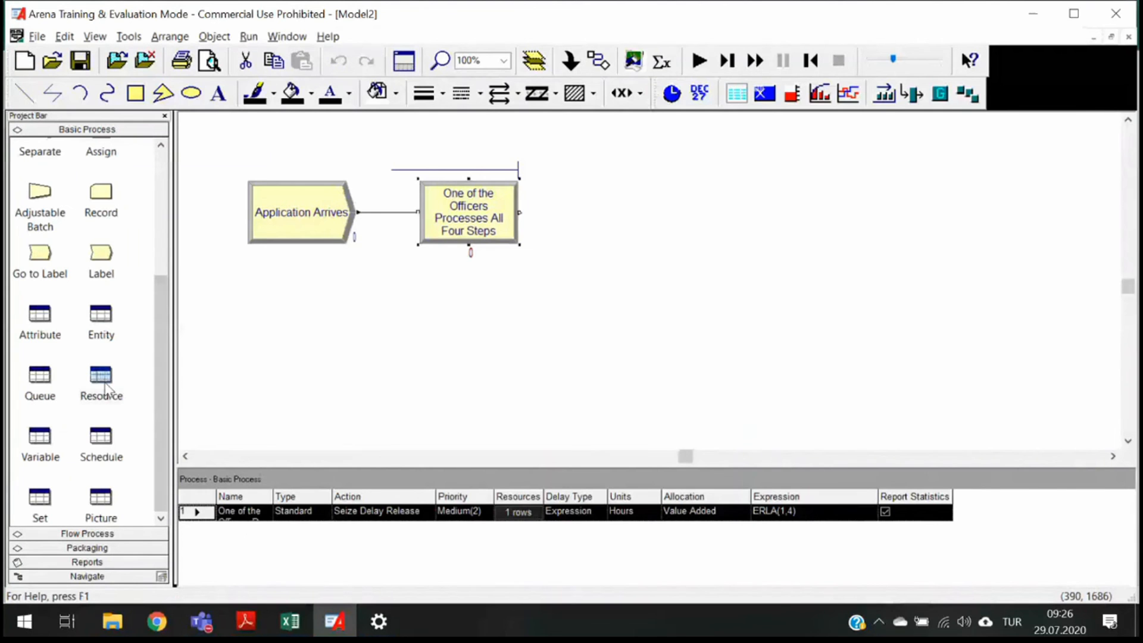
{"action": "left_click", "coordinate": [106, 390]}
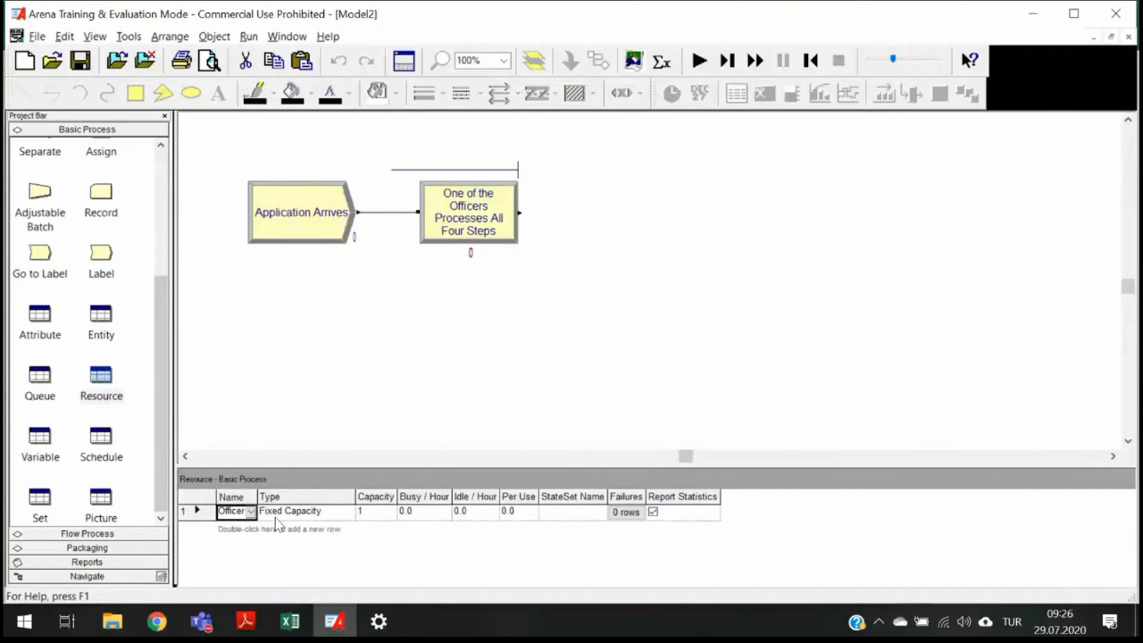
{"action": "left_click", "coordinate": [373, 512]}
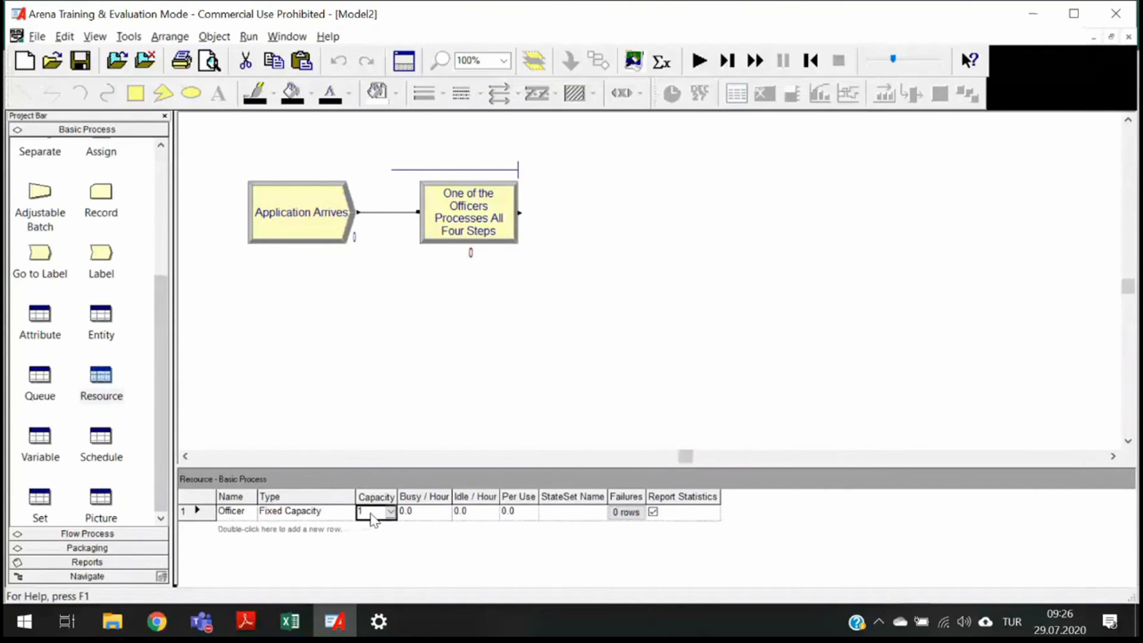
{"action": "type", "text": "43"}
{"action": "key", "text": "BackSpace"}
{"action": "key", "text": "Tab"}
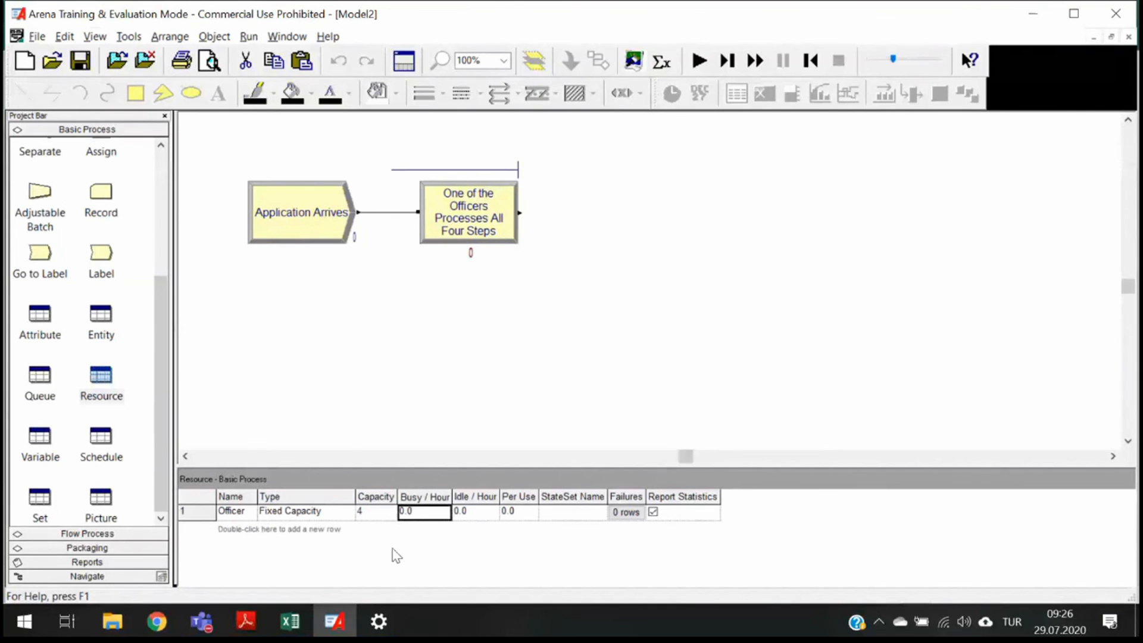
{"action": "right_click", "coordinate": [193, 517]}
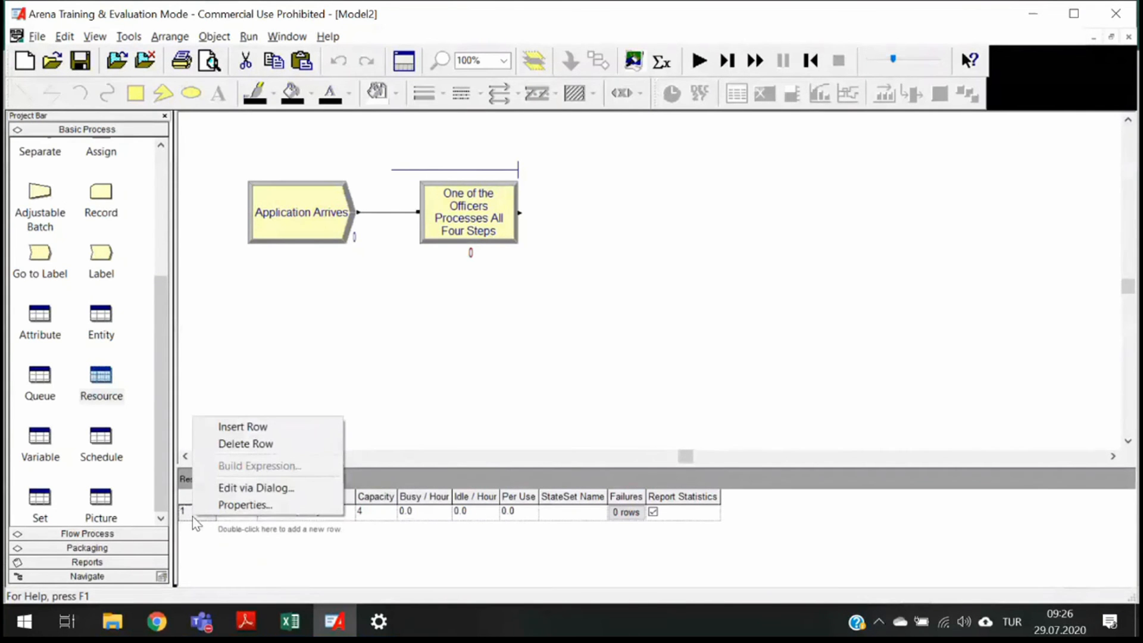
{"action": "left_click", "coordinate": [242, 489]}
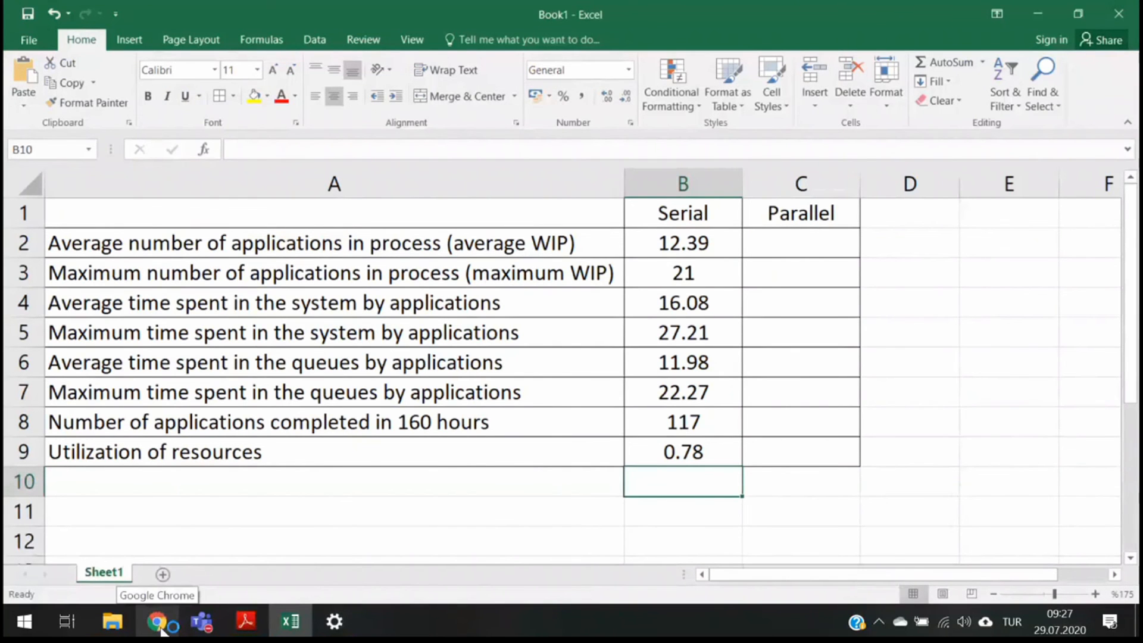
- Switch to File Explorer and open the prepared Generalized Parallel model from the 02.2 Generalized Parallel folder
{"action": "mouse_move", "coordinate": [130, 630]}
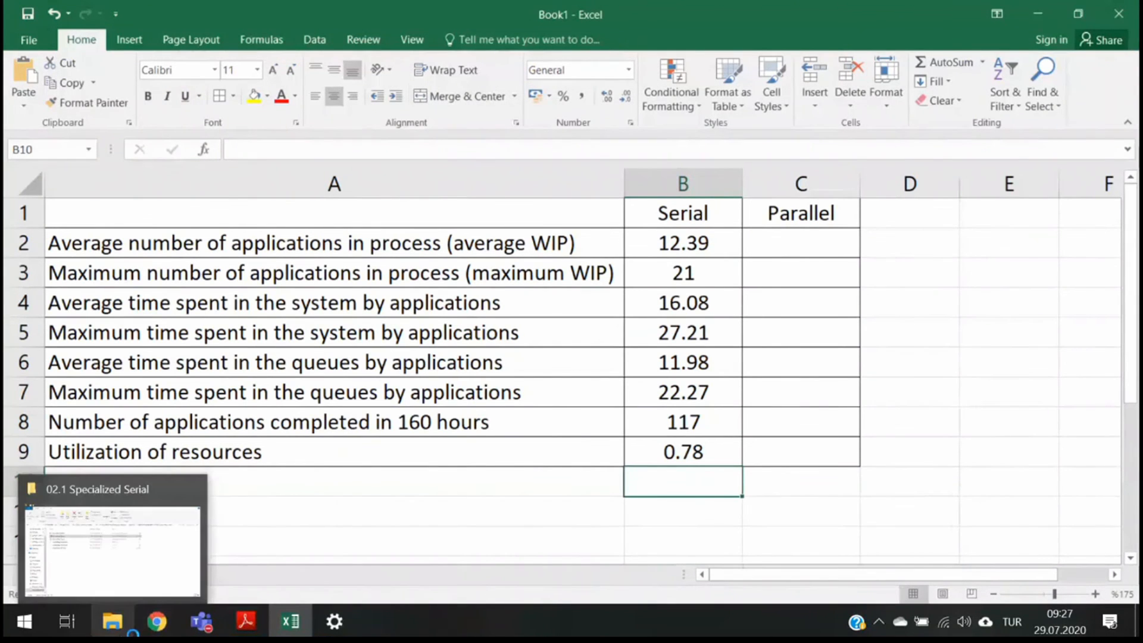
{"action": "left_click", "coordinate": [130, 630]}
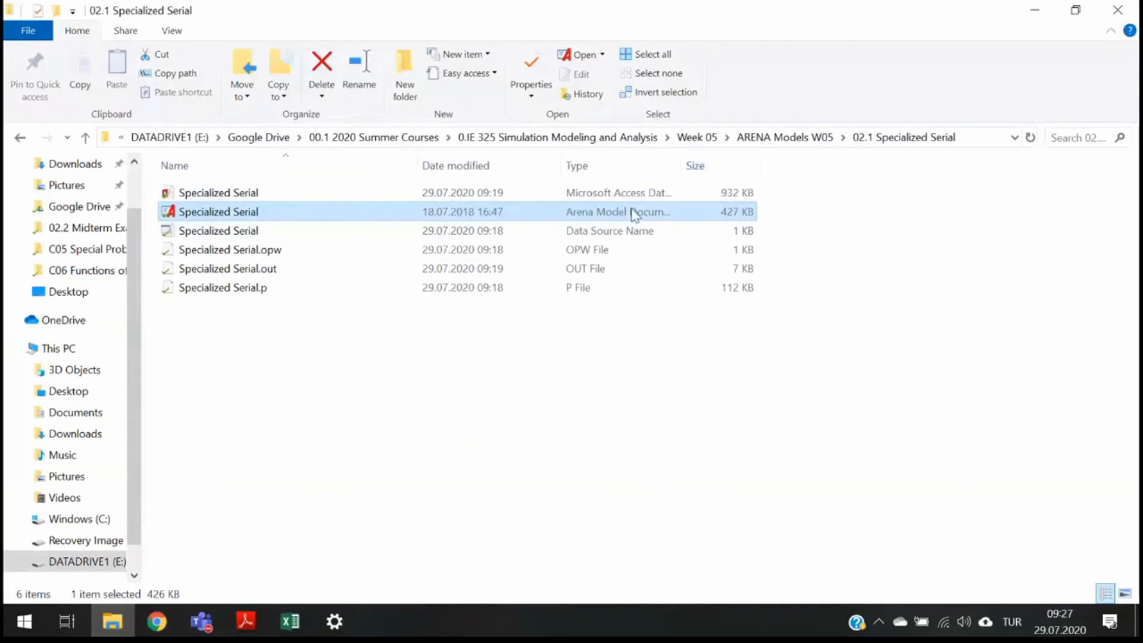
{"action": "left_click", "coordinate": [809, 136]}
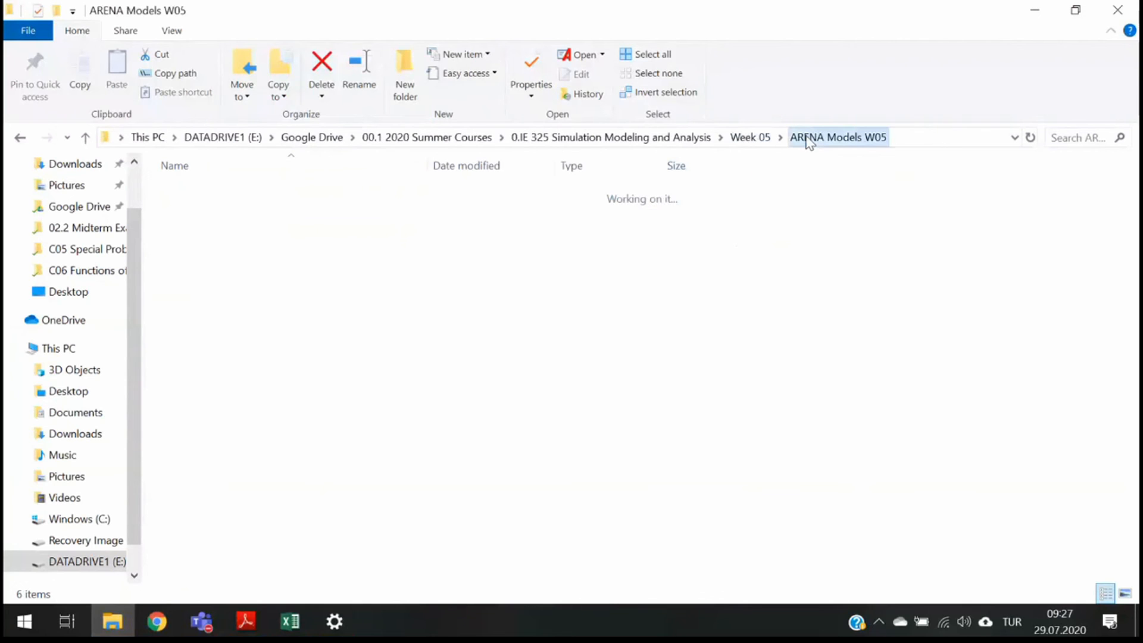
{"action": "double_click", "coordinate": [360, 231]}
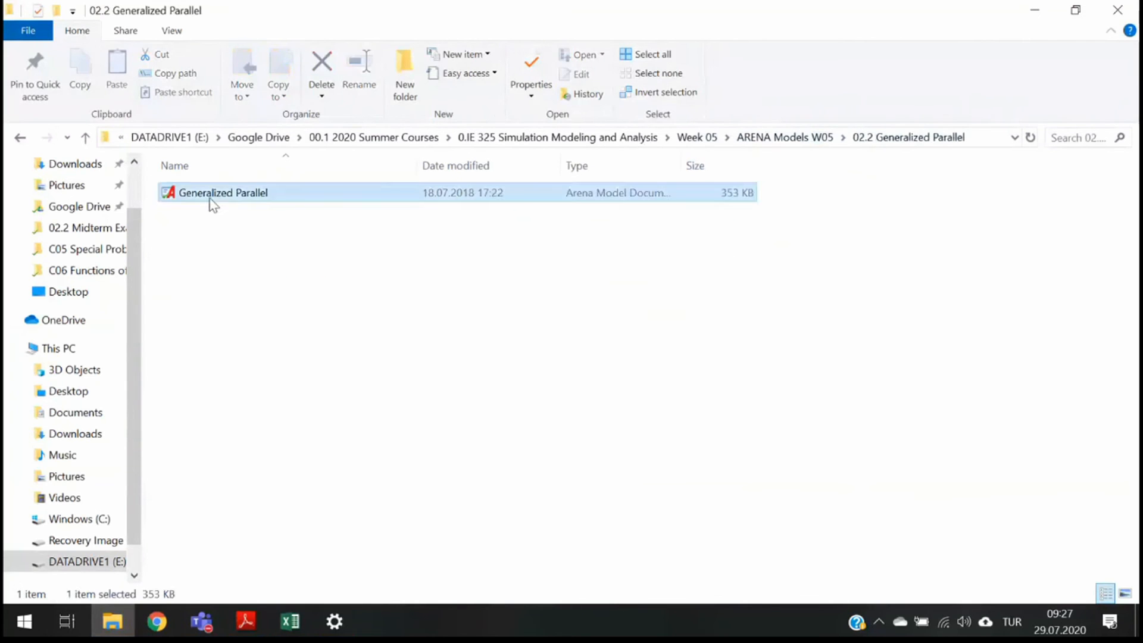
{"action": "double_click", "coordinate": [210, 194]}
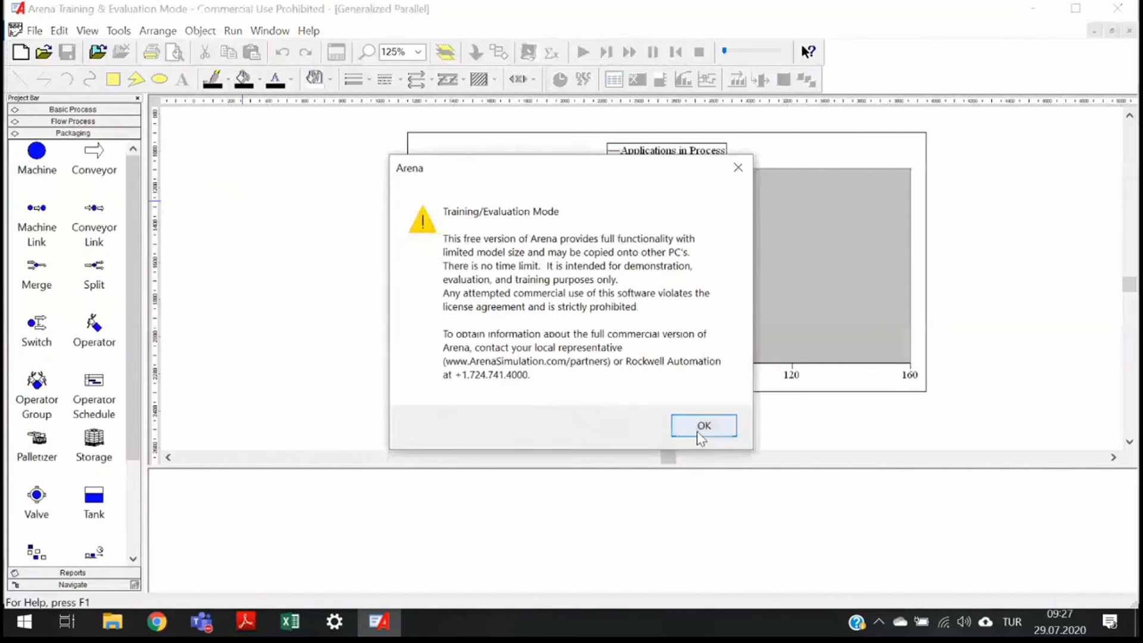
{"action": "left_click", "coordinate": [701, 431]}
- Examine the prepared model's flowchart, its Resource capacity and the Application Departs Dispose module
{"action": "scroll", "coordinate": [634, 330], "scroll_direction": "up", "scroll_amount": 4}
{"action": "scroll", "coordinate": [774, 297], "scroll_direction": "up", "scroll_amount": 3}
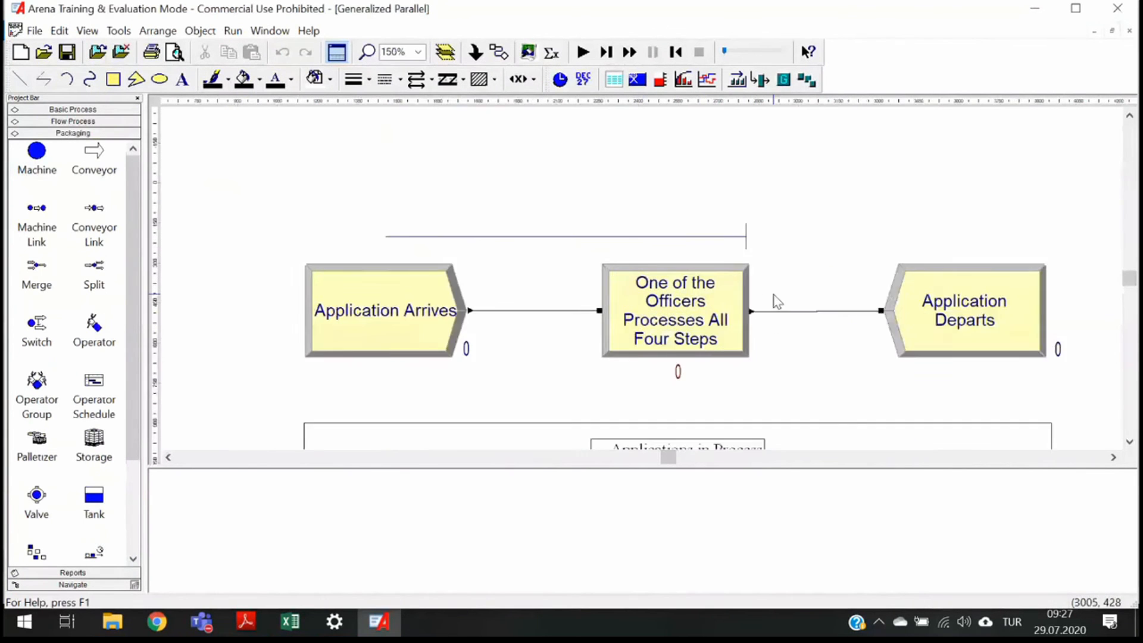
{"action": "left_click", "coordinate": [73, 109]}
{"action": "scroll", "coordinate": [104, 494], "scroll_direction": "down", "scroll_amount": 3}
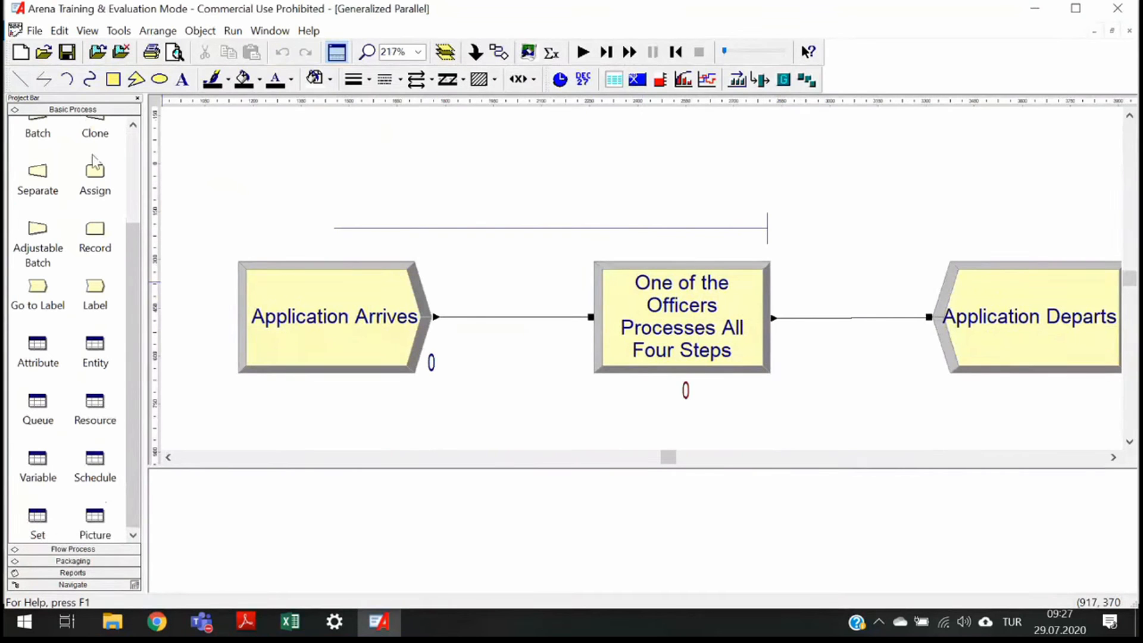
{"action": "left_click", "coordinate": [94, 417]}
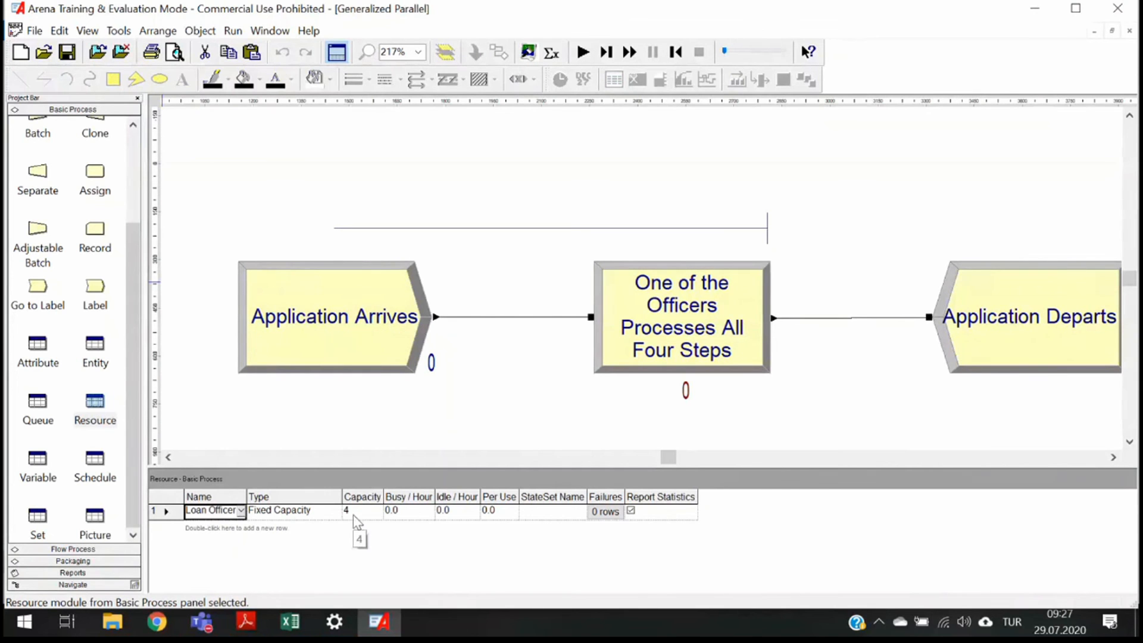
{"action": "mouse_move", "coordinate": [673, 457]}
{"action": "left_mouse_down"}
{"action": "mouse_move", "coordinate": [705, 467]}
{"action": "mouse_move", "coordinate": [682, 467]}
{"action": "left_mouse_up"}
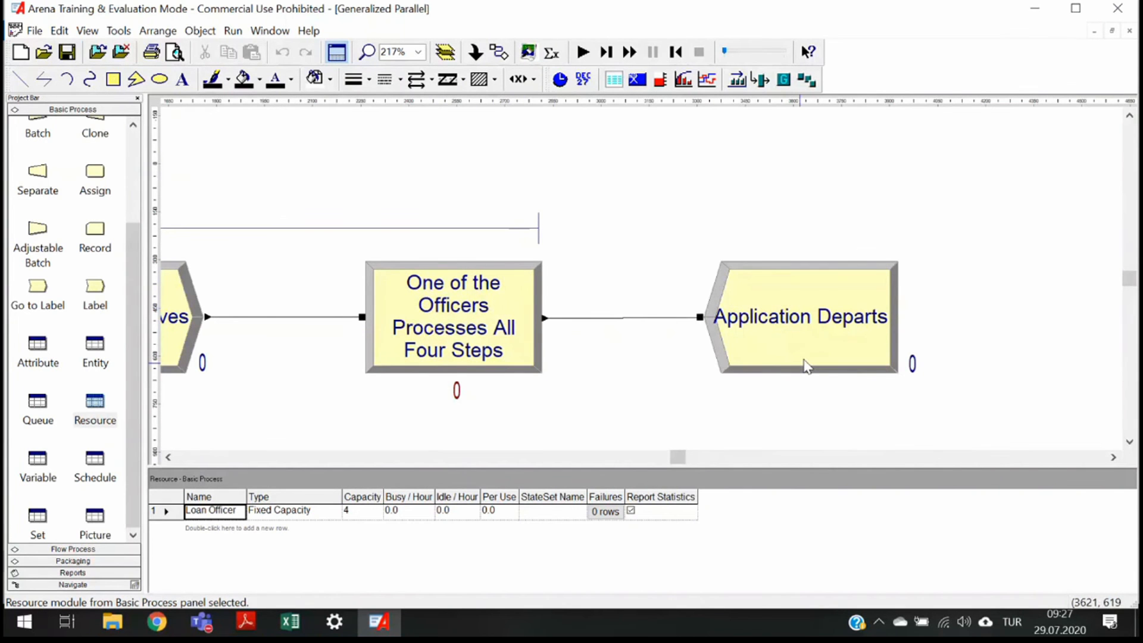
{"action": "left_click", "coordinate": [804, 364]}
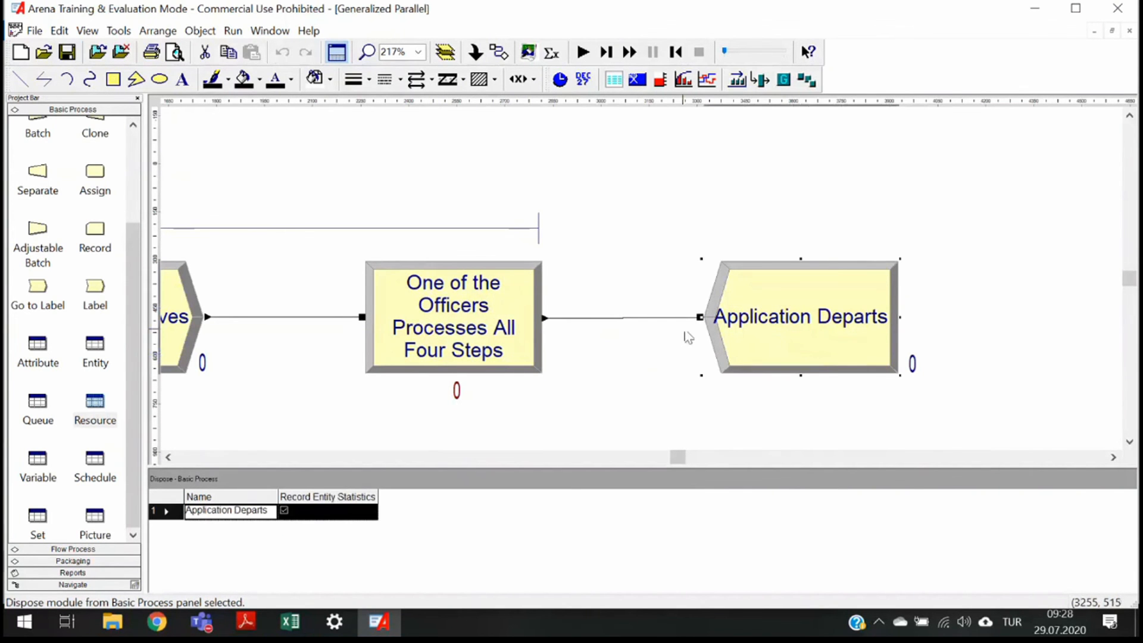
{"action": "double_click", "coordinate": [689, 337]}
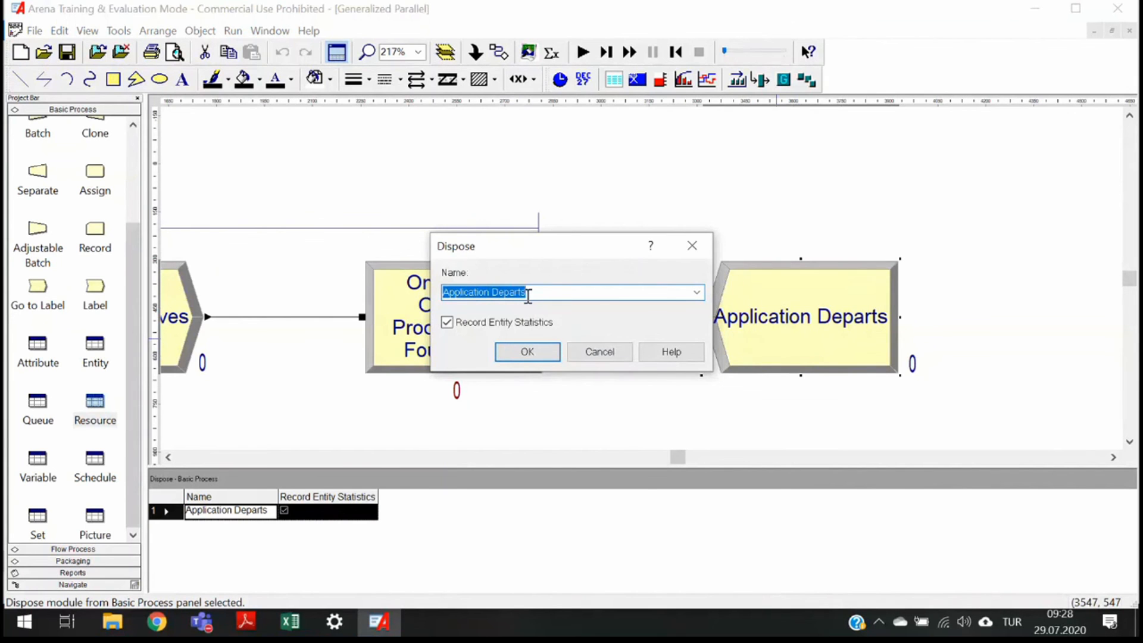
{"action": "left_click", "coordinate": [693, 247]}
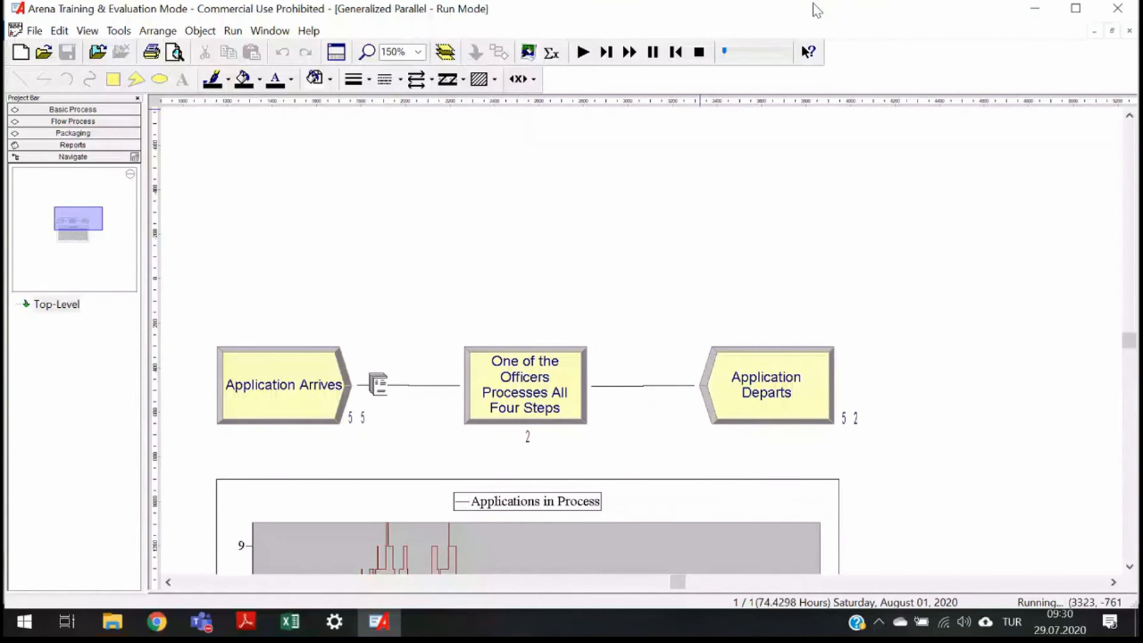
- Speed up the animation so the simulation runs to the full 160 hours, and decline viewing the results
{"action": "scroll", "coordinate": [774, 260], "scroll_direction": "down", "scroll_amount": 5}
{"action": "scroll", "coordinate": [541, 345], "scroll_direction": "up", "scroll_amount": 8}
{"action": "scroll", "coordinate": [541, 345], "scroll_direction": "down", "scroll_amount": 3}
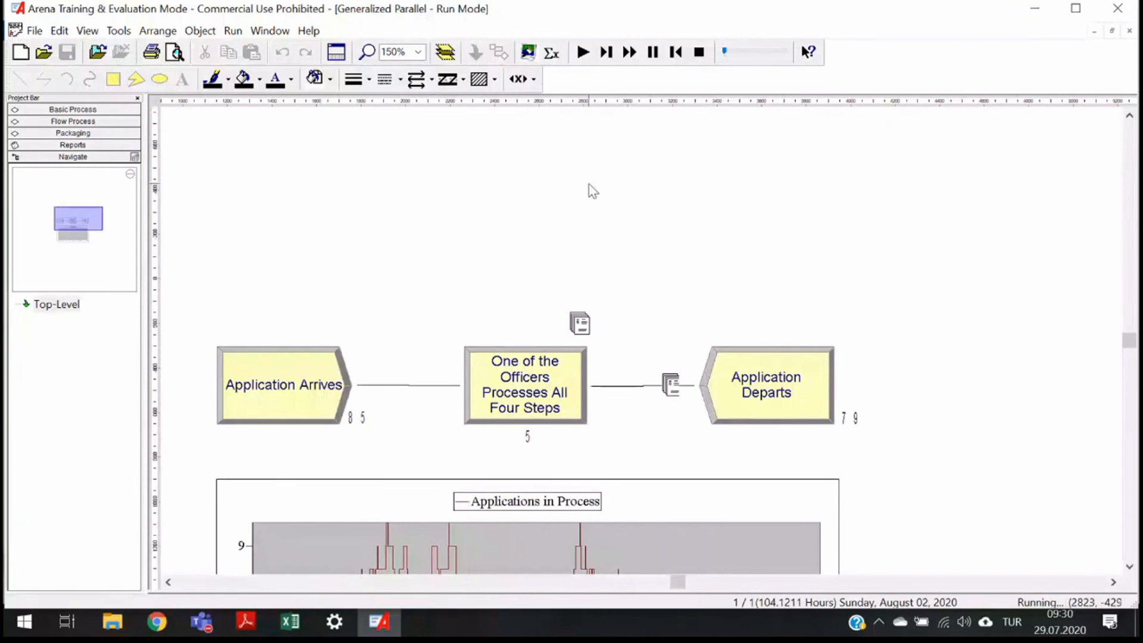
{"action": "key", "text": "minus"}
{"action": "key", "text": "minus"}
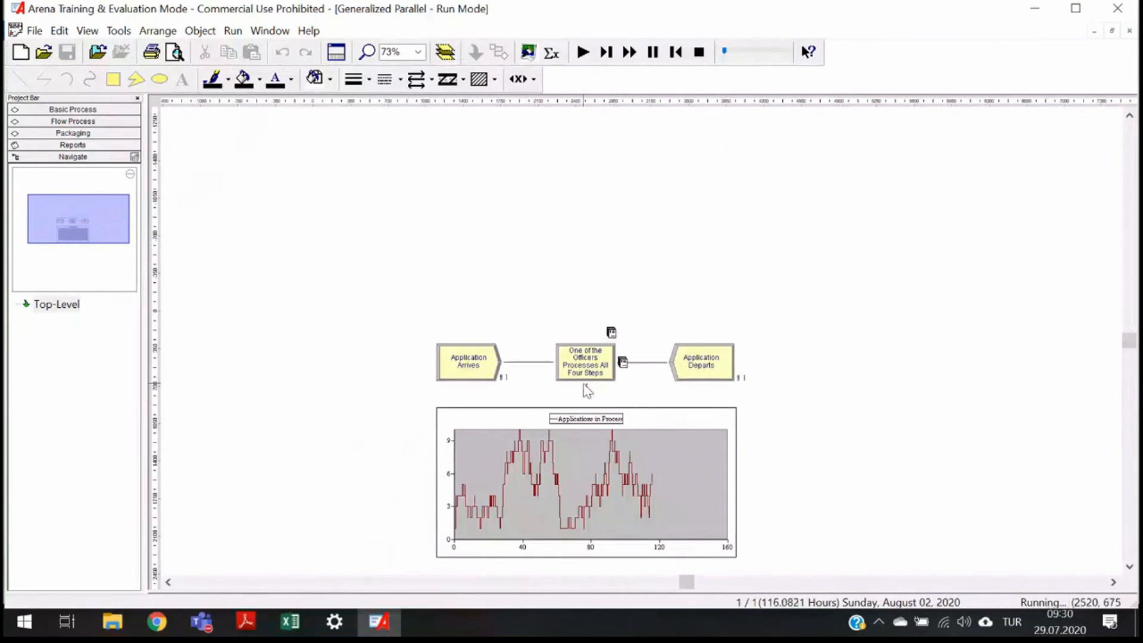
{"action": "left_click_drag", "start_coordinate": [724, 52], "coordinate": [813, 61]}
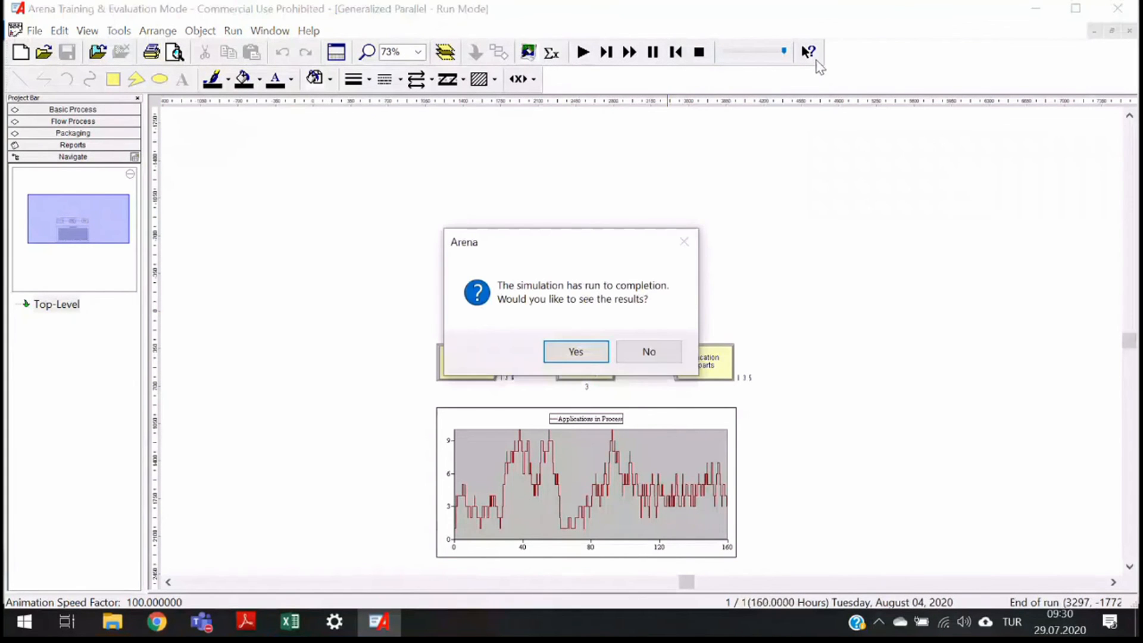
{"action": "left_click", "coordinate": [649, 352]}
{"action": "scroll", "coordinate": [791, 370], "scroll_direction": "up", "scroll_amount": 3}
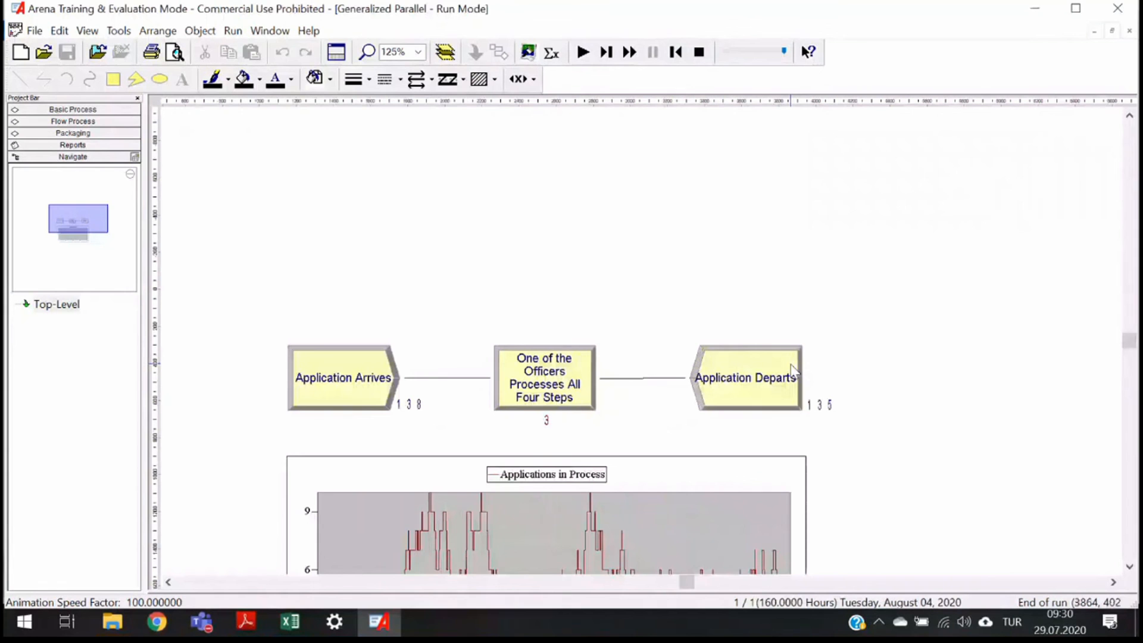
{"action": "scroll", "coordinate": [863, 452], "scroll_direction": "up", "scroll_amount": 1}
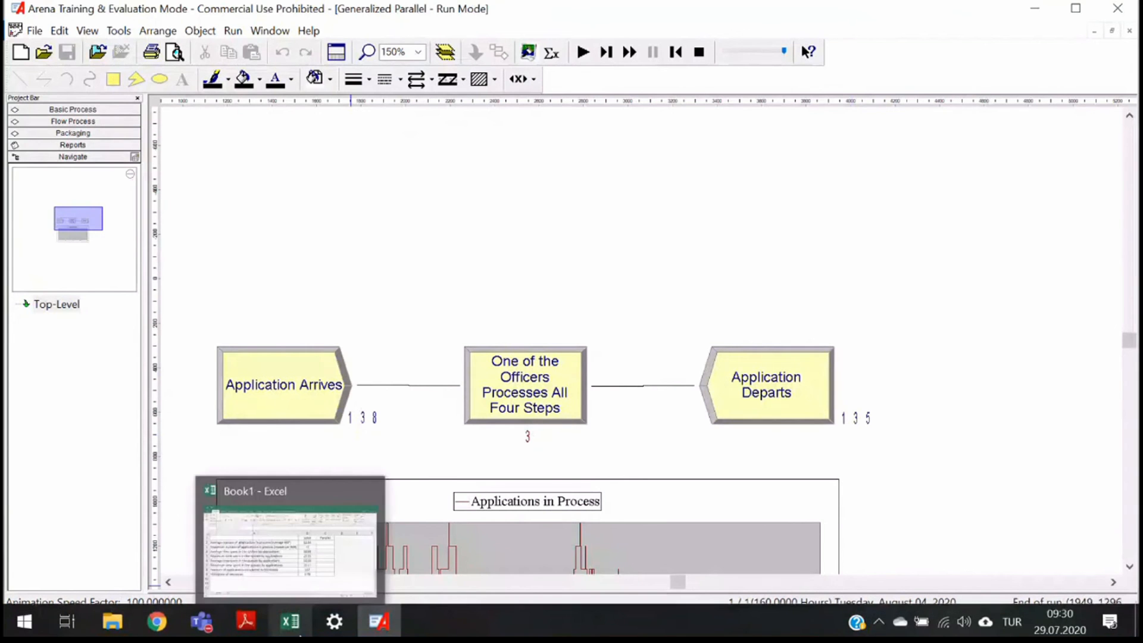
- Switch to Excel and enter 135 as the Parallel number of applications completed in 160 hours
{"action": "left_click", "coordinate": [290, 621]}
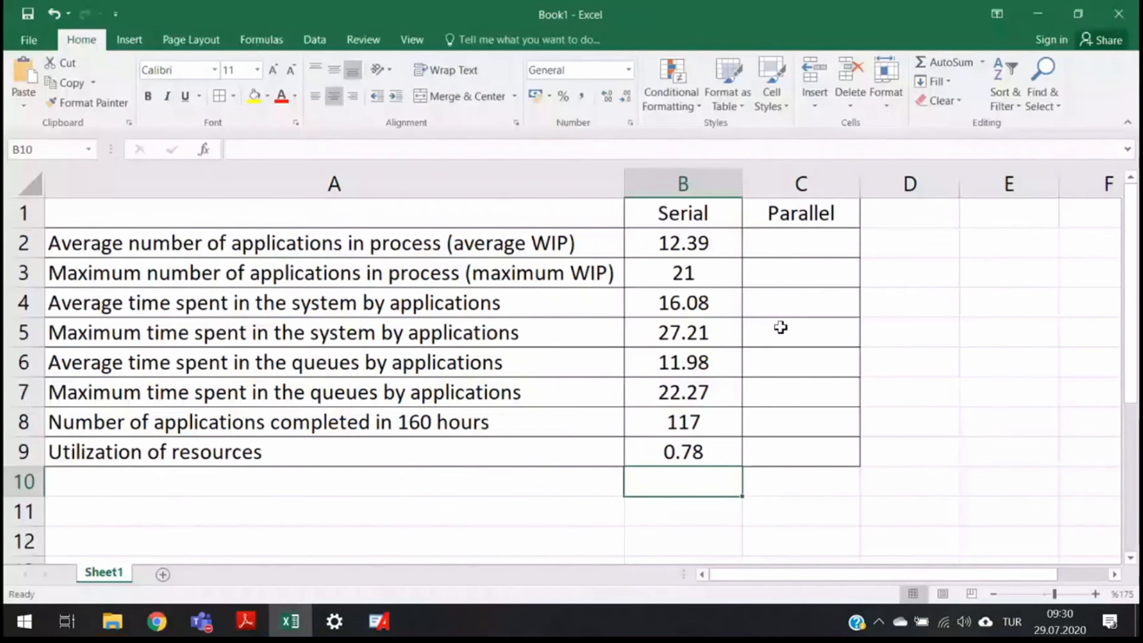
{"action": "double_click", "coordinate": [787, 425]}
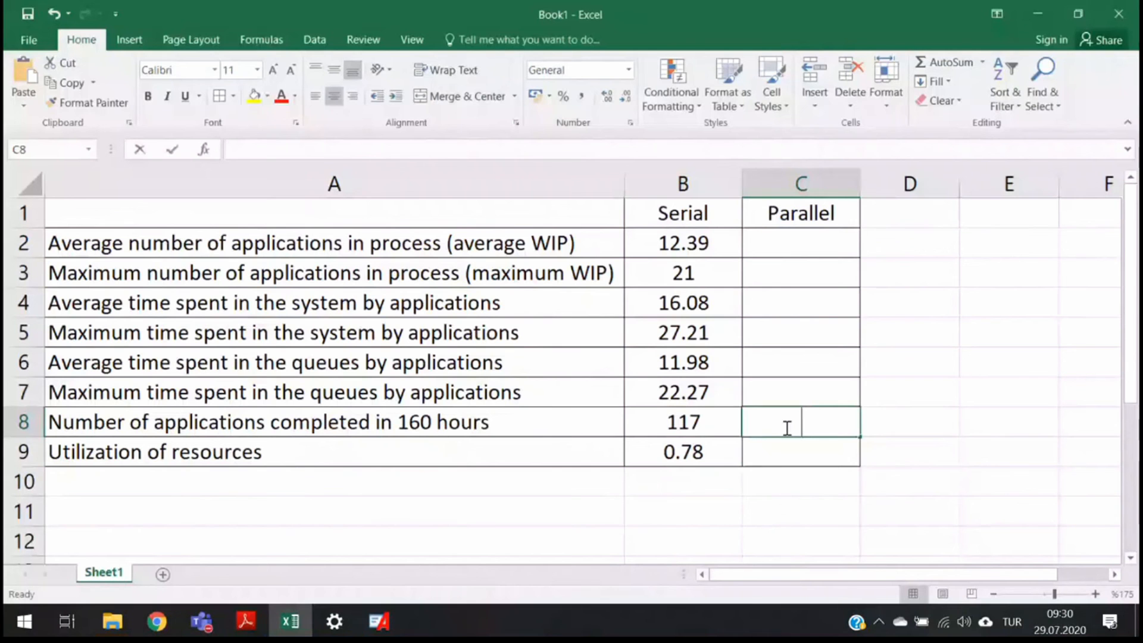
{"action": "type", "text": "135"}
{"action": "key", "text": "Return"}
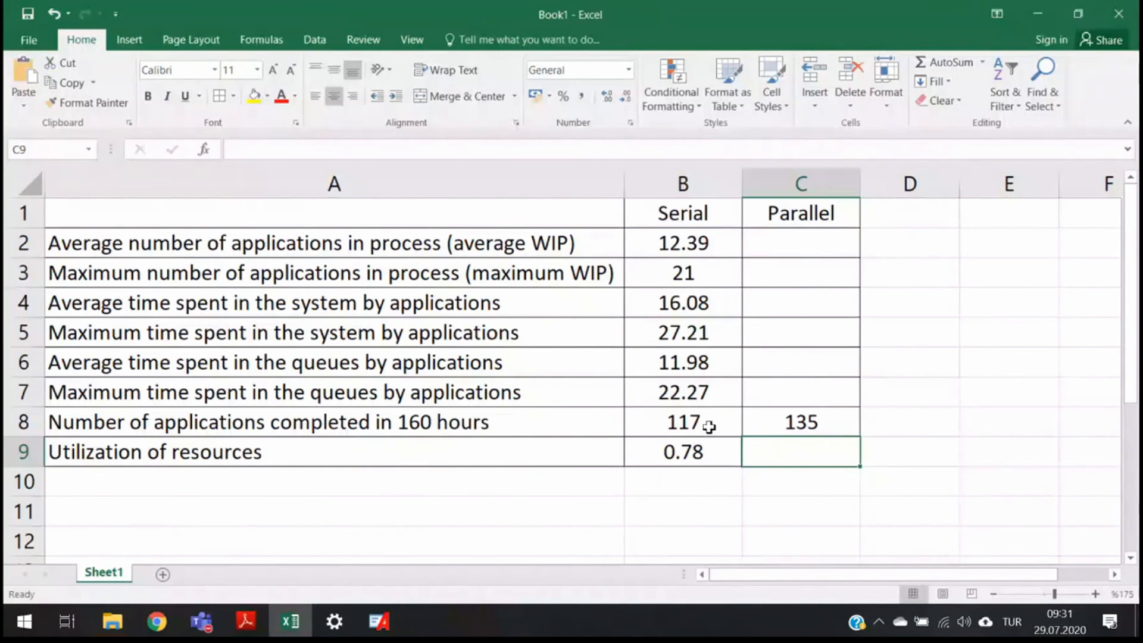
- Return to Arena, open the Category Overview report and navigate to its Entity section
{"action": "key", "text": "alt+Tab"}
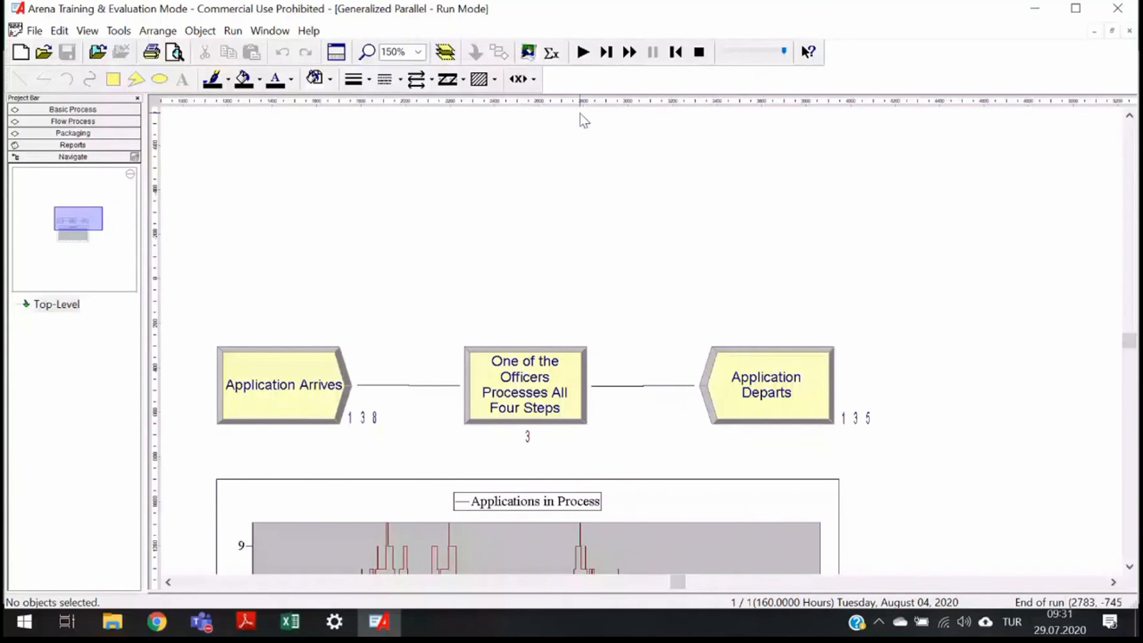
{"action": "left_click", "coordinate": [86, 146]}
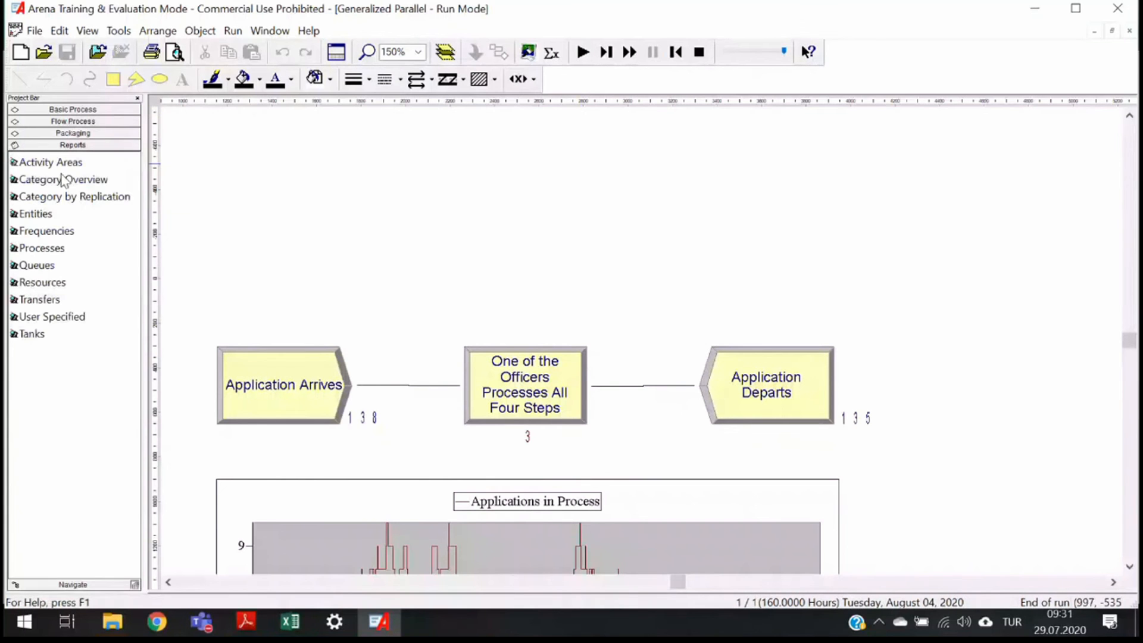
{"action": "left_click", "coordinate": [64, 179]}
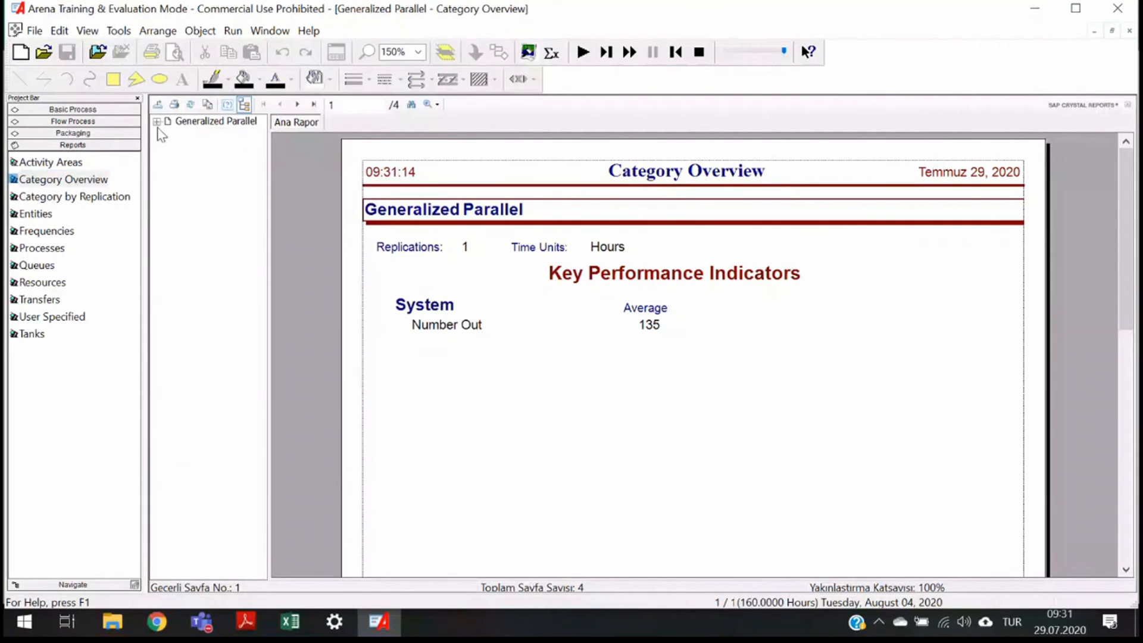
{"action": "left_click", "coordinate": [157, 122]}
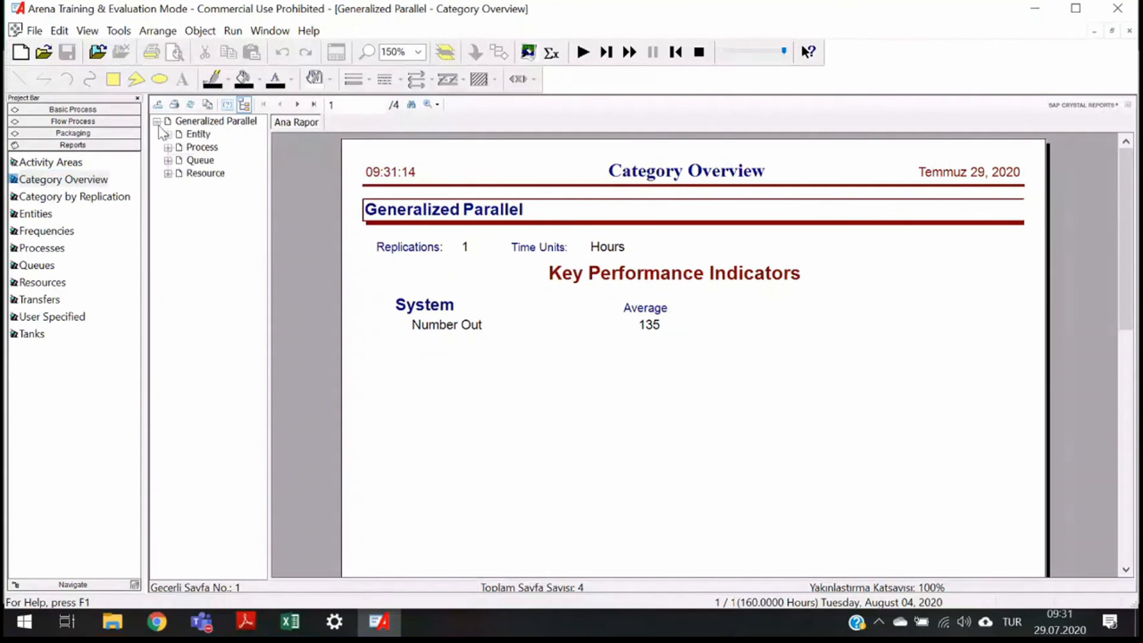
{"action": "left_click", "coordinate": [197, 134]}
{"action": "scroll", "coordinate": [506, 369], "scroll_direction": "down", "scroll_amount": 10}
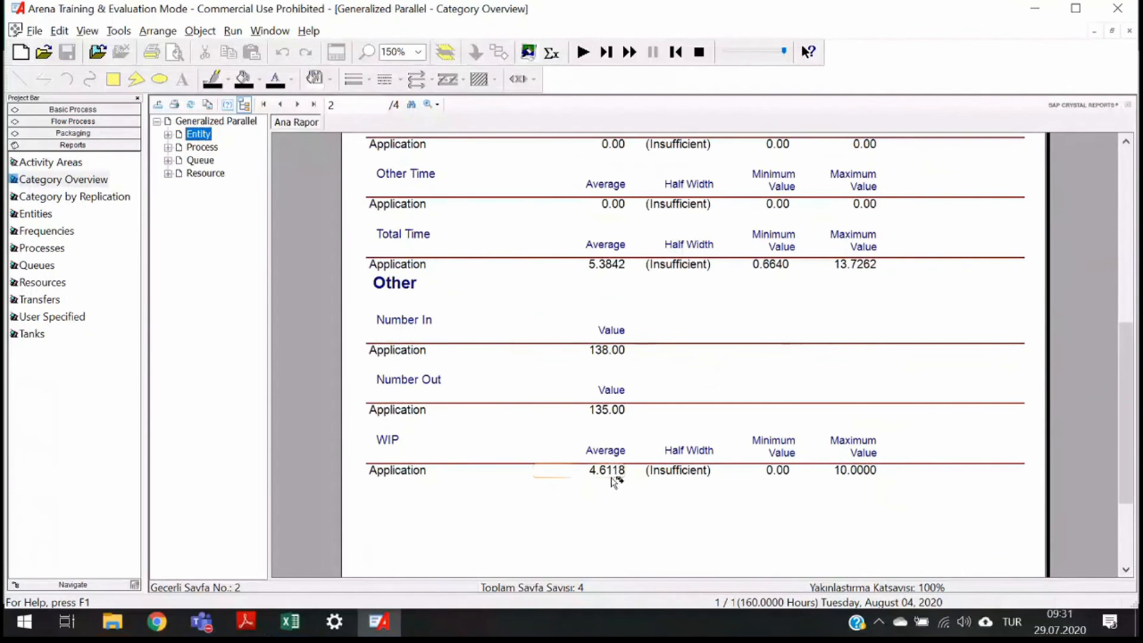
- Enter 4.61 and 10 as the Parallel average and maximum number of applications in process
{"action": "key", "text": "alt+Tab"}
{"action": "type", "text": "4.61"}
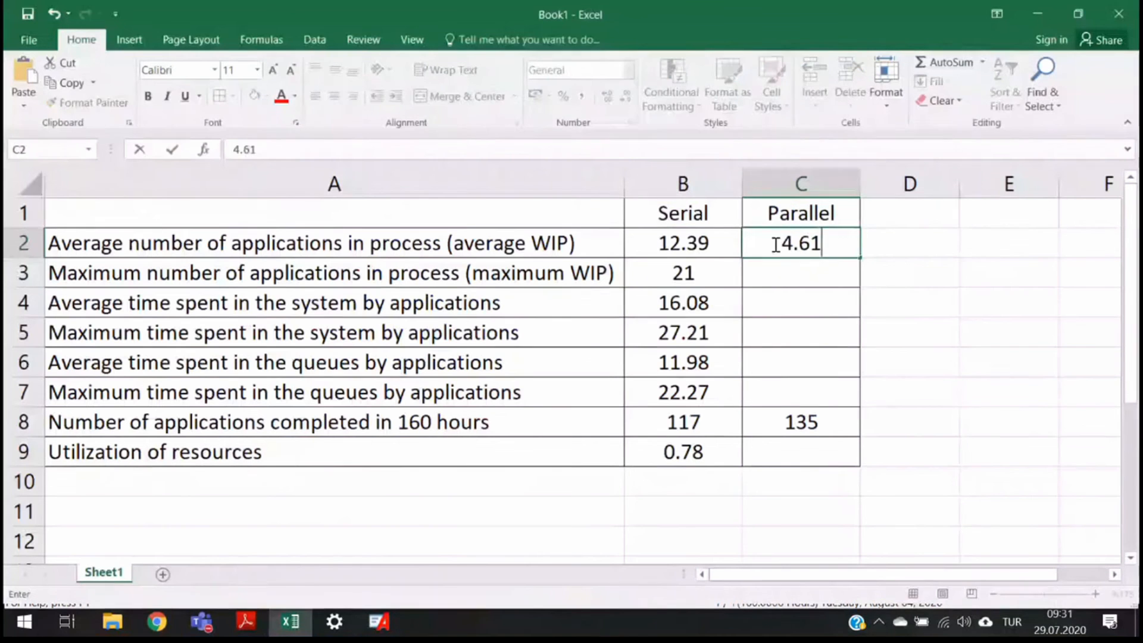
{"action": "key", "text": "Return"}
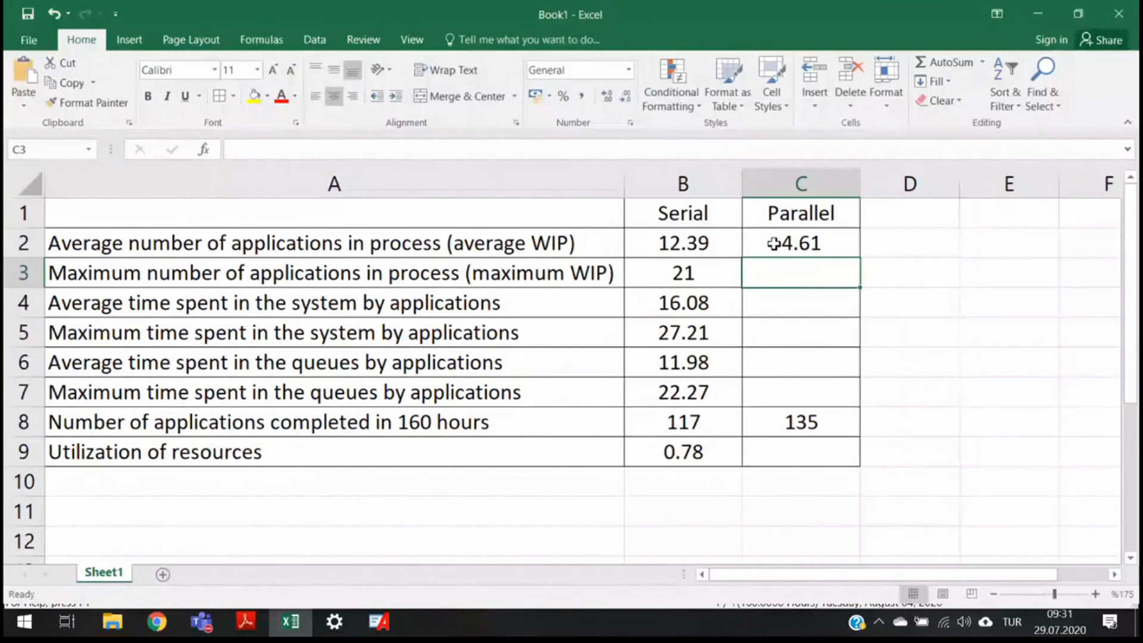
{"action": "key", "text": "alt+Tab"}
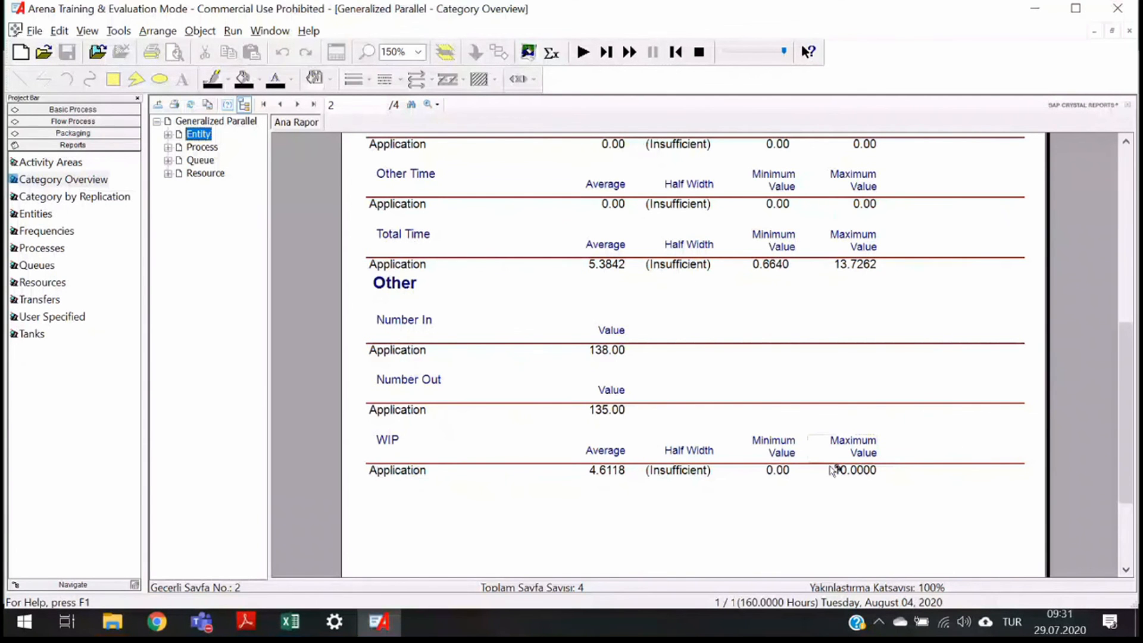
{"action": "key", "text": "alt+Tab"}
{"action": "type", "text": "10"}
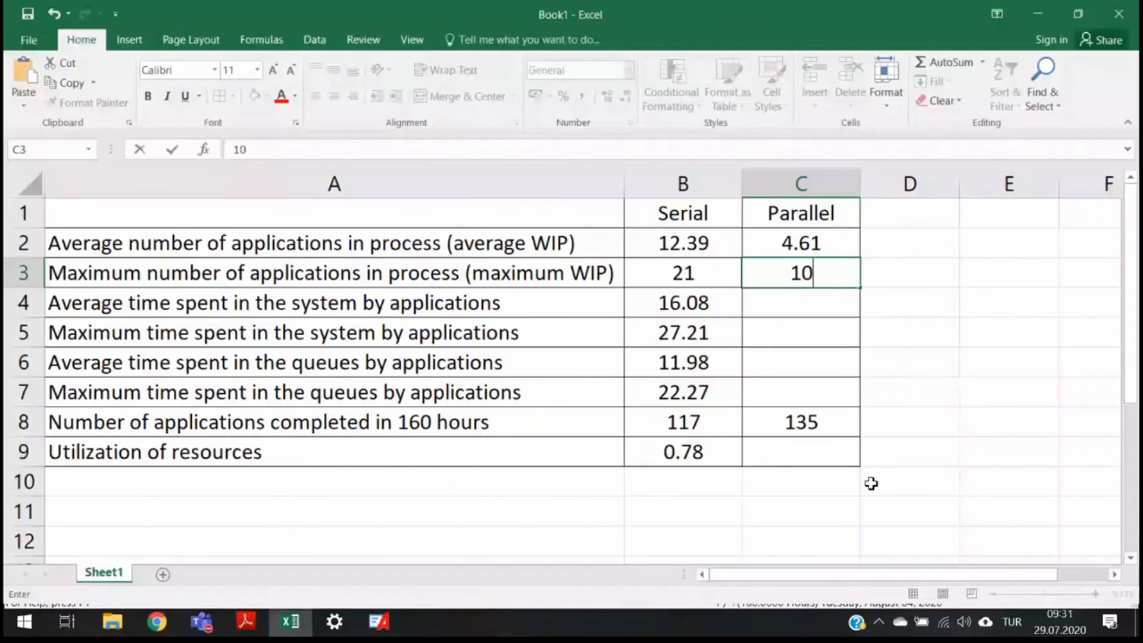
{"action": "key", "text": "Return"}
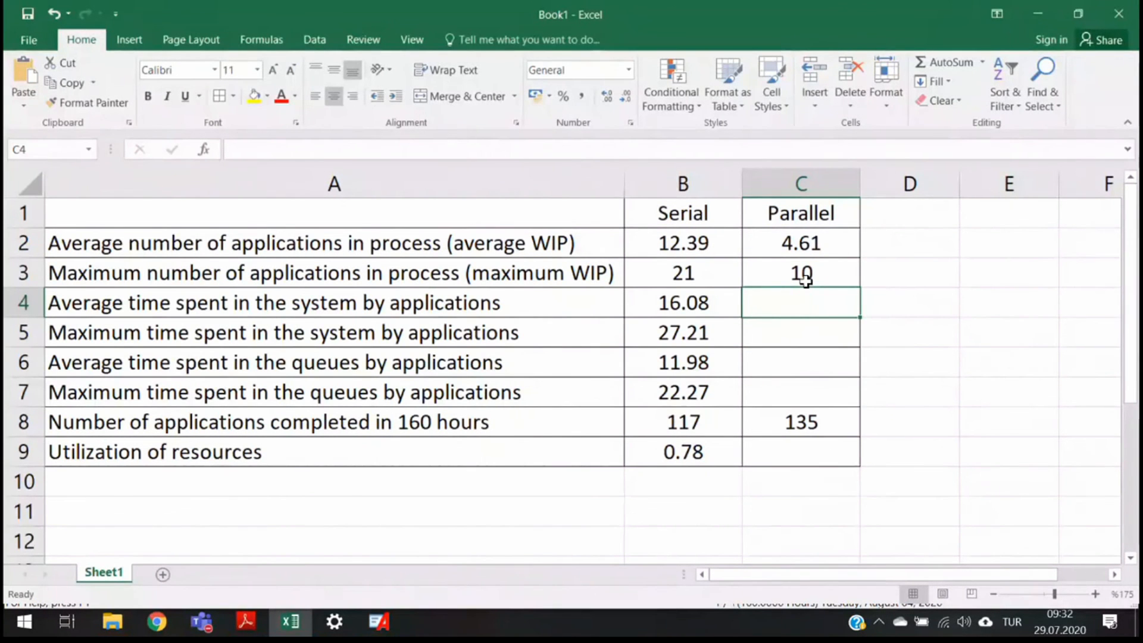
- Enter 5.38 as the Parallel average time spent in the system, taken from the report's Total Time
{"action": "key", "text": "alt+Tab"}
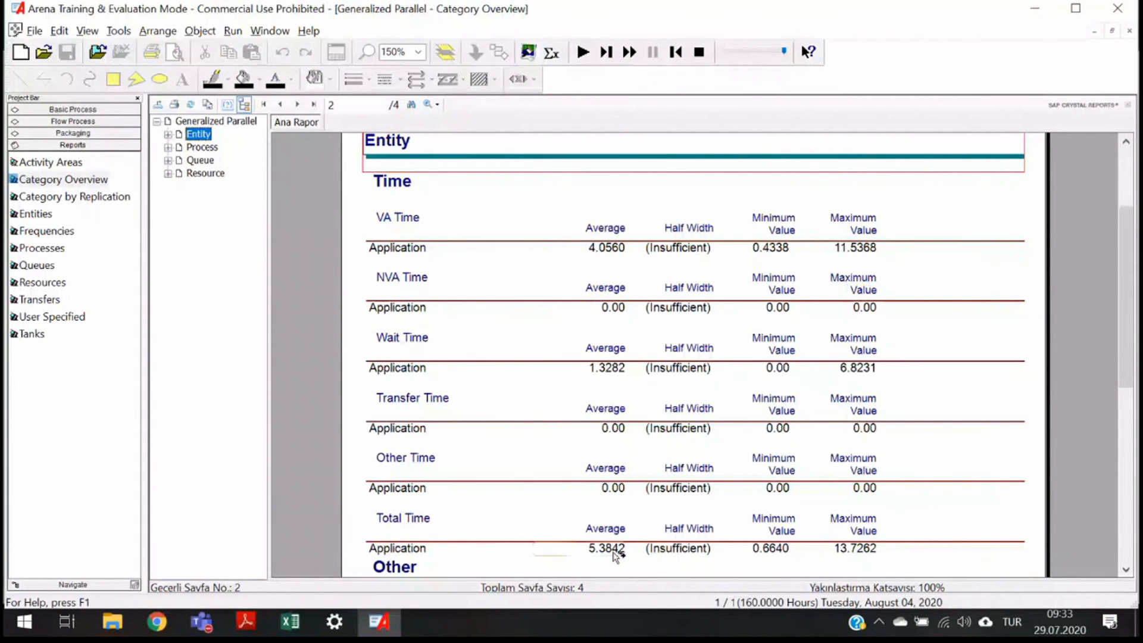
{"action": "key", "text": "alt+Tab"}
{"action": "type", "text": "5."}
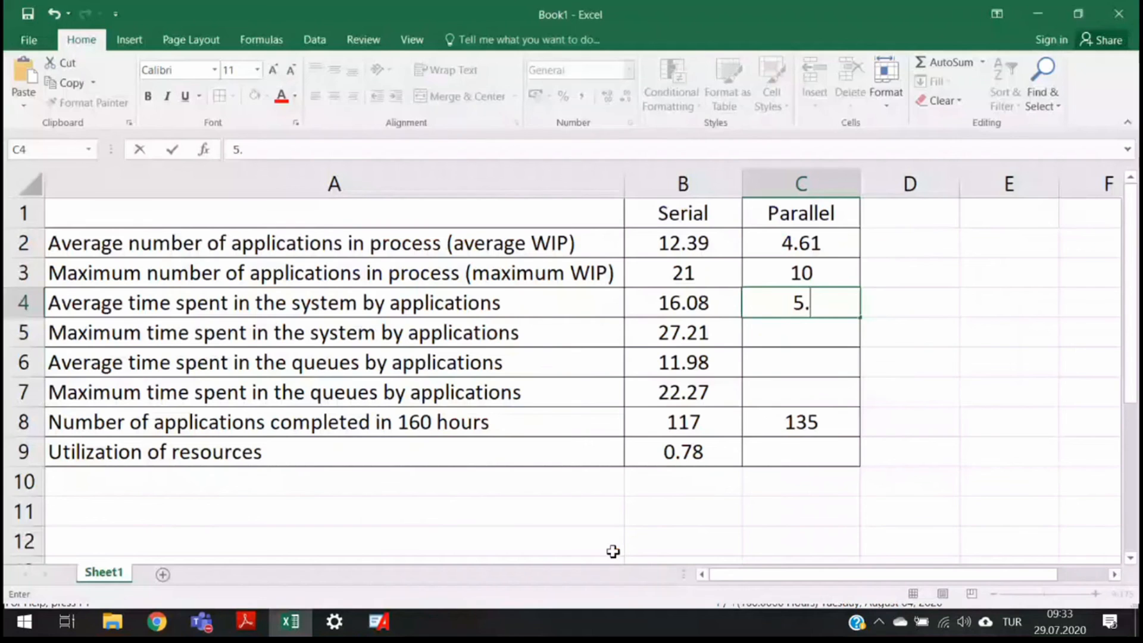
{"action": "type", "text": "38"}
{"action": "key", "text": "Return"}
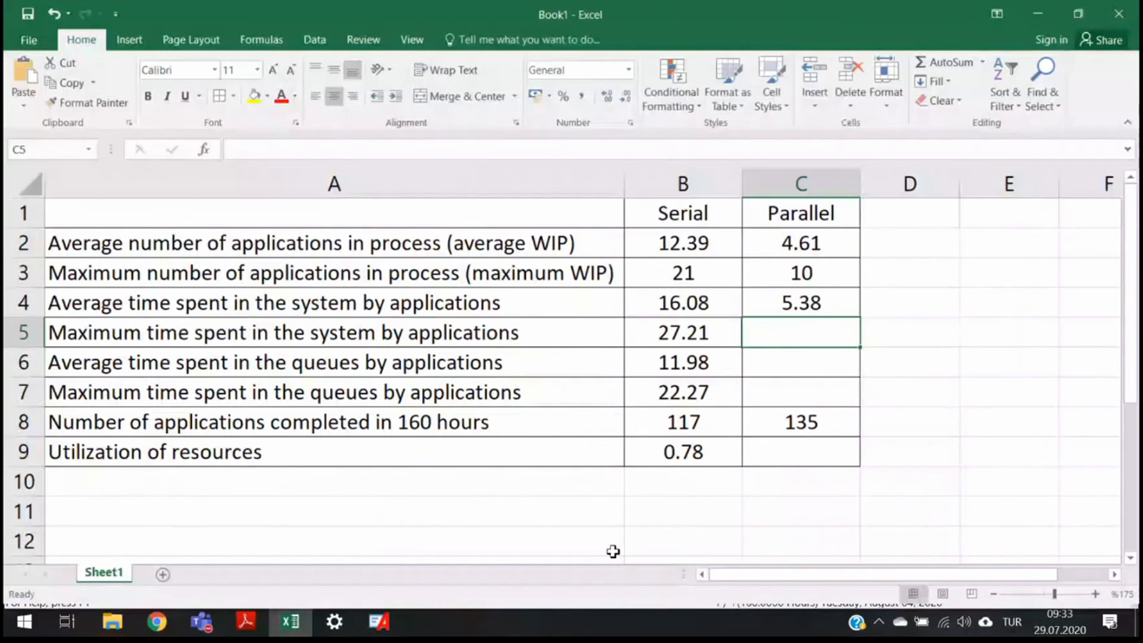
- Check the report's maximum total time for applications before filling the next Parallel cell
{"action": "key", "text": "alt+Tab"}
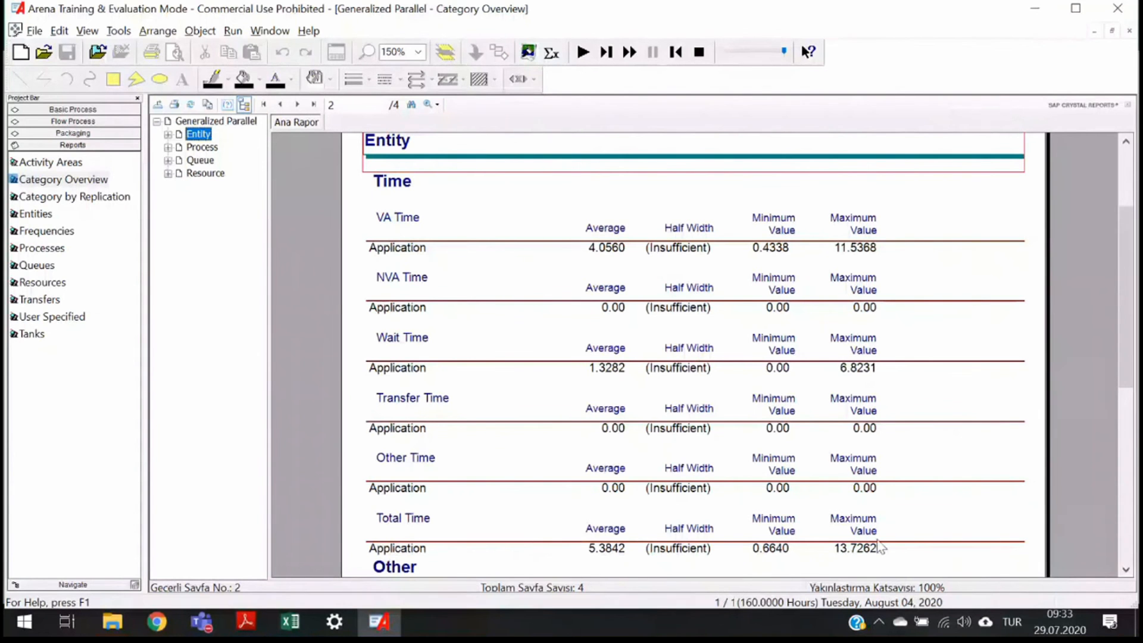
{"action": "key", "text": "alt+Tab"}
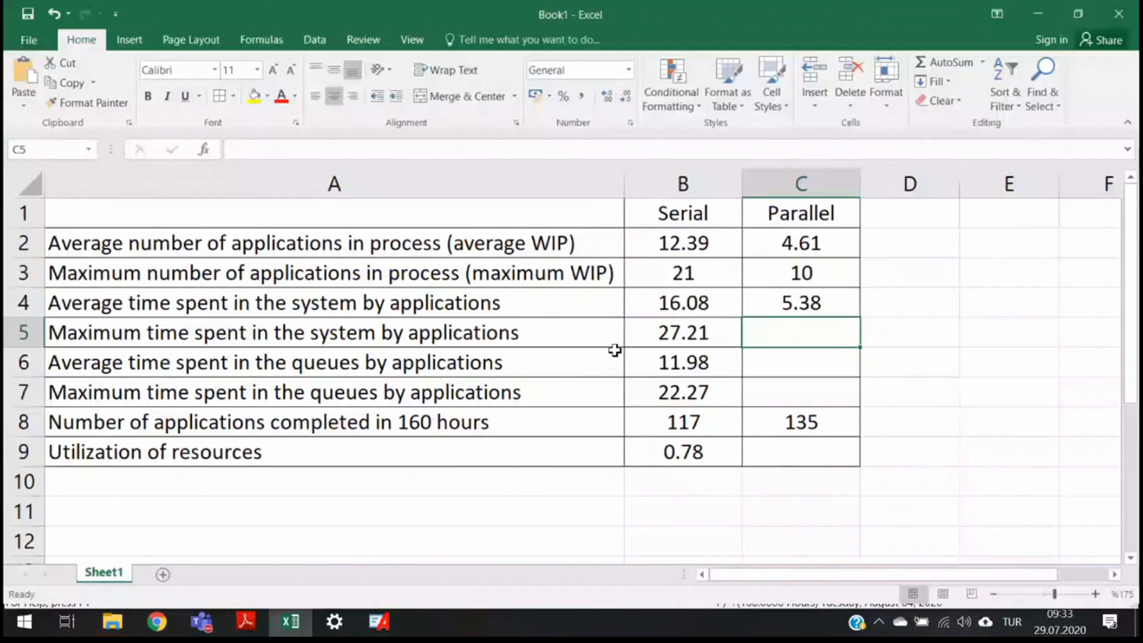